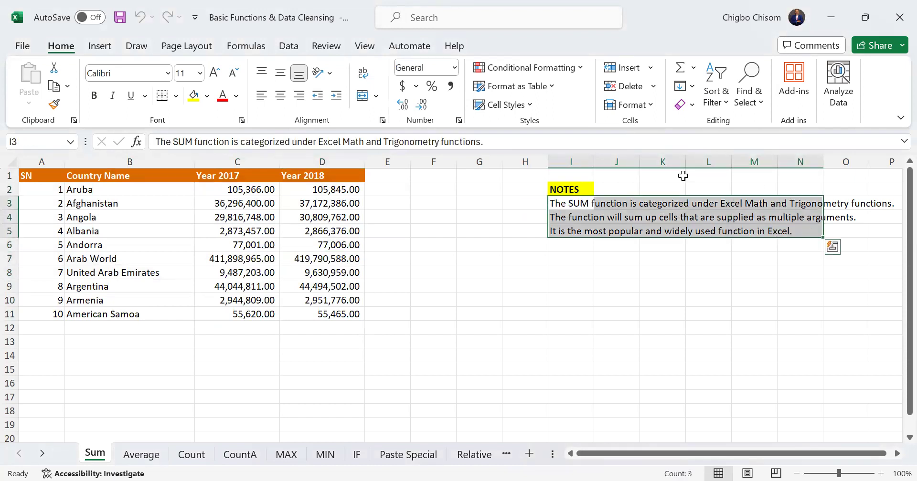
# Widen column I on the Sum sheet so the notes fit inside it
pyautogui.moveTo(594, 159); pyautogui.dragTo(638, 184)
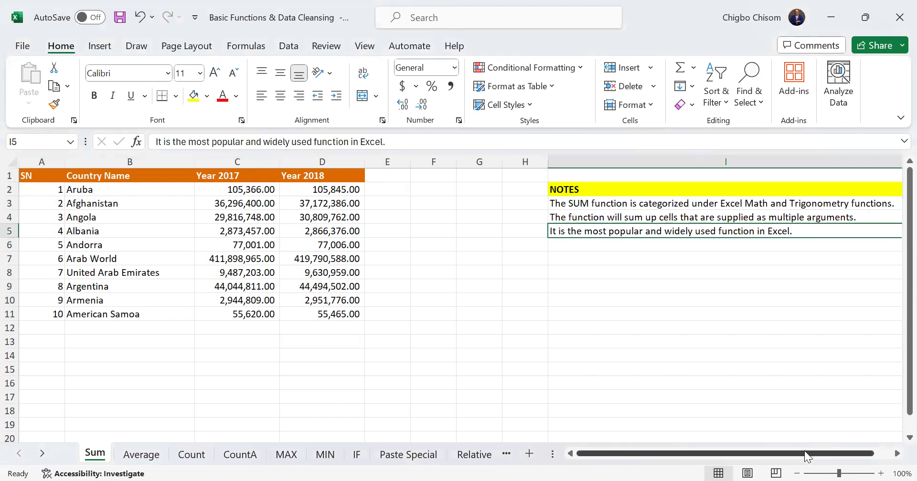
pyautogui.click(670, 204)
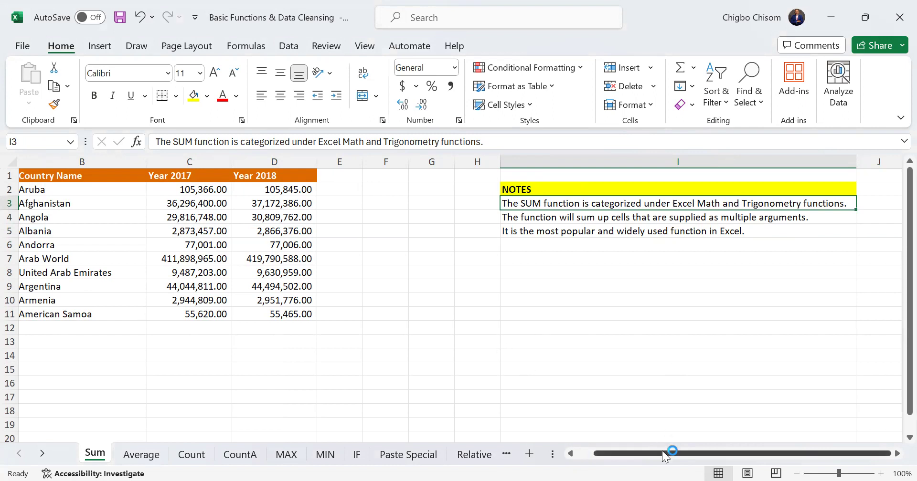
# Total the Year 2017 values in cell C12 with =SUM(C2:C11)
pyautogui.click(94, 328)
pyautogui.click(232, 329)
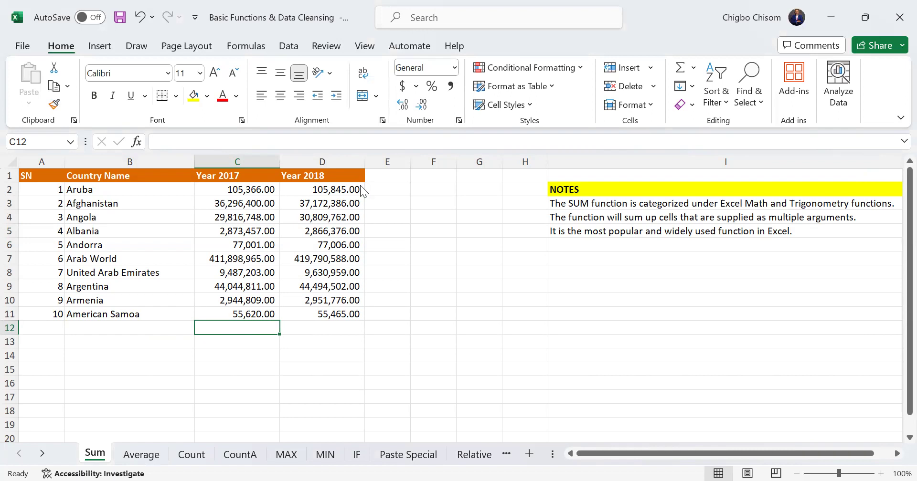
pyautogui.moveTo(249, 193); pyautogui.dragTo(261, 315)
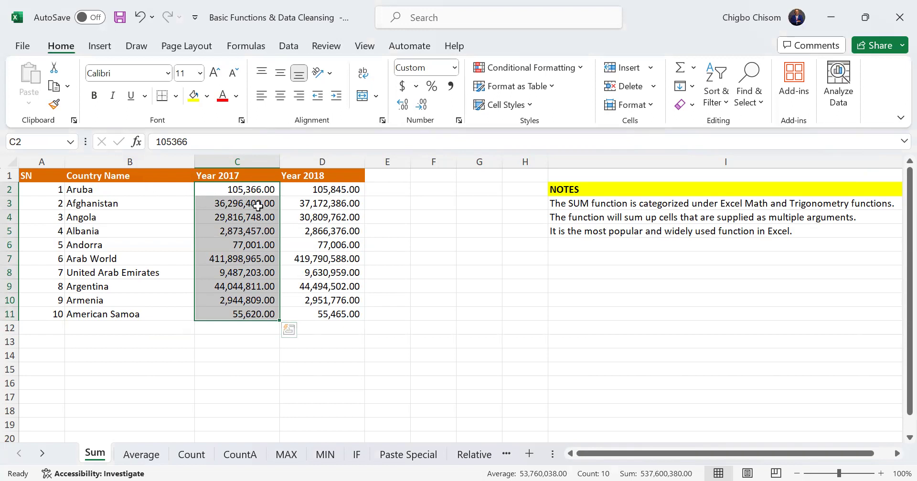
pyautogui.moveTo(315, 190); pyautogui.dragTo(319, 313)
pyautogui.click(260, 328)
pyautogui.write('=')
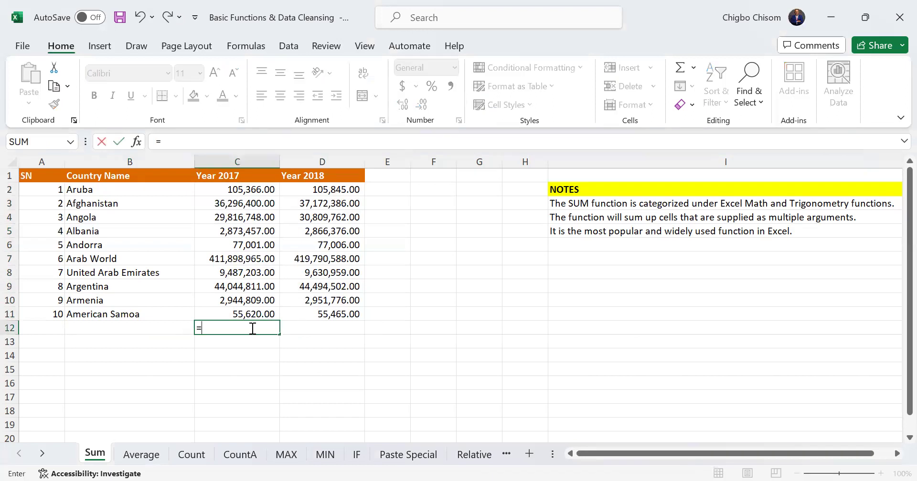
pyautogui.write('SUM(')
pyautogui.moveTo(252, 190); pyautogui.dragTo(261, 311)
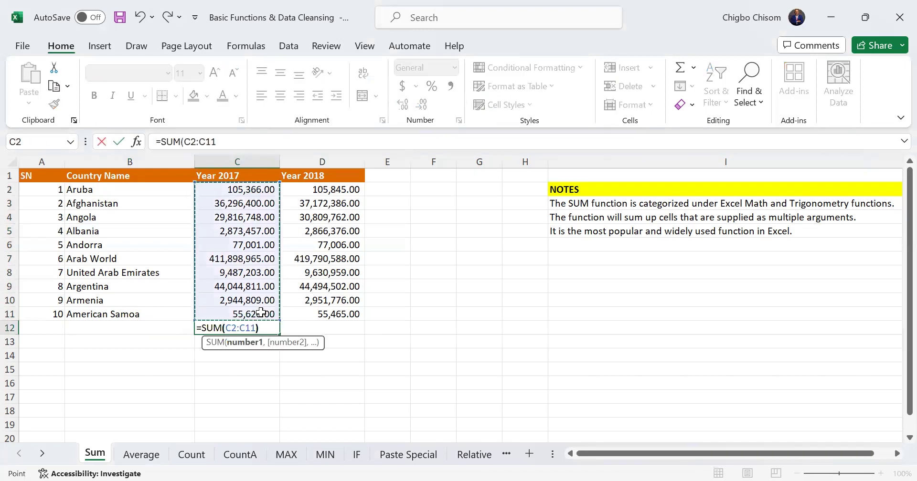
pyautogui.press('Return')
# Copy the total formula from C12 across to D12 for the Year 2018 column
pyautogui.click(265, 328)
pyautogui.moveTo(280, 335); pyautogui.dragTo(337, 334)
pyautogui.click(335, 354)
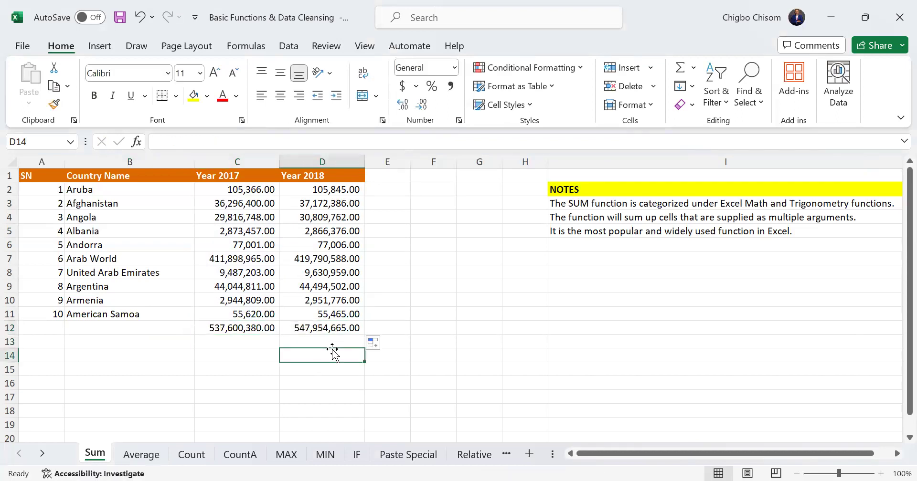
pyautogui.click(255, 330)
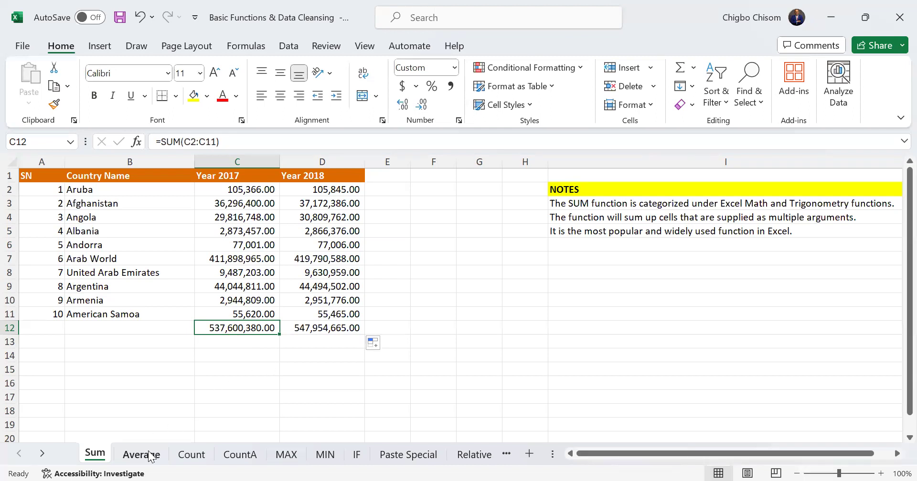
# Enter the conditional sum =SUMIF(C2:C12, "500000") in cell C13
pyautogui.click(226, 345)
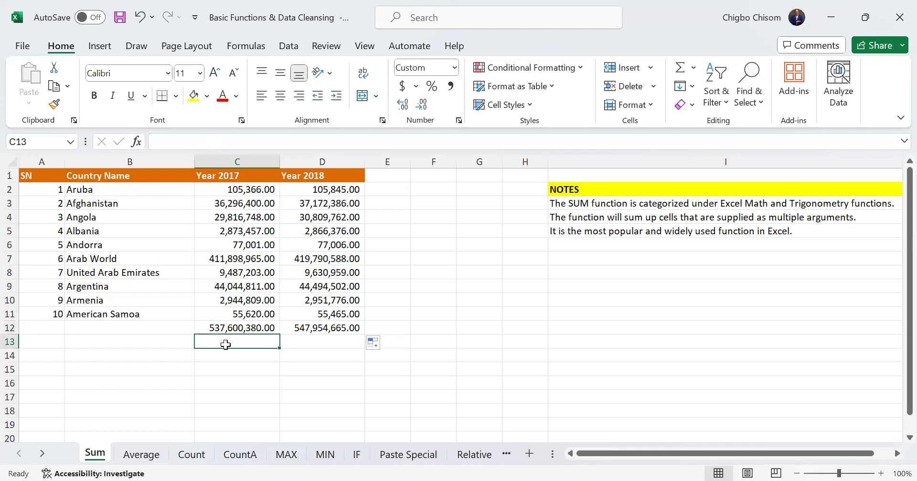
pyautogui.write('=sum')
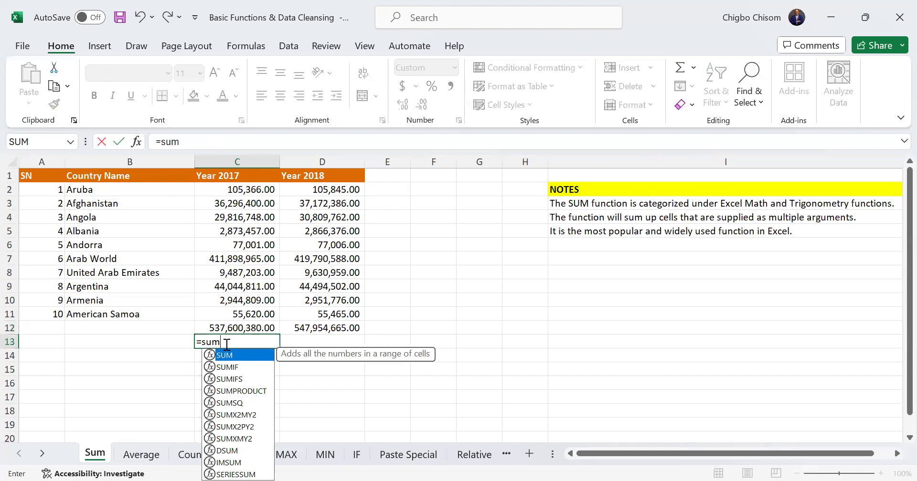
pyautogui.write('i')
pyautogui.press('Tab')
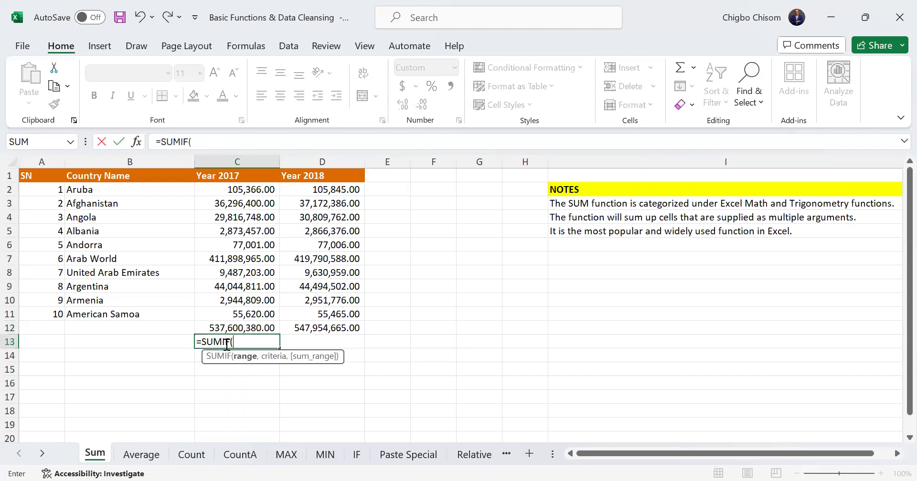
pyautogui.click(257, 190)
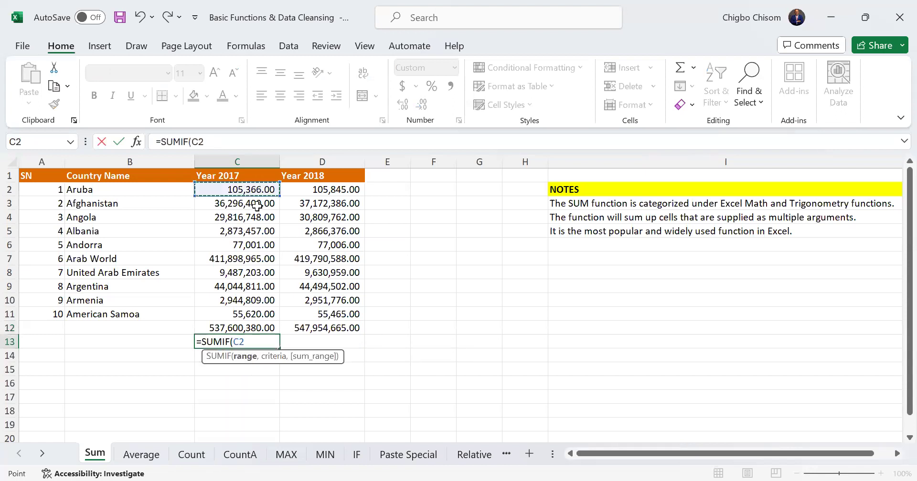
pyautogui.keyDown('shift'); pyautogui.click(255, 323); pyautogui.keyUp('shift')
pyautogui.write(',')
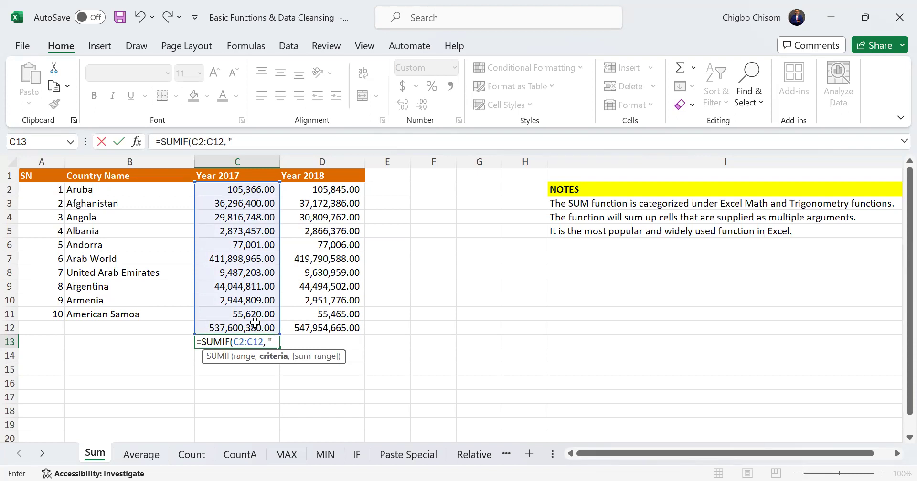
pyautogui.write('500000')
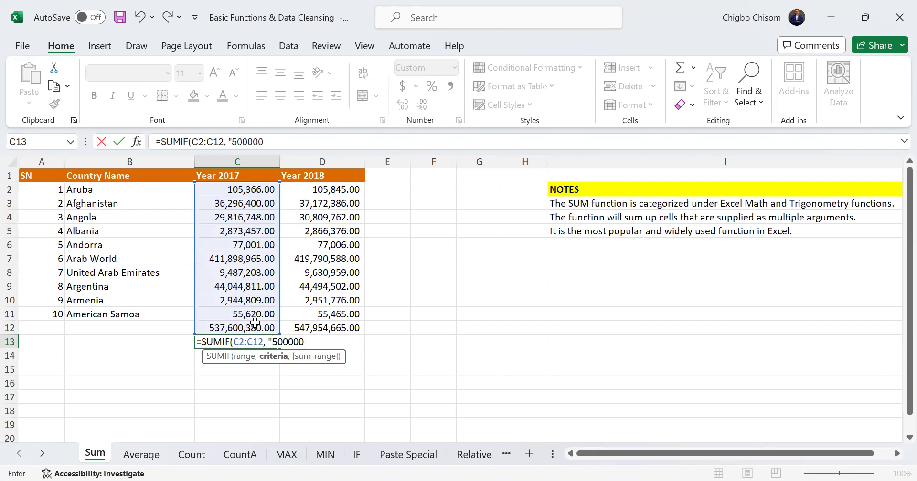
pyautogui.write('")')
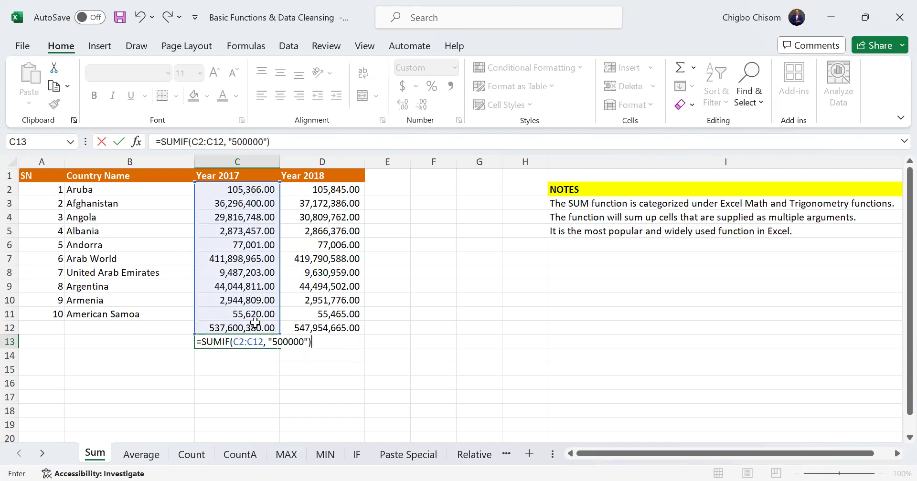
pyautogui.press('Return')
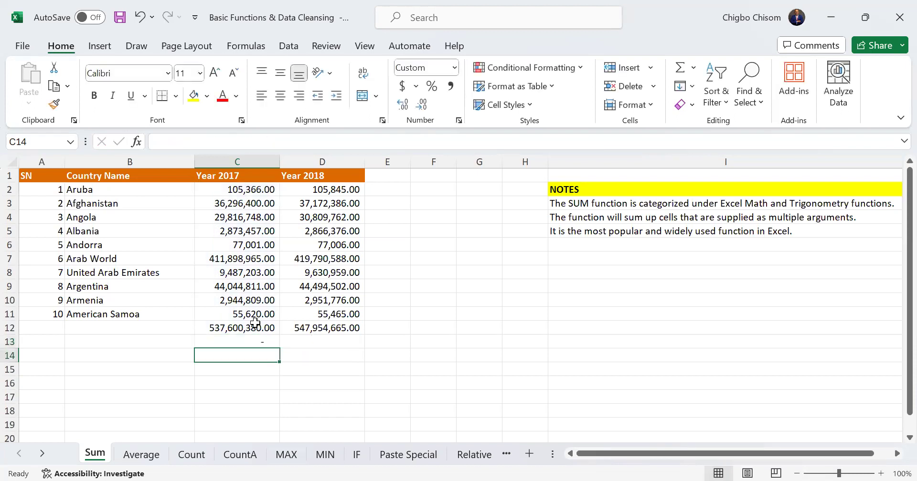
# Undo the SUMIF entry in C13 and restore it
pyautogui.hotkey('ctrl', 'z')
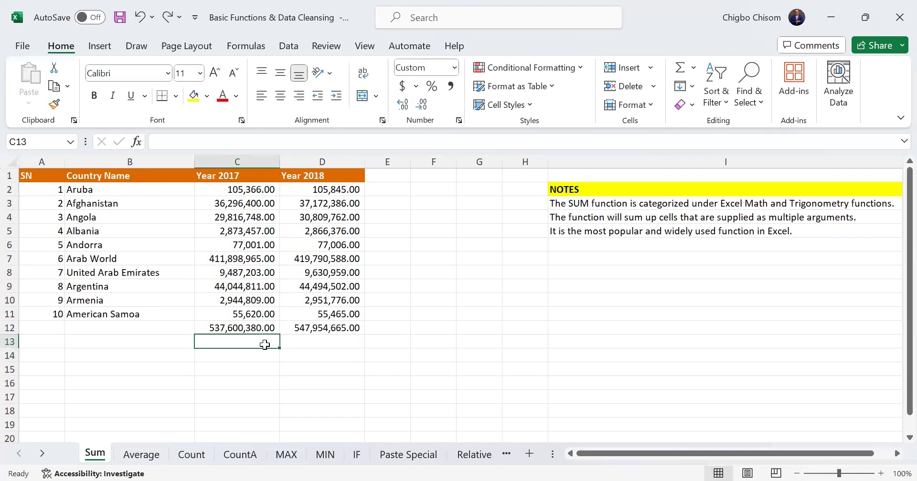
pyautogui.hotkey('ctrl', 'z')
pyautogui.hotkey('ctrl', 'y')
pyautogui.hotkey('ctrl', 'y')
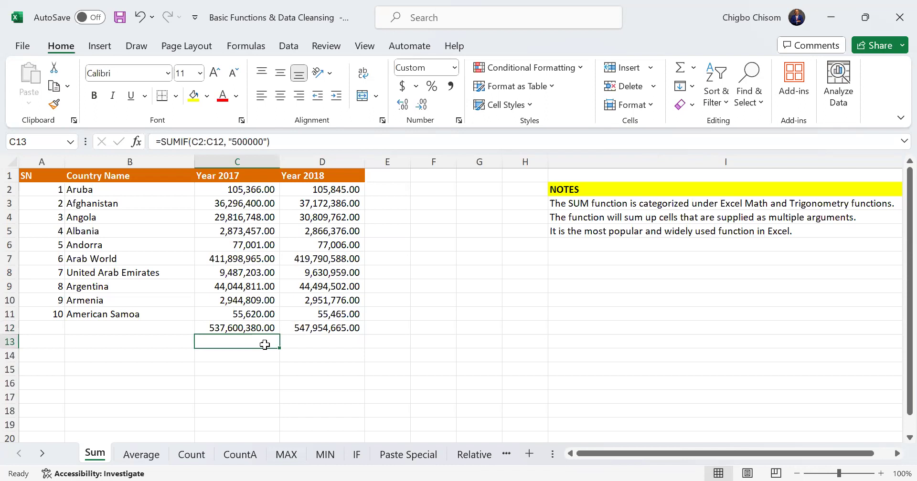
# Change the SUMIF criterion in C13 to ">500000" so only values above 500000 are added
pyautogui.doubleClick(265, 344)
pyautogui.write('=')
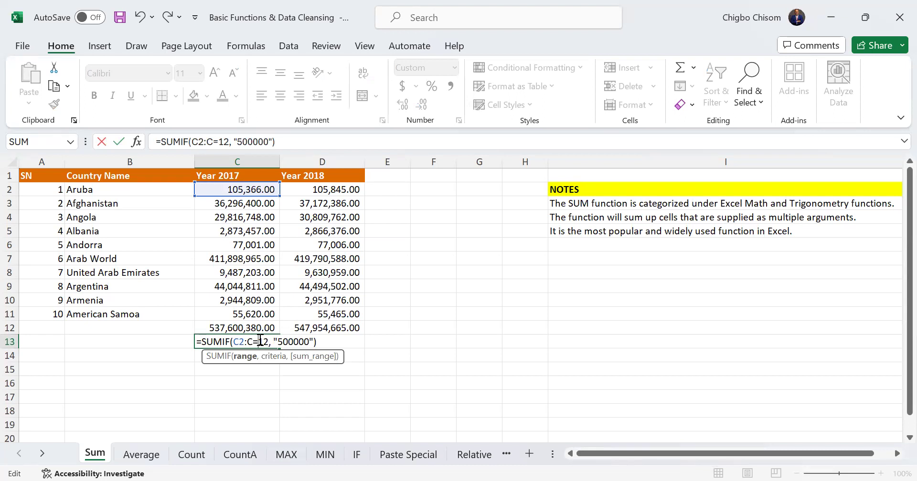
pyautogui.press('BackSpace')
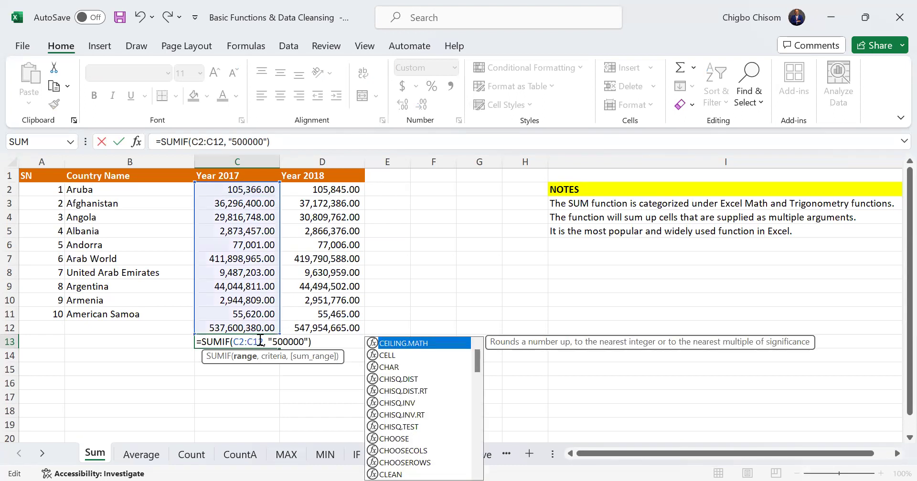
pyautogui.click(305, 342)
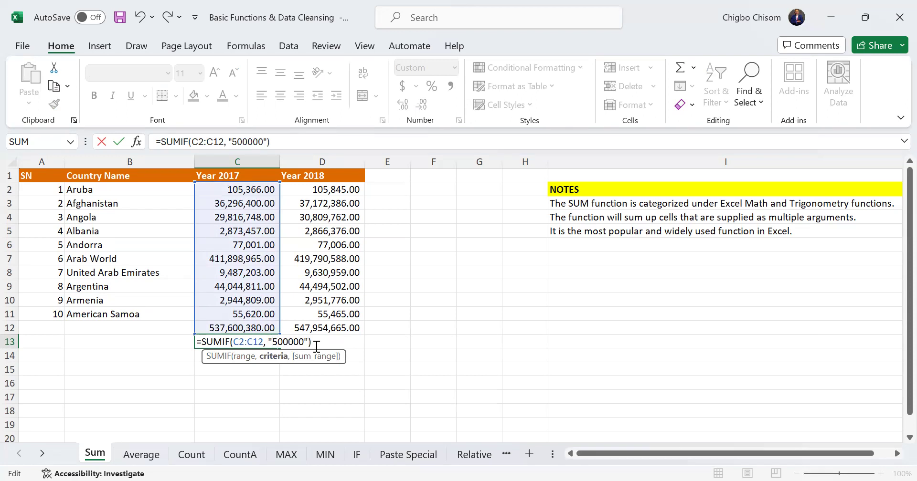
pyautogui.write('>')
pyautogui.hotkey('ctrl', 'Return')
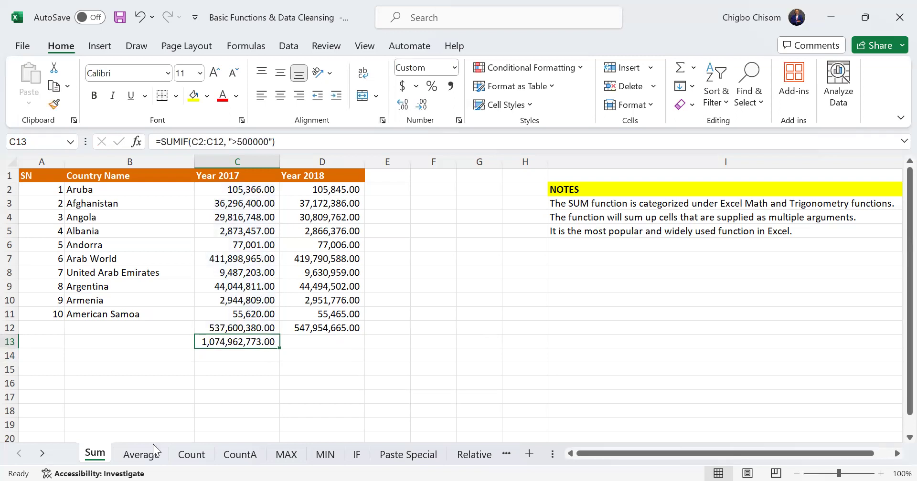
# On the Average sheet, average the Year 2017 values in C12 with =AVERAGE(C3:C11)
pyautogui.click(127, 462)
pyautogui.click(229, 329)
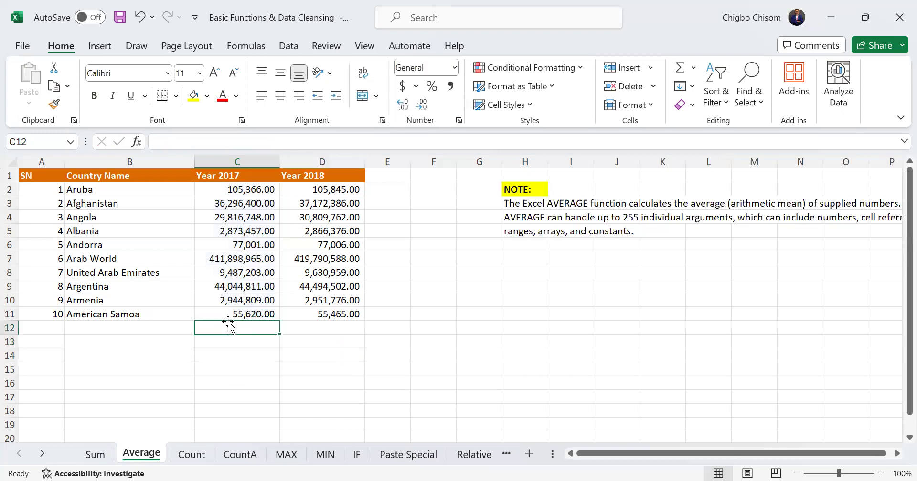
pyautogui.write('=')
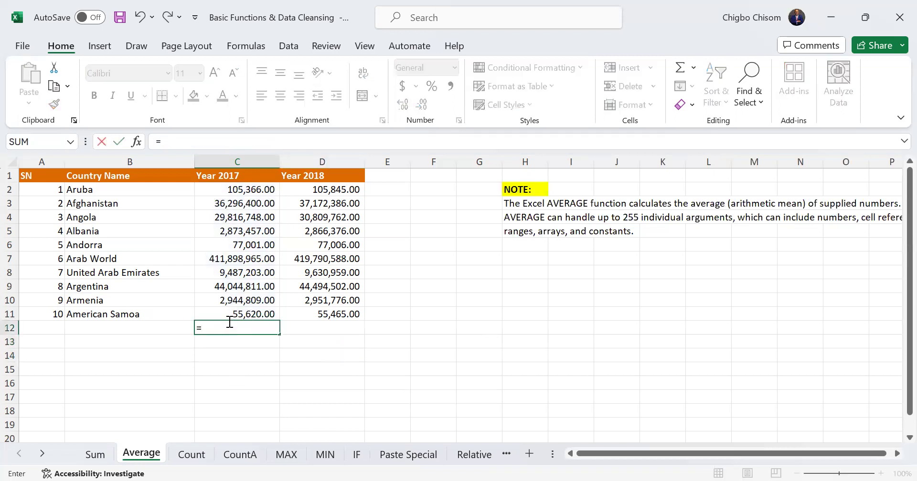
pyautogui.write('aver')
pyautogui.press('Tab')
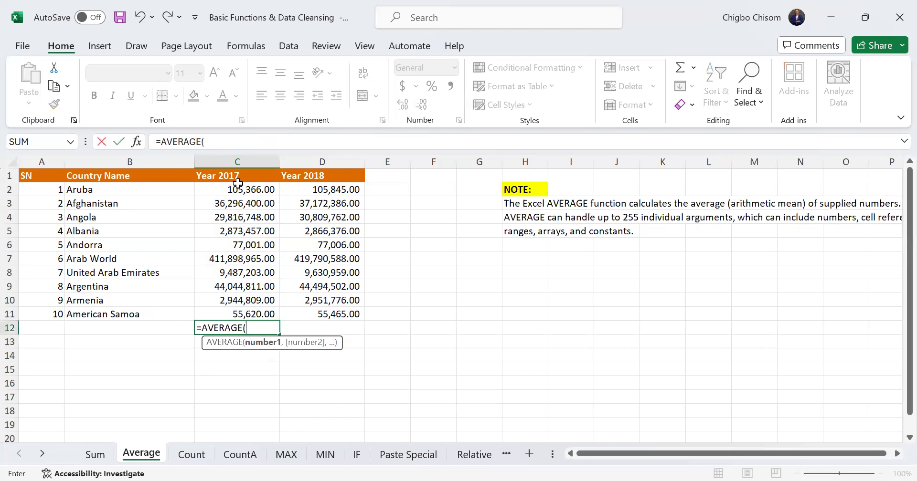
pyautogui.click(240, 208)
pyautogui.keyDown('shift'); pyautogui.click(264, 312); pyautogui.keyUp('shift')
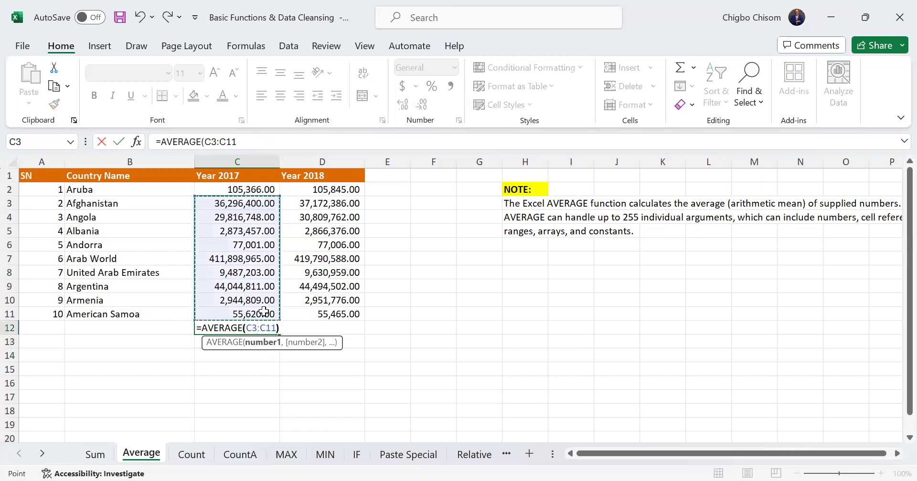
pyautogui.press('Return')
# Average the Year 2018 values from D3 to D11 with the AVERAGE function in cell D12
pyautogui.click(315, 327)
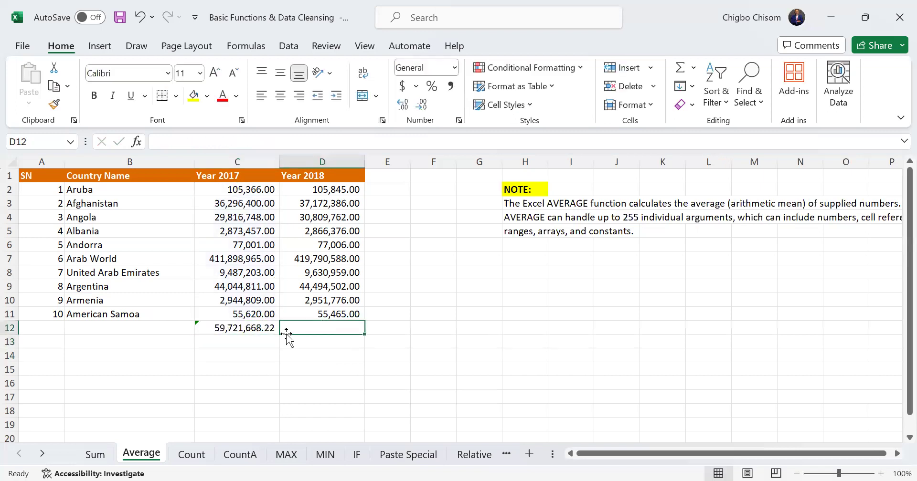
pyautogui.write('v')
pyautogui.press('BackSpace')
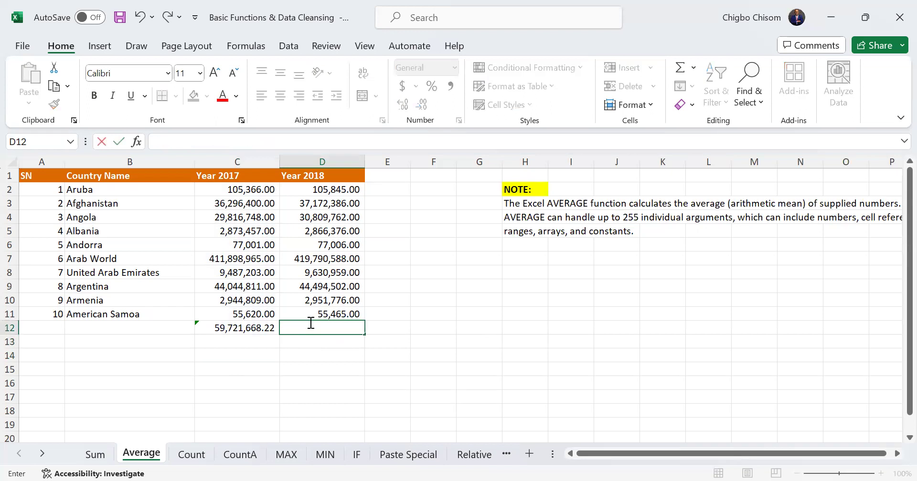
pyautogui.write('=A')
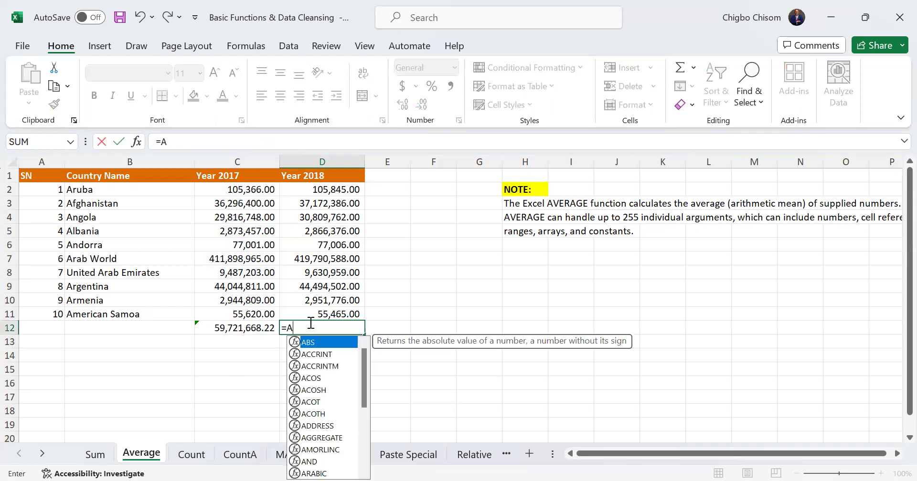
pyautogui.write('VER')
pyautogui.doubleClick(334, 341)
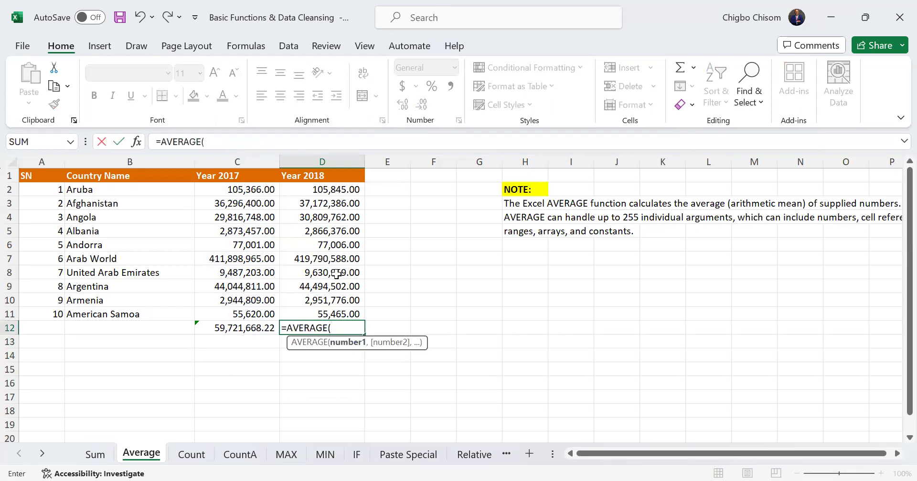
pyautogui.moveTo(320, 201); pyautogui.dragTo(347, 311)
pyautogui.press('Return')
pyautogui.moveTo(259, 331); pyautogui.dragTo(339, 327)
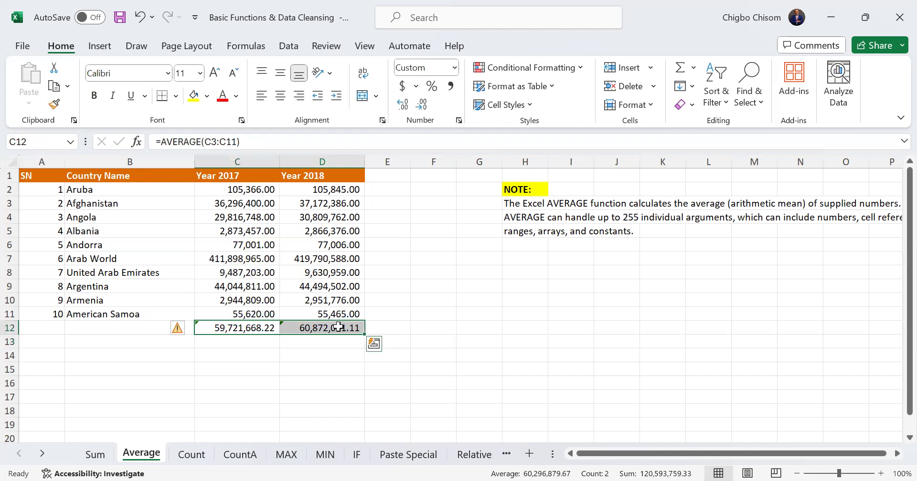
# On the Count sheet, count the numeric cells of the country table in C12 with =COUNT(A2:D11)
pyautogui.click(190, 456)
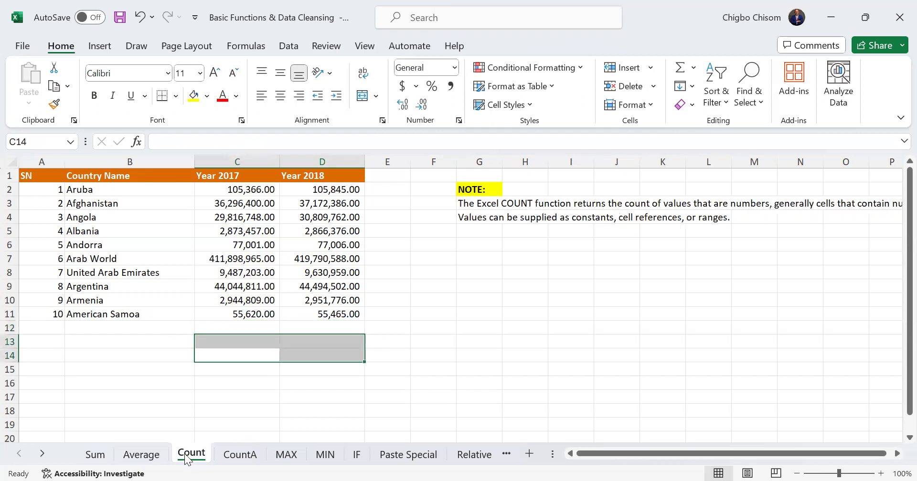
pyautogui.click(235, 327)
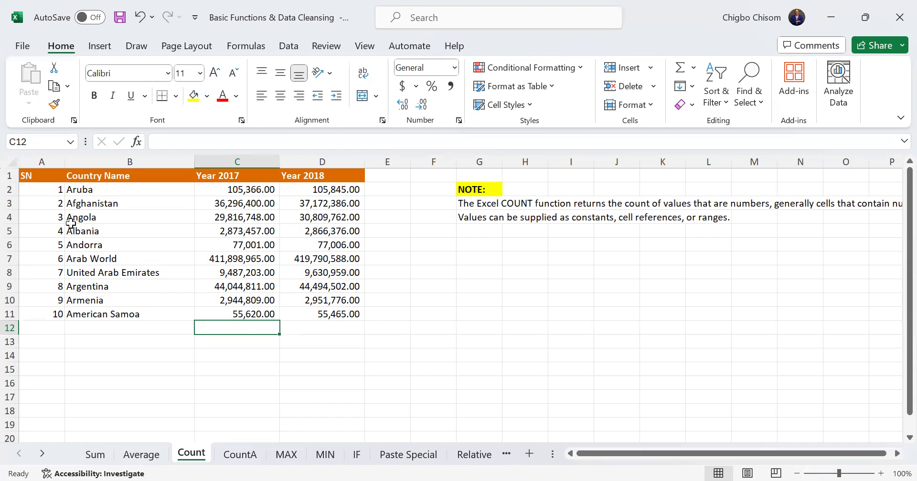
pyautogui.moveTo(42, 189); pyautogui.dragTo(331, 313)
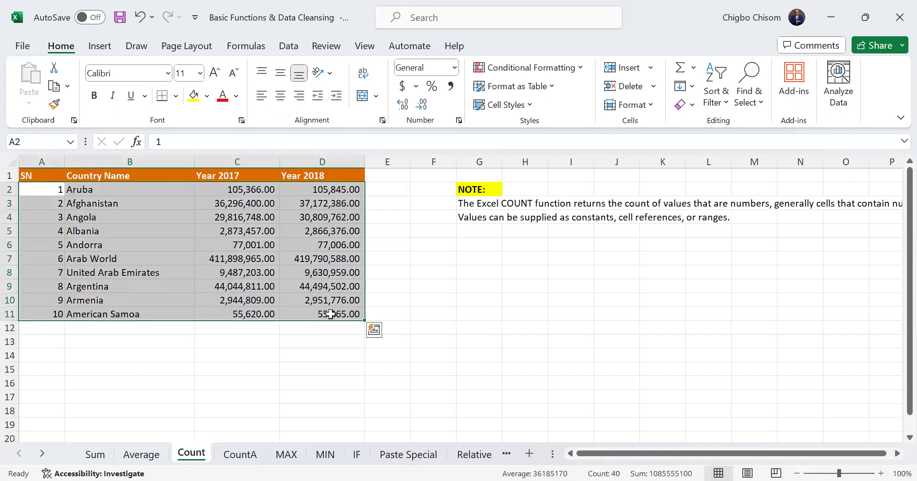
pyautogui.click(244, 329)
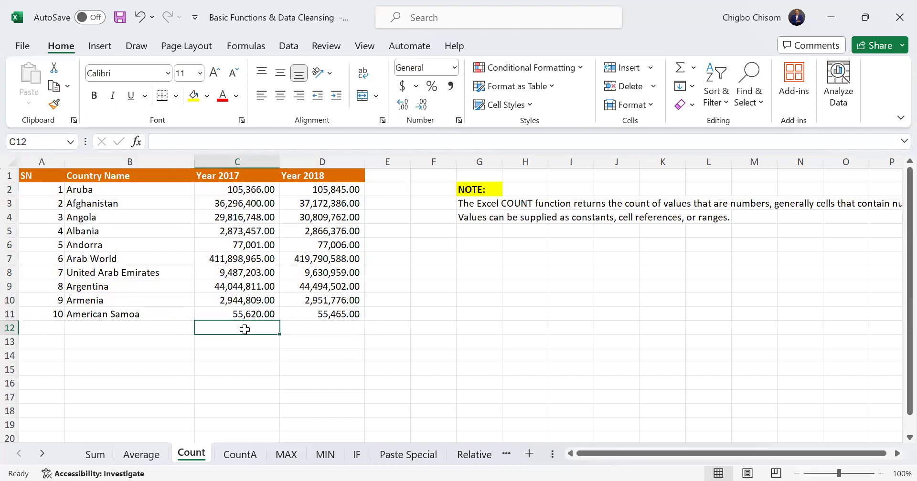
pyautogui.write('=')
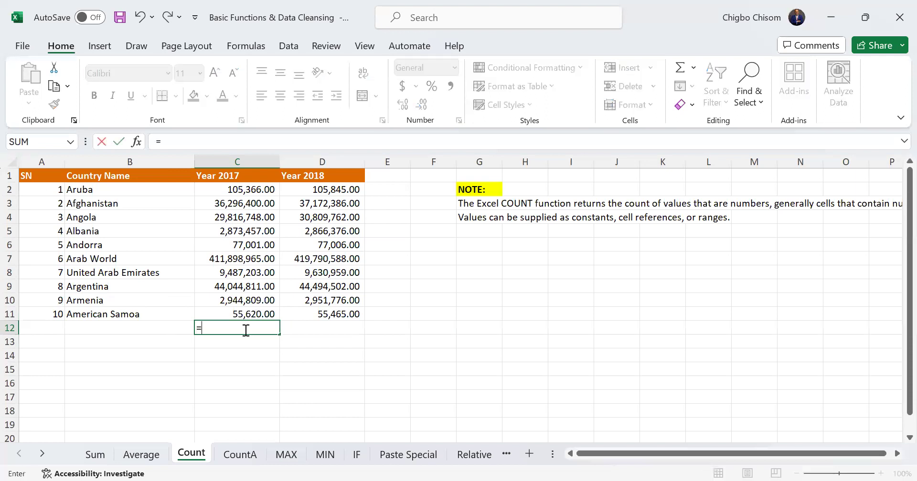
pyautogui.write('COUNT(')
pyautogui.click(56, 187)
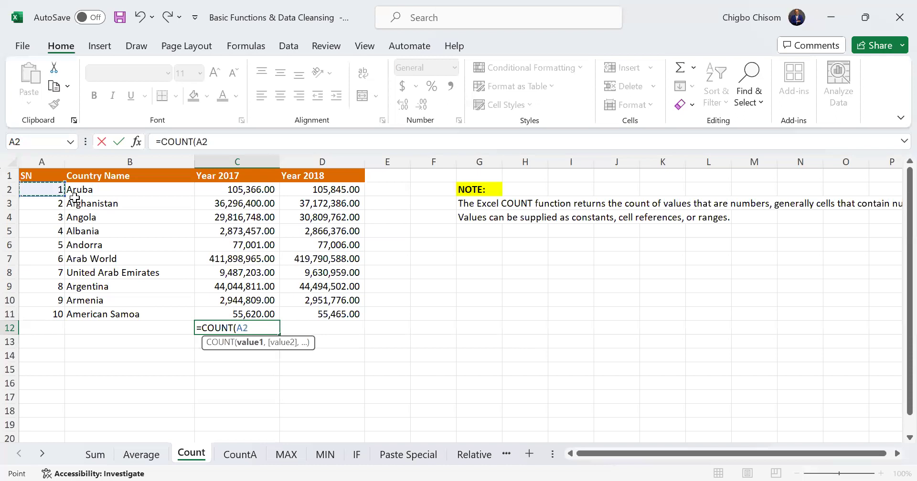
pyautogui.keyDown('shift'); pyautogui.click(320, 317); pyautogui.keyUp('shift')
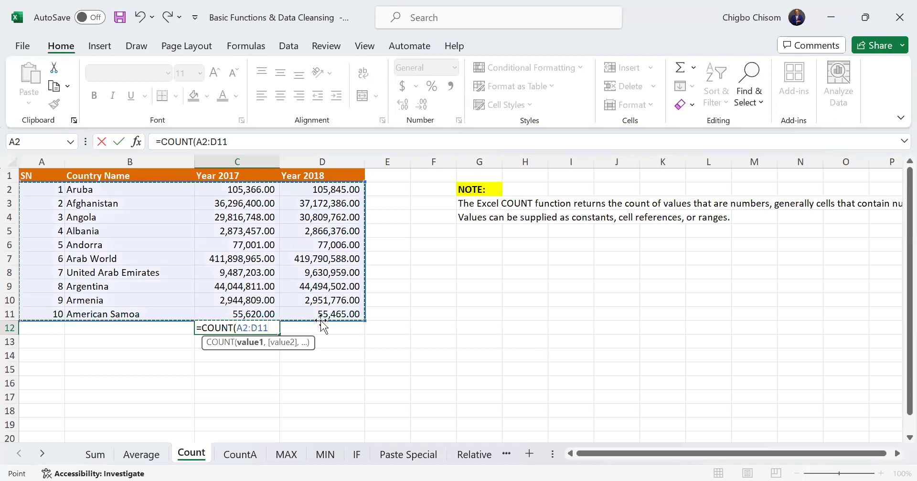
pyautogui.write(')')
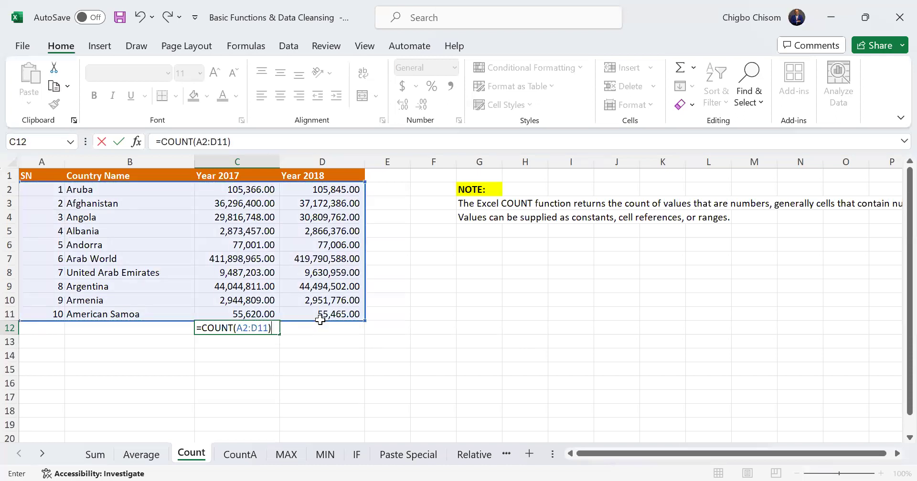
pyautogui.press('Return')
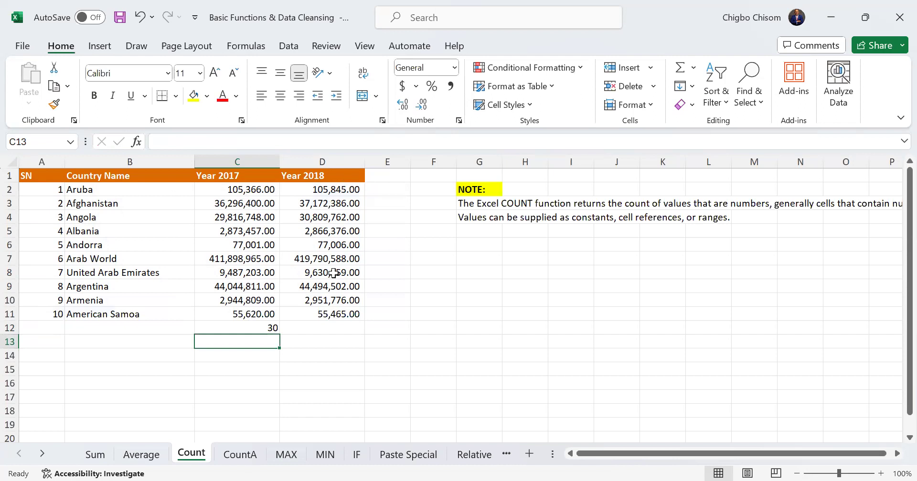
pyautogui.click(261, 330)
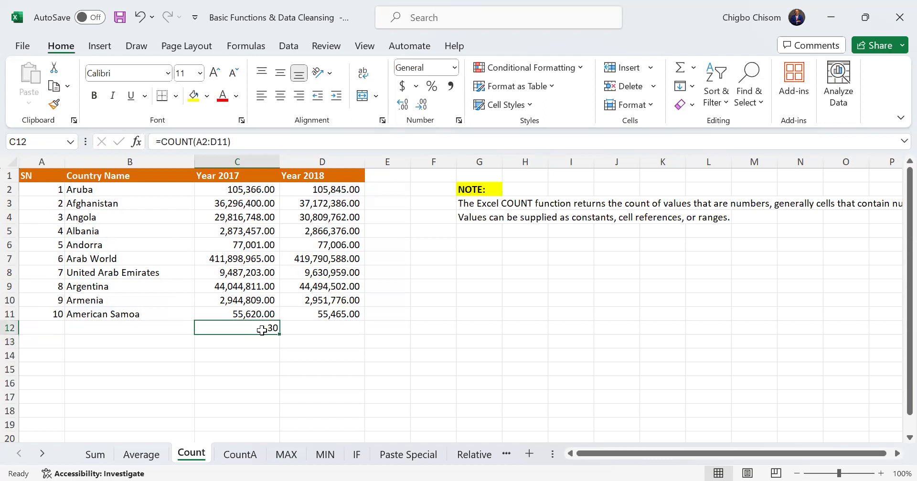
# On the CountA sheet, count all non-empty cells of the country table in C12 with =COUNTA(A2:D11)
pyautogui.click(252, 456)
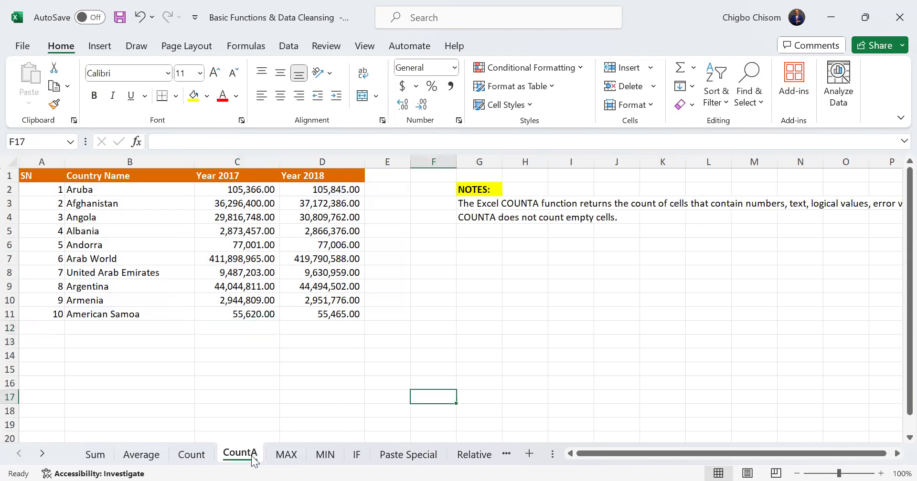
pyautogui.click(245, 328)
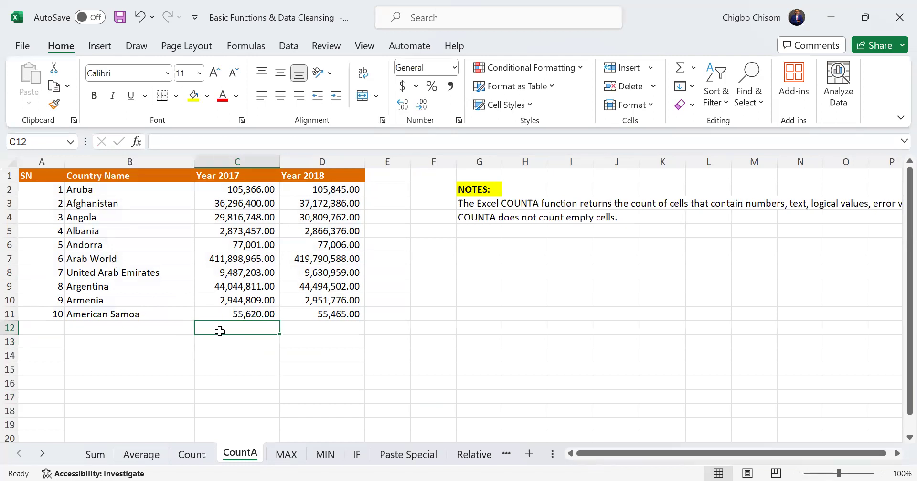
pyautogui.write('=')
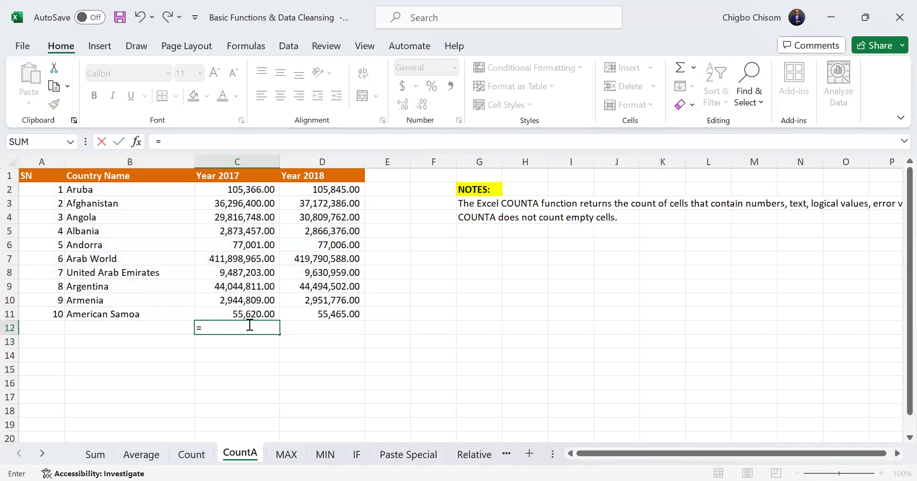
pyautogui.write('COUNT')
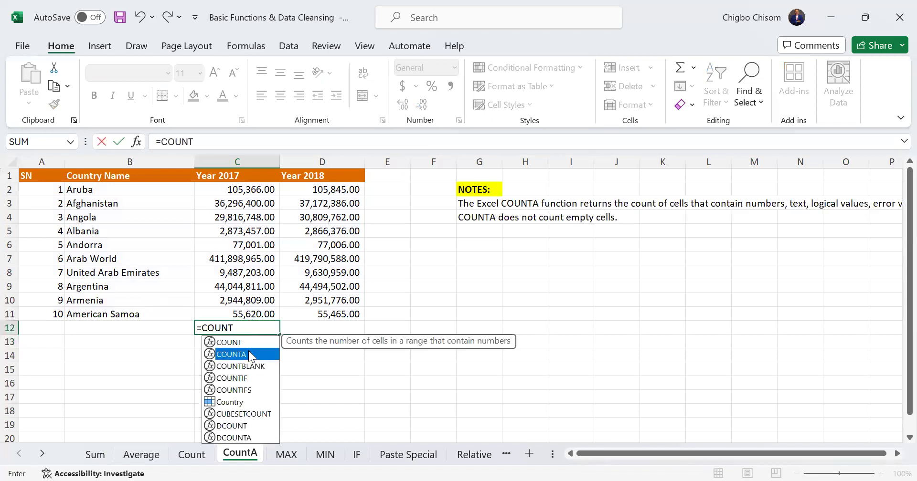
pyautogui.doubleClick(249, 354)
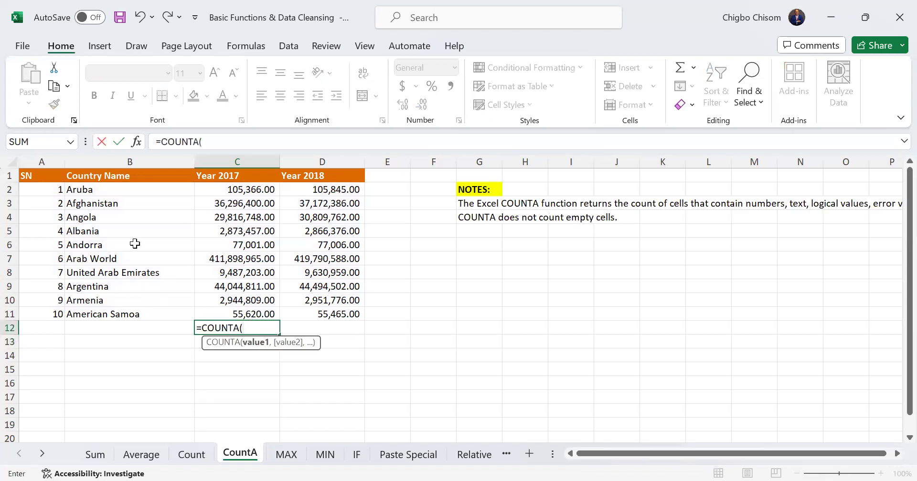
pyautogui.click(52, 191)
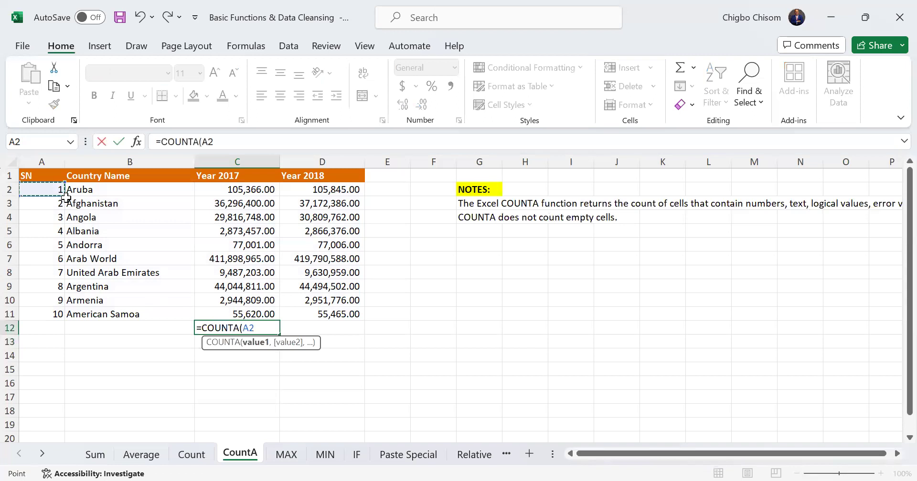
pyautogui.keyDown('shift'); pyautogui.click(316, 315); pyautogui.keyUp('shift')
pyautogui.press('Return')
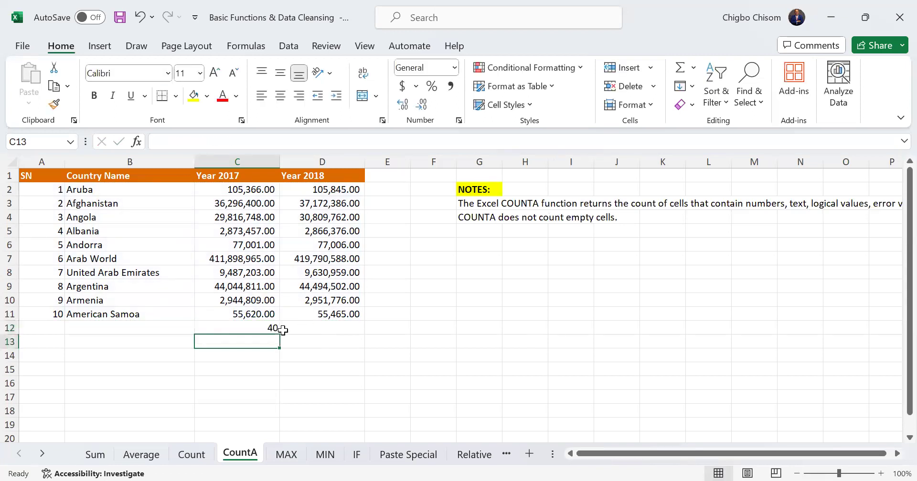
pyautogui.click(269, 329)
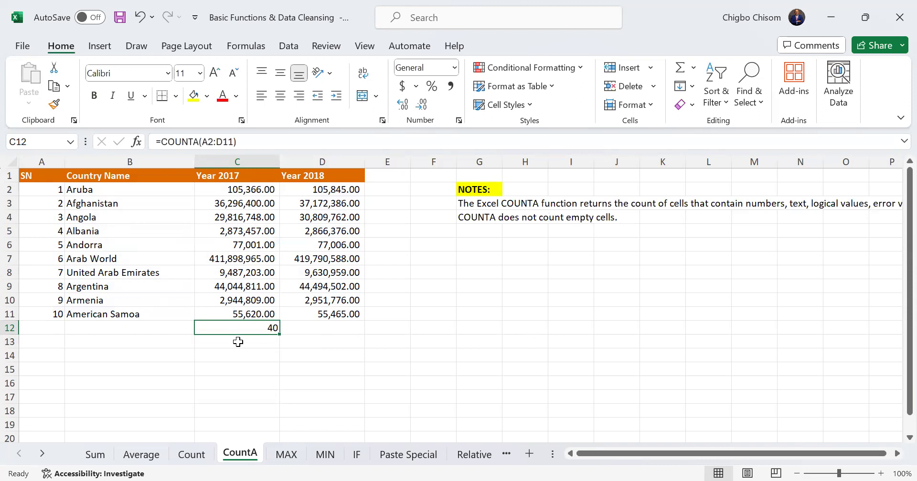
pyautogui.click(191, 454)
pyautogui.click(239, 456)
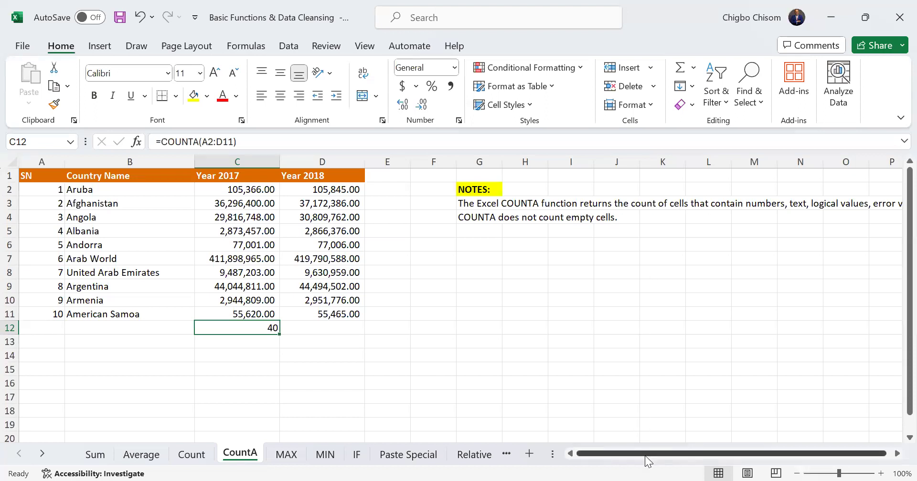
pyautogui.hscroll(1, 812, 214)
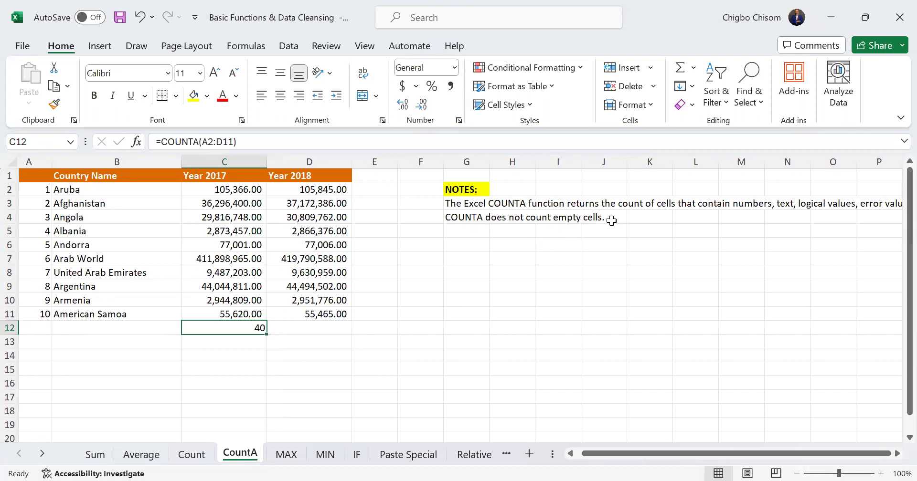
# On the MAX sheet, enter =MAX(C2:C11) in C12 for Year 2017 and fill it across to D12 for Year 2018
pyautogui.click(276, 454)
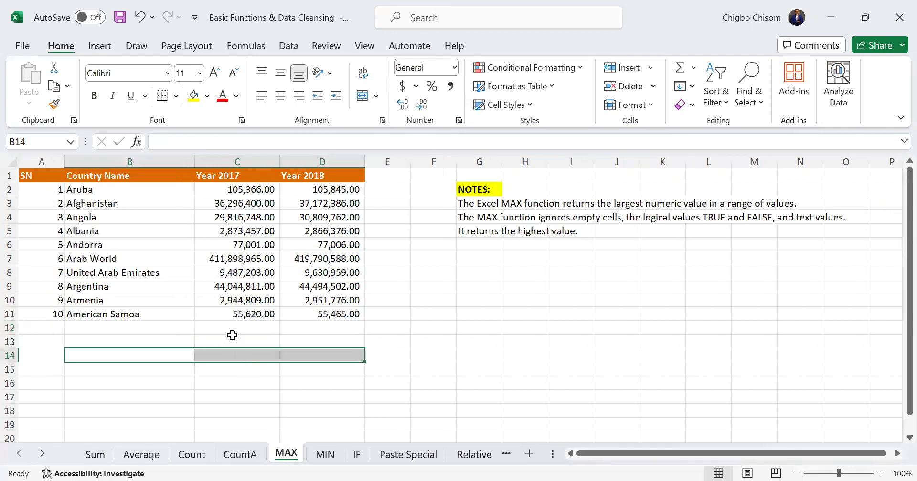
pyautogui.click(253, 326)
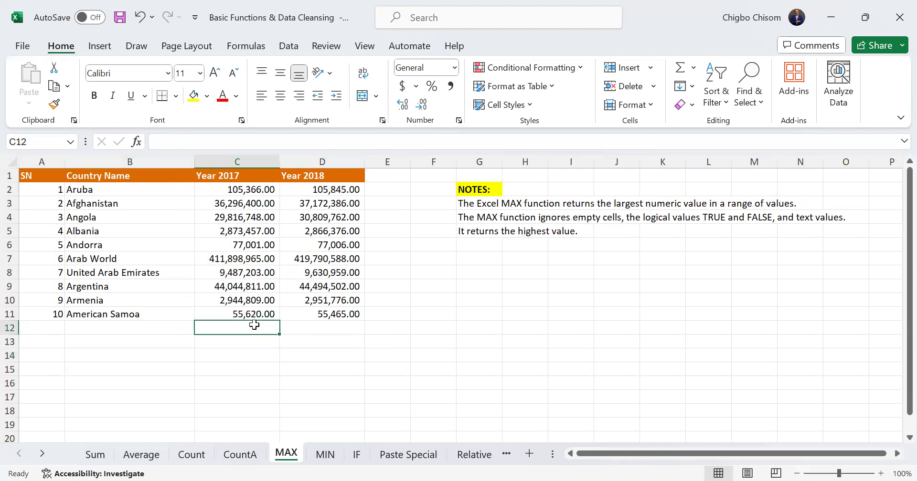
pyautogui.write('=')
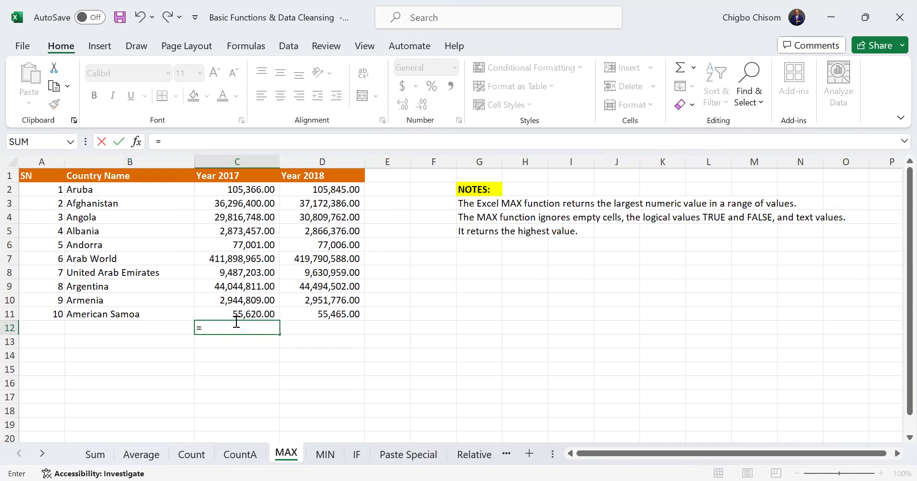
pyautogui.write('MAX(')
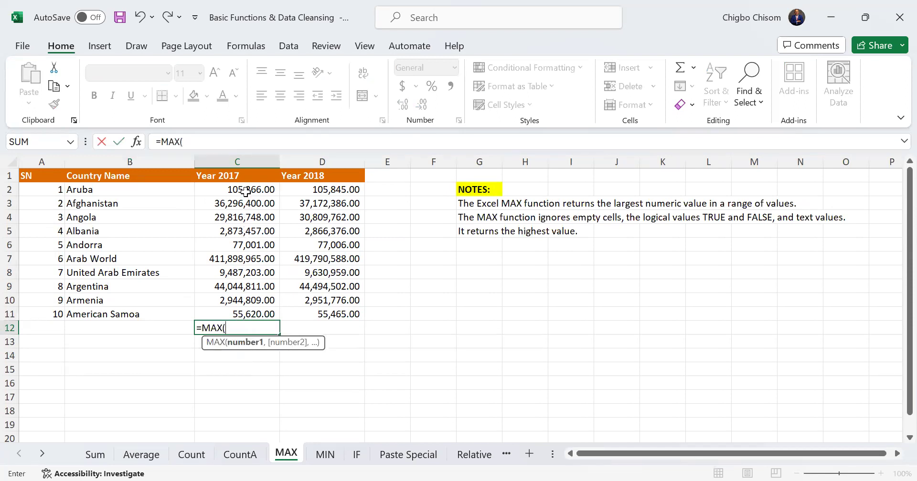
pyautogui.moveTo(248, 190); pyautogui.dragTo(265, 310)
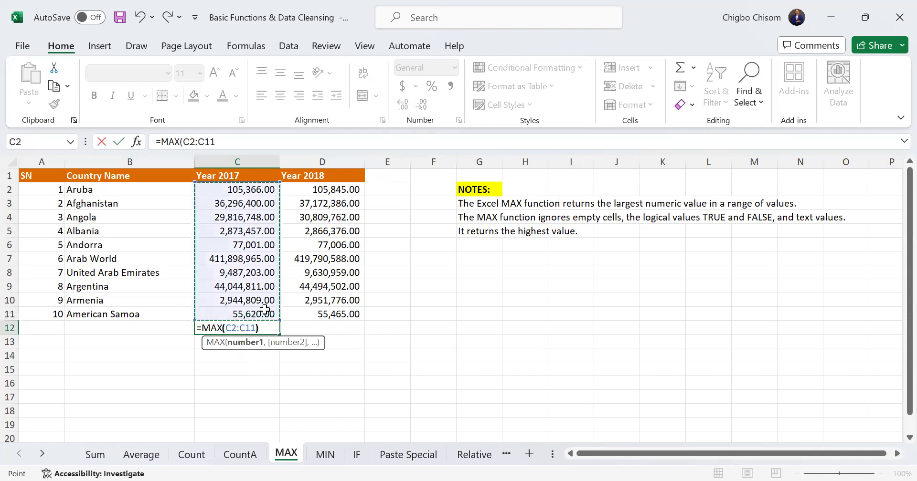
pyautogui.press('Return')
pyautogui.click(260, 329)
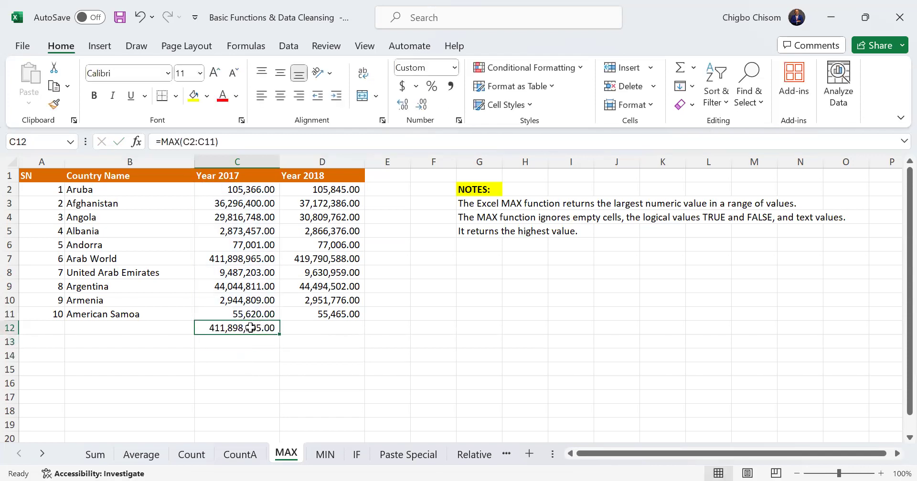
pyautogui.moveTo(279, 334); pyautogui.dragTo(340, 335)
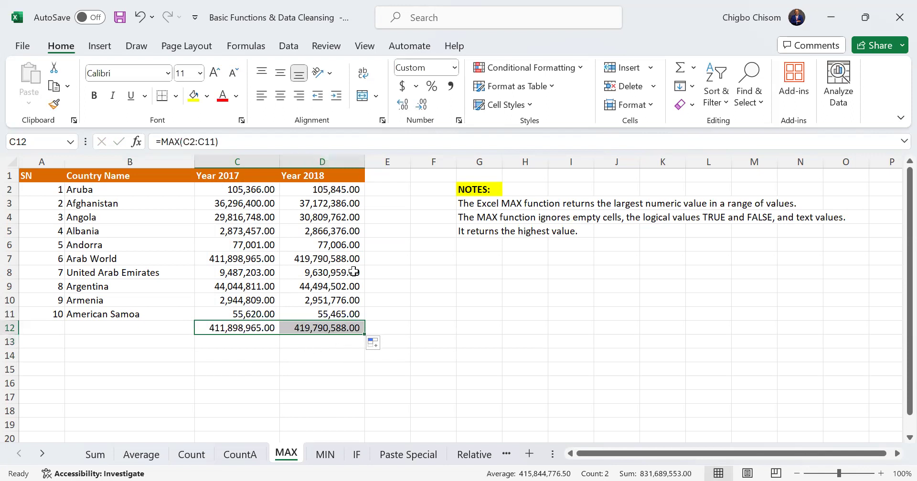
pyautogui.click(466, 315)
pyautogui.moveTo(460, 235); pyautogui.dragTo(578, 228)
# On the MIN sheet, select cell C12 beneath the Year 2017 values
pyautogui.click(326, 456)
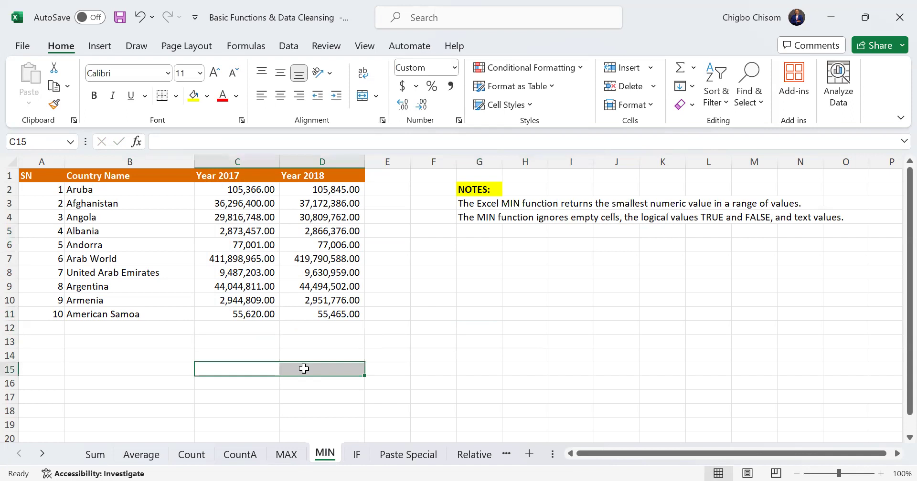
pyautogui.click(372, 341)
pyautogui.click(225, 330)
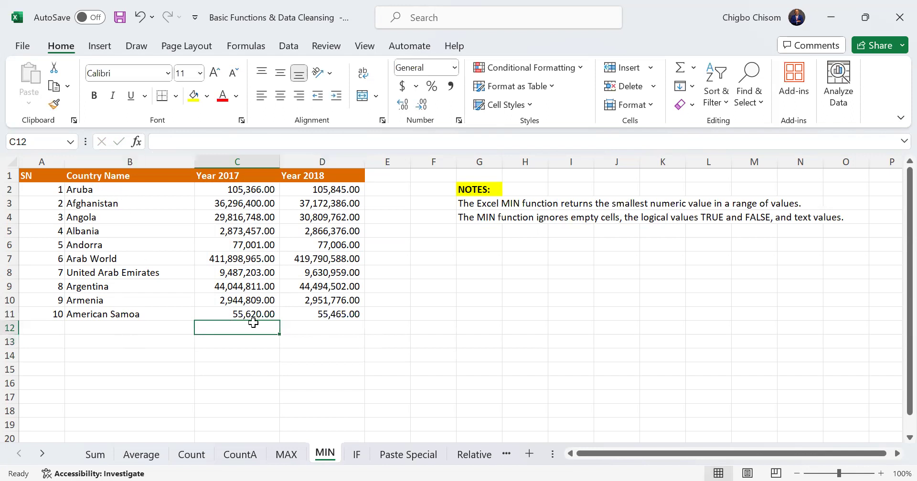
pyautogui.write('MIN')
pyautogui.press('BackSpace')
pyautogui.press('BackSpace')
pyautogui.press('BackSpace')
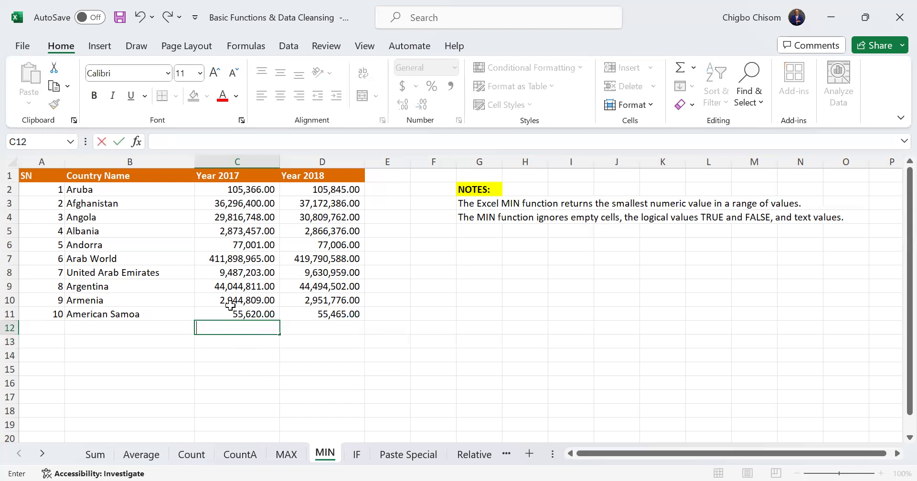
# Enter =MIN(C2:C11) in C12 for Year 2017 and fill it across to D12 for Year 2018
pyautogui.write('=')
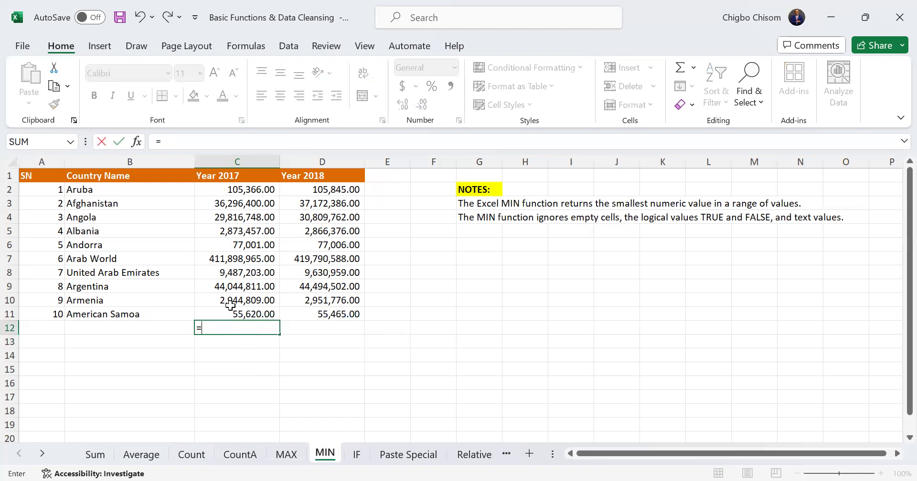
pyautogui.write('MIN(')
pyautogui.moveTo(248, 190); pyautogui.dragTo(359, 337)
pyautogui.press('Return')
pyautogui.click(269, 323)
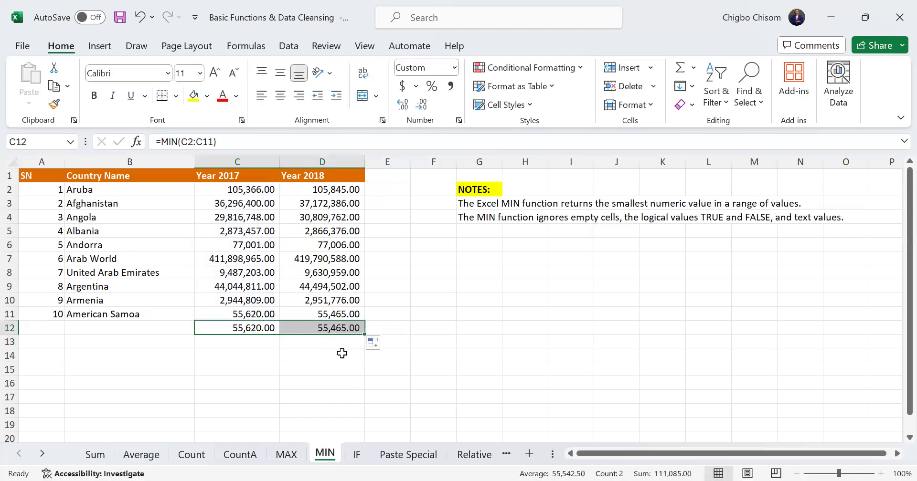
pyautogui.click(302, 353)
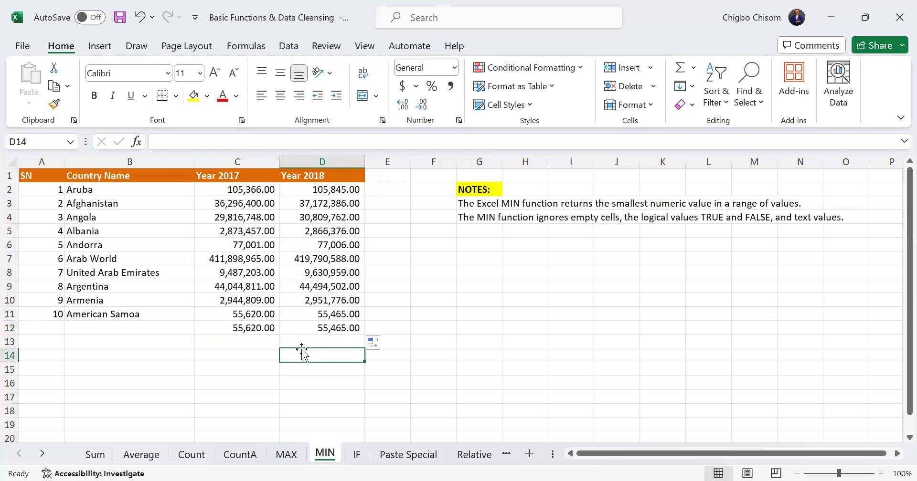
# On the IF sheet, enter the header Remark in E1 and autofit the width of column D
pyautogui.click(356, 456)
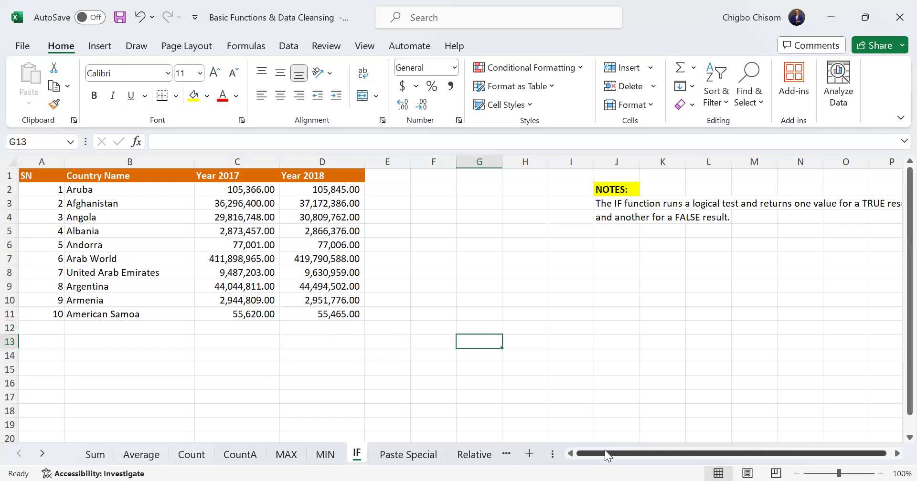
pyautogui.moveTo(631, 453); pyautogui.dragTo(636, 452)
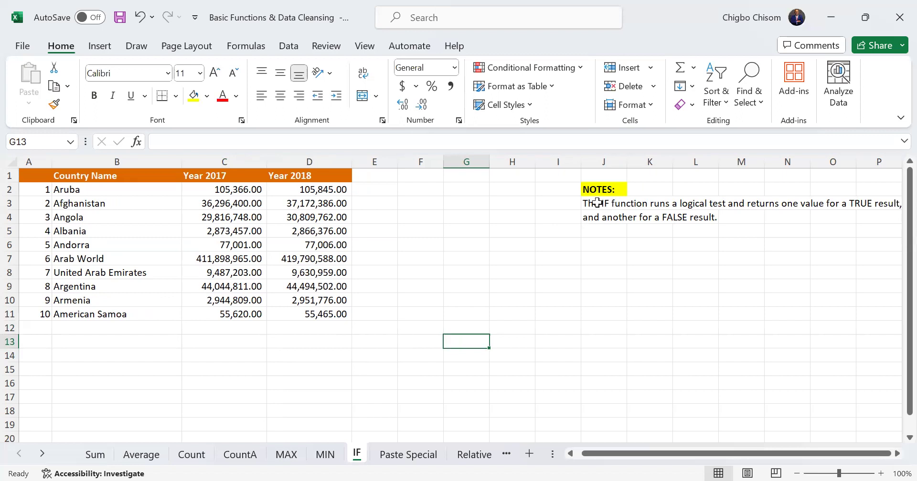
pyautogui.click(237, 326)
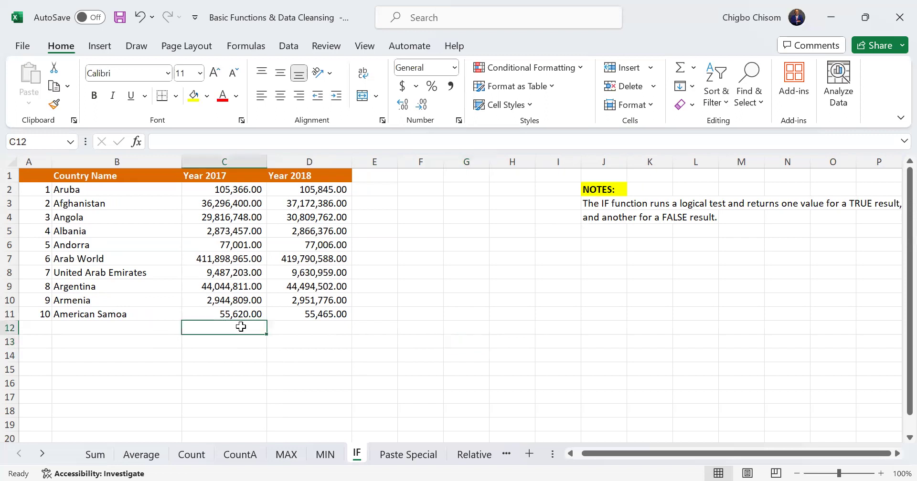
pyautogui.click(369, 176)
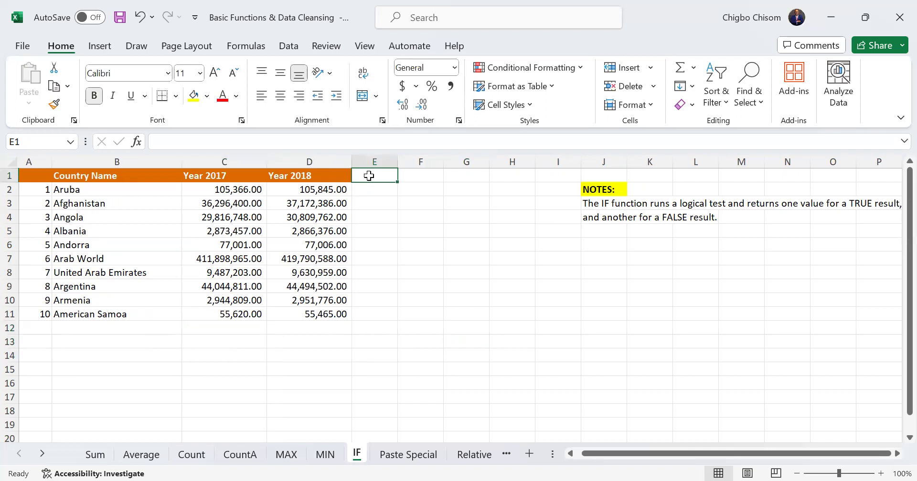
pyautogui.write('rae')
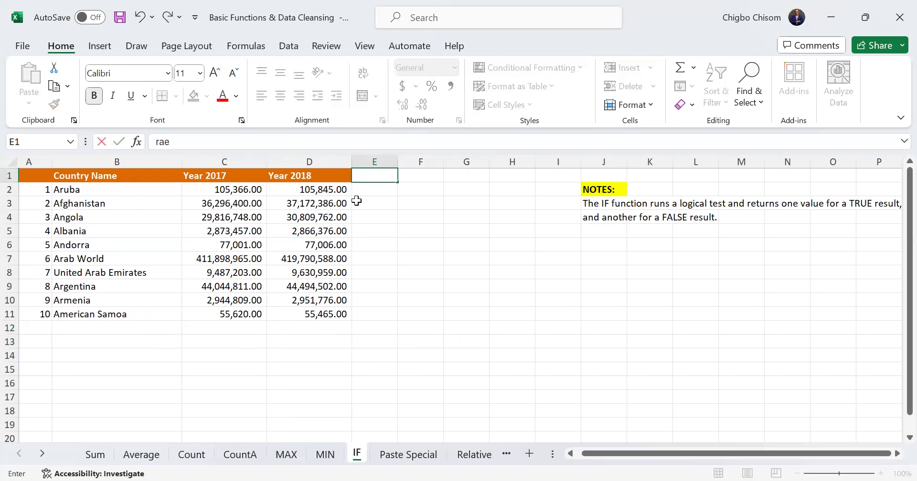
pyautogui.hotkey('ctrl', 'Return')
pyautogui.write('Remark')
pyautogui.click(382, 204)
pyautogui.click(374, 178)
pyautogui.doubleClick(351, 160)
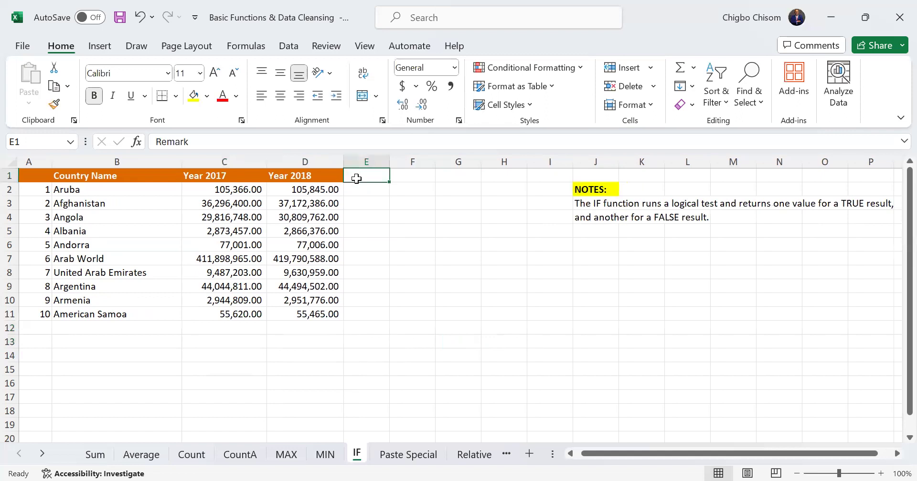
# Copy the Year 2017 and Year 2018 header cells and paste only their formats onto E1:F1
pyautogui.moveTo(225, 179); pyautogui.dragTo(317, 178)
pyautogui.hotkey('ctrl', 'c')
pyautogui.click(377, 177)
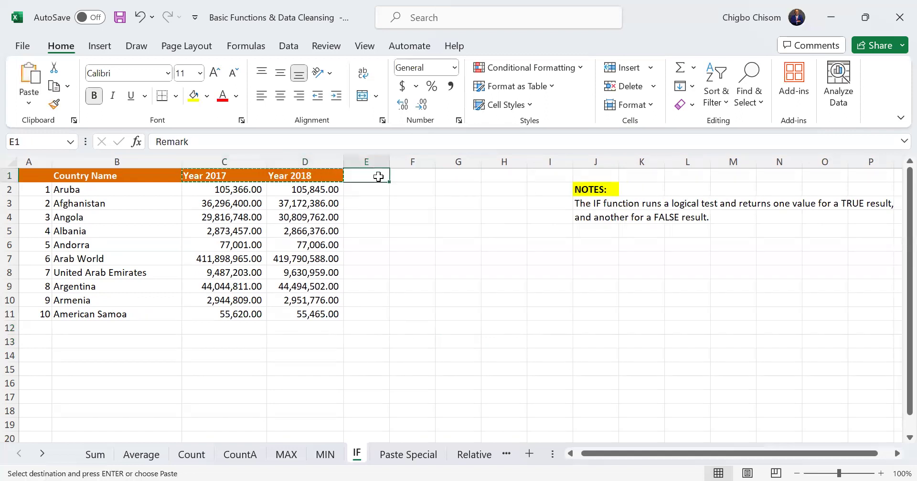
pyautogui.hotkey('ctrl', 'alt', 'v')
pyautogui.click(314, 238)
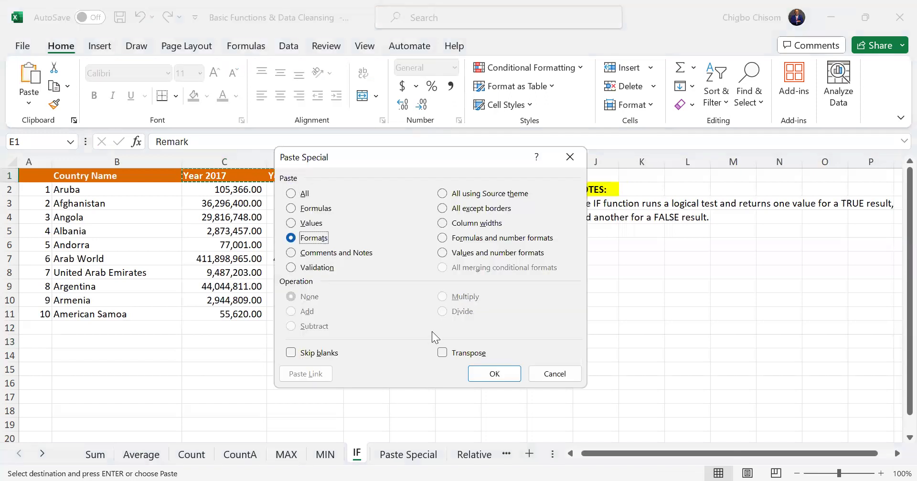
pyautogui.click(475, 371)
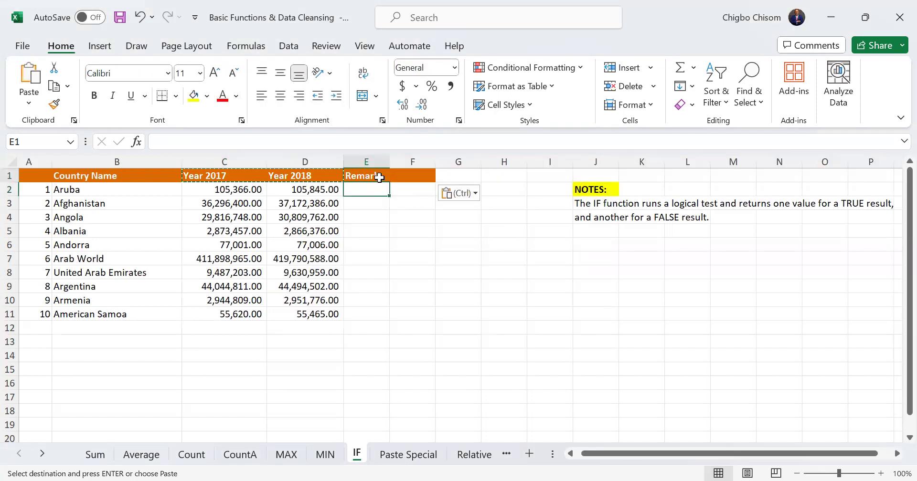
# Change the E1 header to "Remark 2017" and autofit the width of column E
pyautogui.doubleClick(378, 176)
pyautogui.write('201')
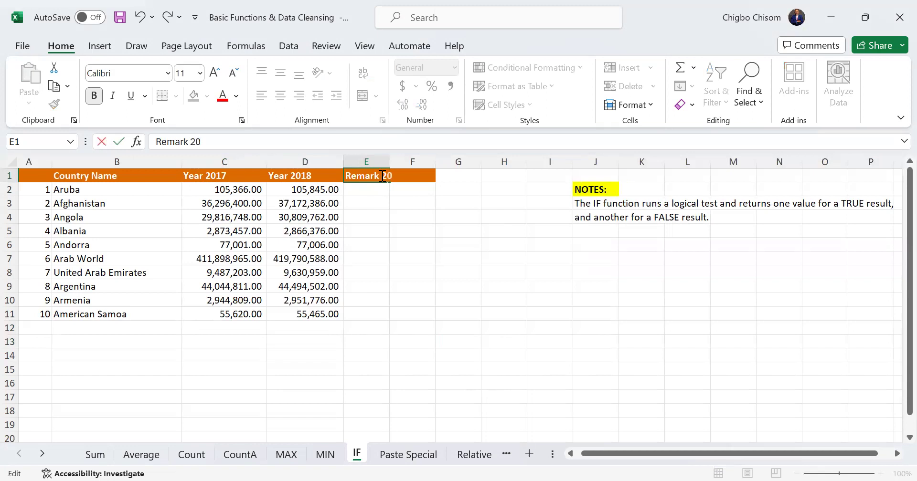
pyautogui.press('Return')
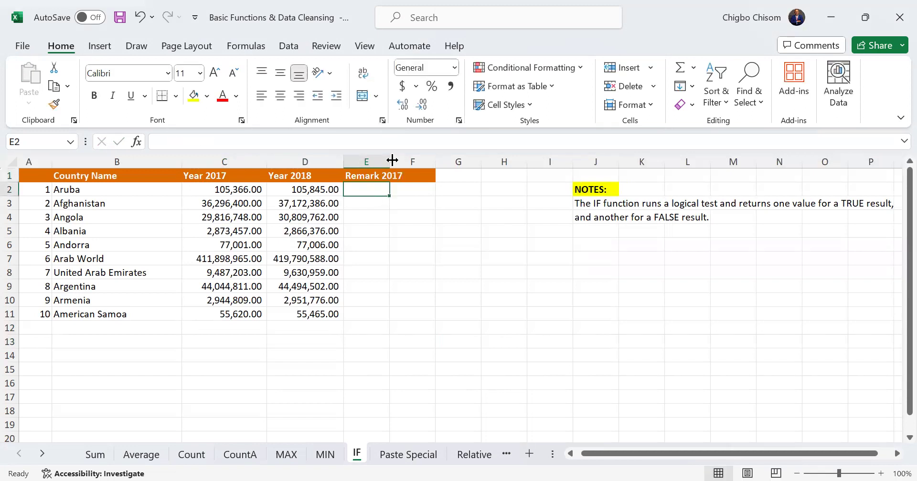
pyautogui.doubleClick(390, 162)
# Enter the header "Remrk 2018" in F1 and autofit the width of column F
pyautogui.click(430, 176)
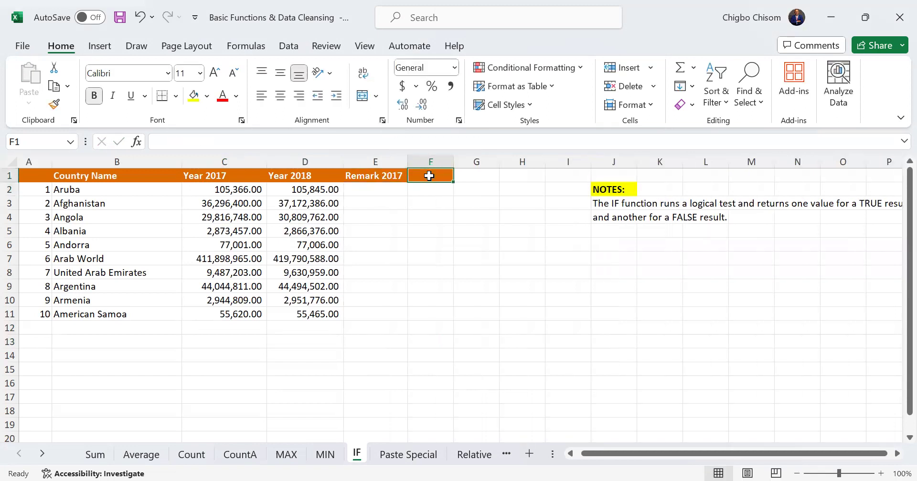
pyautogui.write('Rem')
pyautogui.write('2018')
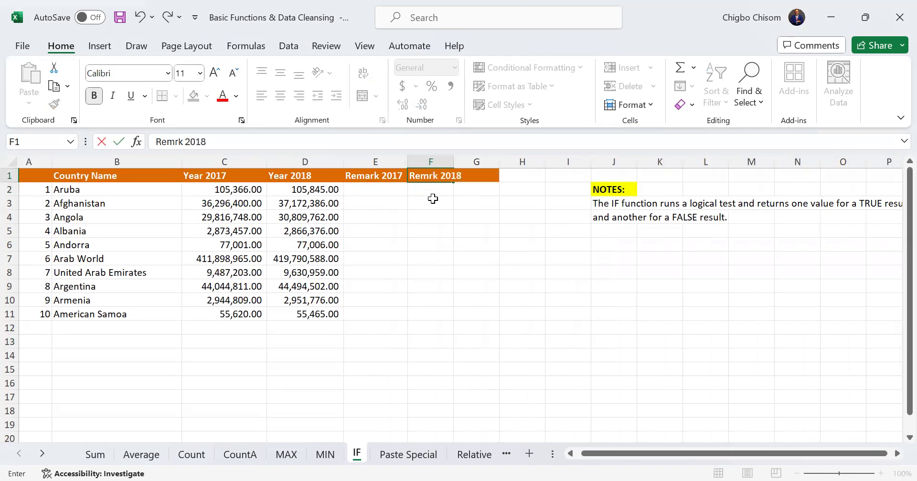
pyautogui.press('Return')
pyautogui.doubleClick(454, 162)
# Start an IF formula in E2 under Remark 2017, with the Year 2017 value in C2 as the tested cell
pyautogui.click(375, 190)
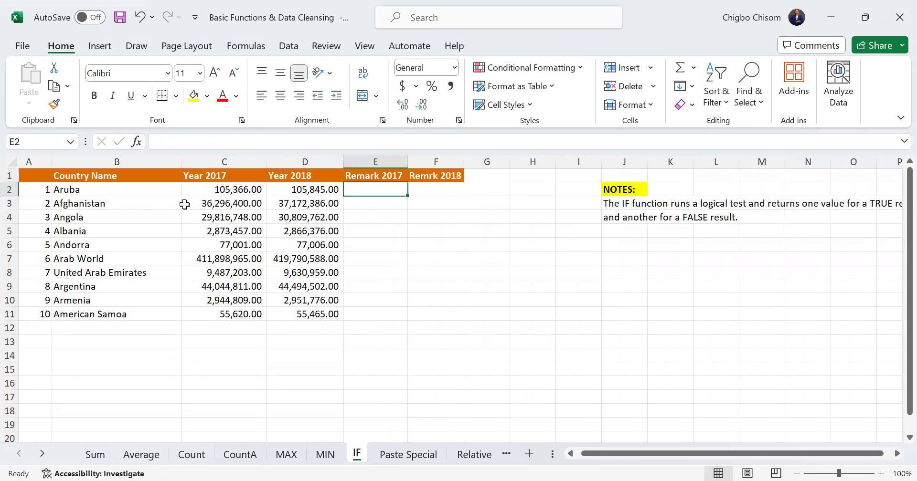
pyautogui.moveTo(219, 192); pyautogui.dragTo(239, 315)
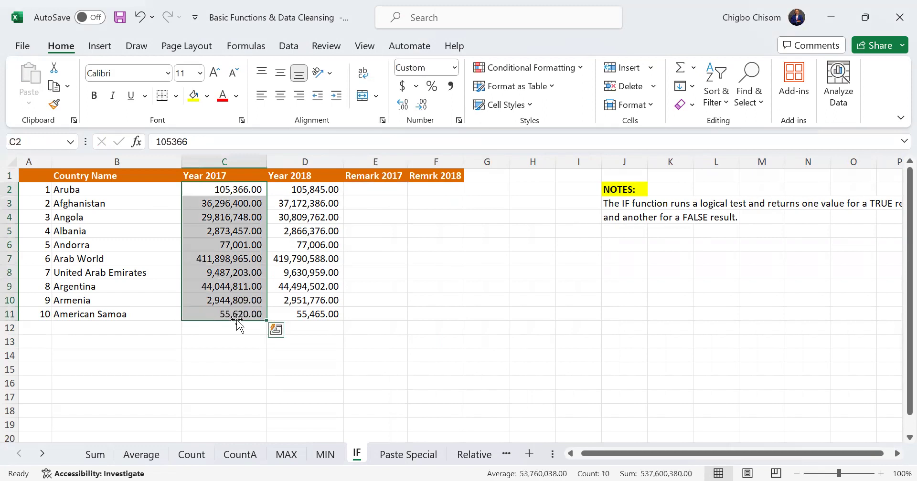
pyautogui.click(385, 194)
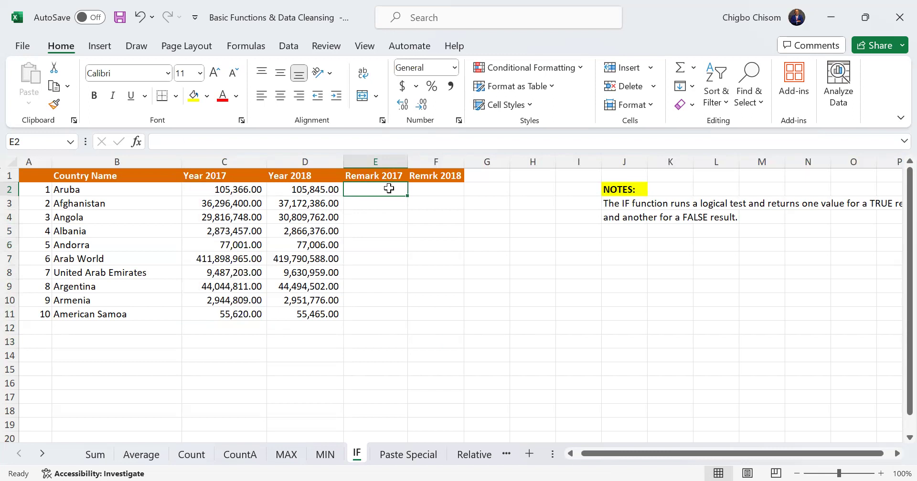
pyautogui.write('=if')
pyautogui.press('Tab')
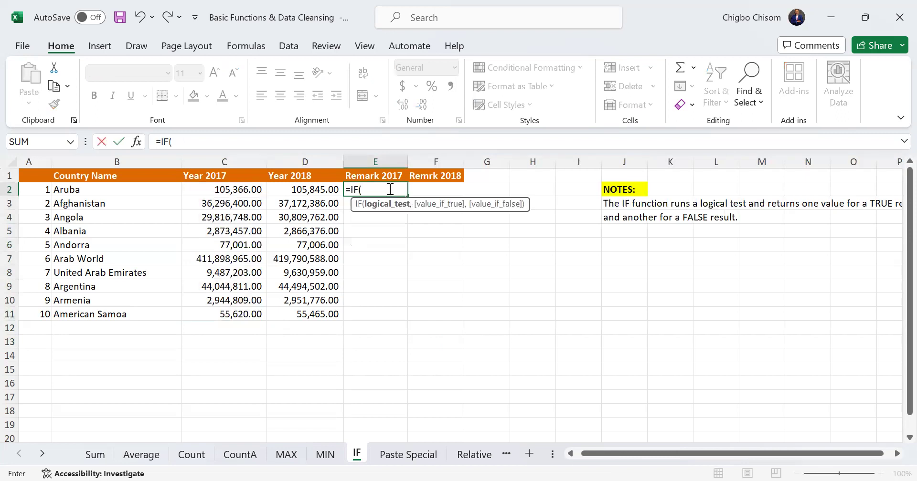
pyautogui.click(241, 191)
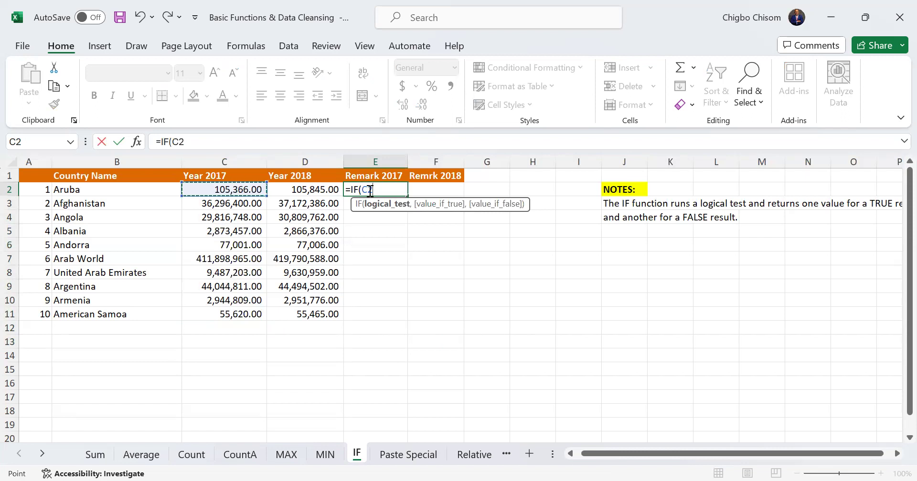
# Complete the logical test of the E2 formula as C2>=10000000, without thousands separators
pyautogui.write('>=100')
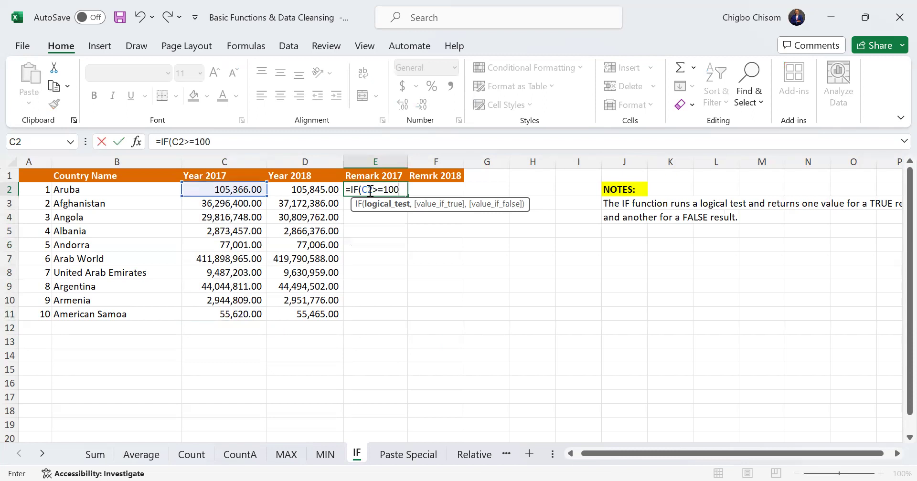
pyautogui.write('0000')
pyautogui.press('BackSpace')
pyautogui.press('BackSpace')
pyautogui.press('BackSpace')
pyautogui.press('BackSpace')
pyautogui.press('BackSpace')
pyautogui.press('BackSpace')
pyautogui.write('0')
pyautogui.press('BackSpace')
pyautogui.write(',000')
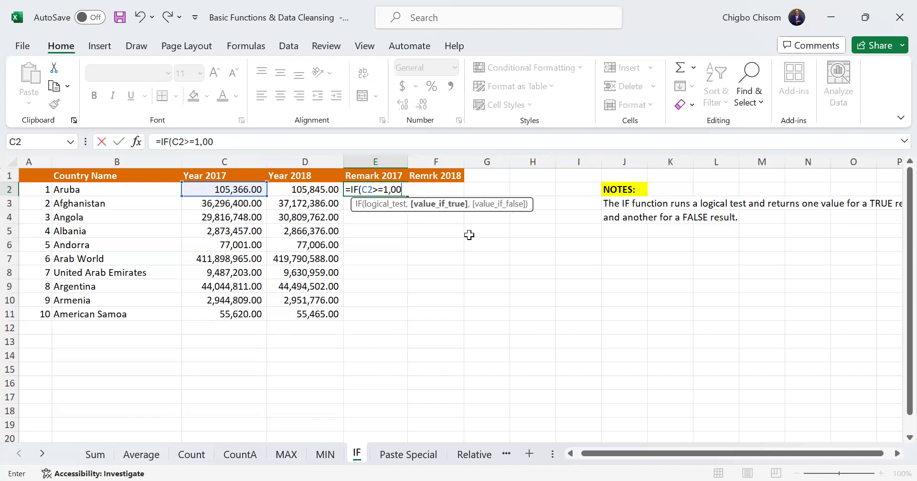
pyautogui.write(',000')
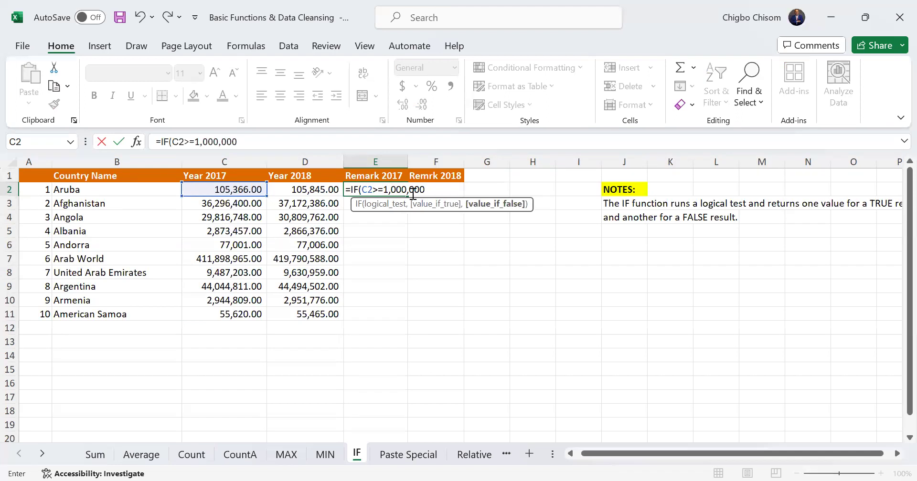
pyautogui.press('BackSpace')
pyautogui.press('BackSpace')
pyautogui.press('BackSpace')
pyautogui.press('BackSpace')
pyautogui.press('BackSpace')
pyautogui.press('BackSpace')
pyautogui.press('BackSpace')
pyautogui.press('BackSpace')
pyautogui.write('000000')
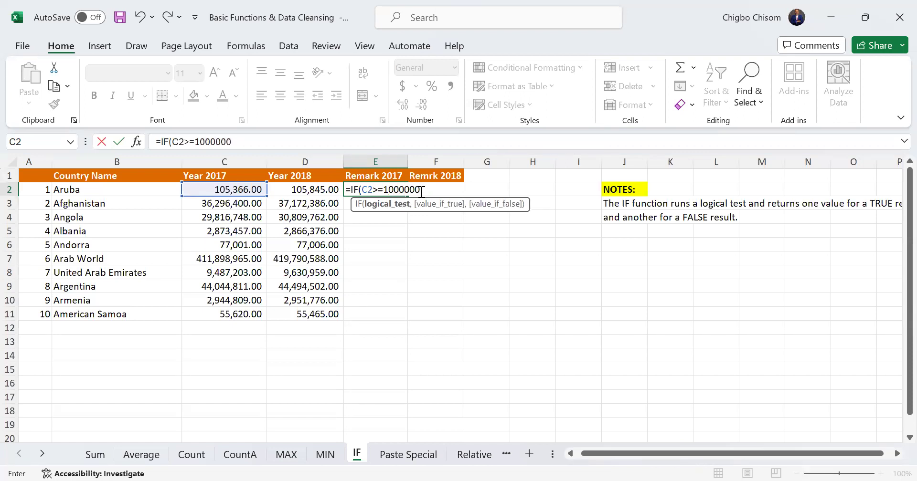
pyautogui.write('0, "Profit')
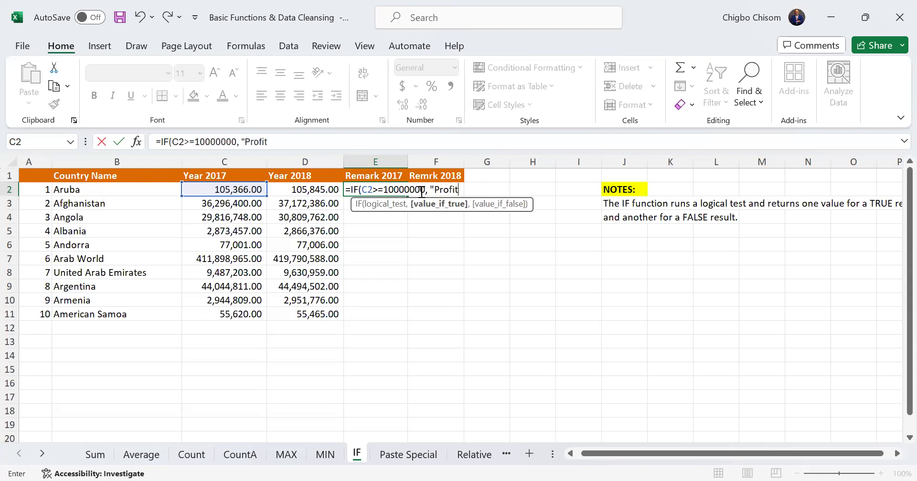
pyautogui.write('",')
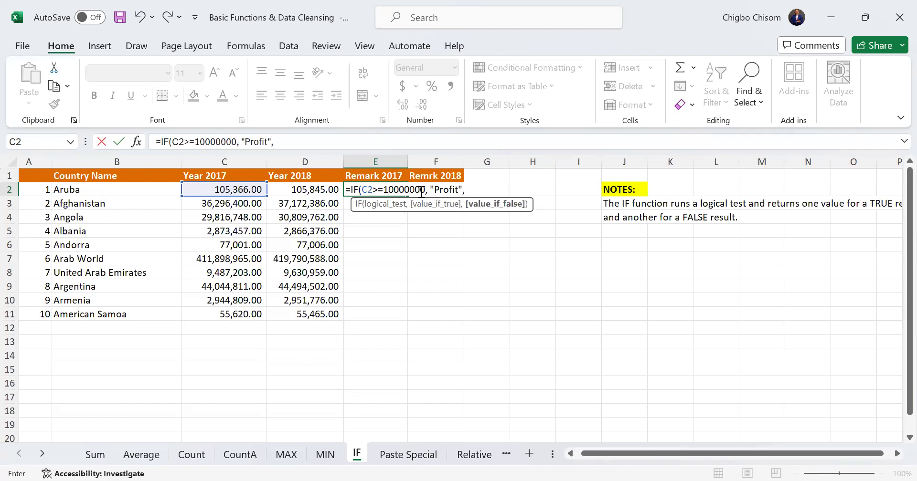
pyautogui.write(' "Loss")')
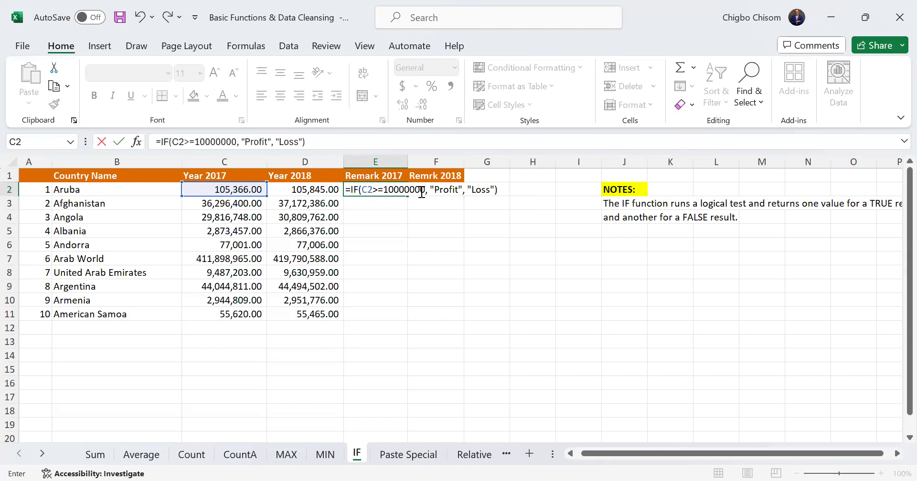
# Finish the E2 formula so it returns "Profit" when the test is true and "Loss" when it is false
pyautogui.press('Return')
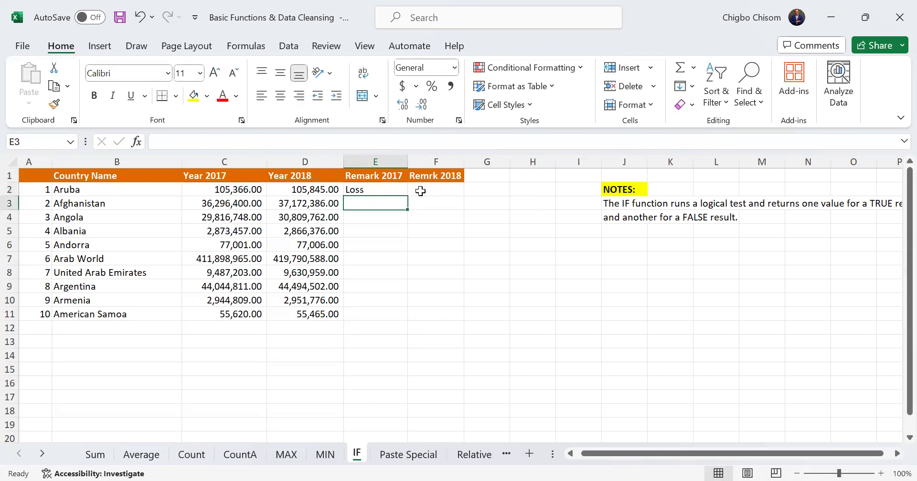
# Fill the IF formula from E2 down to E11 and check the formulas in E5 and E2
pyautogui.click(387, 191)
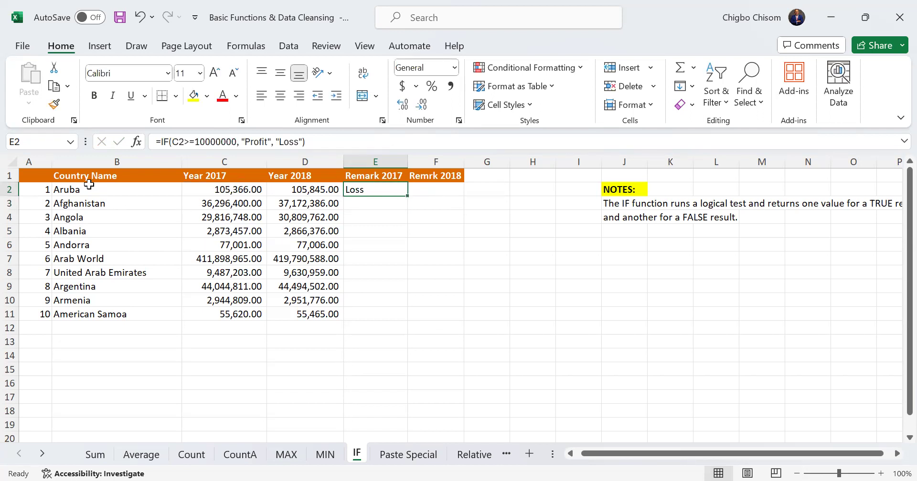
pyautogui.moveTo(409, 196); pyautogui.dragTo(394, 320)
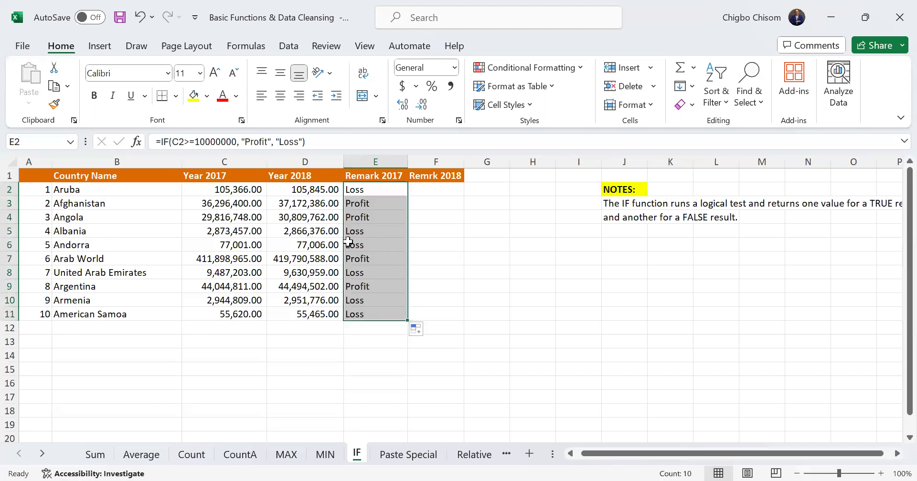
pyautogui.click(380, 230)
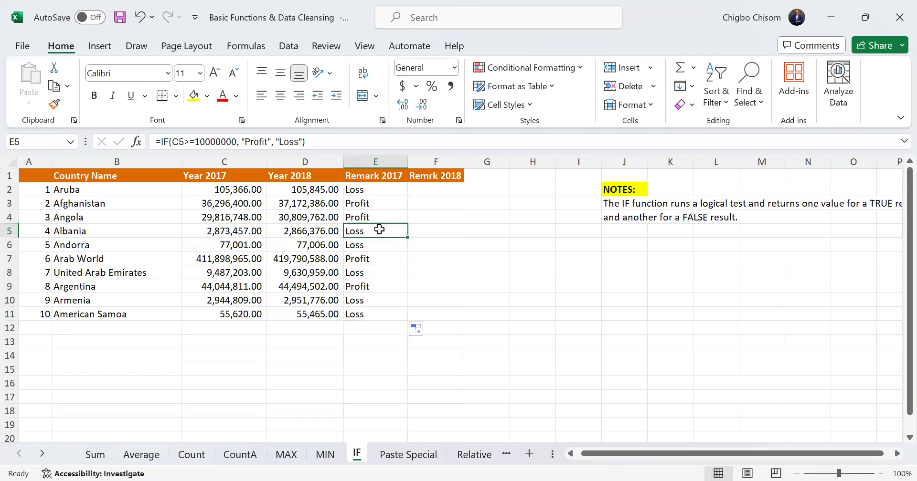
pyautogui.click(375, 192)
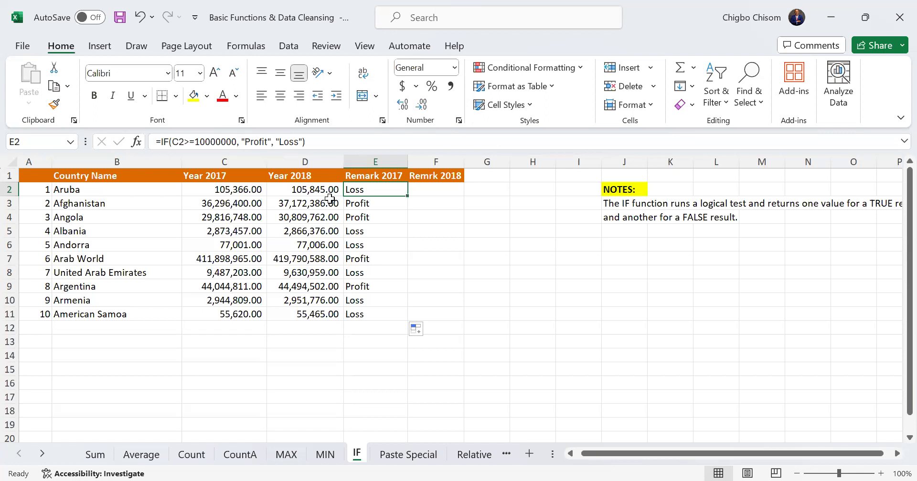
# Correct the F1 header to "Remark 2018" and autofit the width of column F
pyautogui.doubleClick(432, 175)
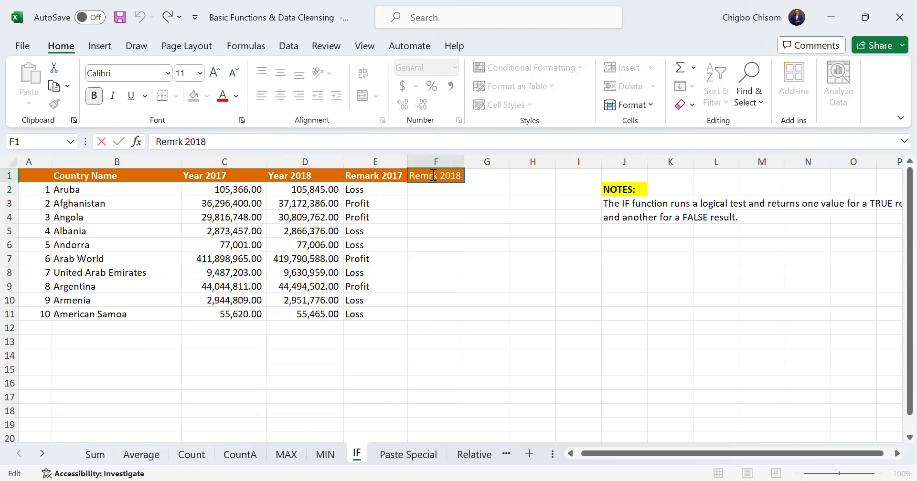
pyautogui.press('BackSpace')
pyautogui.press('BackSpace')
pyautogui.write('mar')
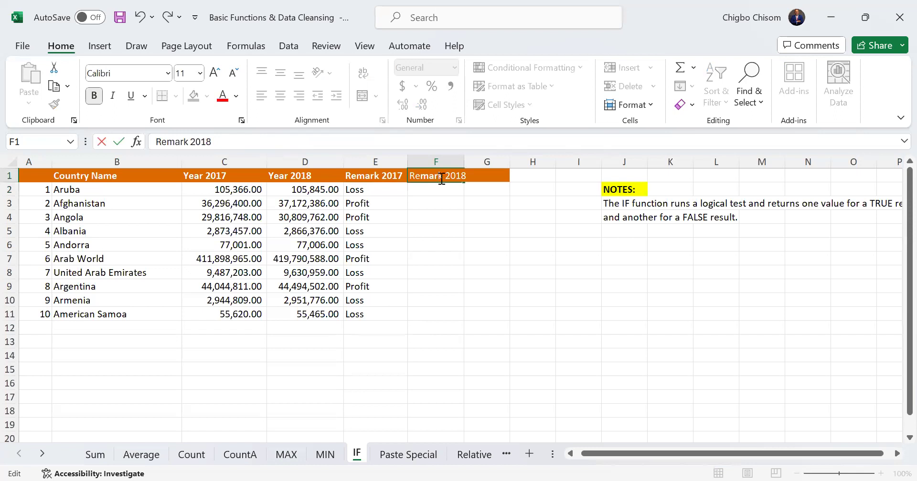
pyautogui.press('Return')
pyautogui.doubleClick(465, 159)
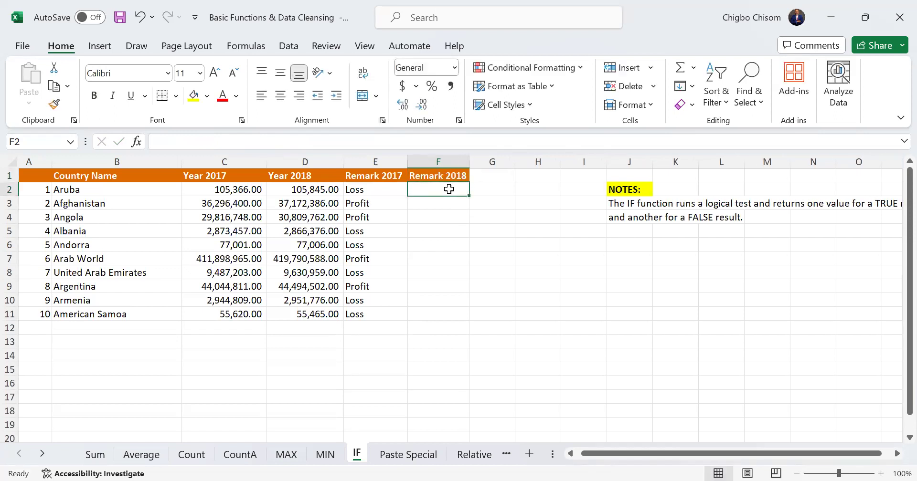
# Review the Remark 2017 formula in E2 against the empty Remark 2018 cell F2
pyautogui.click(374, 192)
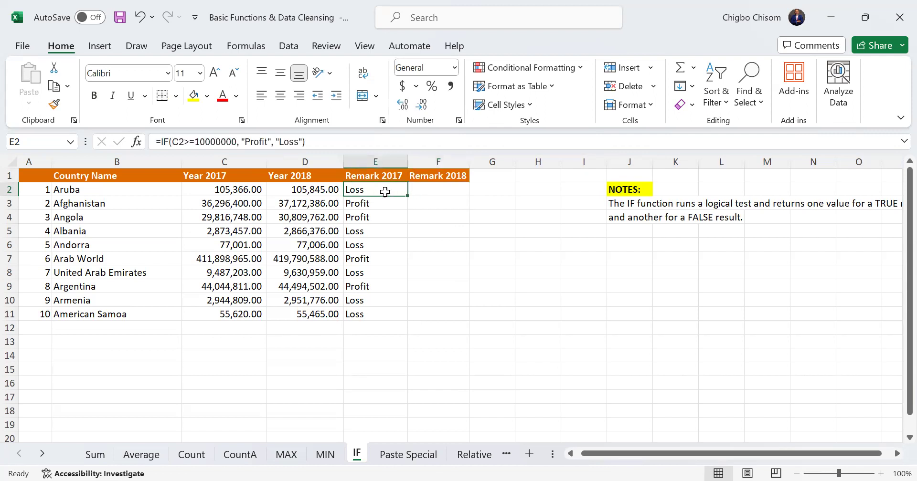
pyautogui.click(429, 190)
pyautogui.click(395, 190)
pyautogui.click(431, 190)
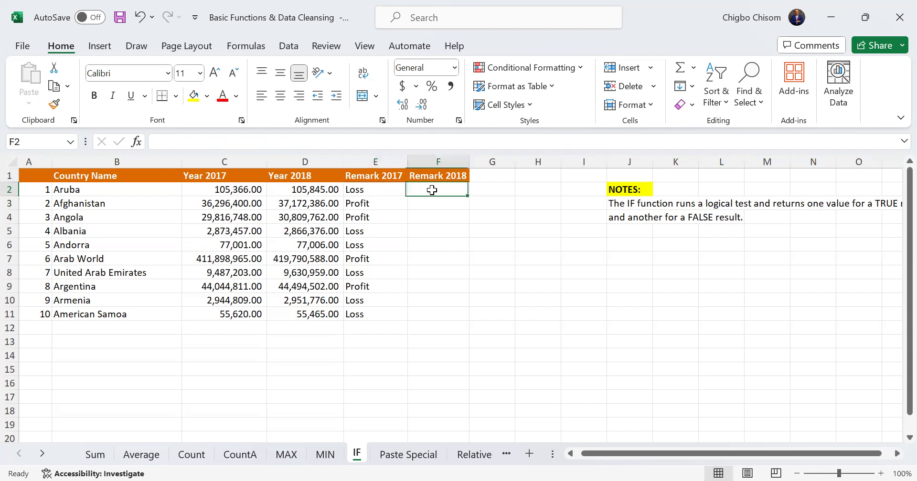
pyautogui.click(396, 189)
pyautogui.click(439, 189)
pyautogui.click(368, 198)
# Copy the IF formula from E2 and paste it into F2 using Paste Special with the Formulas option
pyautogui.click(371, 190)
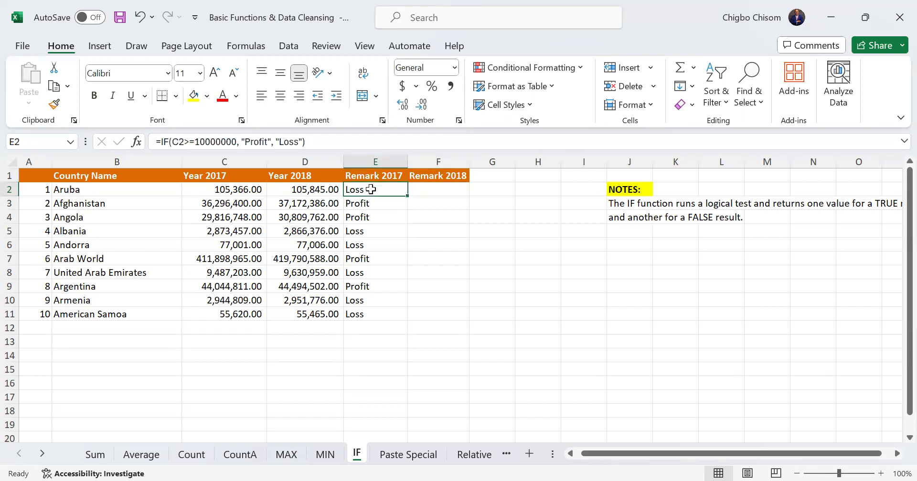
pyautogui.hotkey('ctrl', 'c')
pyautogui.click(428, 189)
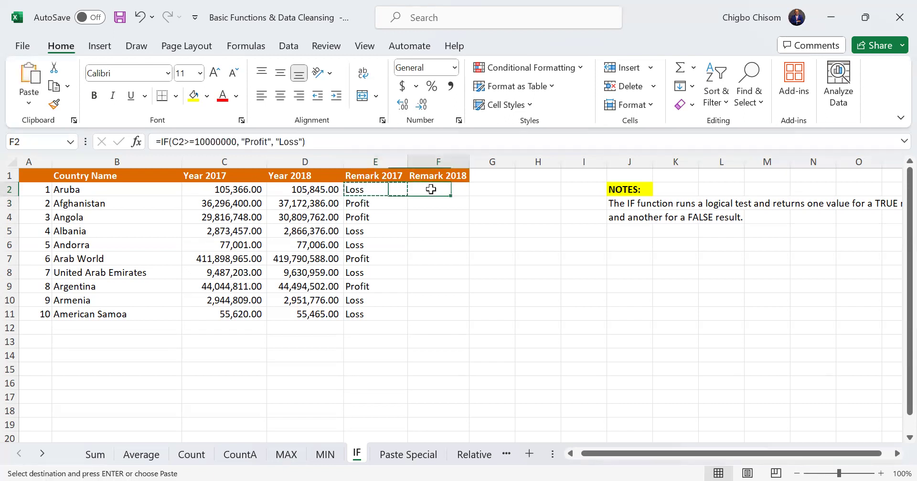
pyautogui.hotkey('ctrl', 'alt', 'v')
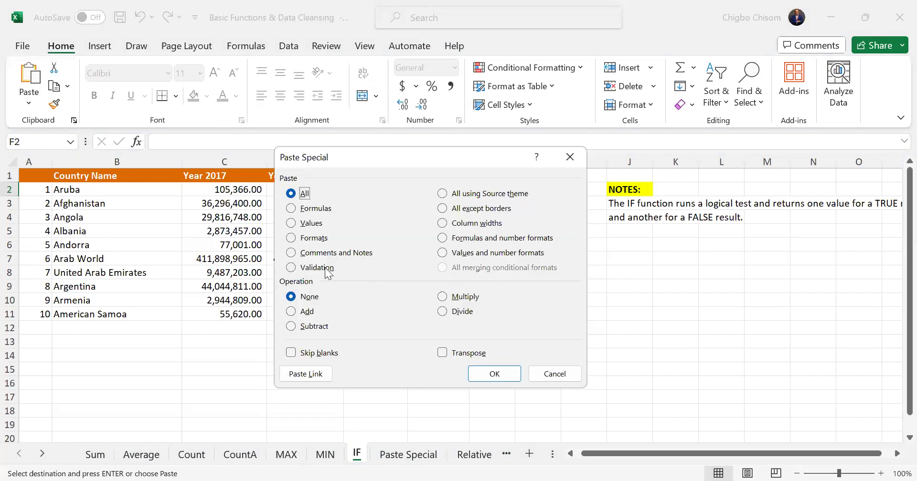
pyautogui.click(313, 239)
pyautogui.click(311, 209)
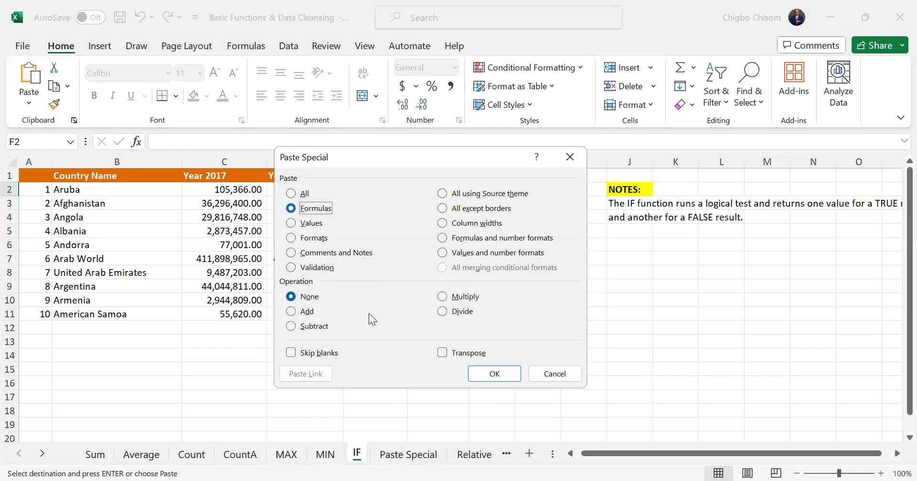
pyautogui.click(492, 375)
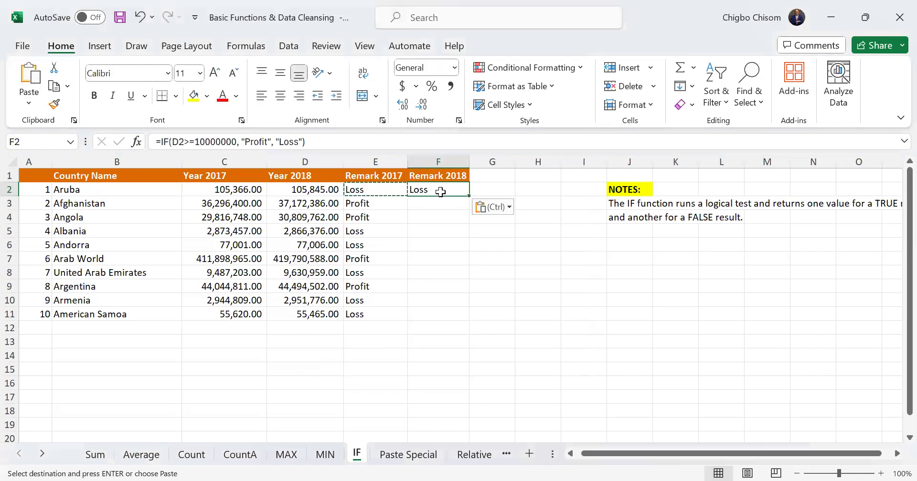
# Fill the Remark 2018 formula from F2 down to F11 and compare the formulas in F2 and E2
pyautogui.doubleClick(470, 197)
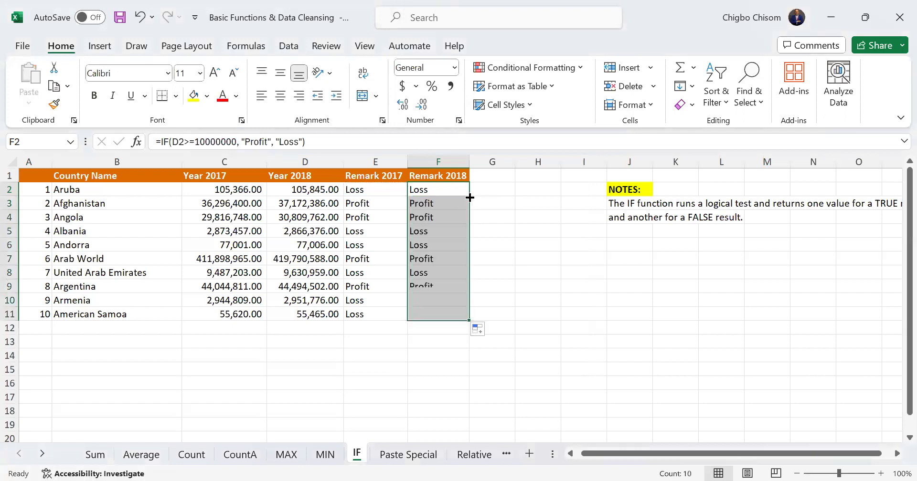
pyautogui.click(482, 268)
pyautogui.click(440, 190)
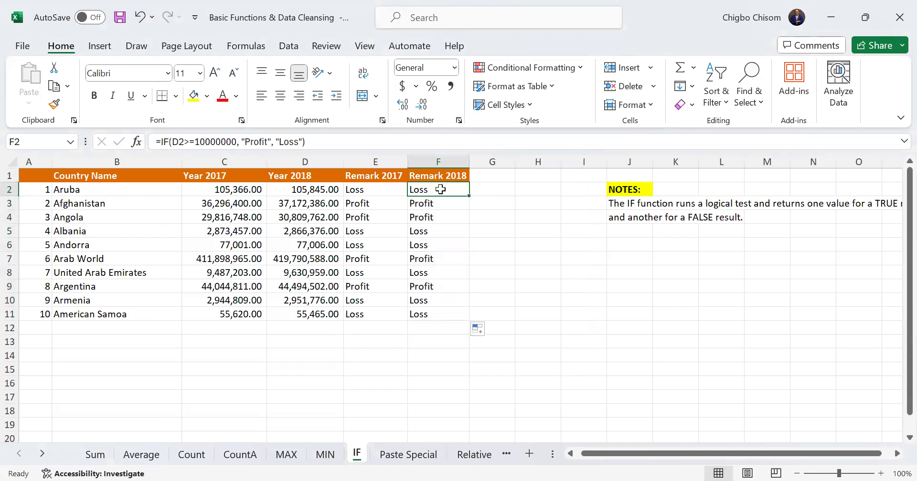
pyautogui.click(389, 189)
pyautogui.click(424, 189)
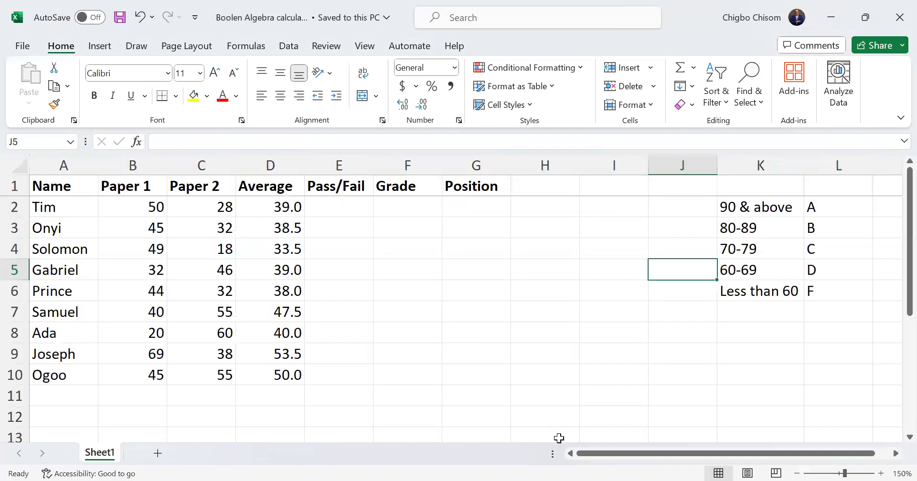
# Examine the student names, the Paper 1 and Paper 2 scores, and the Average formula in D2
pyautogui.moveTo(692, 453); pyautogui.dragTo(625, 458)
pyautogui.moveTo(62, 207); pyautogui.dragTo(90, 373)
pyautogui.click(334, 333)
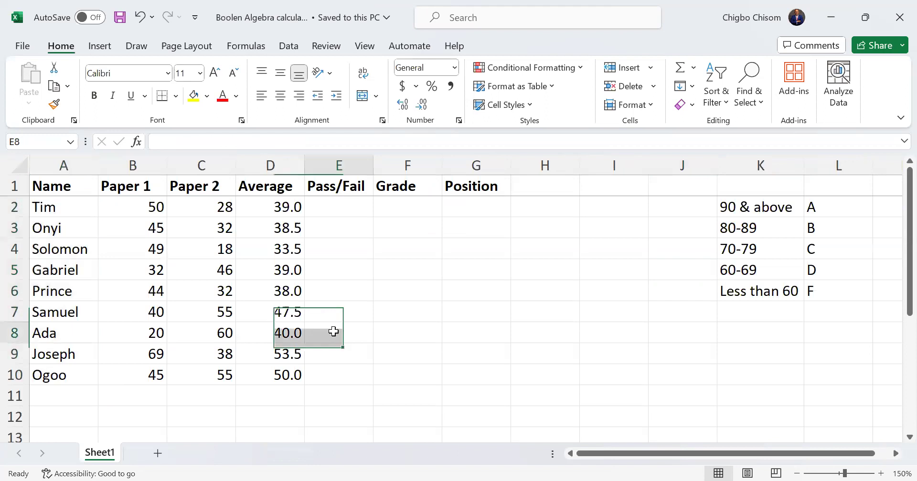
pyautogui.click(336, 223)
pyautogui.click(332, 212)
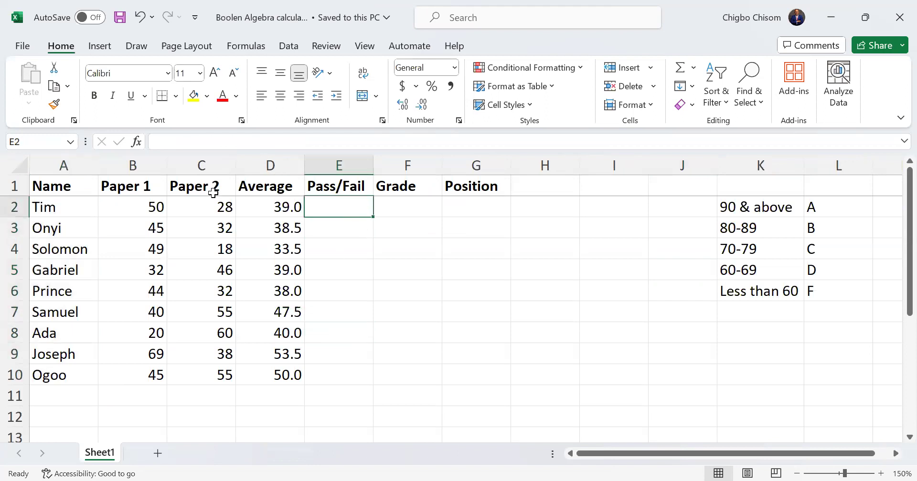
pyautogui.click(134, 165)
pyautogui.click(201, 165)
pyautogui.click(275, 205)
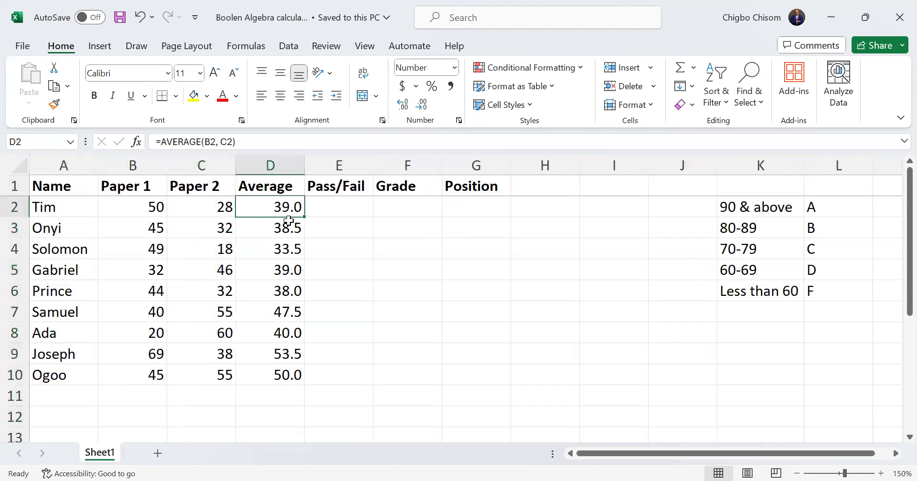
# Review the Pass/Fail, Grade and Position columns, the grading scale in K2:L6 and the averages in column D
pyautogui.click(355, 207)
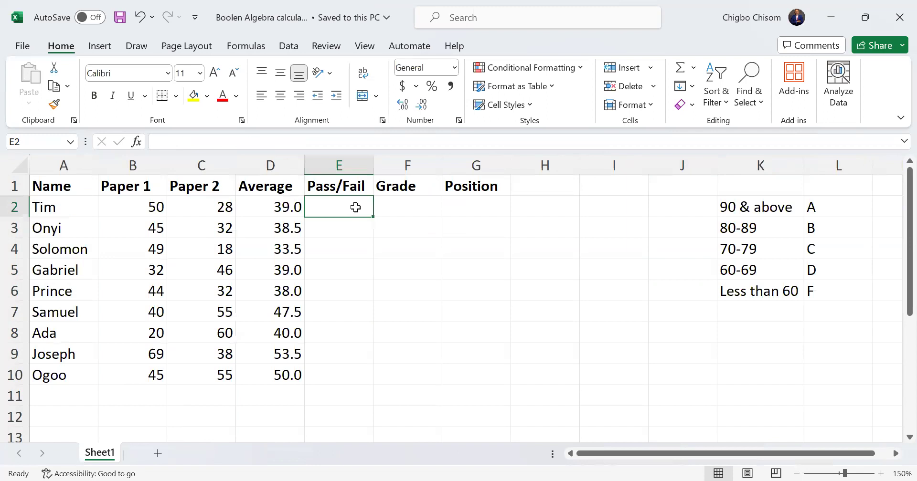
pyautogui.click(340, 162)
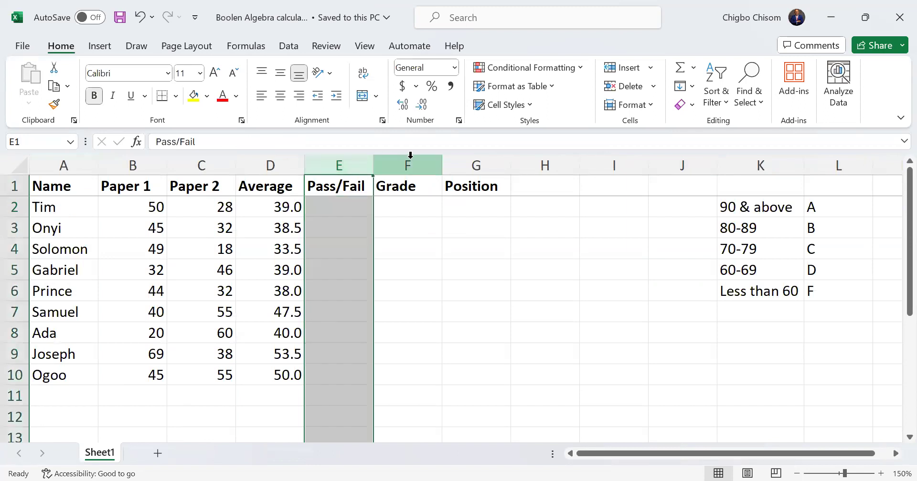
pyautogui.moveTo(342, 209); pyautogui.dragTo(346, 378)
pyautogui.moveTo(398, 212); pyautogui.dragTo(386, 374)
pyautogui.moveTo(740, 203); pyautogui.dragTo(813, 292)
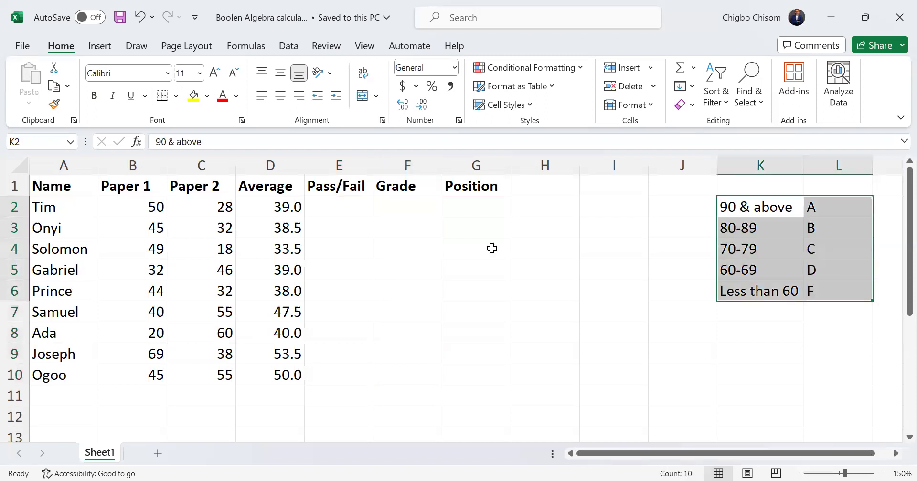
pyautogui.click(471, 211)
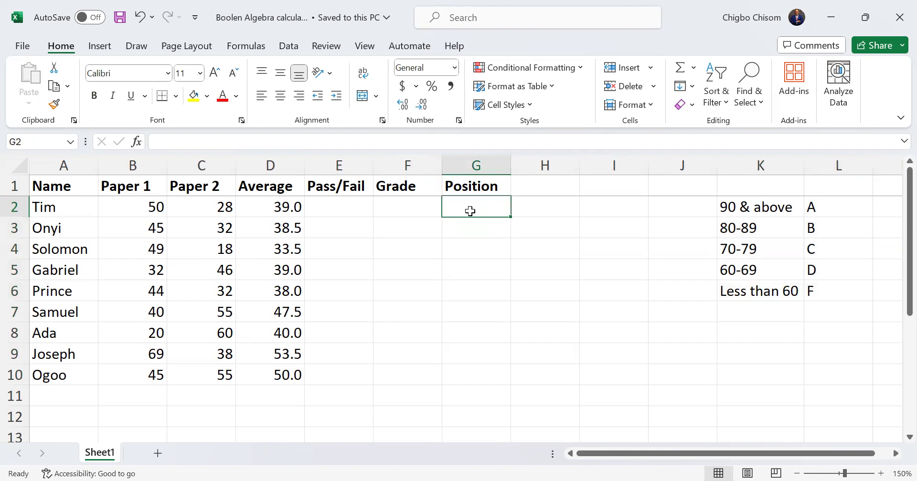
pyautogui.click(355, 206)
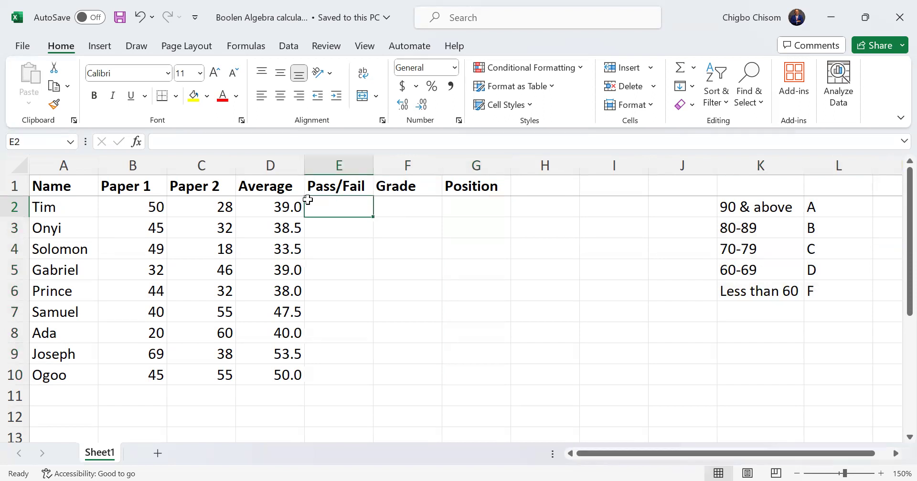
pyautogui.click(277, 205)
pyautogui.moveTo(277, 206); pyautogui.dragTo(287, 354)
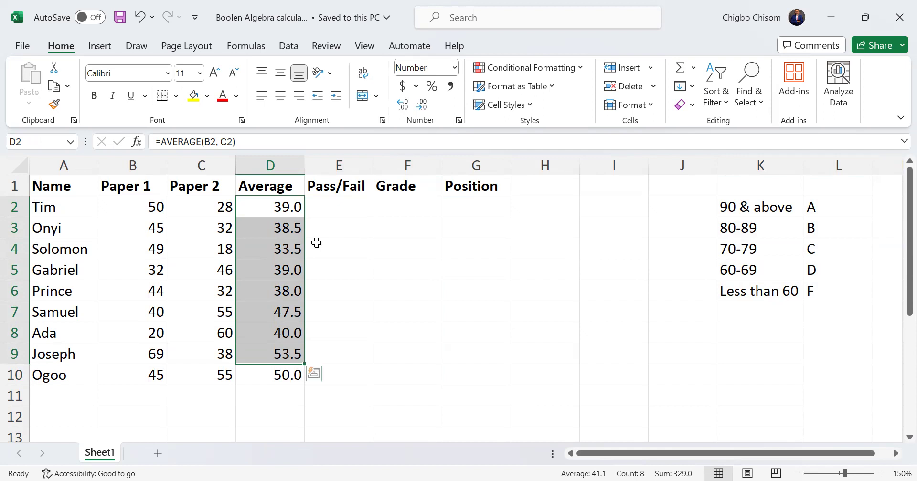
# Start an IF formula in E2 under Pass/Fail with the logical test D2>=40
pyautogui.click(325, 205)
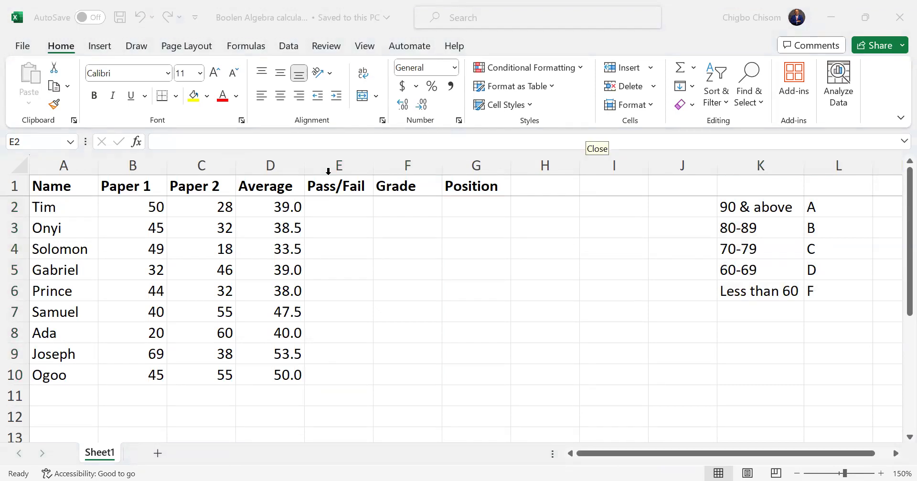
pyautogui.click(330, 209)
pyautogui.write('=')
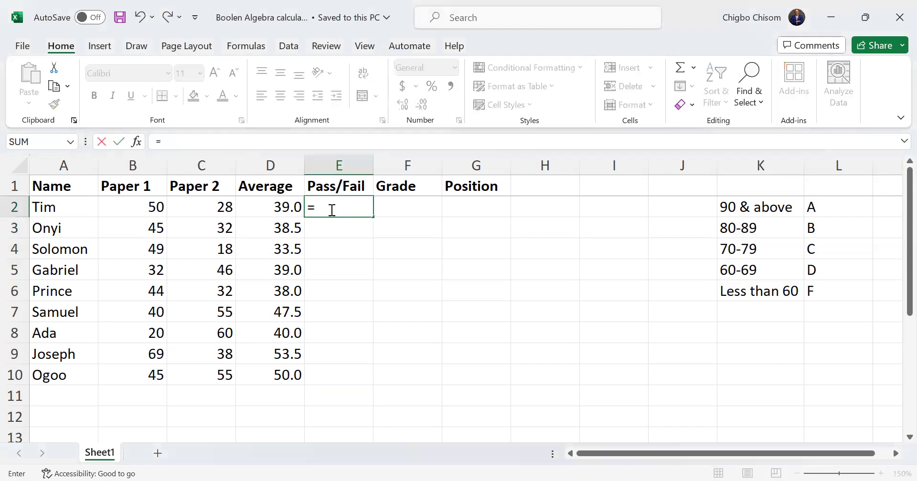
pyautogui.write('IF(')
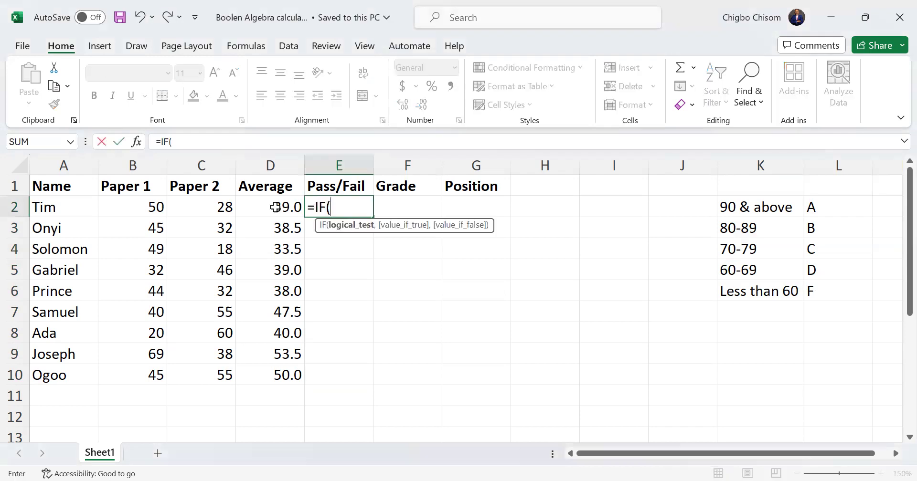
pyautogui.click(275, 207)
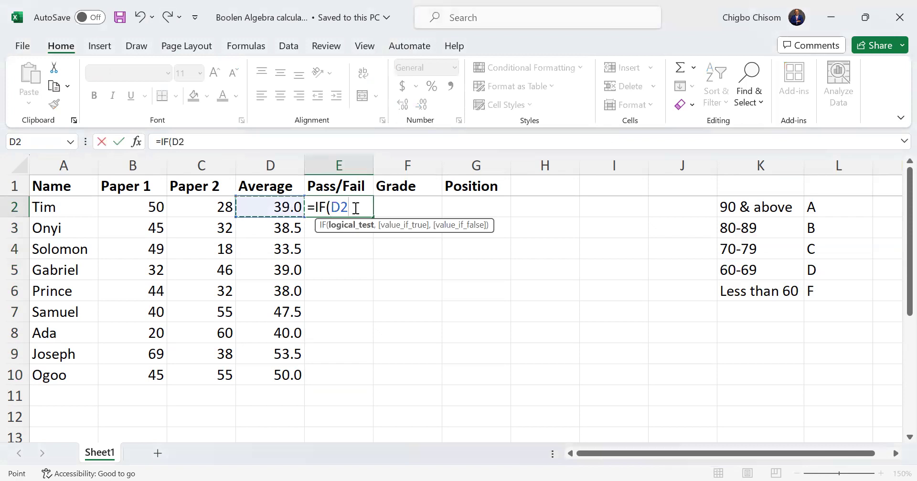
pyautogui.write('?')
pyautogui.press('BackSpace')
pyautogui.write('>=40, ')
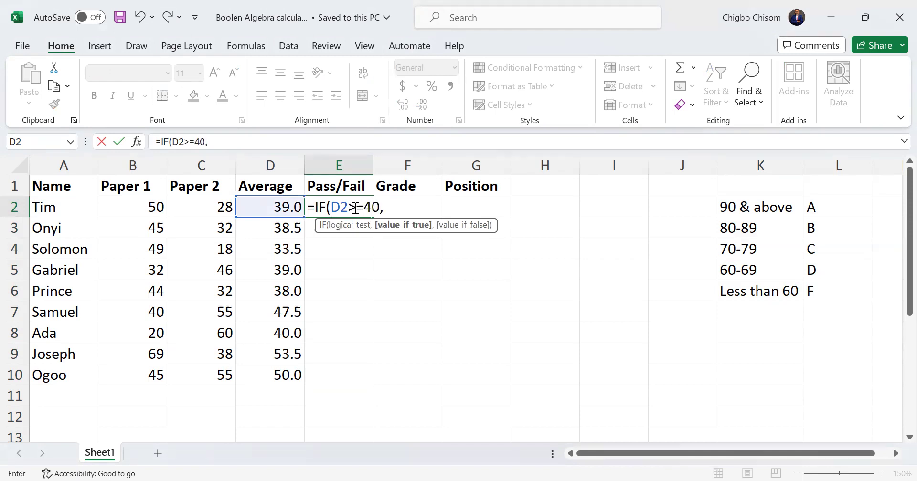
pyautogui.write('"Pass", "')
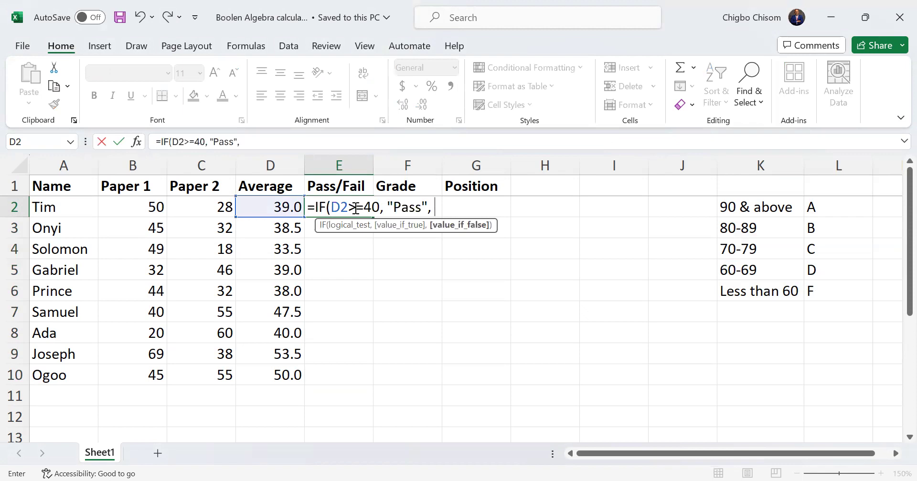
pyautogui.write('Fail")')
# Finish the E2 formula so it returns "Pass" when the test is true and "Fail" when it is false
pyautogui.press('Return')
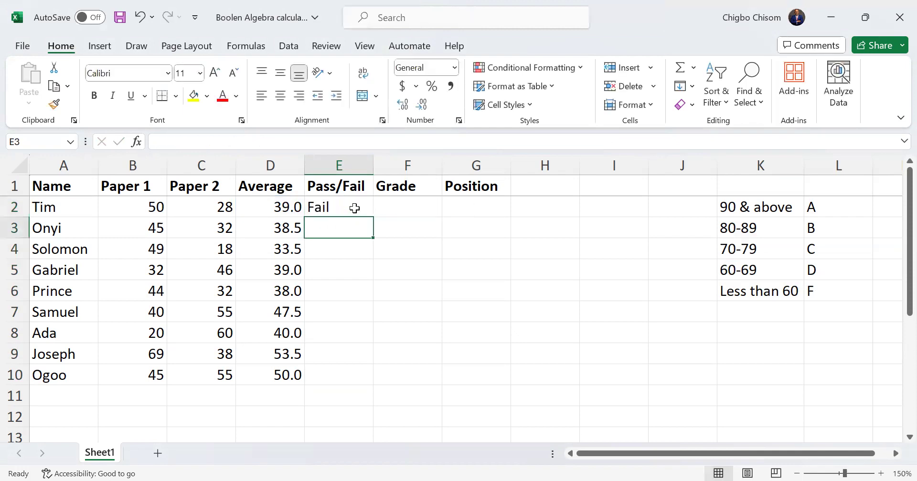
# Fill the Pass/Fail formula from E2 down to E10 and review the averages in D2:D10
pyautogui.click(354, 208)
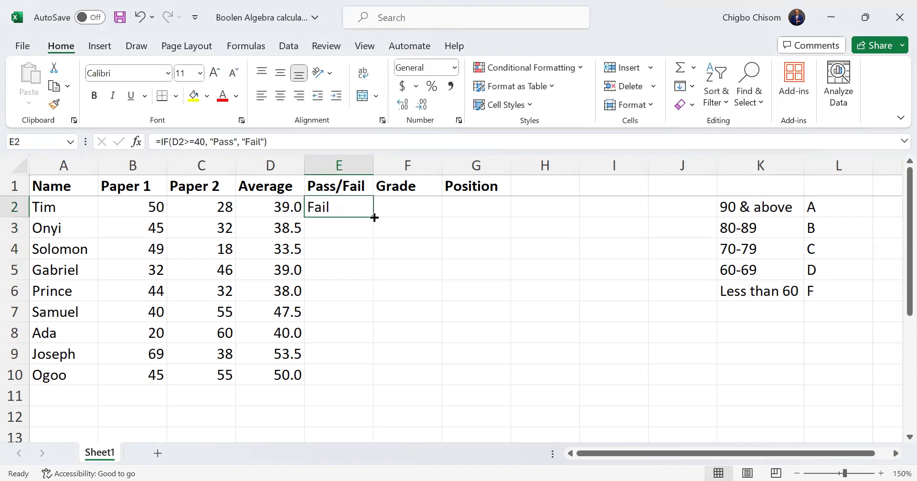
pyautogui.doubleClick(374, 217)
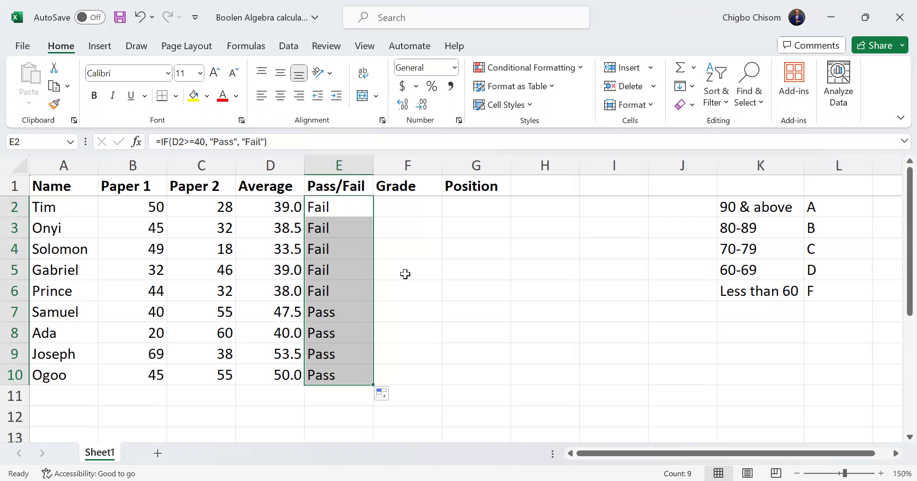
pyautogui.hotkey('alt', 'Tab')
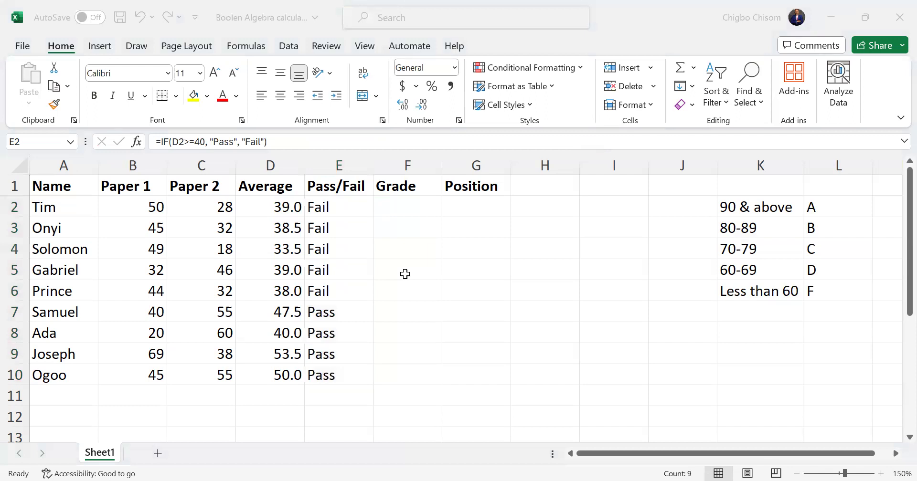
pyautogui.click(401, 205)
pyautogui.moveTo(286, 206); pyautogui.dragTo(293, 376)
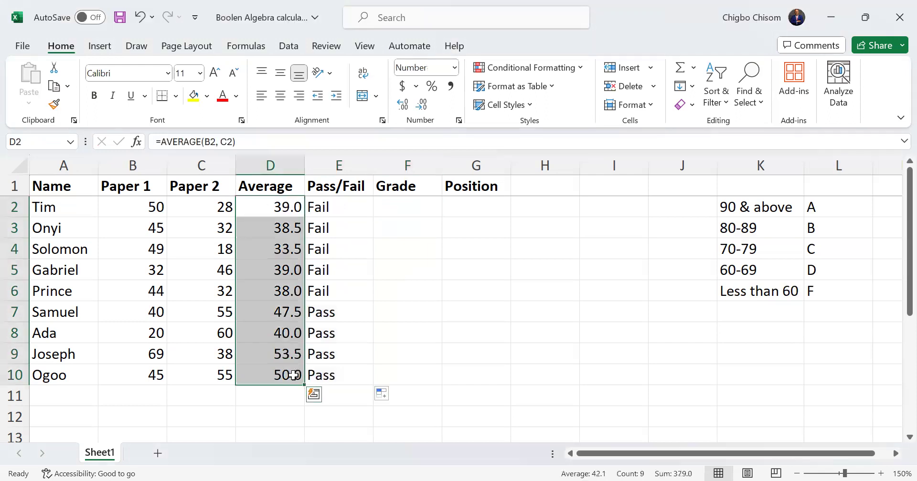
pyautogui.click(414, 211)
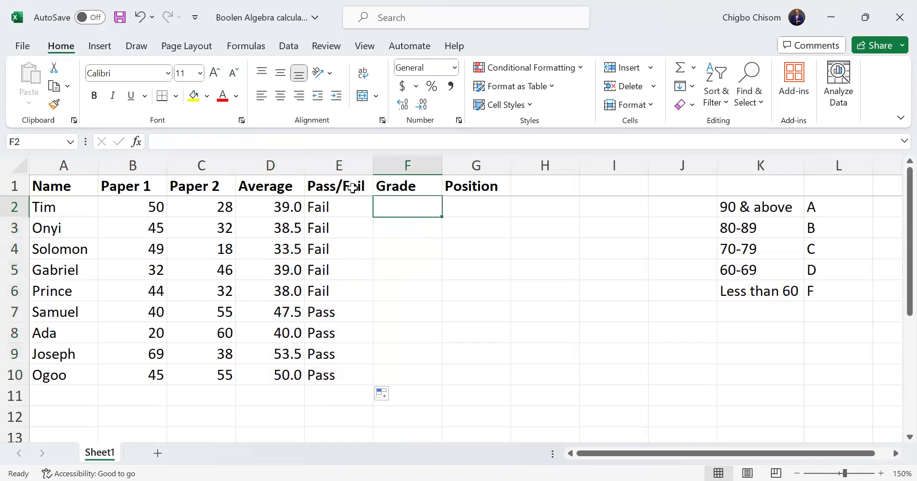
# Insert a new column before Pass/Fail and enter "Total" as its header in E1
pyautogui.click(339, 165)
pyautogui.rightClick(339, 165)
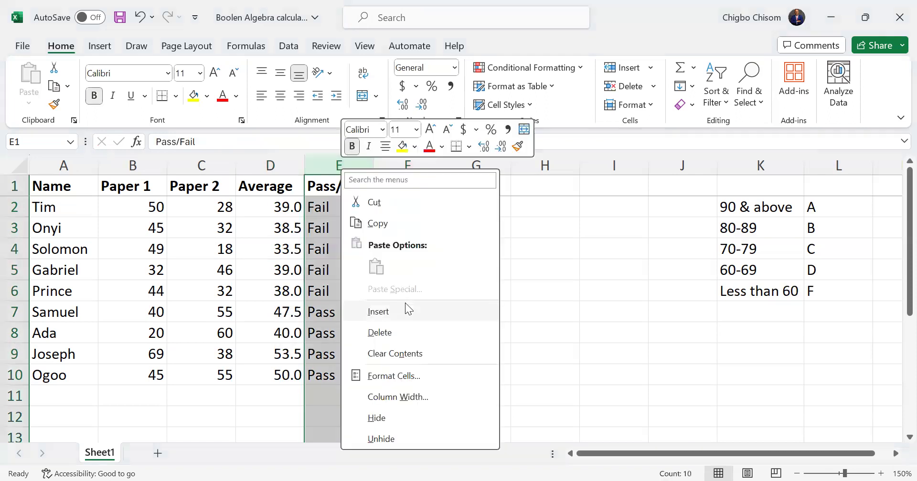
pyautogui.click(405, 306)
pyautogui.click(338, 203)
pyautogui.click(329, 186)
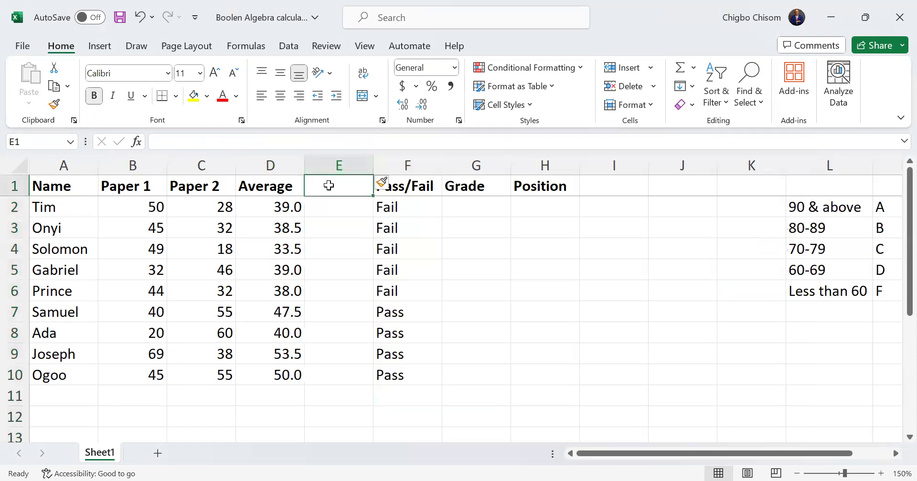
pyautogui.write('Total')
# Start a formula in E2 under Total with the SUM function
pyautogui.click(337, 209)
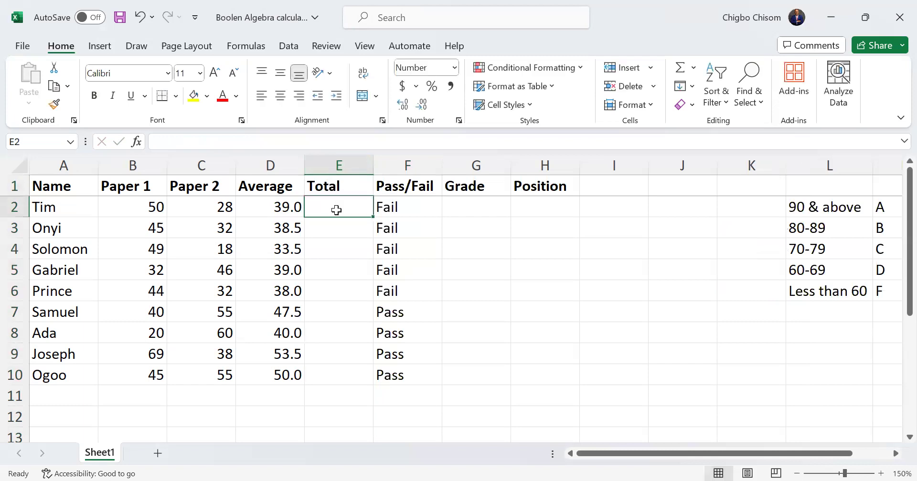
pyautogui.write('=')
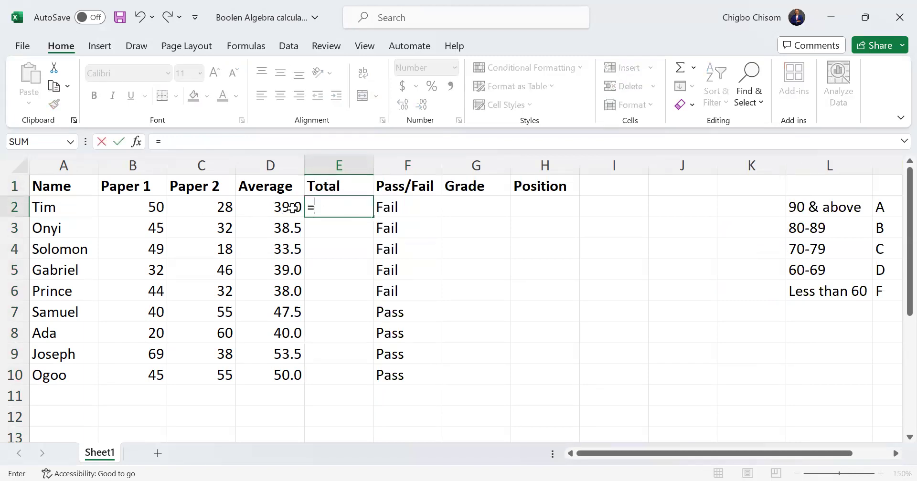
pyautogui.write('sum')
pyautogui.moveTo(153, 205); pyautogui.dragTo(232, 209)
pyautogui.click(321, 208)
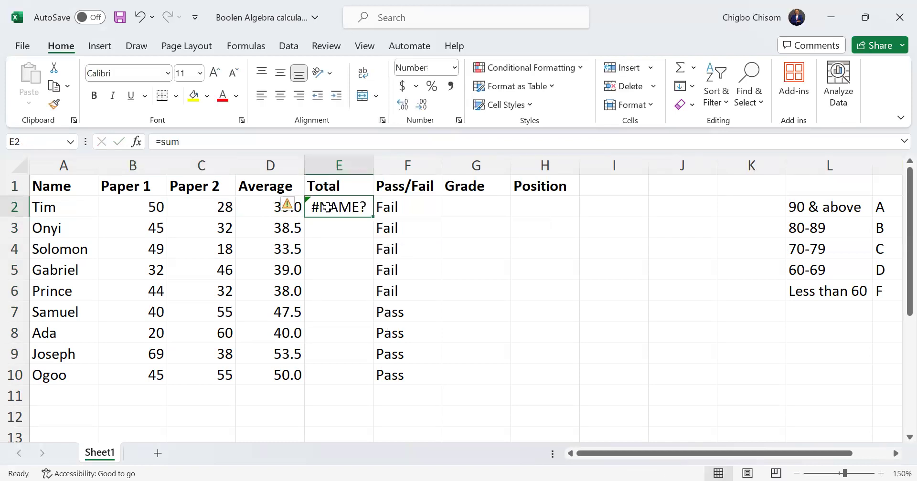
# Correct the E2 formula to =SUM(B2:C2) so it adds Paper 1 and Paper 2
pyautogui.click(230, 143)
pyautogui.click(345, 210)
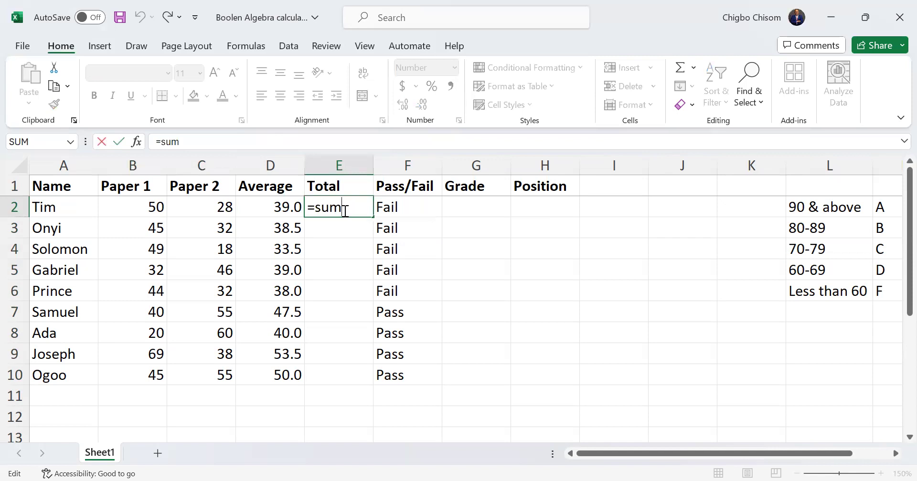
pyautogui.press('BackSpace')
pyautogui.press('BackSpace')
pyautogui.press('BackSpace')
pyautogui.write('SUM(')
pyautogui.press('Left')
pyautogui.press('Left')
pyautogui.press('Left')
pyautogui.hotkey('shift', 'Right')
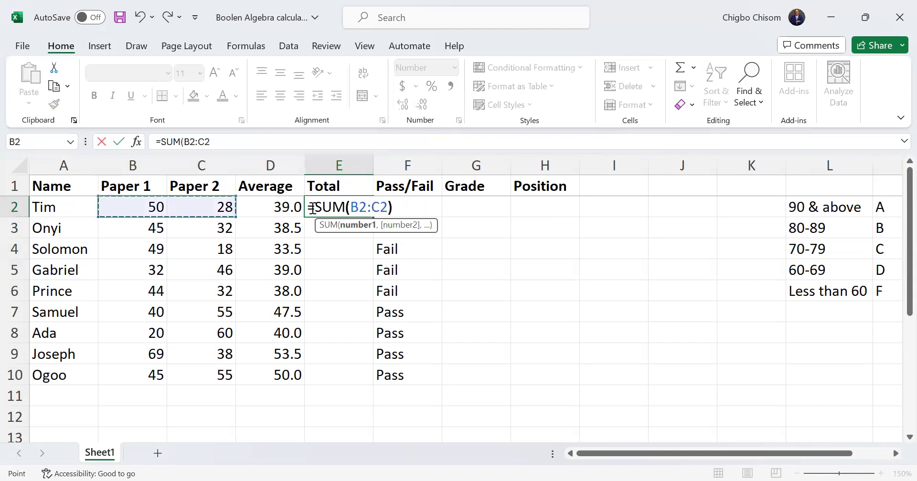
pyautogui.press('Return')
# Fill the Total formula from E2 down to E10 and check the total in E9
pyautogui.click(344, 209)
pyautogui.doubleClick(371, 217)
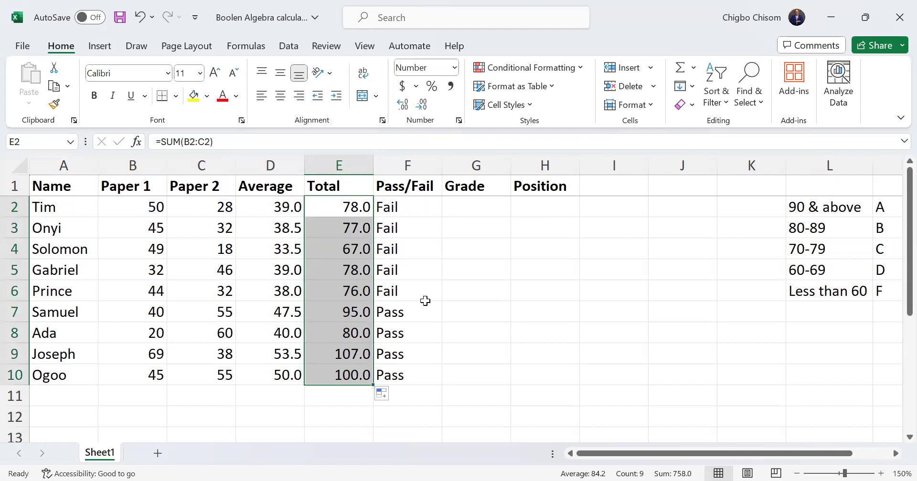
pyautogui.click(354, 355)
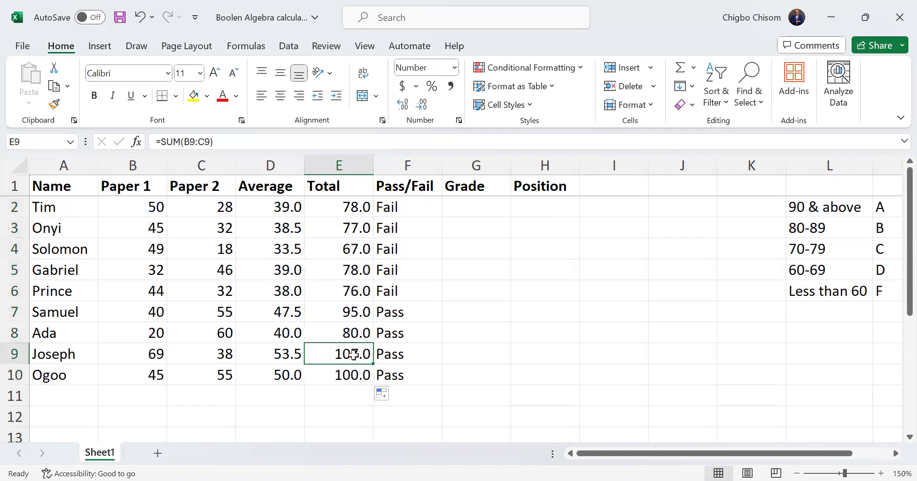
# Set the Paper 1 scores to 59 in B9 and 35 in B10
pyautogui.click(154, 355)
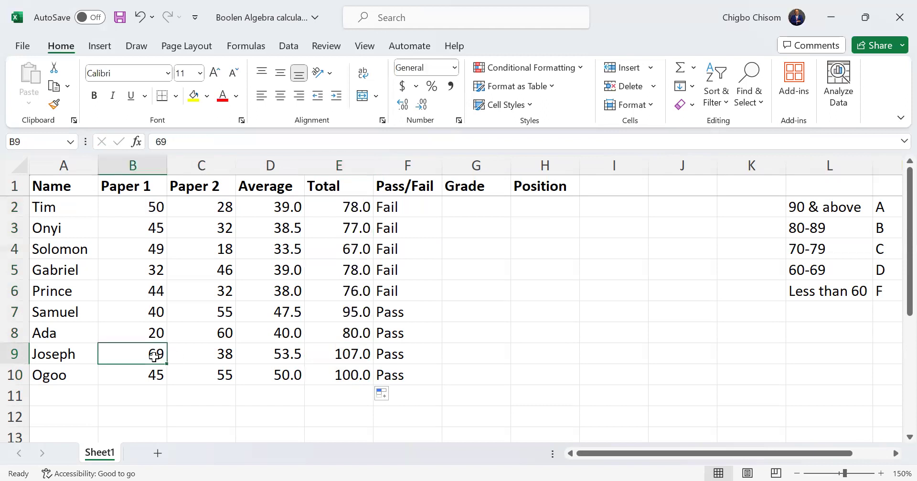
pyautogui.write('59')
pyautogui.press('Return')
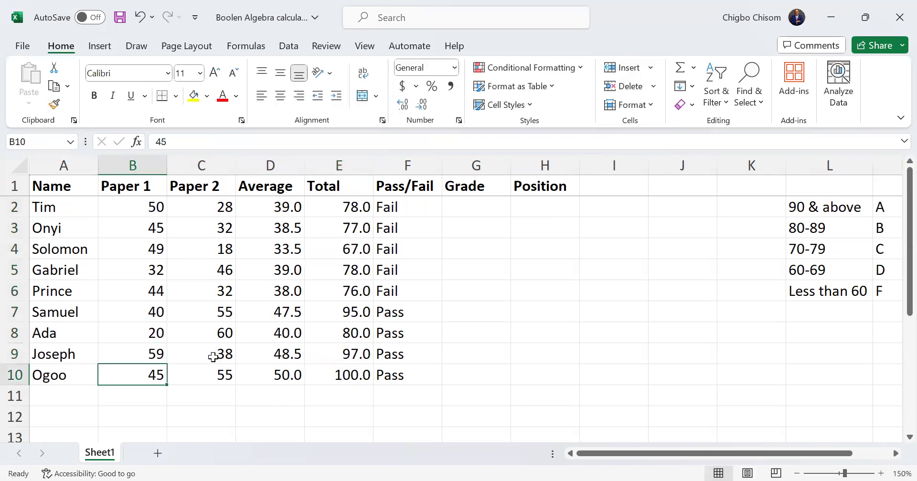
pyautogui.write('35')
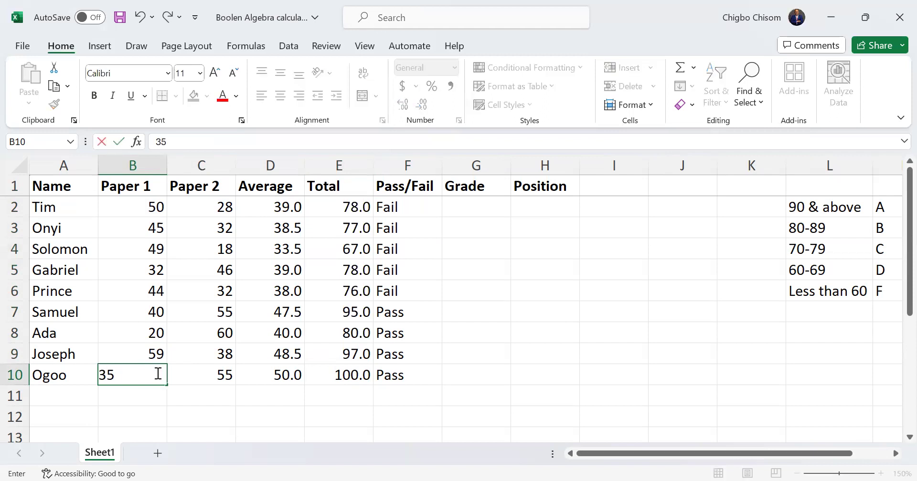
pyautogui.press('Return')
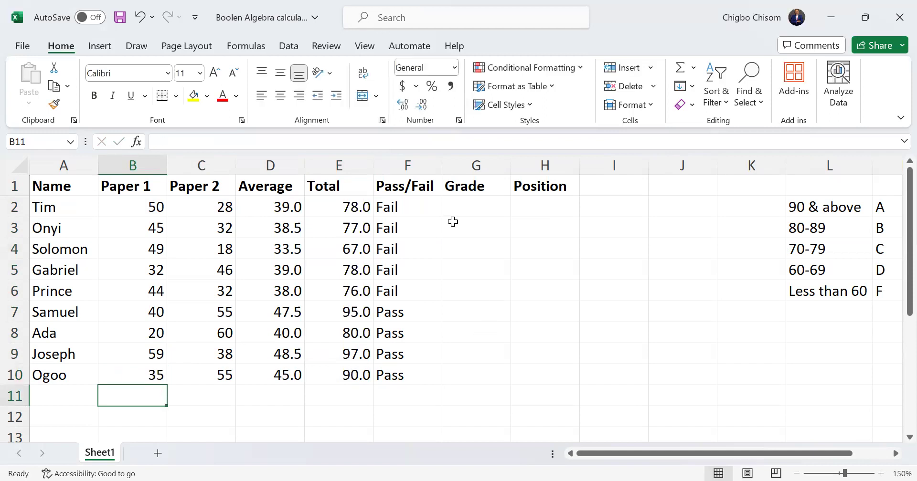
# Format the totals in E2:E10 to show no decimal places
pyautogui.click(464, 207)
pyautogui.moveTo(353, 207); pyautogui.dragTo(355, 375)
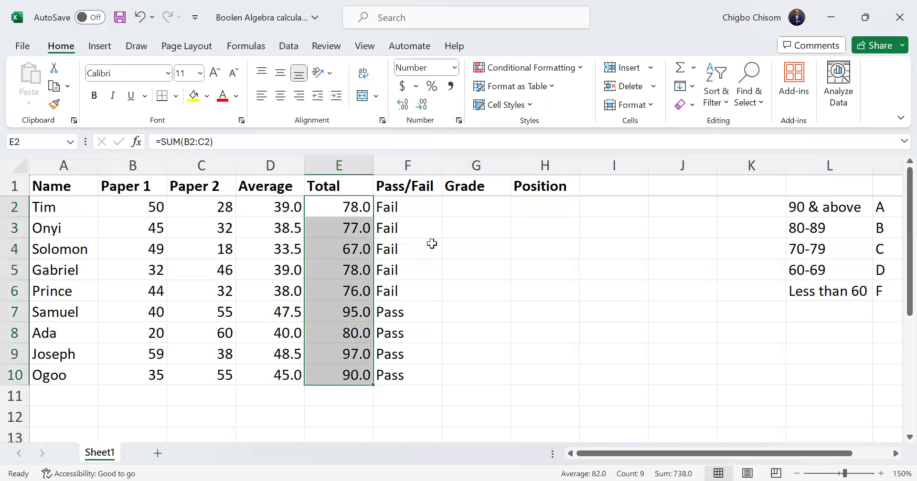
pyautogui.click(421, 105)
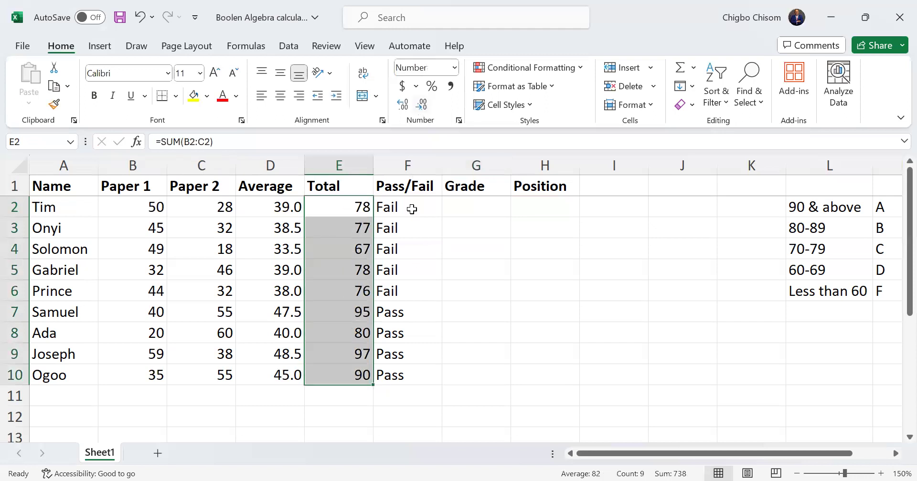
# Examine the score ranges and their letter grades in L2:M6 against the Grade column G2:G10
pyautogui.moveTo(460, 206); pyautogui.dragTo(472, 376)
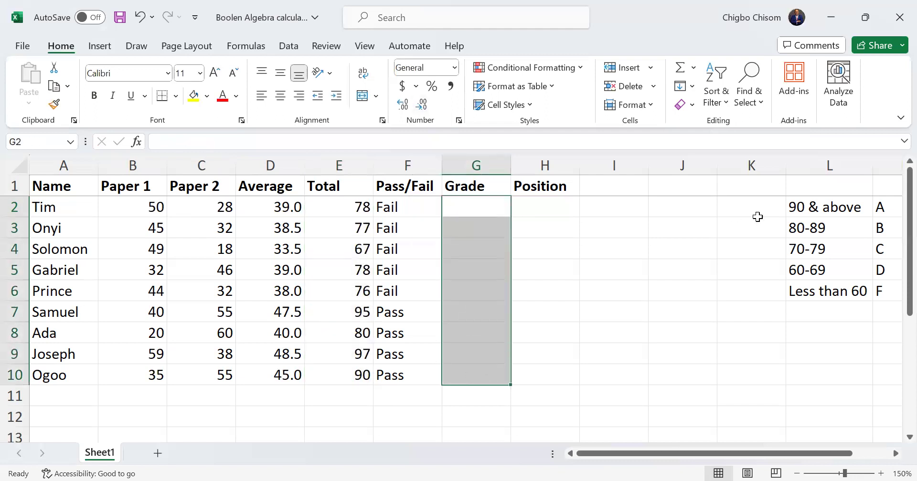
pyautogui.moveTo(812, 208); pyautogui.dragTo(890, 301)
pyautogui.click(861, 273)
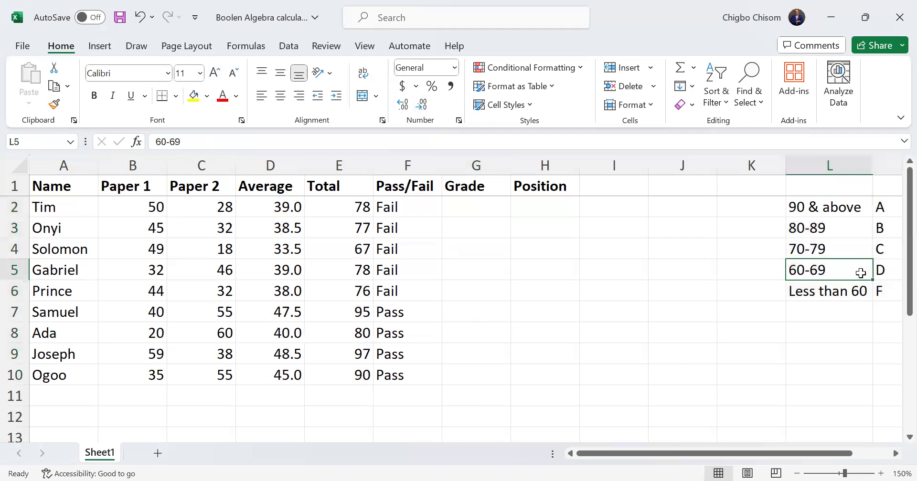
pyautogui.click(458, 211)
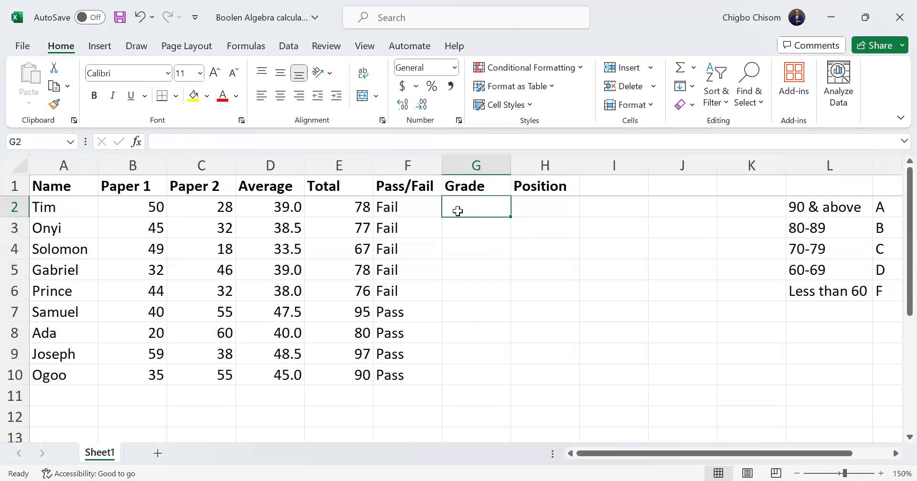
pyautogui.click(829, 188)
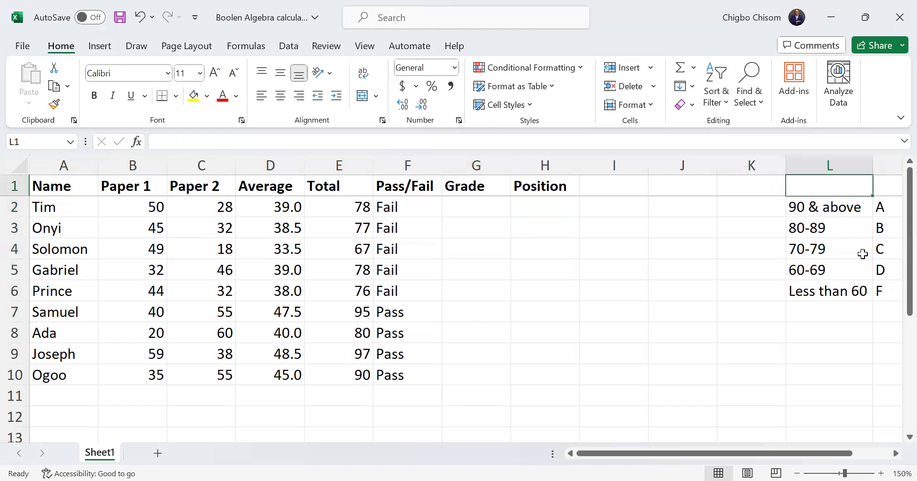
pyautogui.moveTo(823, 212); pyautogui.dragTo(876, 229)
pyautogui.click(837, 205)
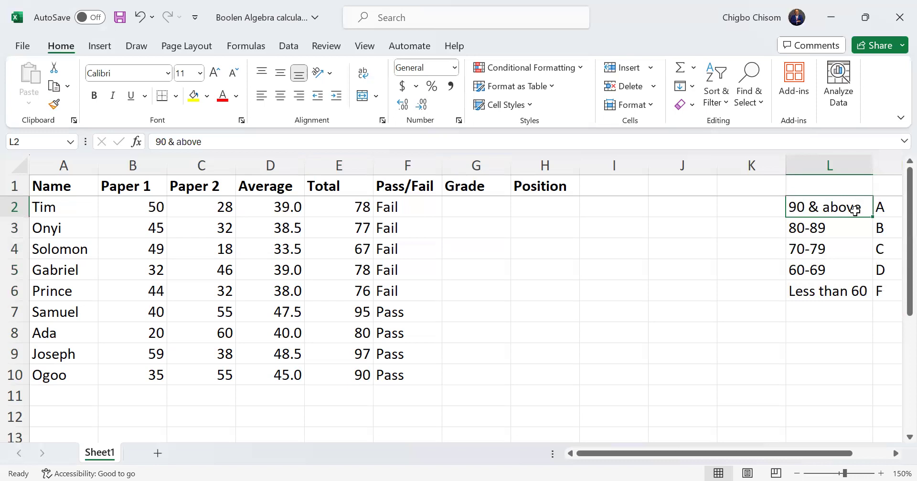
pyautogui.moveTo(853, 209); pyautogui.dragTo(865, 288)
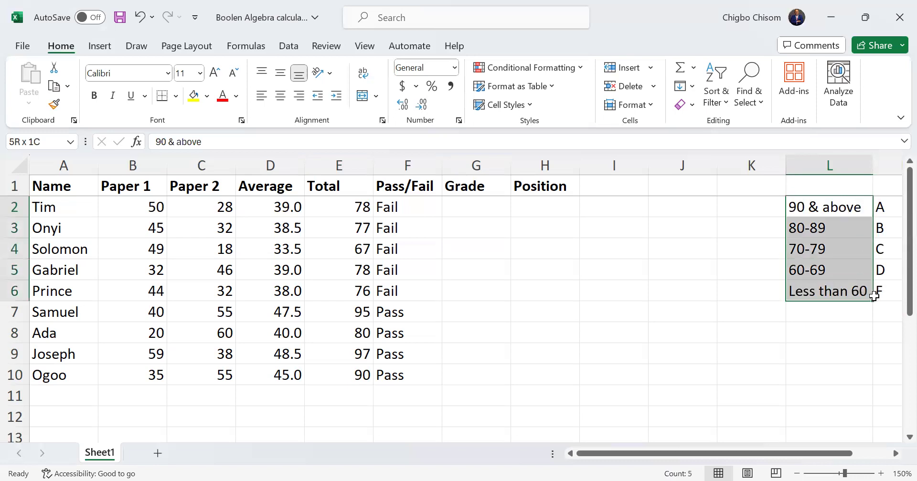
pyautogui.click(814, 268)
pyautogui.moveTo(738, 454); pyautogui.dragTo(791, 452)
pyautogui.click(356, 209)
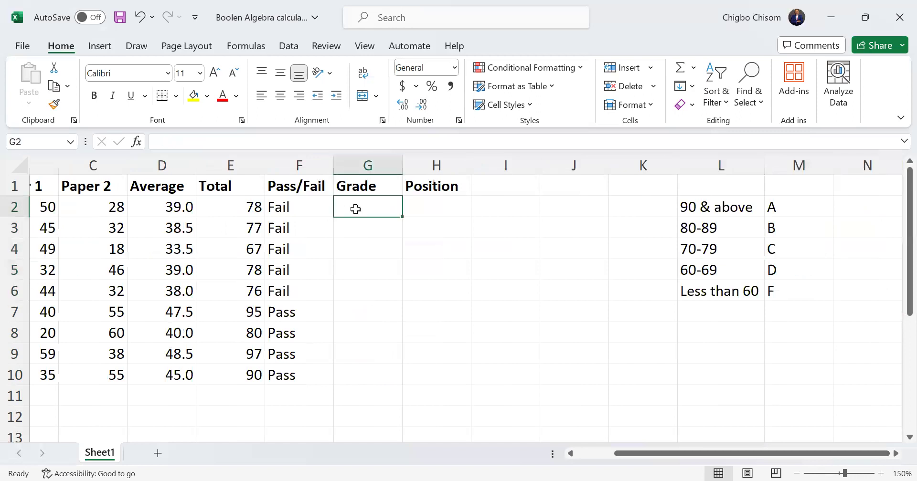
pyautogui.moveTo(718, 213); pyautogui.dragTo(734, 292)
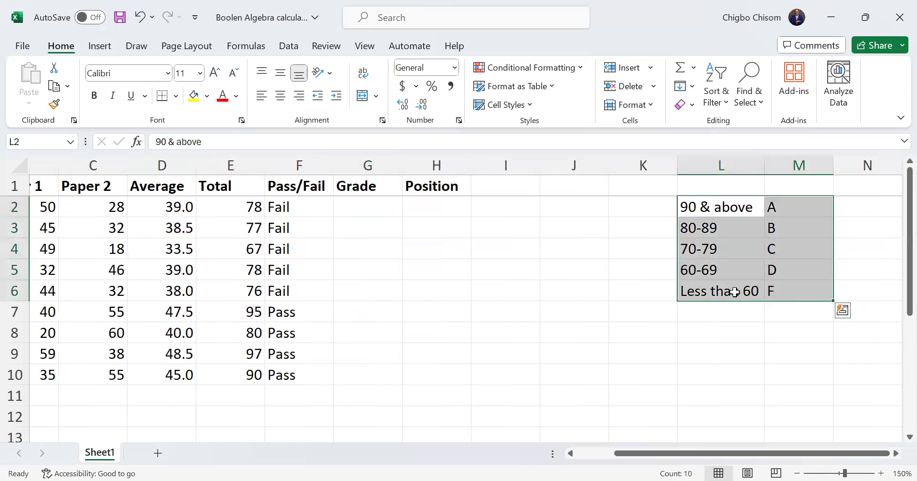
pyautogui.moveTo(697, 206)
pyautogui.mouseDown()
pyautogui.moveTo(732, 219)
pyautogui.moveTo(712, 208)
pyautogui.mouseUp()
# Start an IF formula in G2 under Grade with the test E2>=90 and the result "A", leaving it open
pyautogui.doubleClick(361, 209)
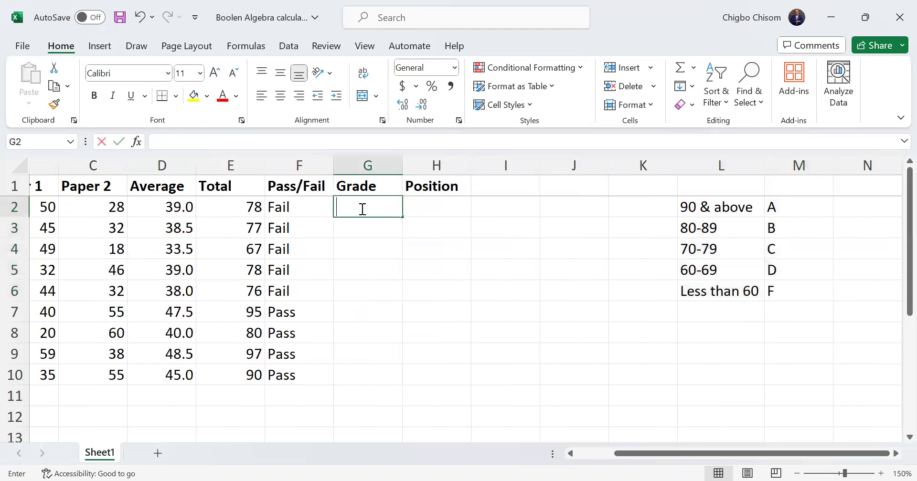
pyautogui.write('=')
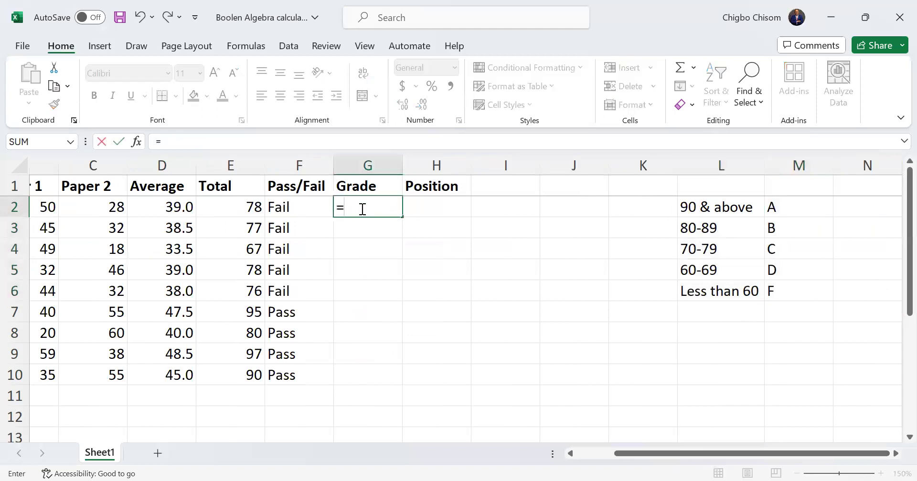
pyautogui.write('if')
pyautogui.press('Tab')
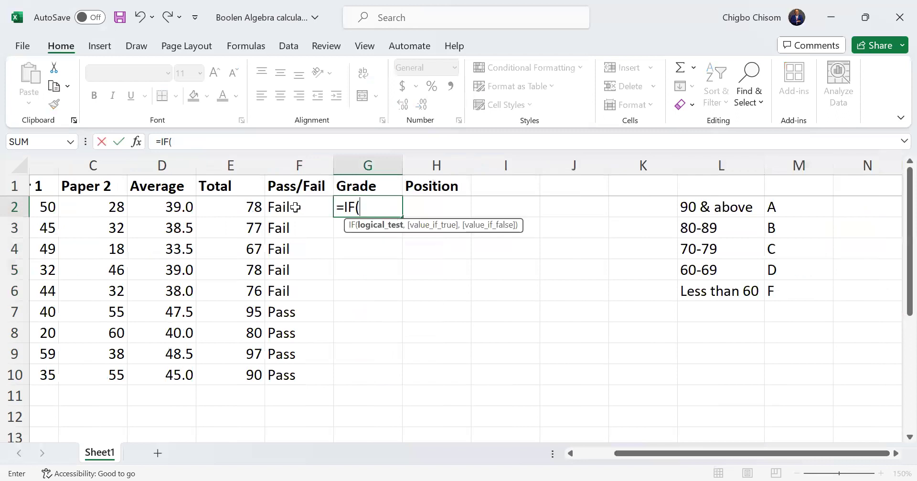
pyautogui.click(225, 207)
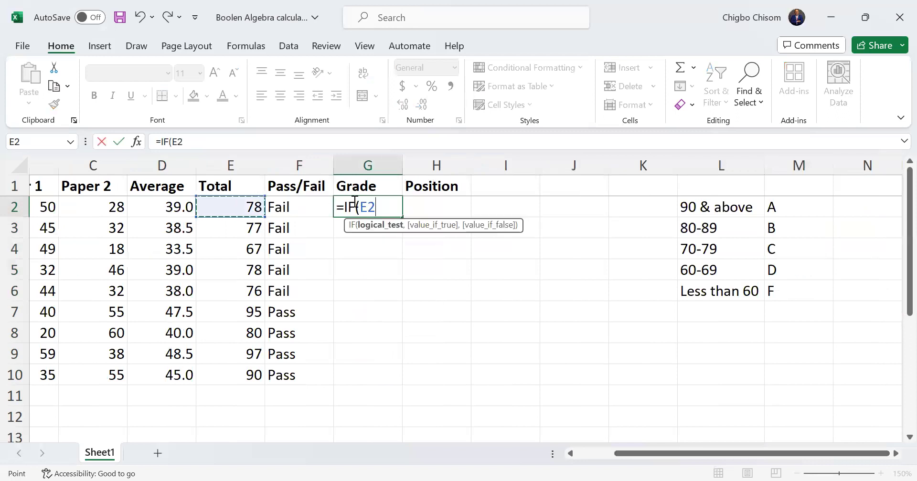
pyautogui.write('>')
pyautogui.write('=')
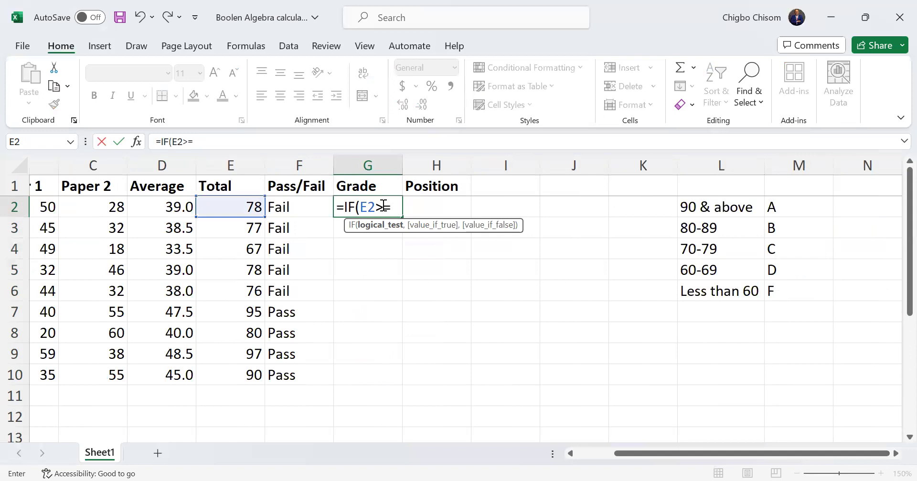
pyautogui.write('90 "A")')
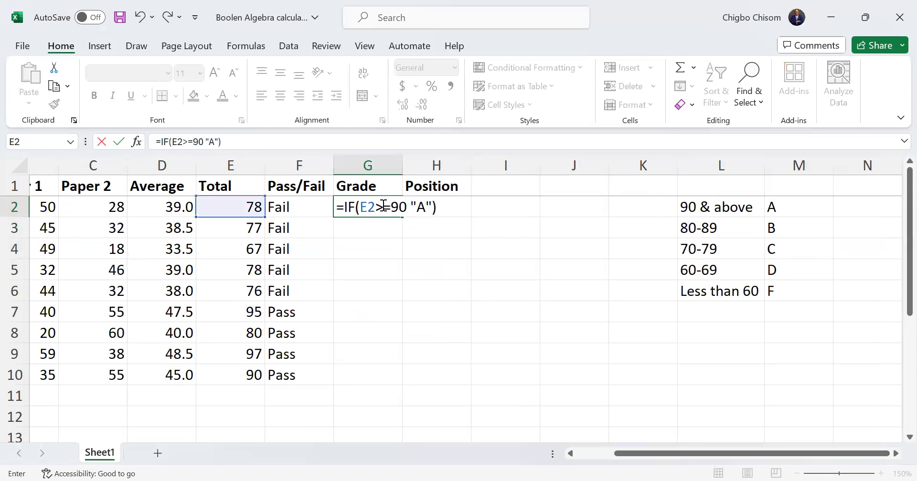
pyautogui.press('BackSpace')
# Nest a second IF in the G2 formula with the logical test E2>=80
pyautogui.write(',')
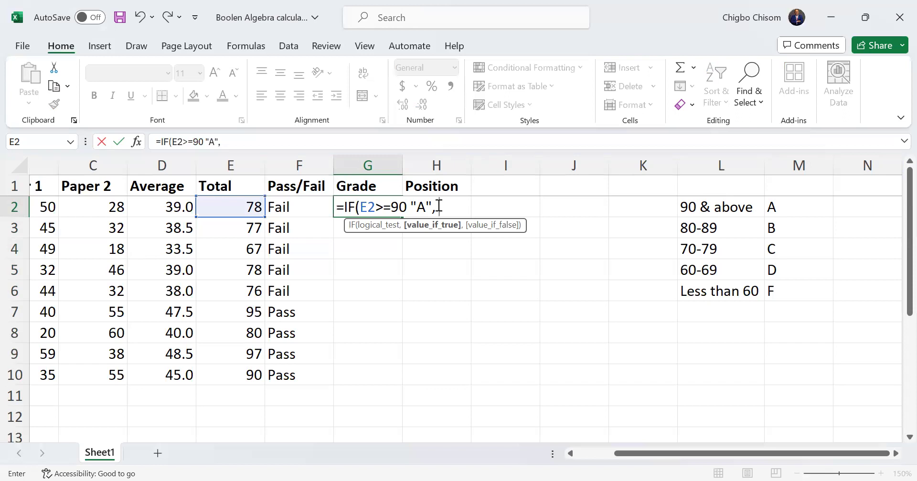
pyautogui.write('IF')
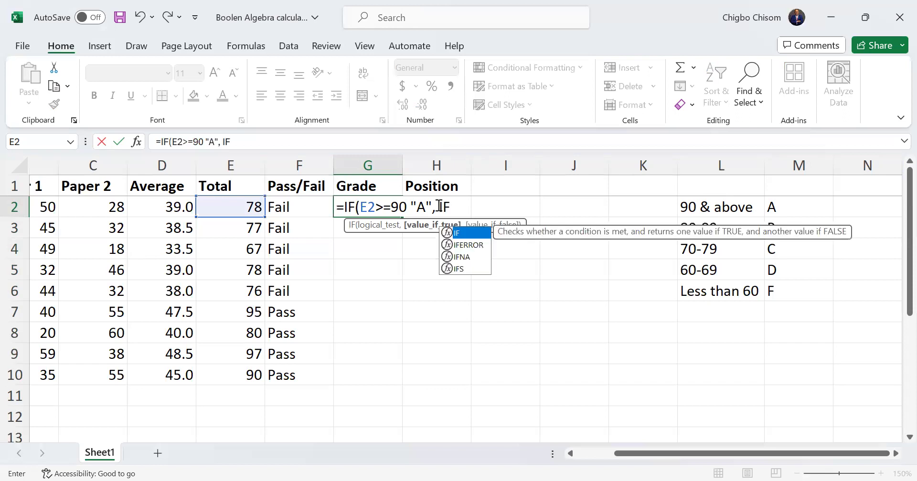
pyautogui.write('(')
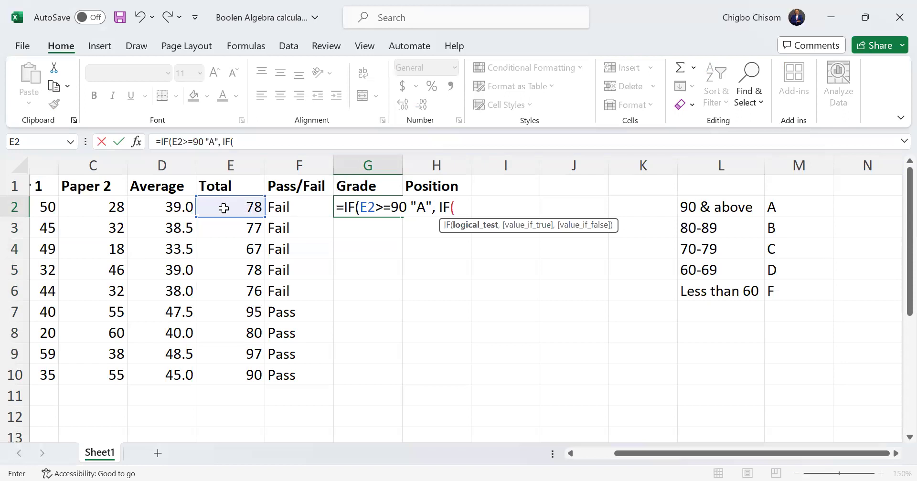
pyautogui.click(227, 208)
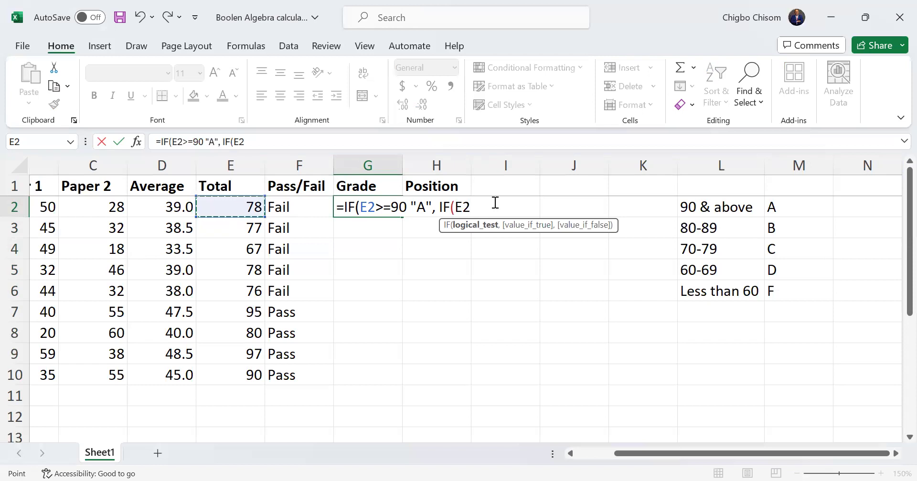
pyautogui.write('>=80')
# Insert the missing comma after E2>=90 in the G2 formula and give the E2>=80 test the result "B"
pyautogui.click(411, 206)
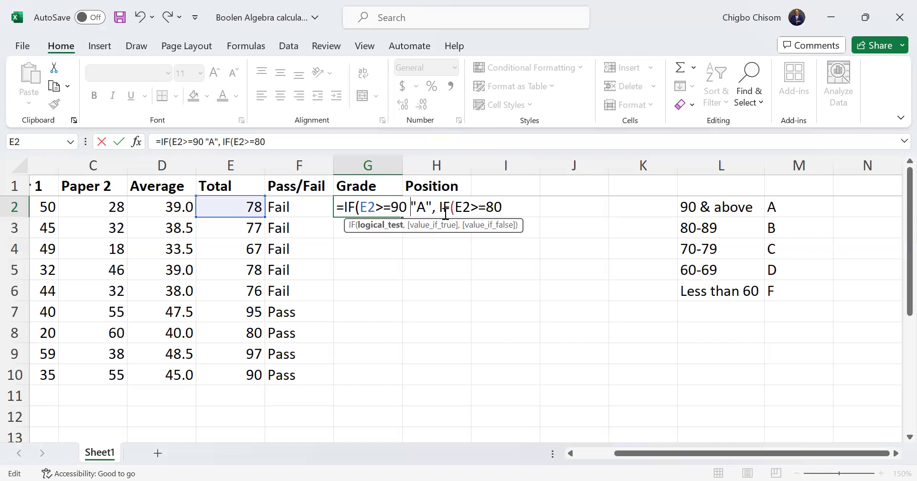
pyautogui.write(',')
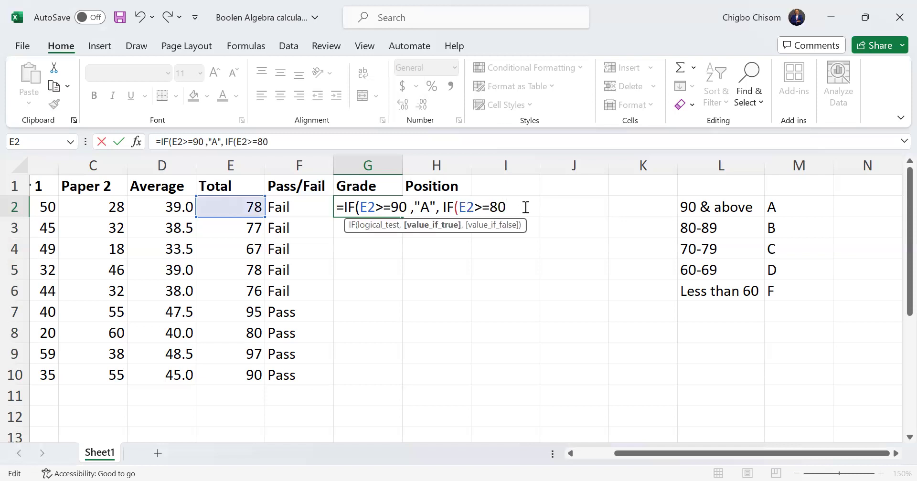
pyautogui.click(525, 207)
pyautogui.write(', "')
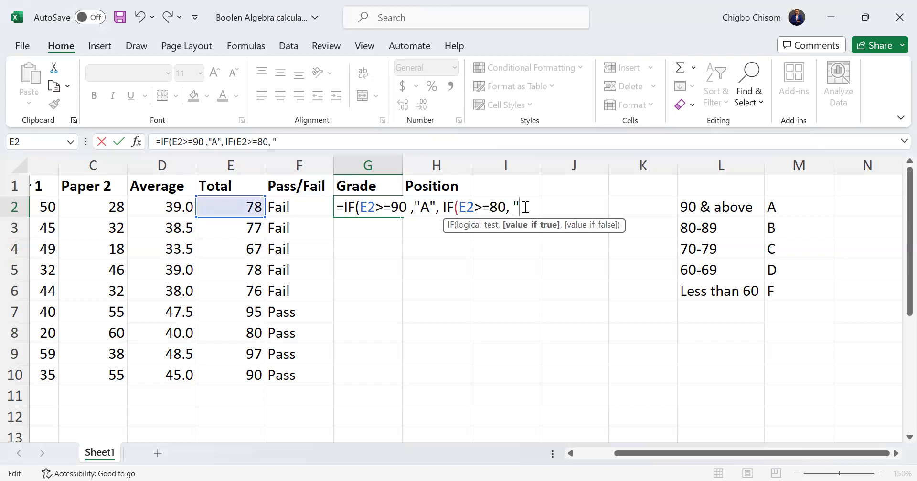
pyautogui.write('B')
pyautogui.press('BackSpace')
pyautogui.write('B", ')
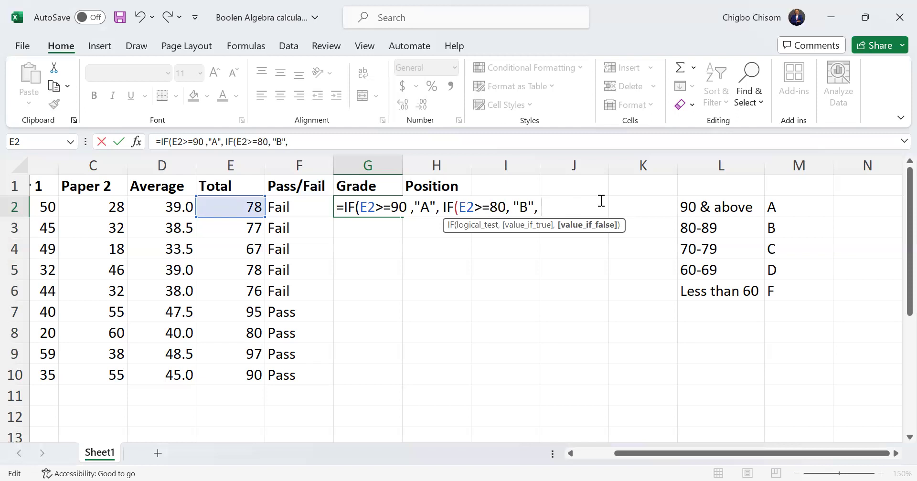
pyautogui.write('IF(')
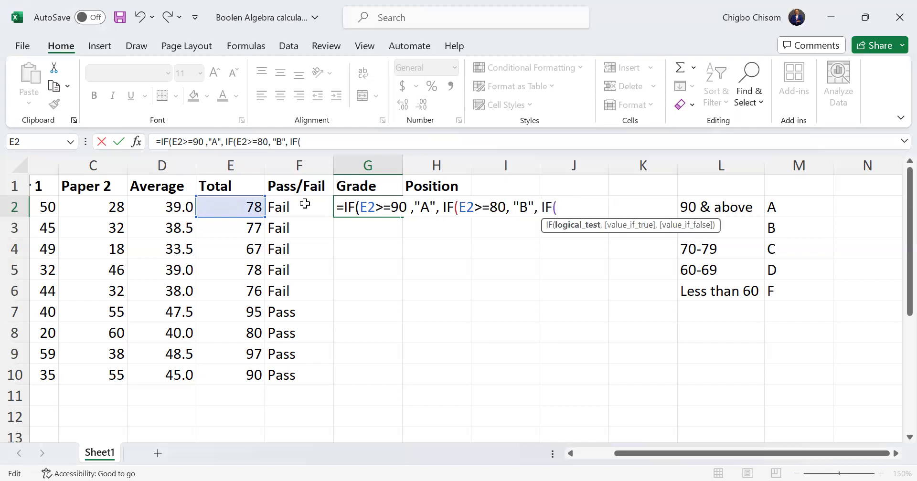
# Nest a third IF in the G2 formula with the test E2>=70 and the result "C"
pyautogui.click(250, 207)
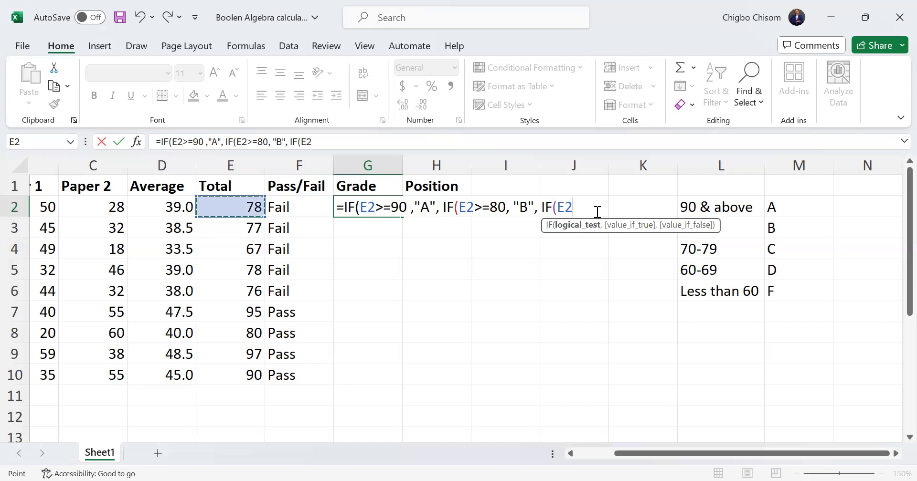
pyautogui.write('>=')
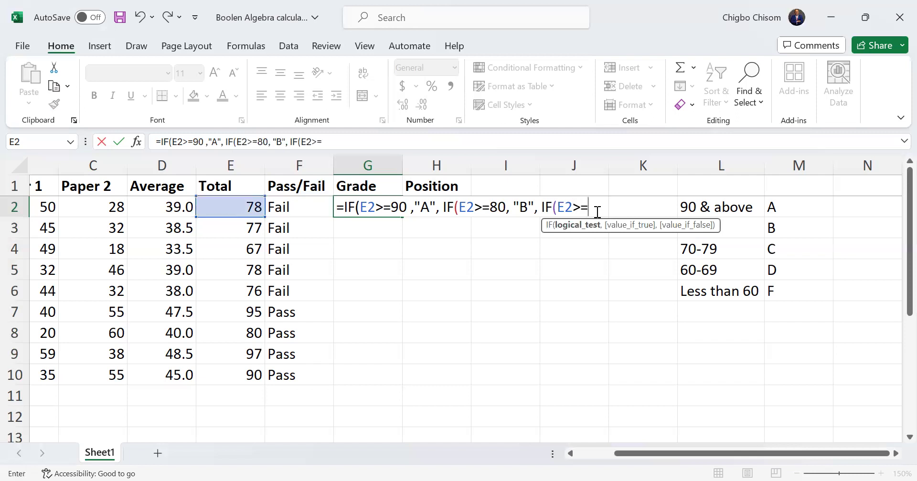
pyautogui.write('70, ')
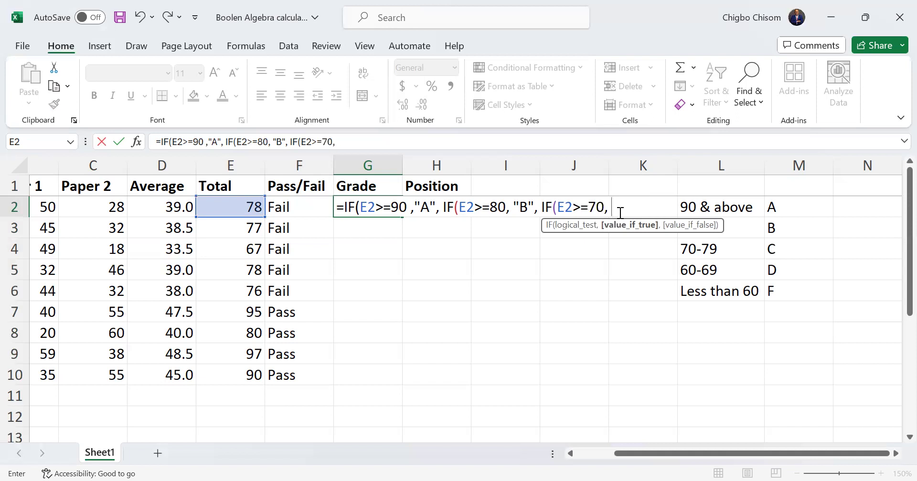
pyautogui.write('"C", ')
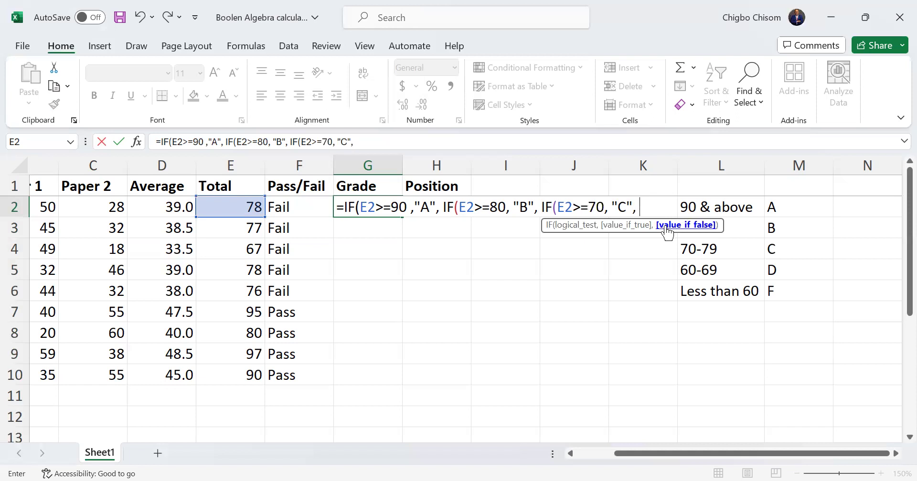
pyautogui.write('IF(')
# Nest a fourth IF in the G2 formula with the test E2>=60 and the result "D"
pyautogui.press('Left')
pyautogui.press('Left')
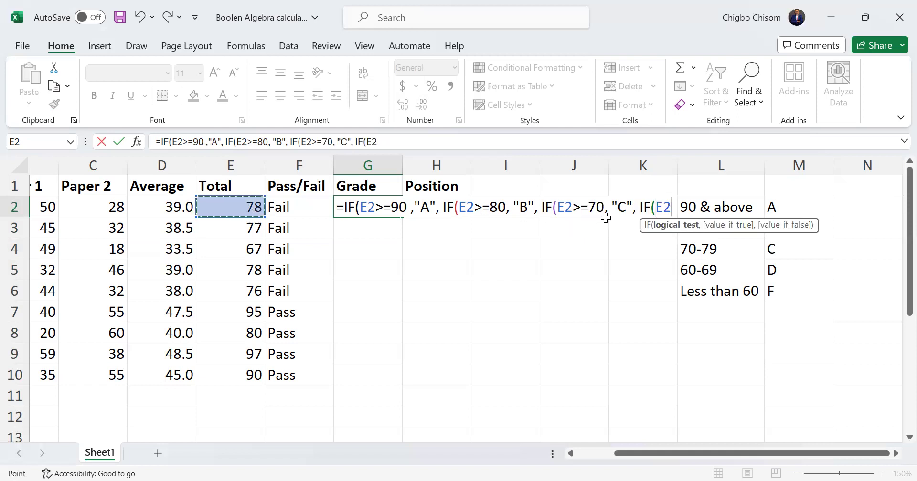
pyautogui.write('>=60')
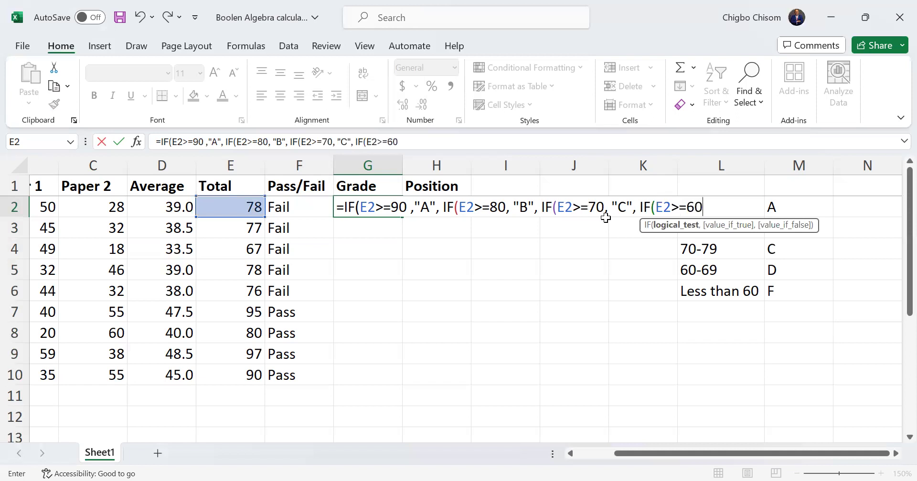
pyautogui.write(', "D')
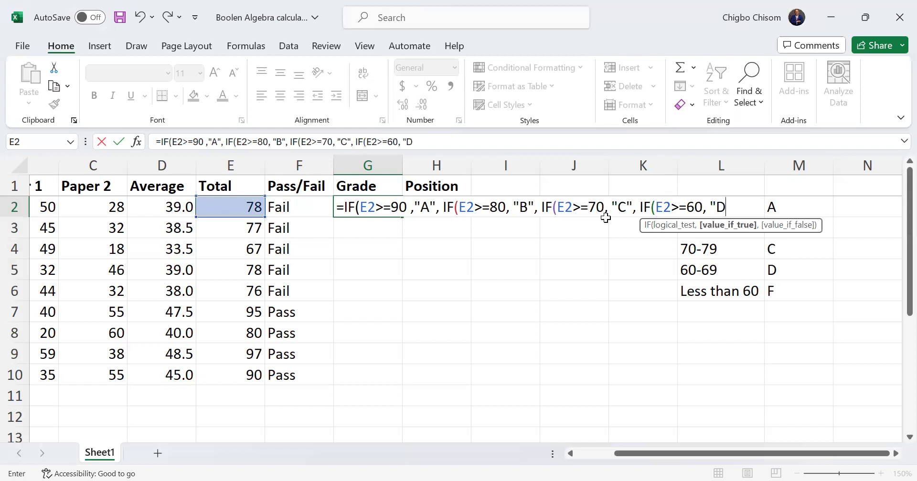
pyautogui.write('"<')
pyautogui.press('BackSpace')
pyautogui.write(',')
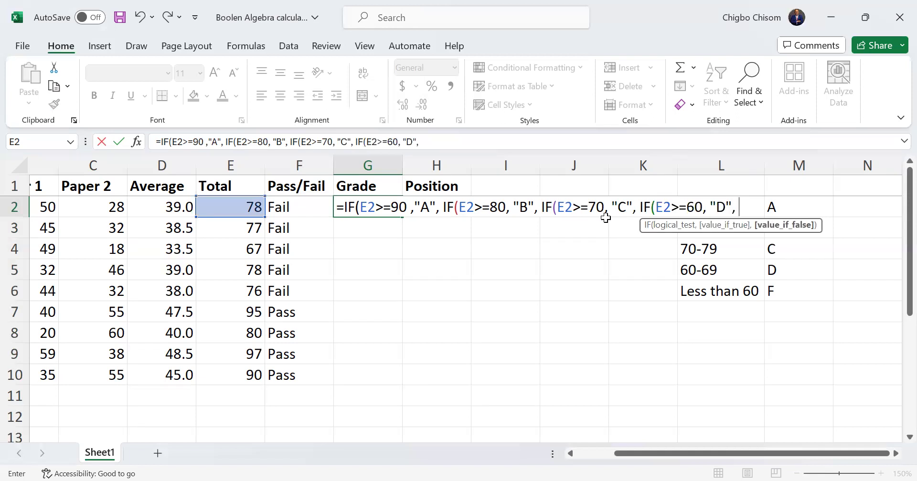
pyautogui.write(' IF')
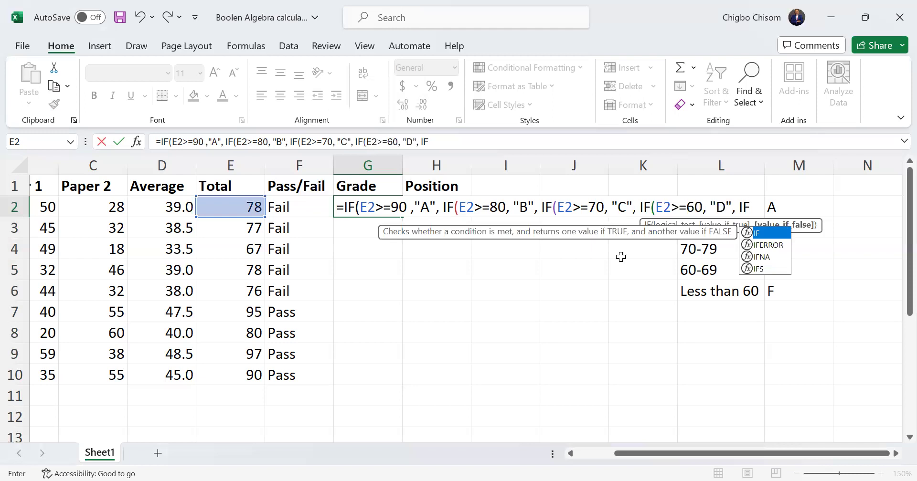
pyautogui.press('BackSpace')
pyautogui.press('BackSpace')
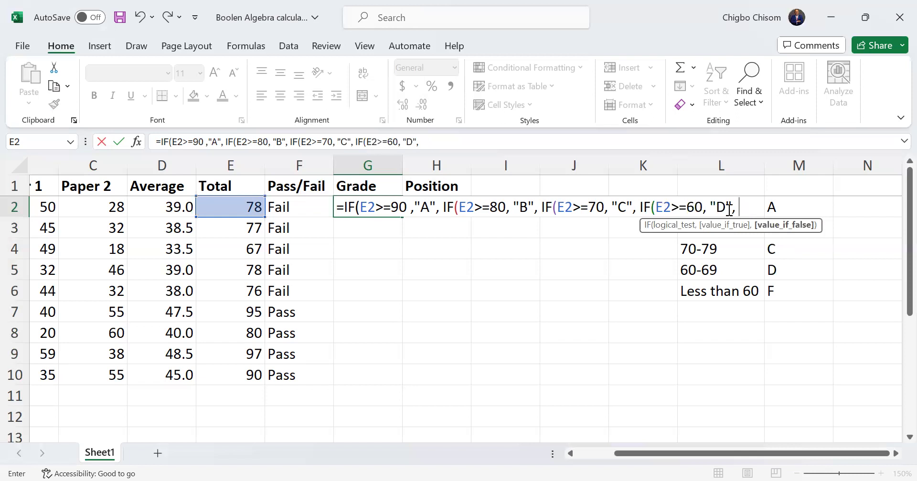
# Set "F" as the innermost IF's false result, close all four nested IFs and enter the formula in G2
pyautogui.write('"F")')
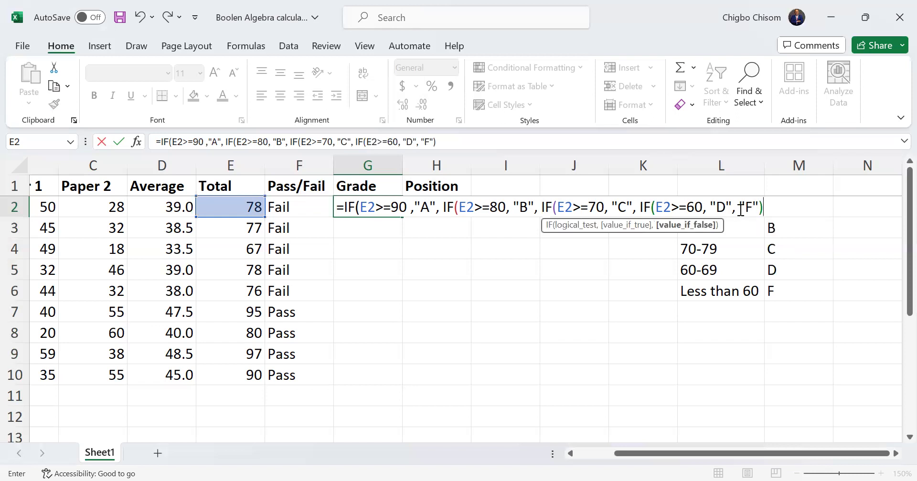
pyautogui.press('BackSpace')
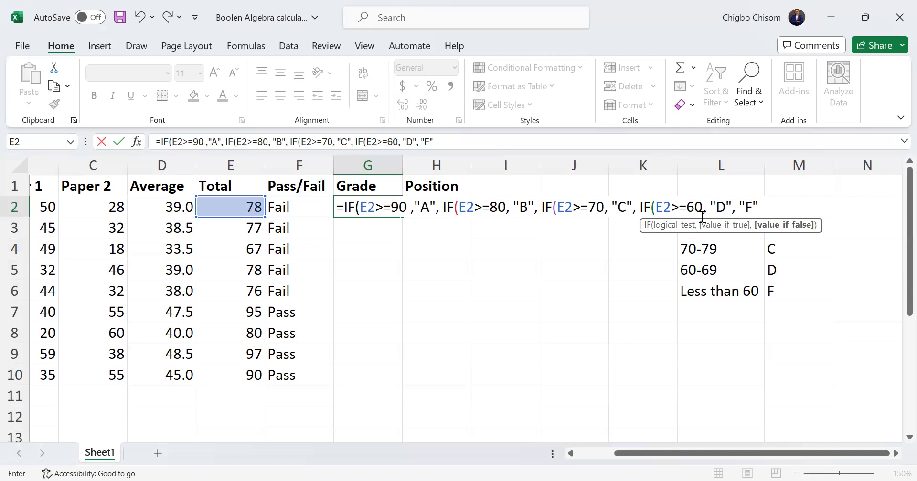
pyautogui.write('))))')
pyautogui.press('Return')
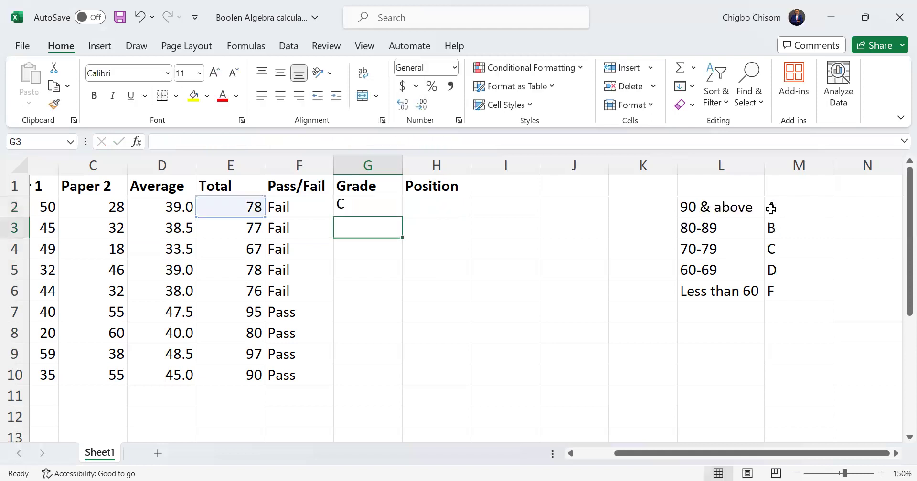
# Fill the grade formula from G2 down to G10
pyautogui.click(376, 205)
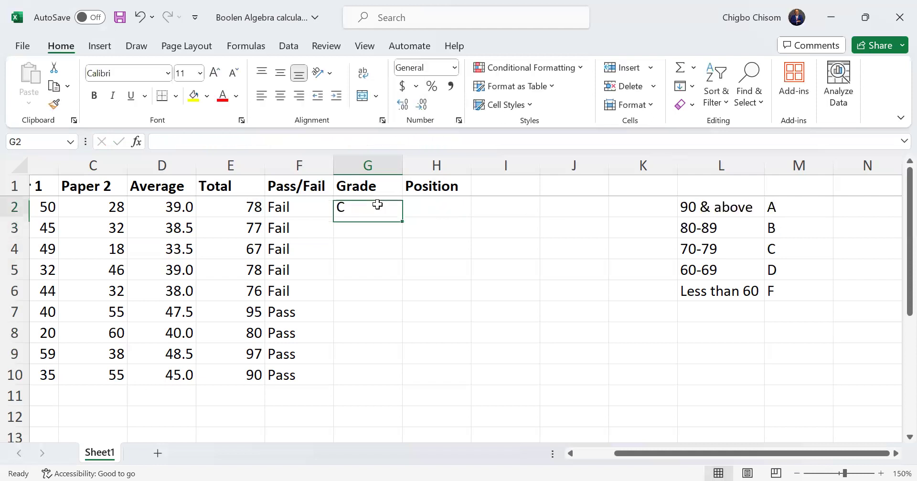
pyautogui.doubleClick(401, 219)
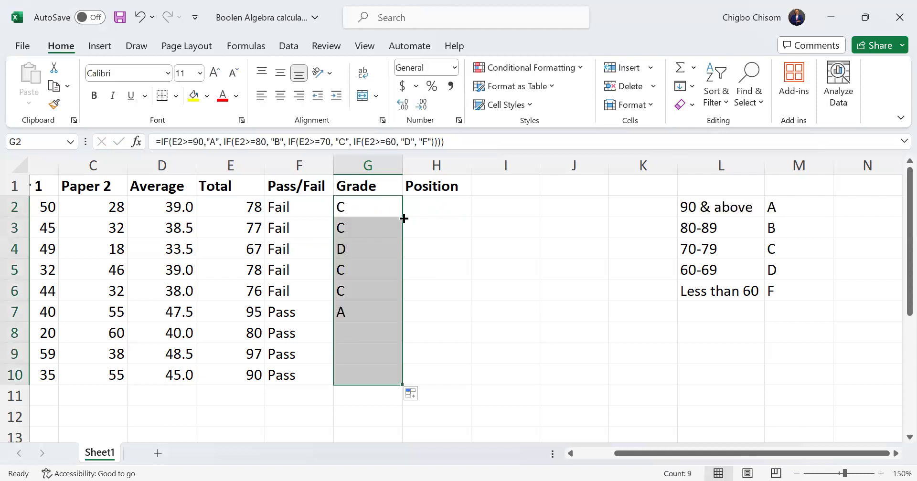
pyautogui.click(436, 290)
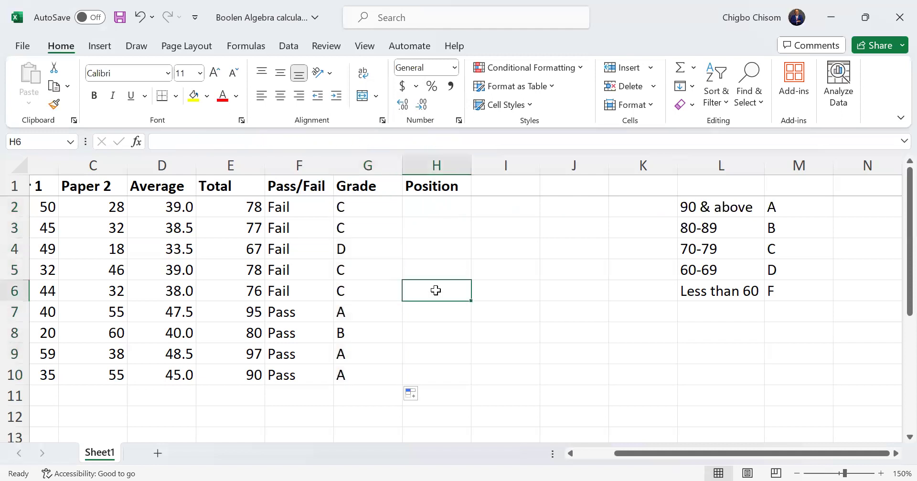
# Examine how the nested IF formula in G2 assigns the letter grade
pyautogui.click(352, 208)
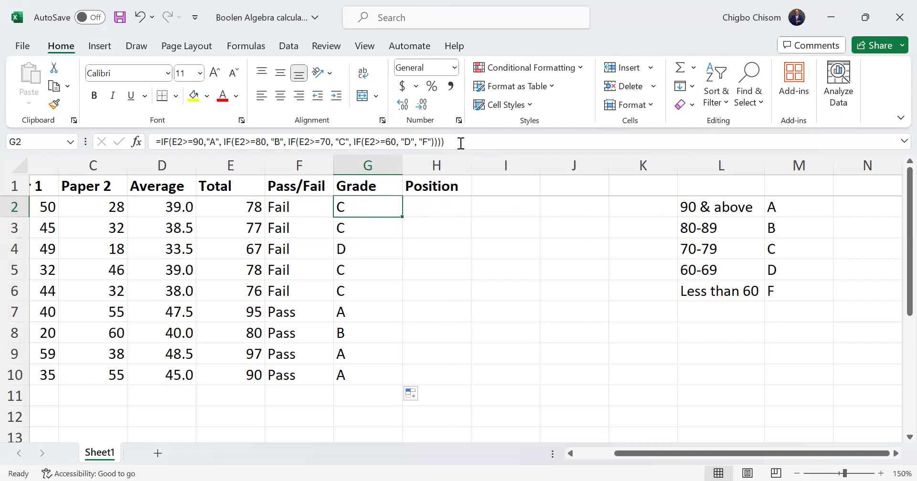
pyautogui.doubleClick(369, 212)
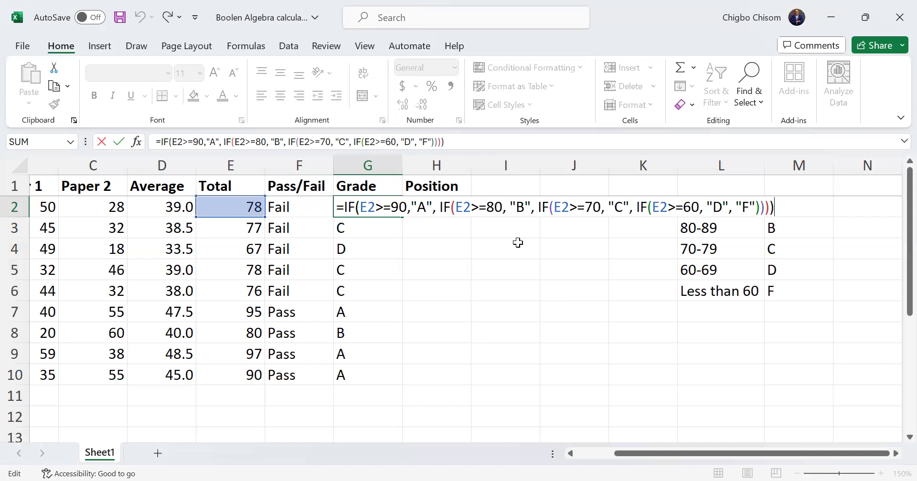
pyautogui.press('Return')
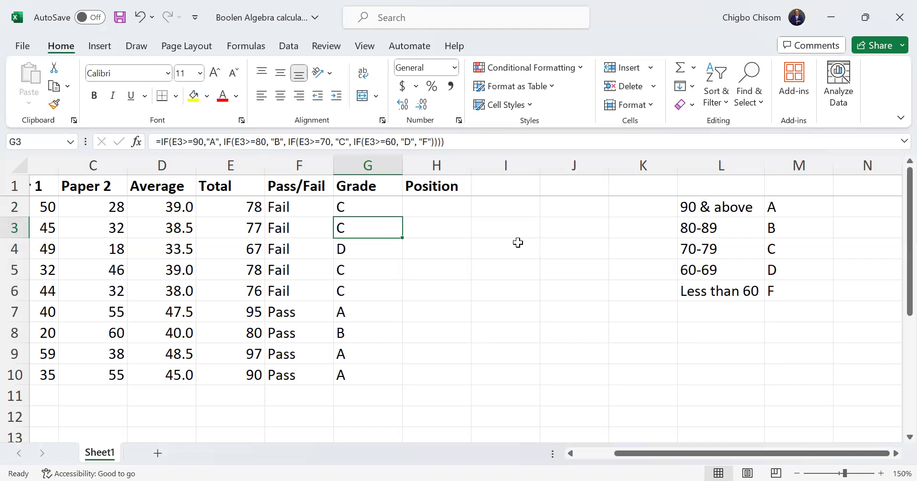
# Review the Pass/Fail formula in F2 and the empty Position column
pyautogui.click(451, 212)
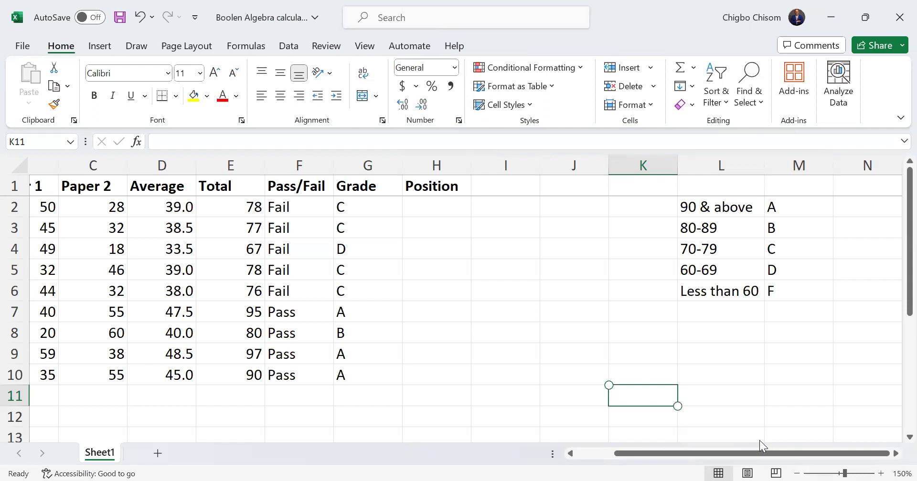
pyautogui.click(427, 210)
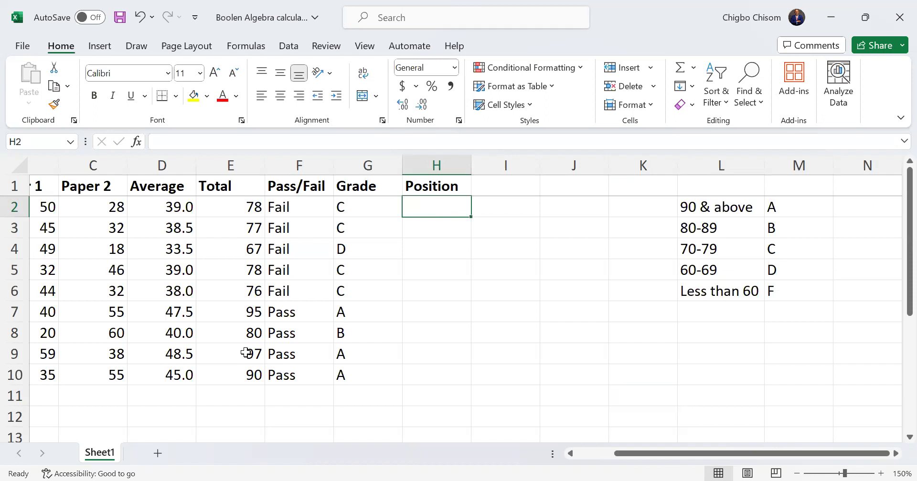
pyautogui.click(294, 207)
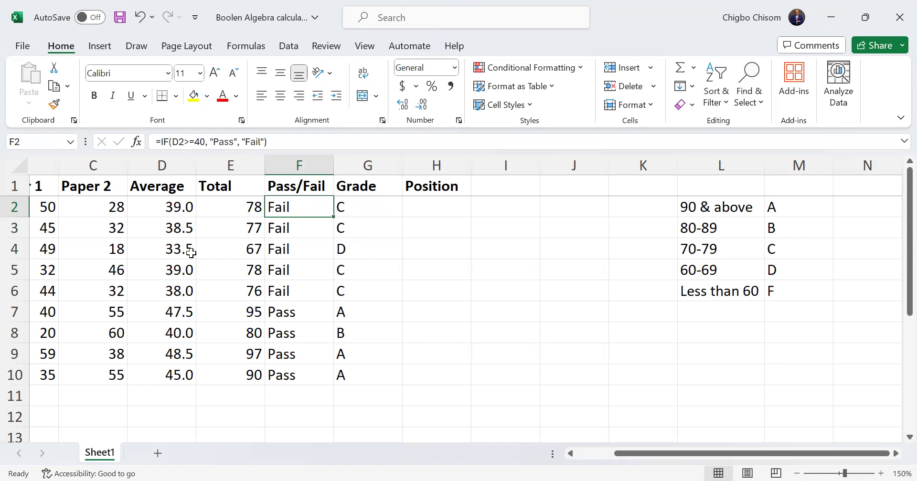
pyautogui.click(436, 203)
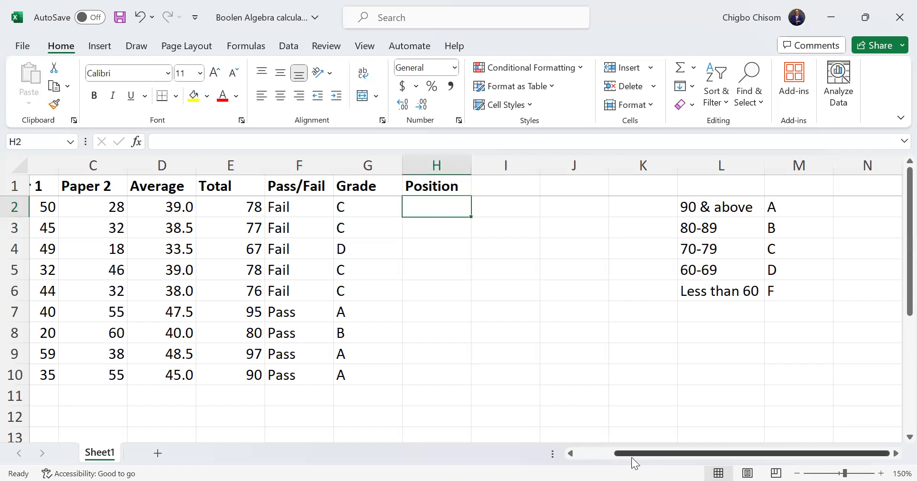
pyautogui.moveTo(631, 457); pyautogui.dragTo(527, 440)
pyautogui.doubleClick(527, 439)
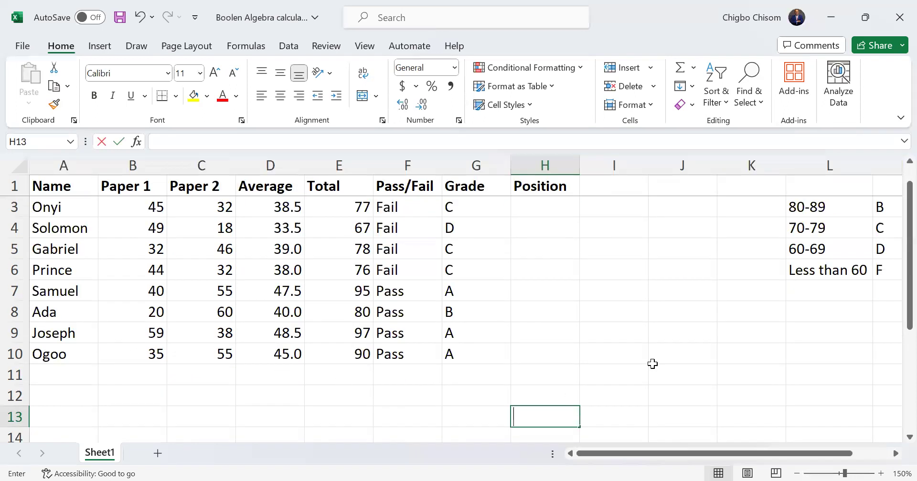
pyautogui.scroll(1, 716, 180)
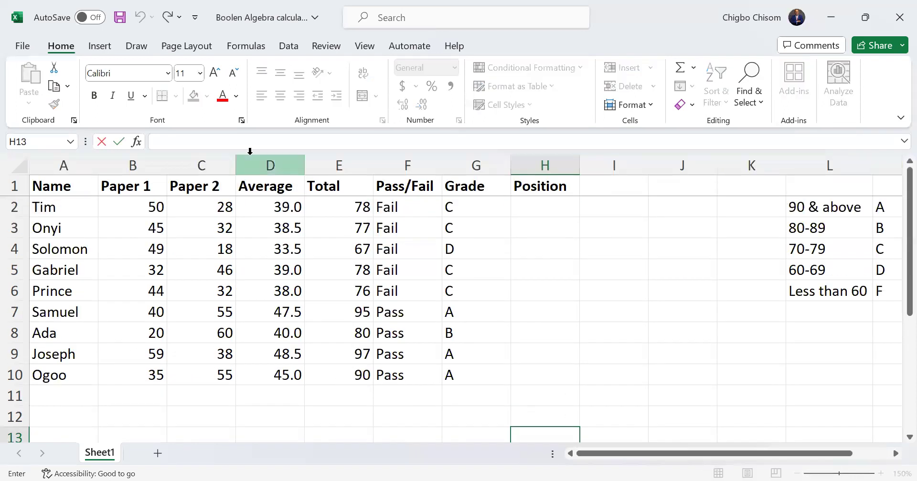
pyautogui.click(65, 182)
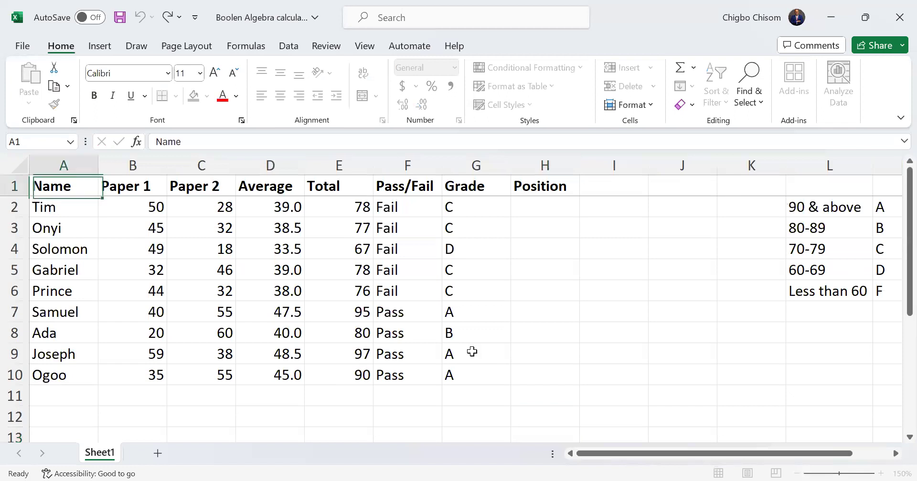
pyautogui.keyDown('shift'); pyautogui.click(465, 371); pyautogui.keyUp('shift')
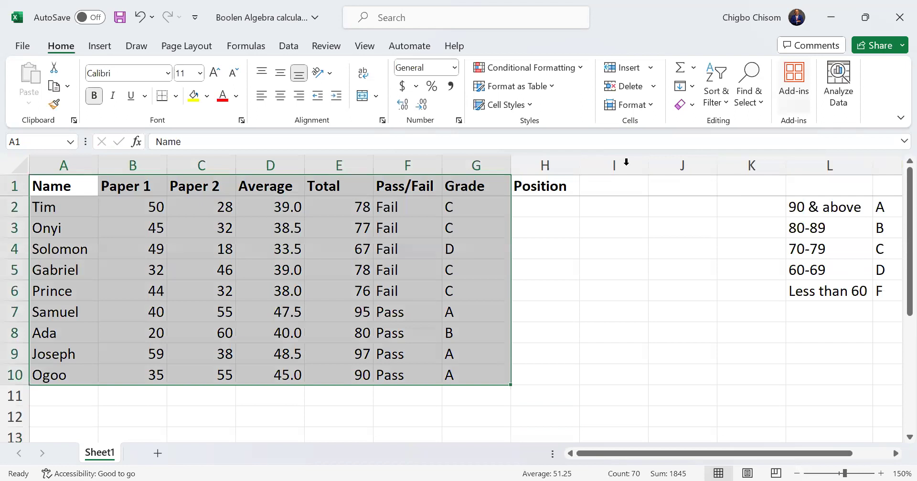
pyautogui.click(632, 309)
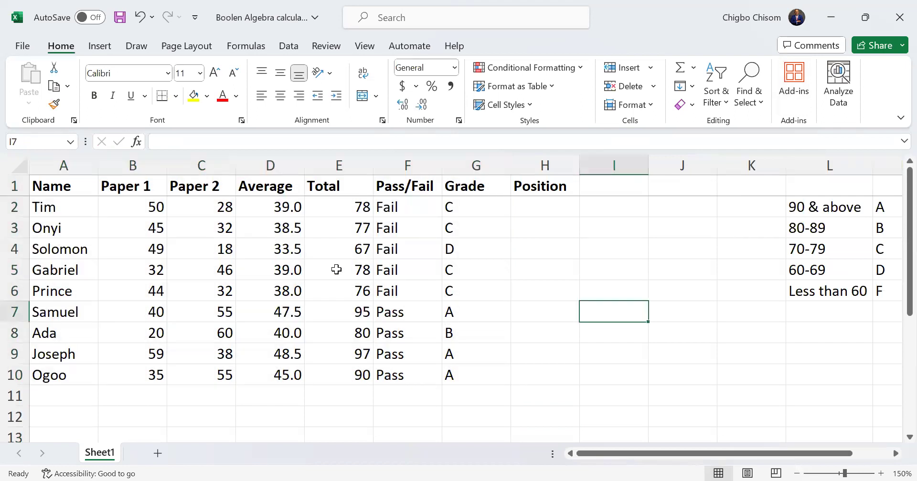
# Sort the student table A1:G10 by Average, on cell values, from smallest to largest
pyautogui.click(71, 191)
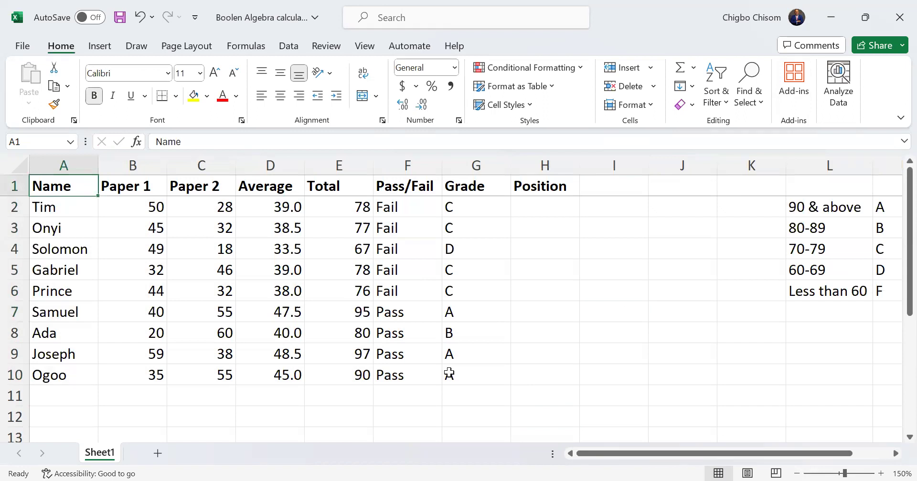
pyautogui.keyDown('shift'); pyautogui.click(448, 374); pyautogui.keyUp('shift')
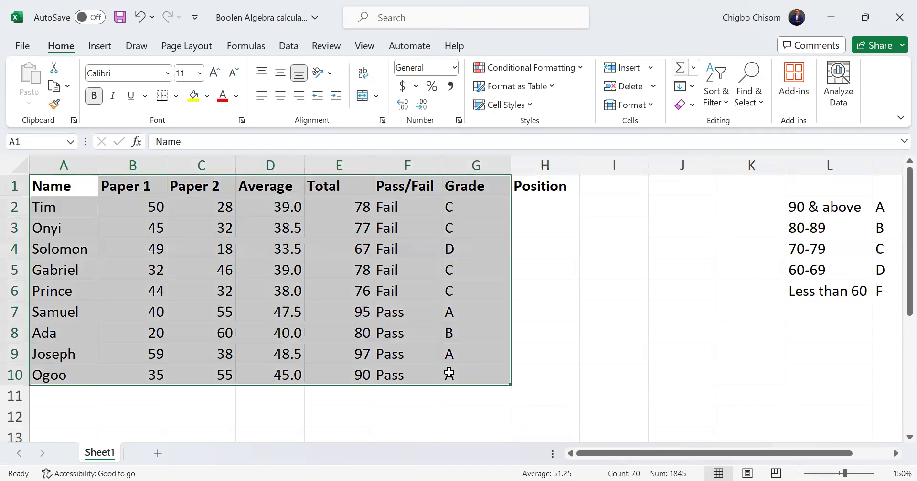
pyautogui.click(747, 158)
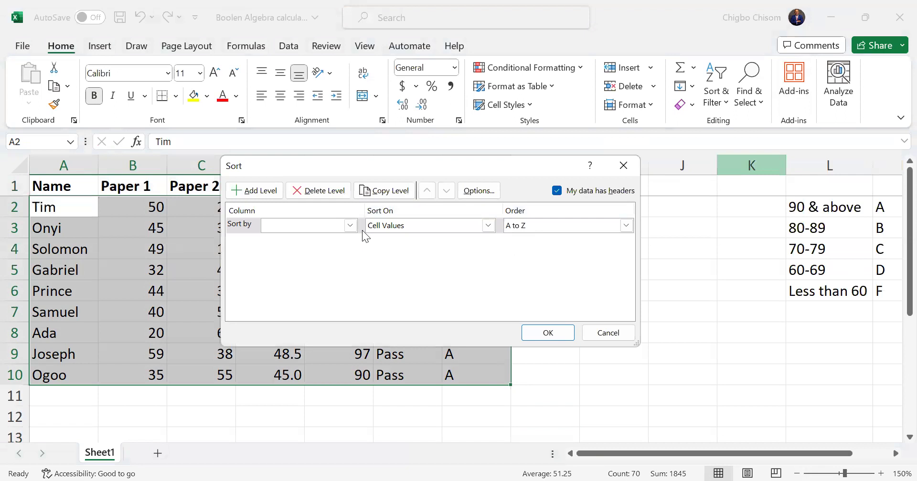
pyautogui.click(350, 225)
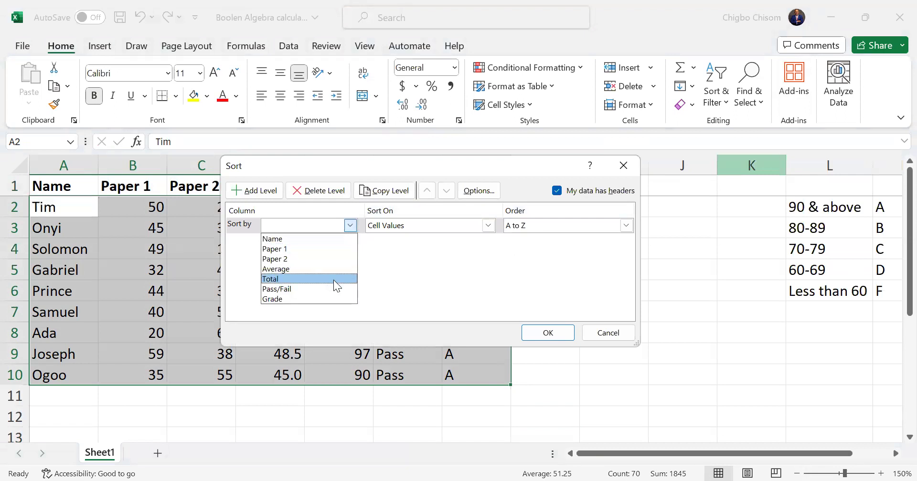
pyautogui.click(305, 269)
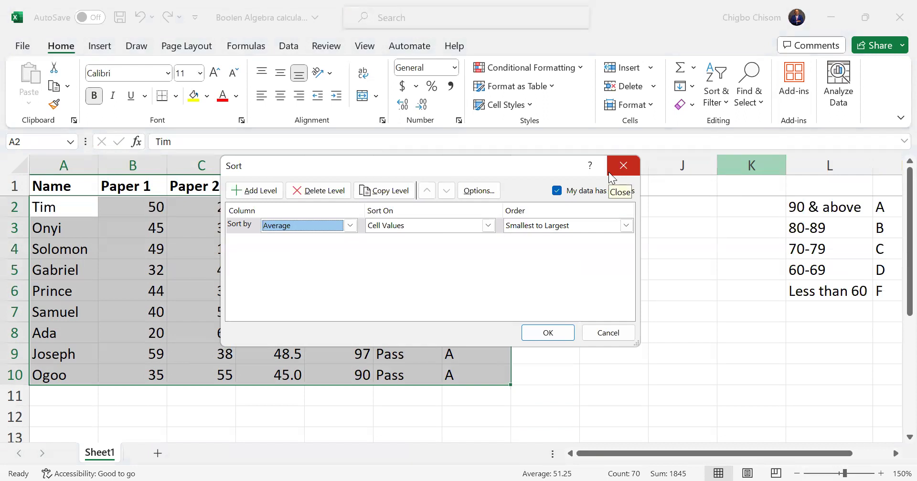
pyautogui.click(543, 331)
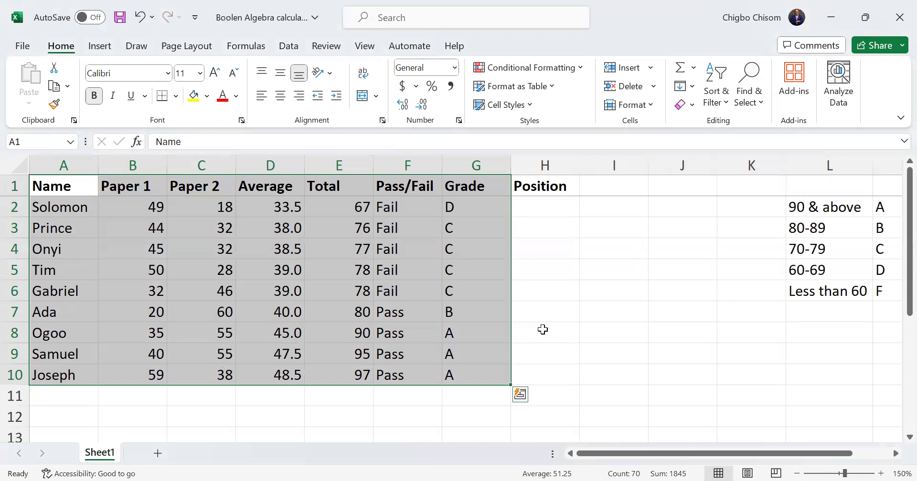
# Dismiss the Quick Analysis options and undo the ascending sort by Average
pyautogui.hotkey('ctrl', 'q')
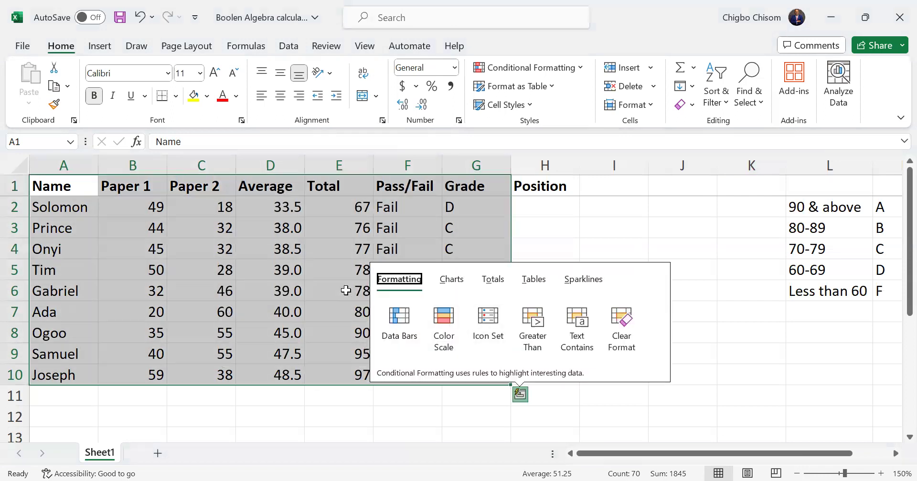
pyautogui.click(346, 291)
pyautogui.hotkey('ctrl', 'z')
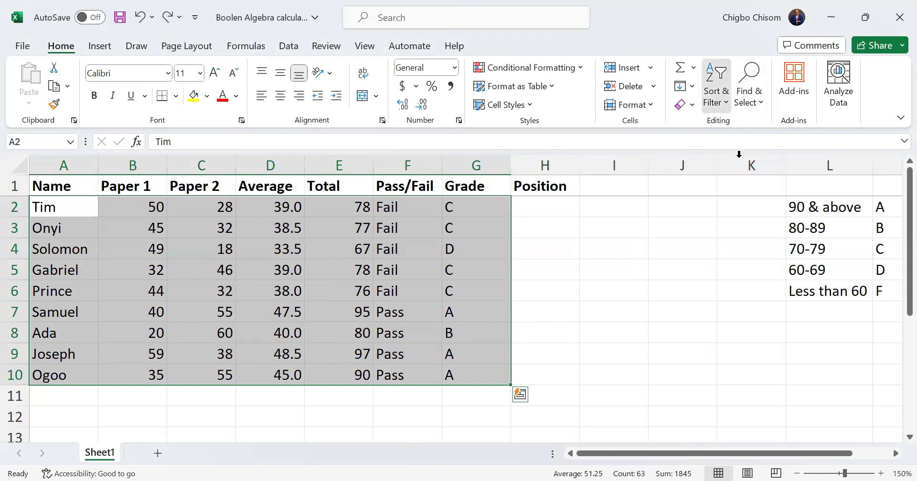
# Sort the student rows by Average, on cell values, from largest to smallest
pyautogui.click(350, 225)
pyautogui.click(315, 265)
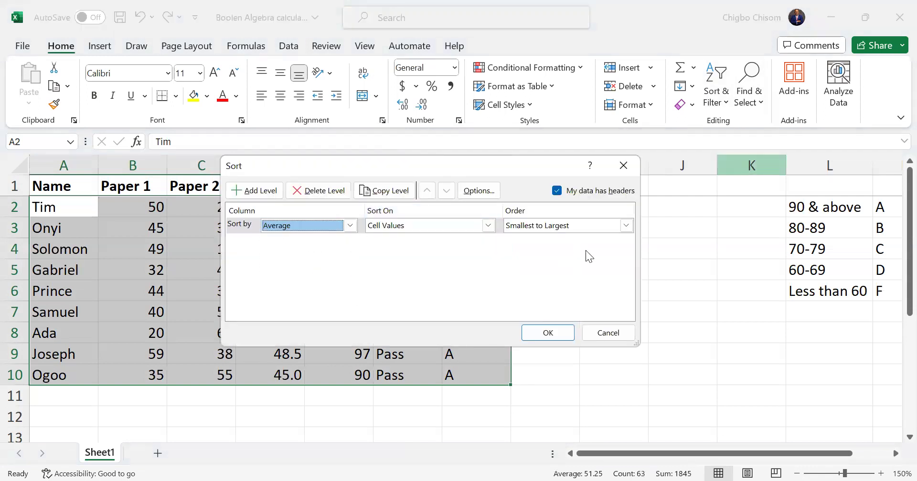
pyautogui.click(625, 227)
pyautogui.click(575, 247)
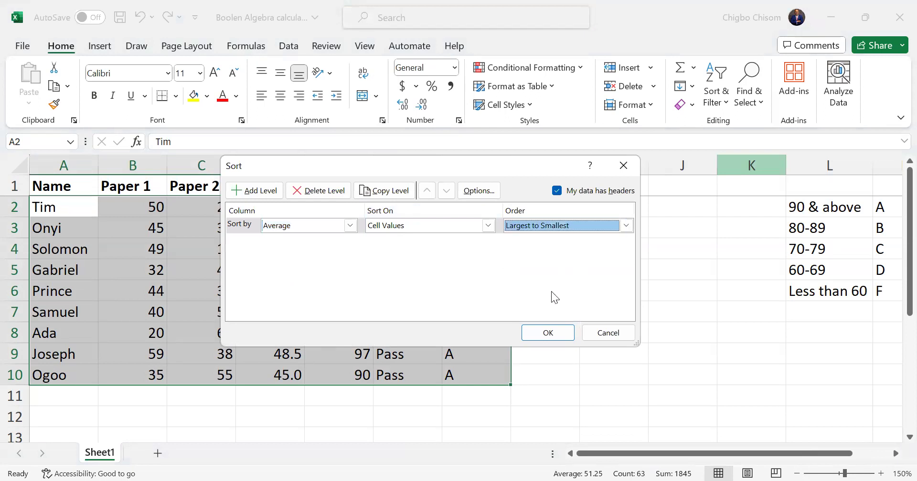
pyautogui.click(554, 333)
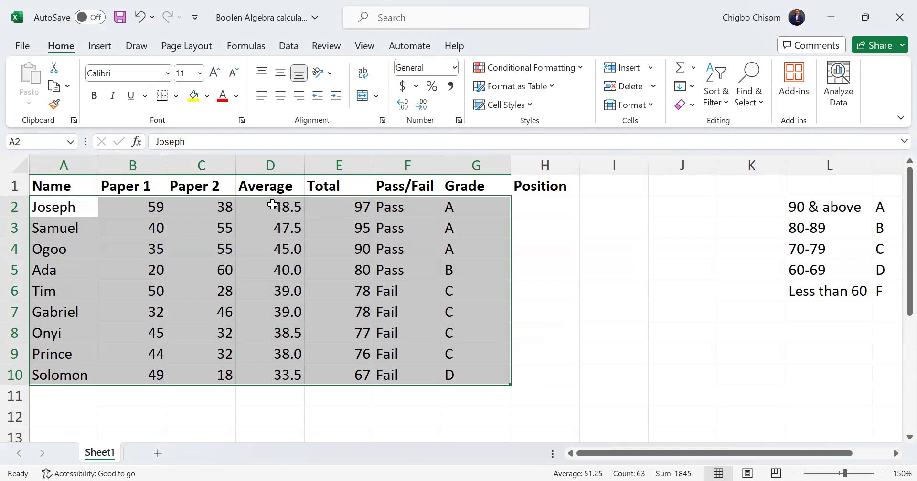
# Enter 1 as the Position of the student in row 2
pyautogui.click(271, 204)
pyautogui.doubleClick(553, 213)
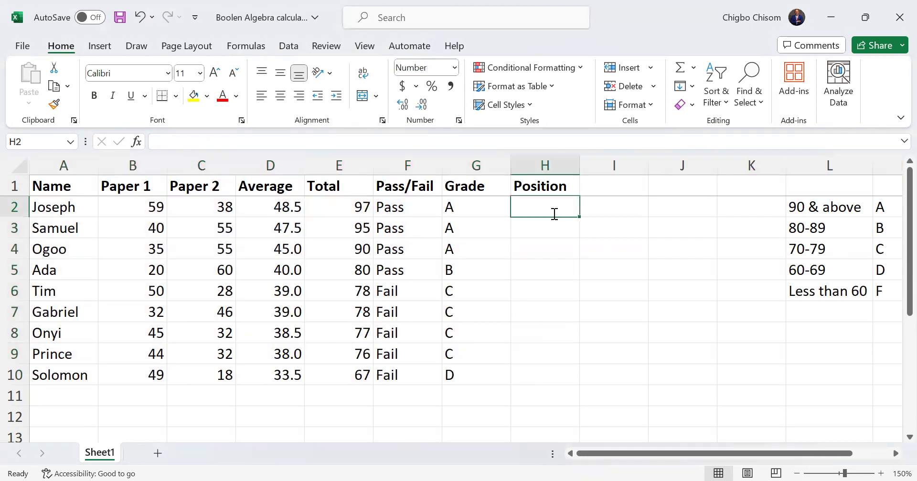
pyautogui.write('1')
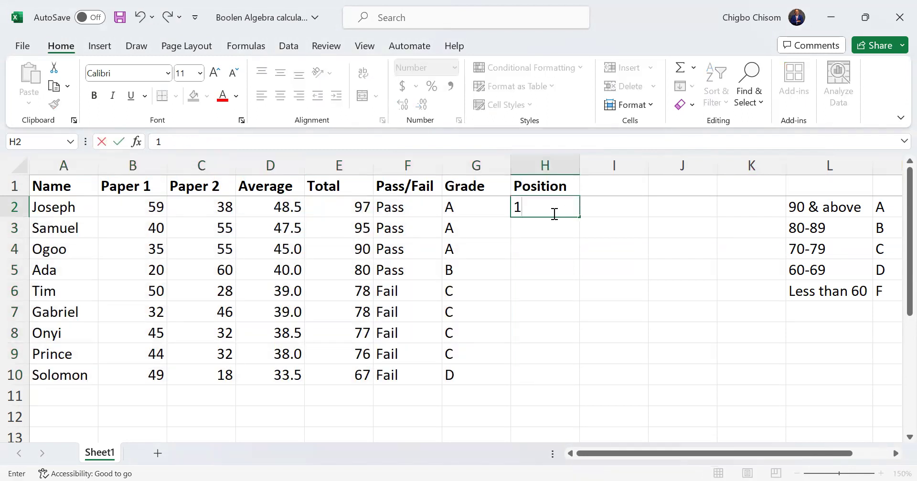
pyautogui.press('Return')
pyautogui.click(553, 213)
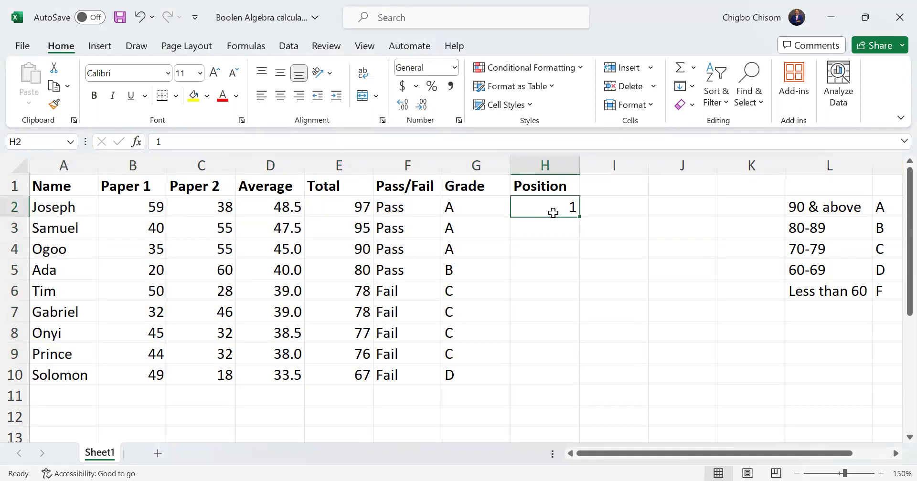
# Change the Position in H2 to 1st and fill the ordinal series down to H10
pyautogui.doubleClick(553, 213)
pyautogui.write('5')
pyautogui.press('BackSpace')
pyautogui.press('BackSpace')
pyautogui.write('1st')
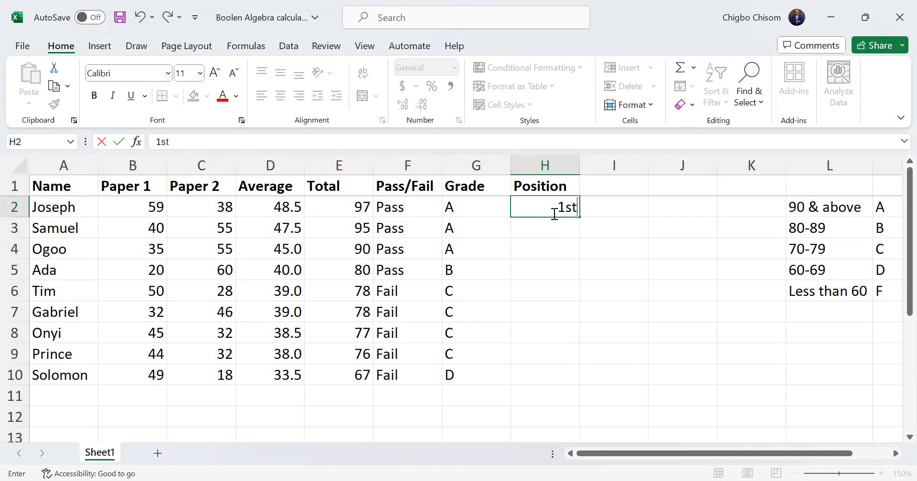
pyautogui.press('Return')
pyautogui.click(564, 212)
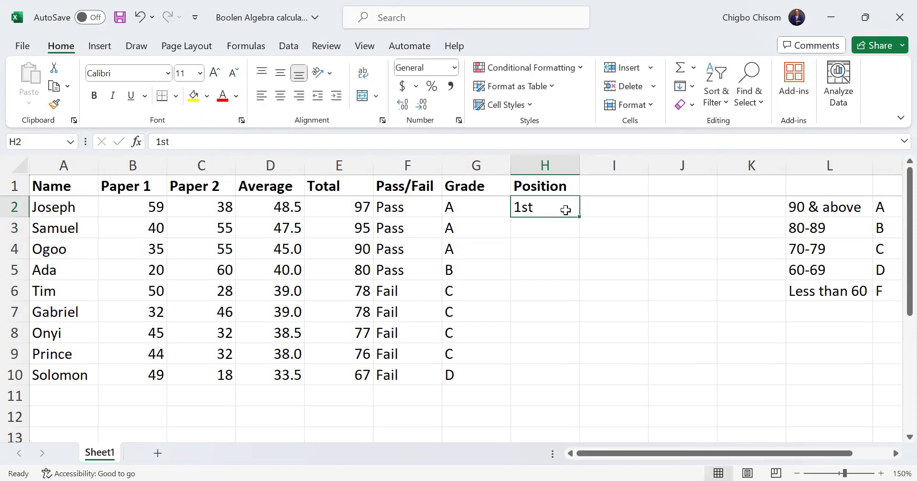
pyautogui.moveTo(579, 230); pyautogui.dragTo(546, 384)
pyautogui.click(641, 371)
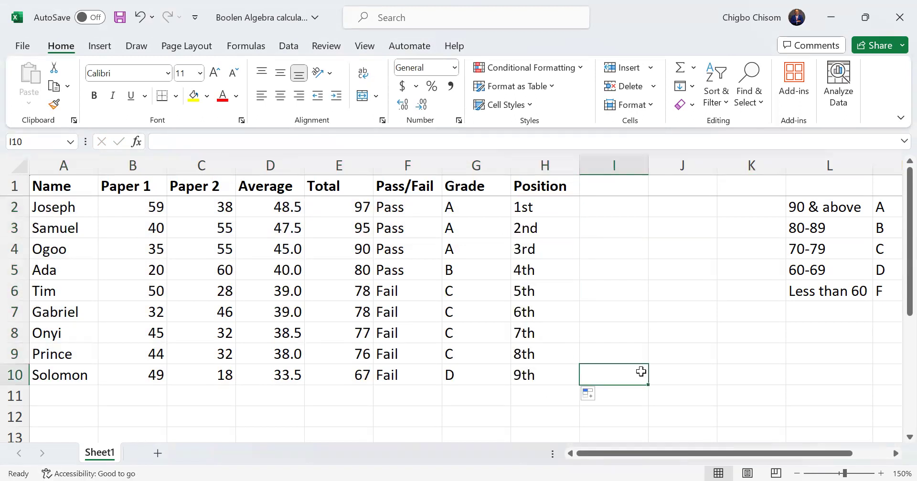
# Go through the student rows 2 to 10 one by one, checking each student's assigned position
pyautogui.click(16, 205)
pyautogui.click(14, 229)
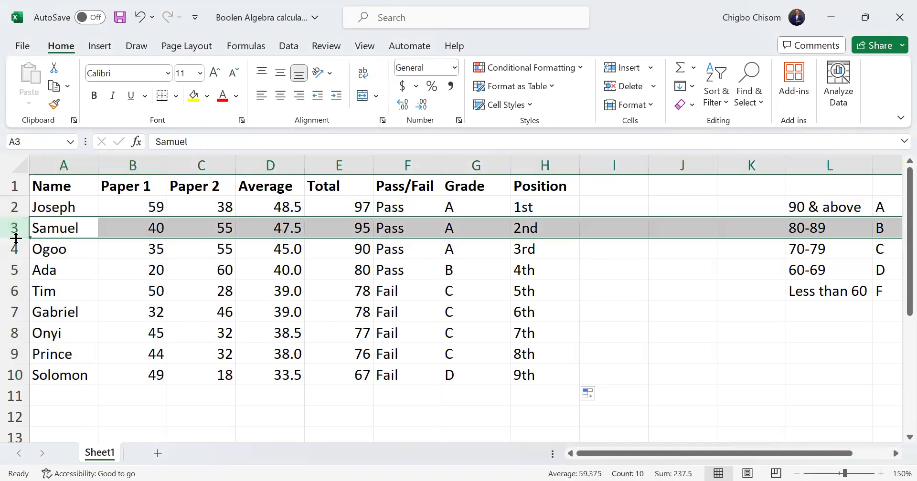
pyautogui.click(16, 246)
pyautogui.click(17, 263)
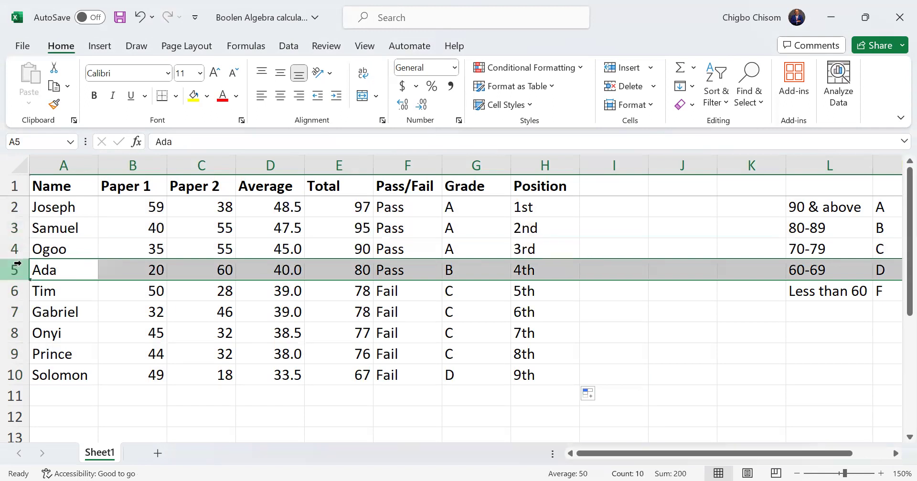
pyautogui.click(15, 287)
pyautogui.click(14, 309)
pyautogui.click(12, 336)
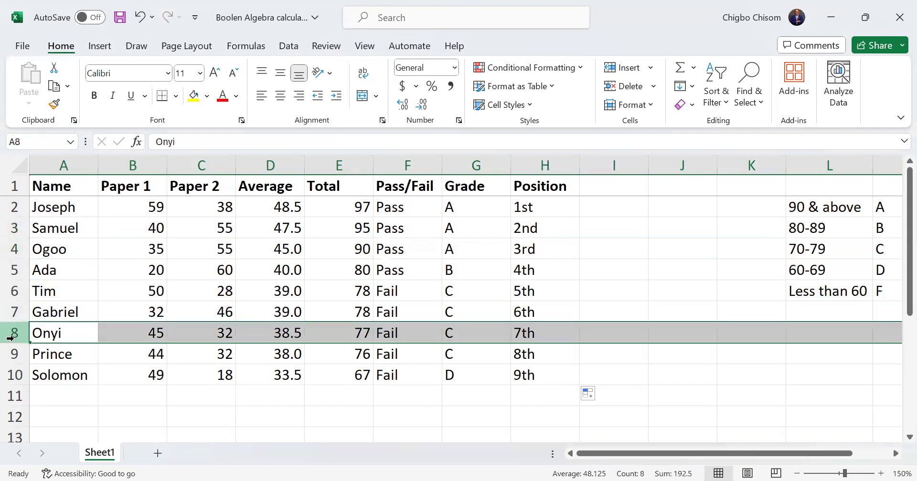
pyautogui.click(13, 354)
pyautogui.click(17, 376)
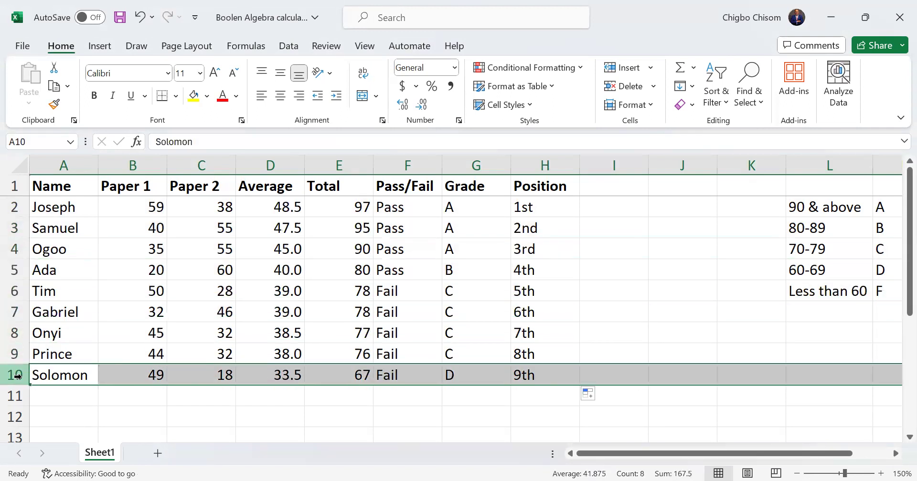
pyautogui.click(554, 206)
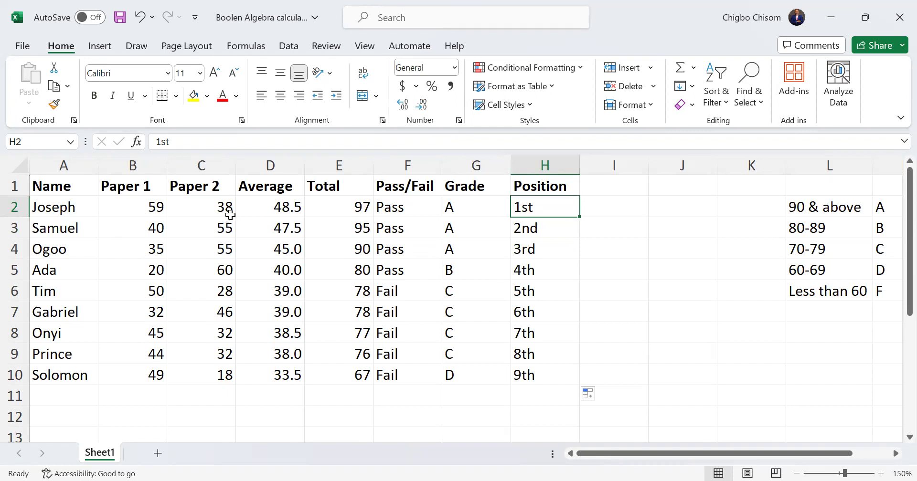
# Review the Pass/Fail, Grade and Position columns of the student table
pyautogui.click(411, 162)
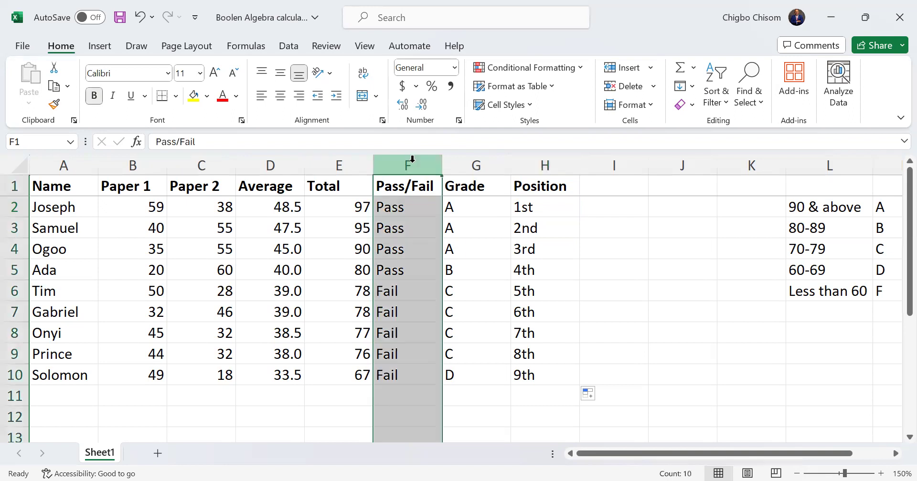
pyautogui.click(452, 159)
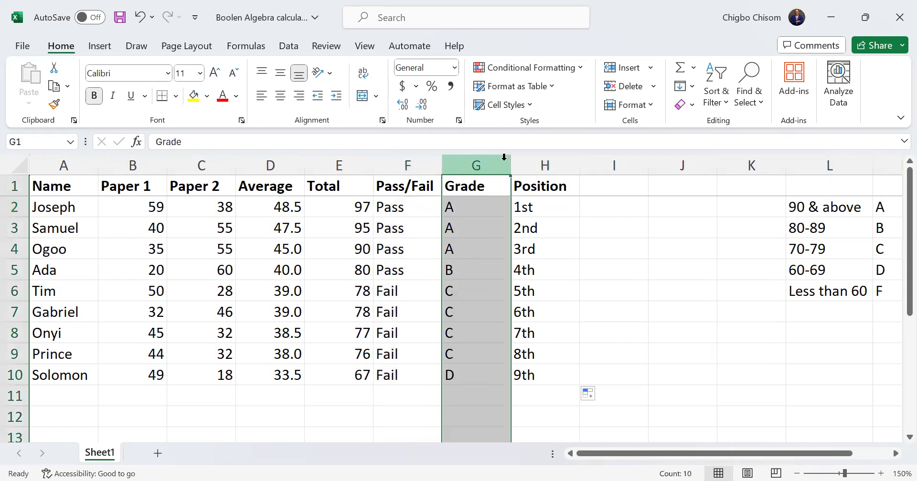
pyautogui.click(536, 165)
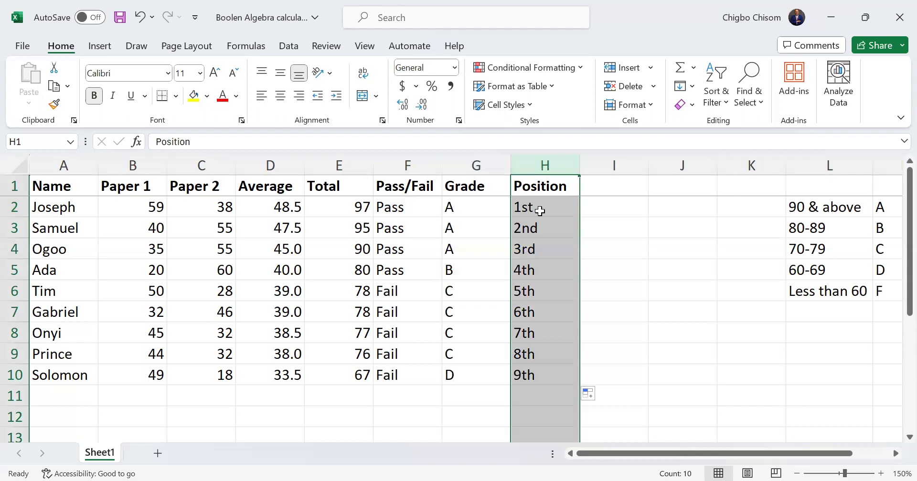
pyautogui.hotkey('alt', 'Tab')
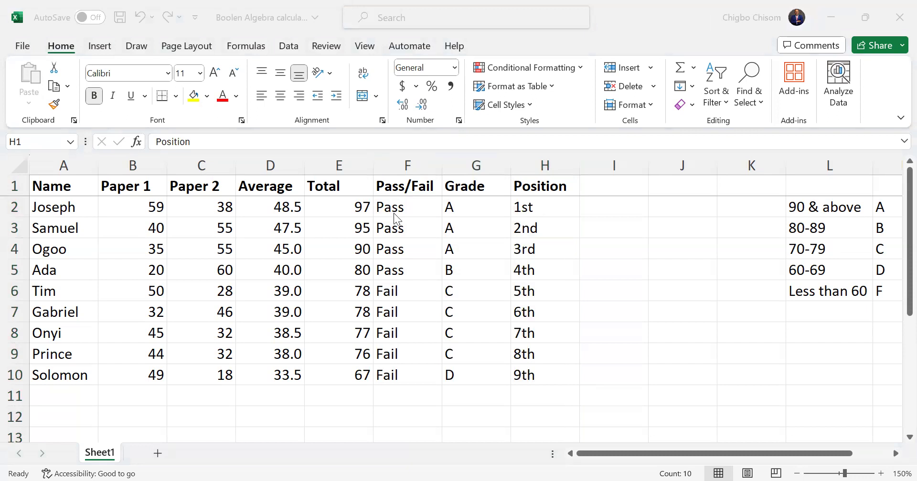
pyautogui.hotkey('ctrl', 'space')
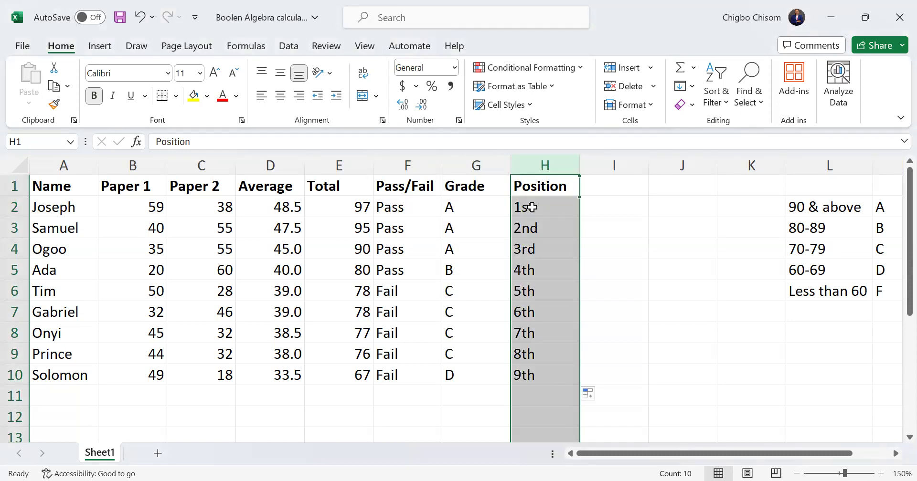
# Undo the filled Position series, the entries in H2 and the descending sort by Average
pyautogui.hotkey('ctrl', 'z')
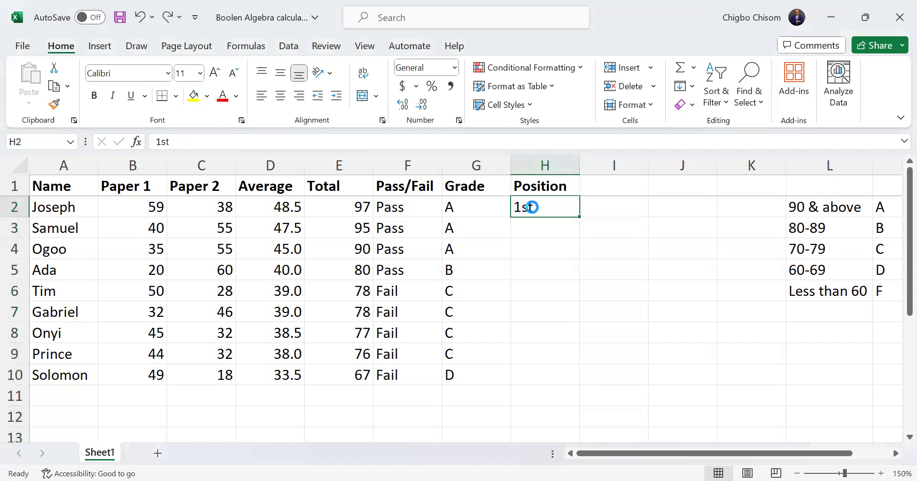
pyautogui.hotkey('ctrl', 'z')
pyautogui.hotkey('ctrl', 'z')
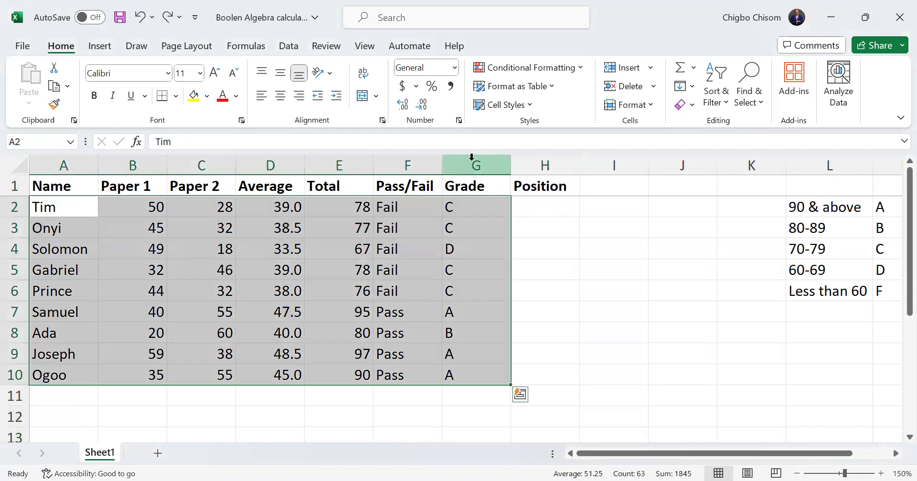
pyautogui.click(469, 223)
pyautogui.click(467, 208)
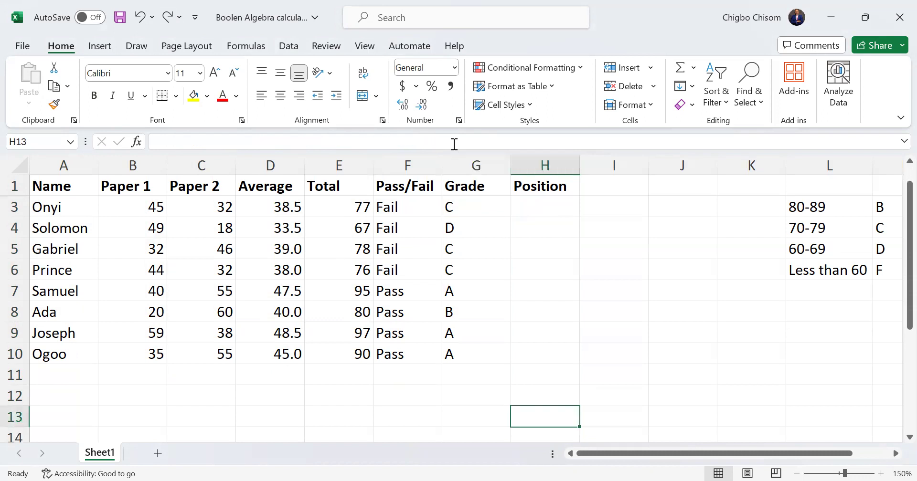
# Undo the Grade fill below G2 and open the nested IF formula in G2 to examine its full text
pyautogui.press('Up')
pyautogui.press('Up')
pyautogui.press('Right')
pyautogui.press('Right')
pyautogui.press('Right')
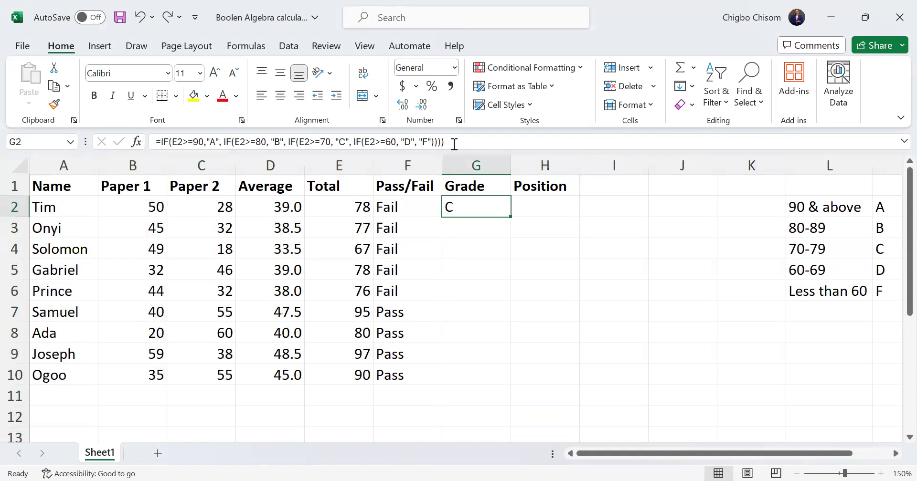
pyautogui.click(454, 142)
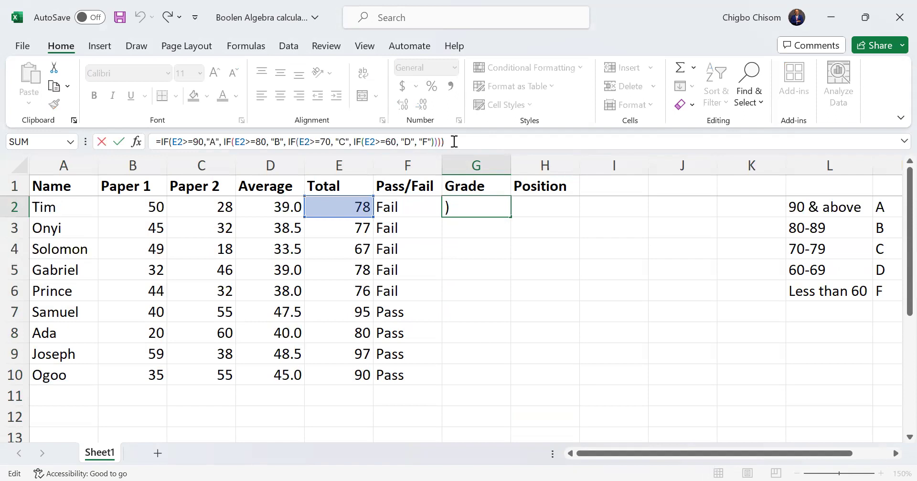
pyautogui.hotkey('alt', 'Tab')
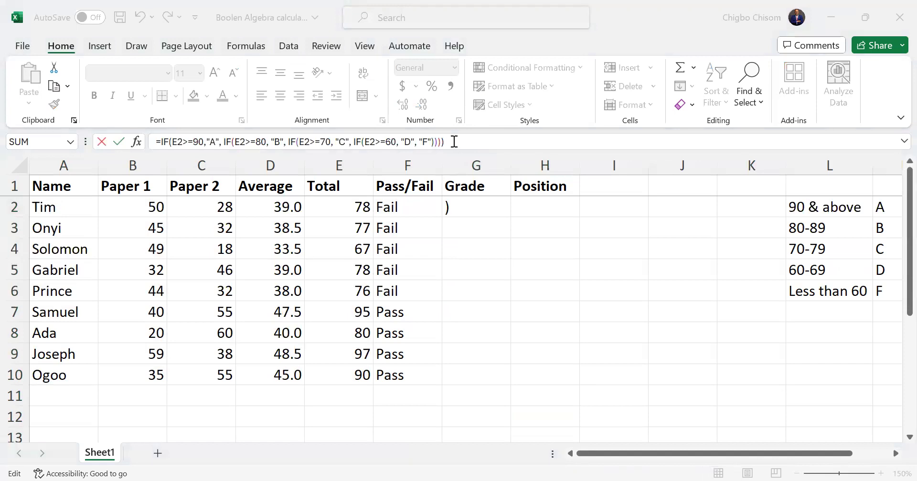
pyautogui.click(472, 205)
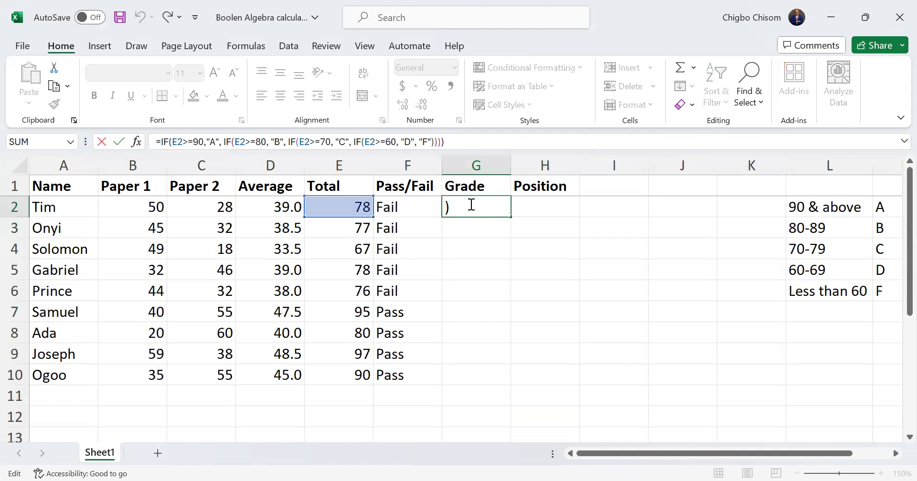
pyautogui.click(471, 204)
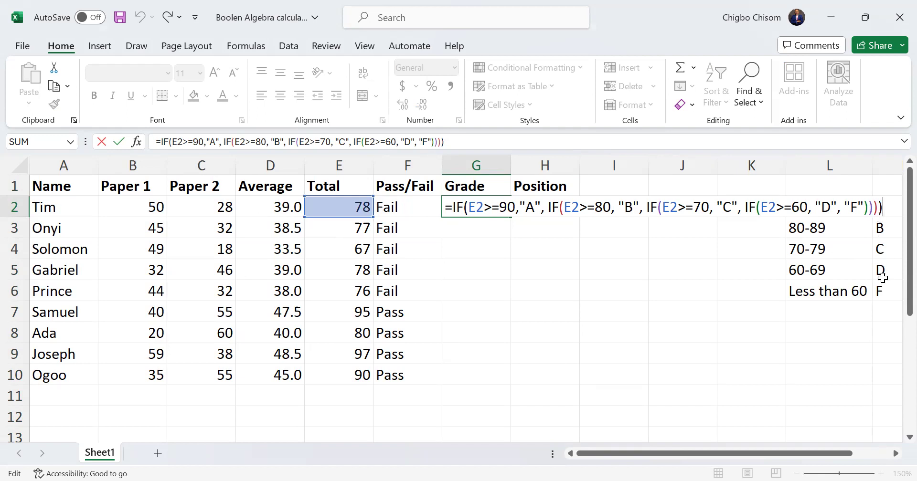
# Compare each condition of the nested IF formula in G2 with the grading scale starting at L2
pyautogui.press('Return')
pyautogui.click(475, 206)
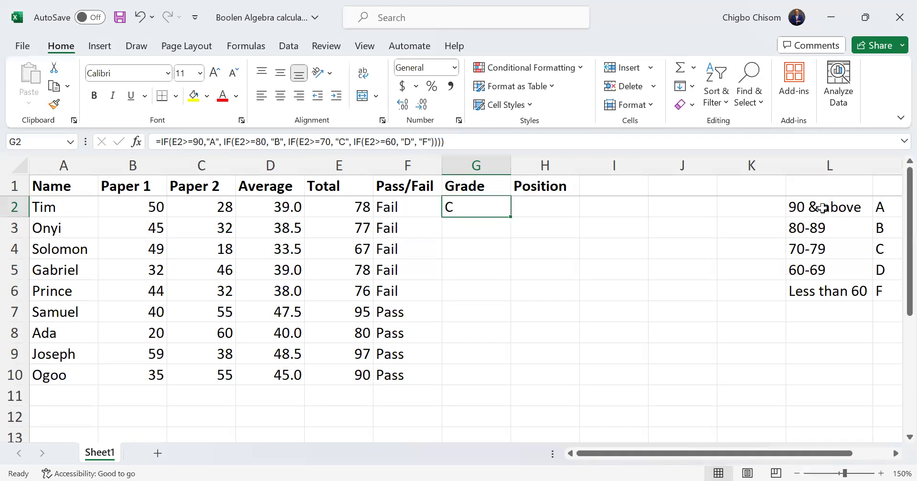
pyautogui.click(822, 208)
pyautogui.click(462, 204)
pyautogui.doubleClick(459, 208)
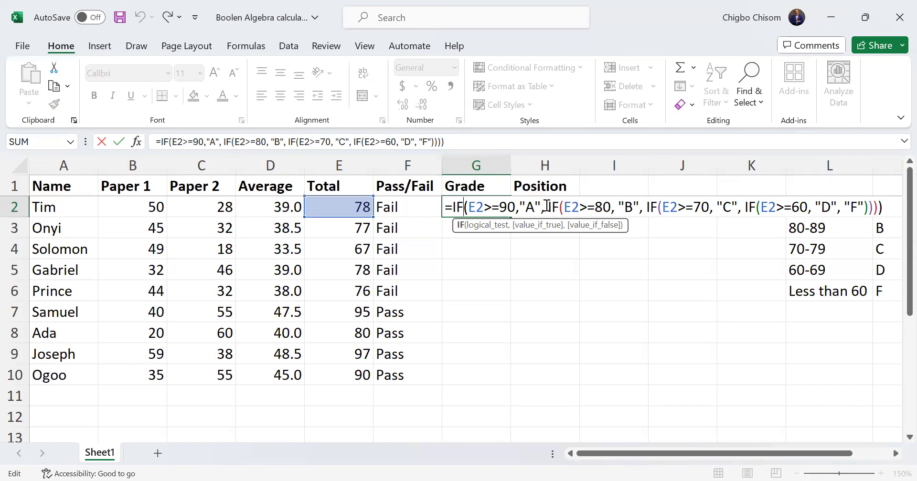
pyautogui.click(563, 208)
pyautogui.press('Return')
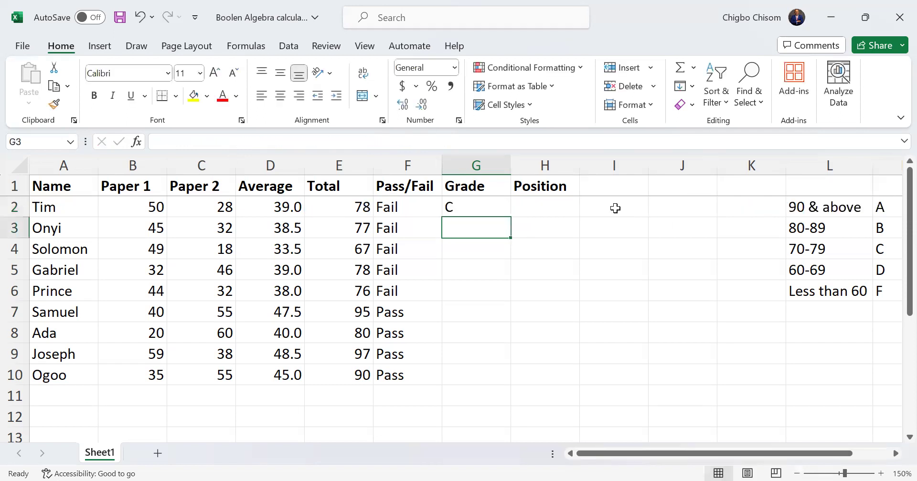
# Fill the nested IF grade formula from G2 down to G10
pyautogui.click(483, 206)
pyautogui.moveTo(511, 219); pyautogui.dragTo(489, 378)
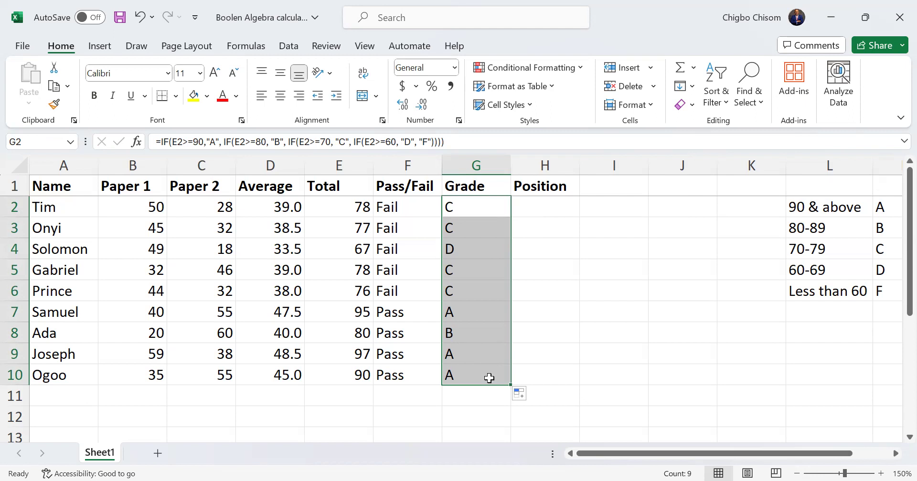
pyautogui.click(533, 202)
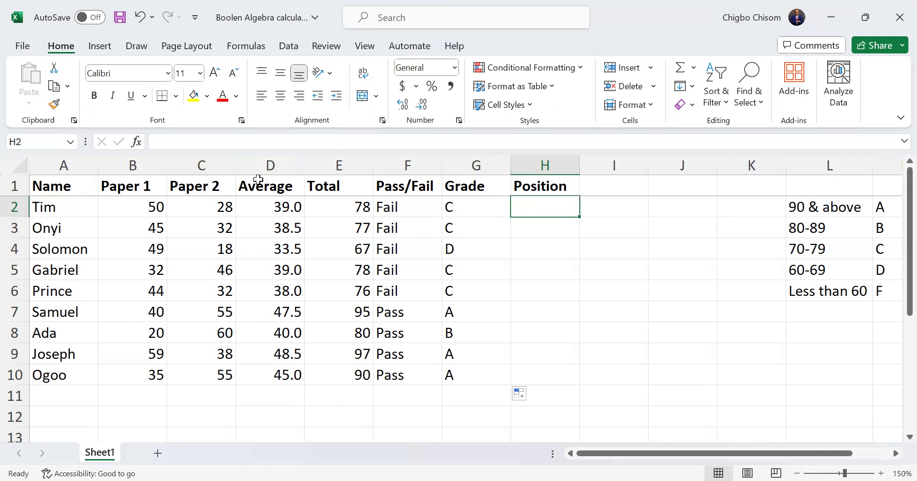
# Sort the student table A1:G10 by Average from largest to smallest using a custom sort
pyautogui.click(268, 162)
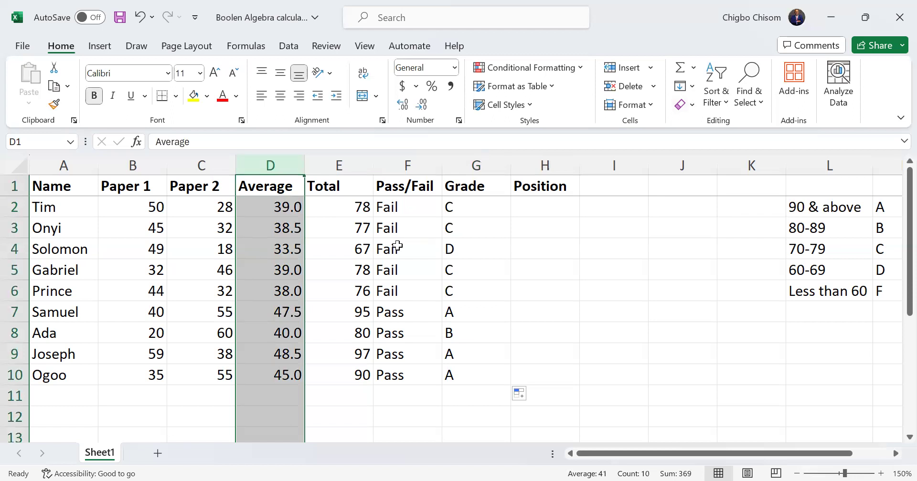
pyautogui.click(88, 182)
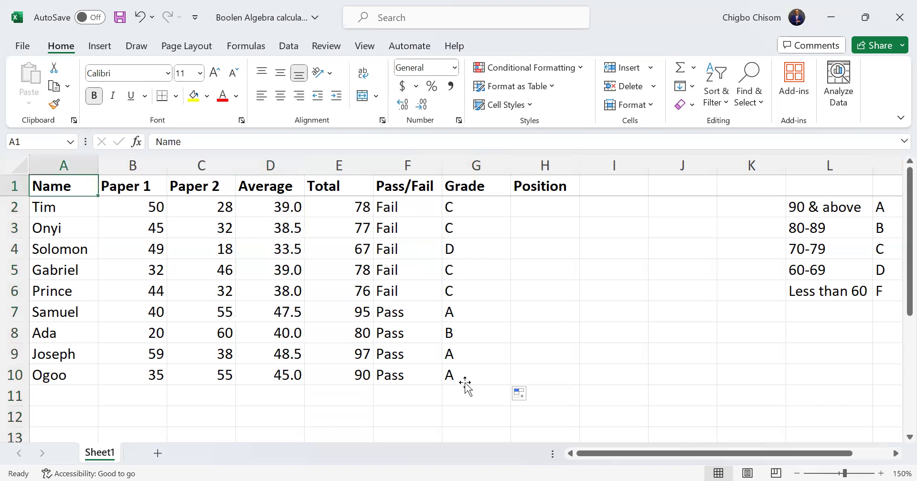
pyautogui.keyDown('shift'); pyautogui.click(465, 382); pyautogui.keyUp('shift')
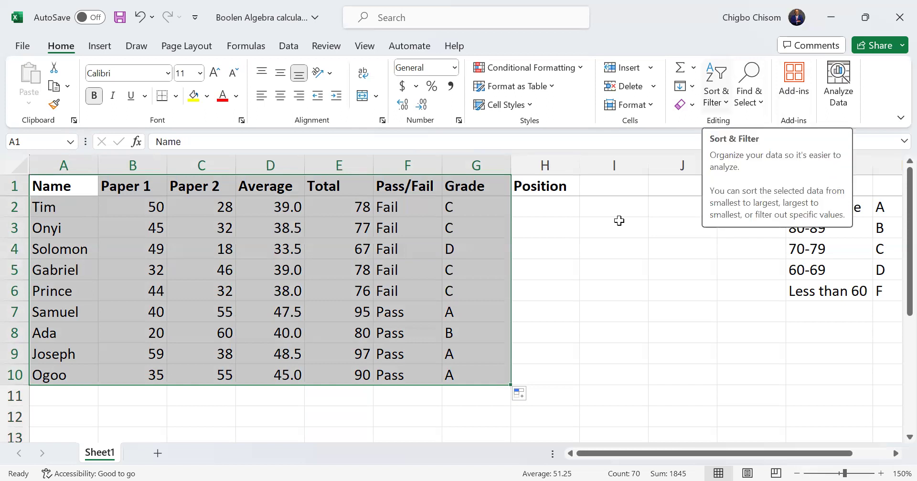
pyautogui.click(715, 96)
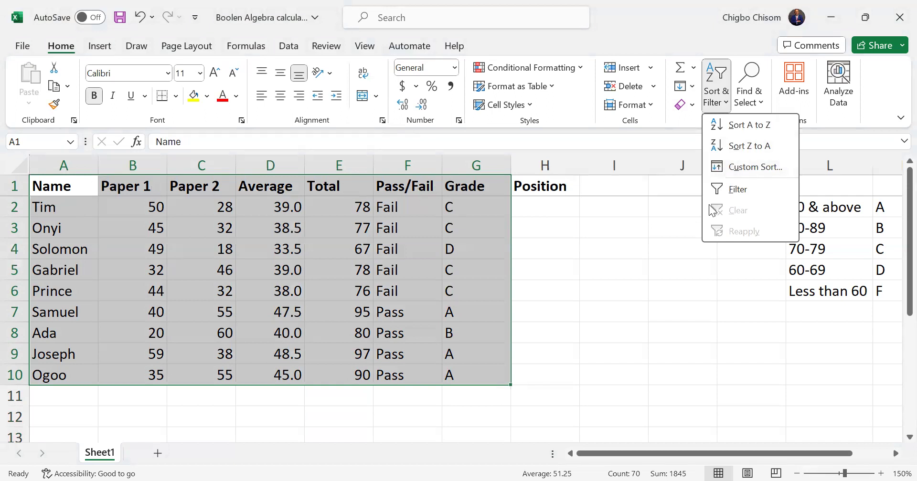
pyautogui.click(729, 170)
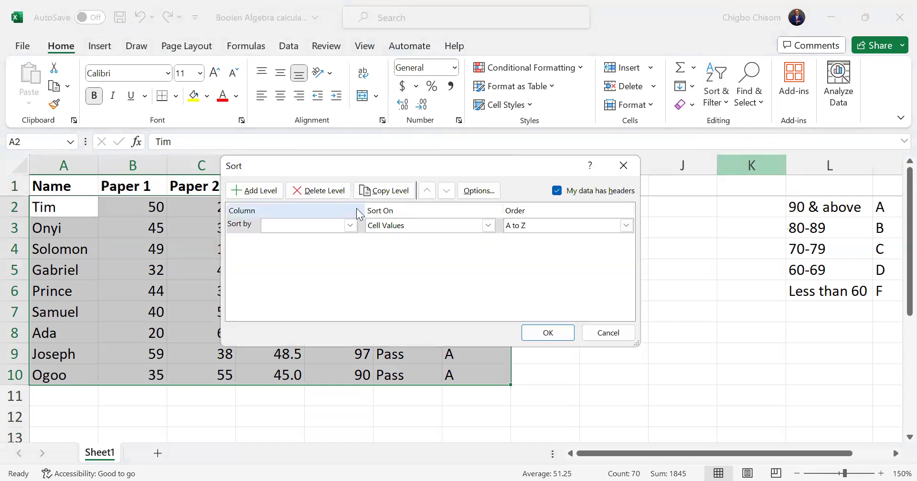
pyautogui.click(350, 225)
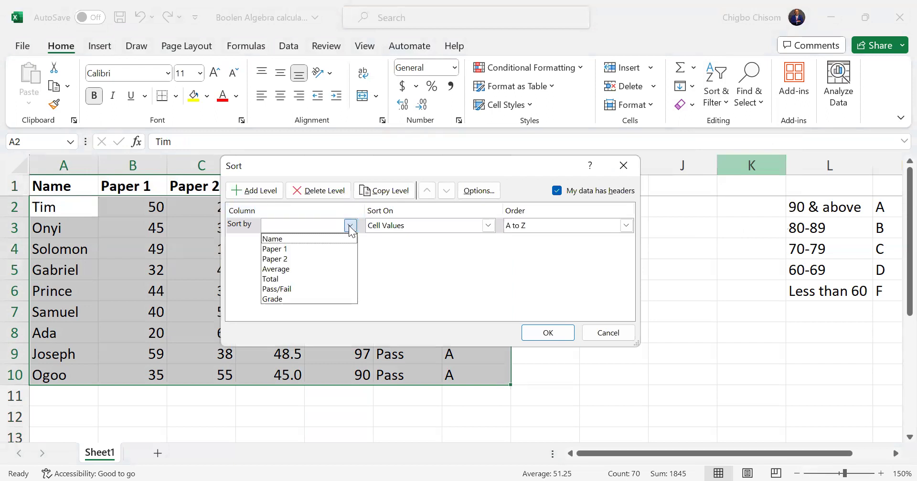
pyautogui.click(299, 279)
pyautogui.click(353, 226)
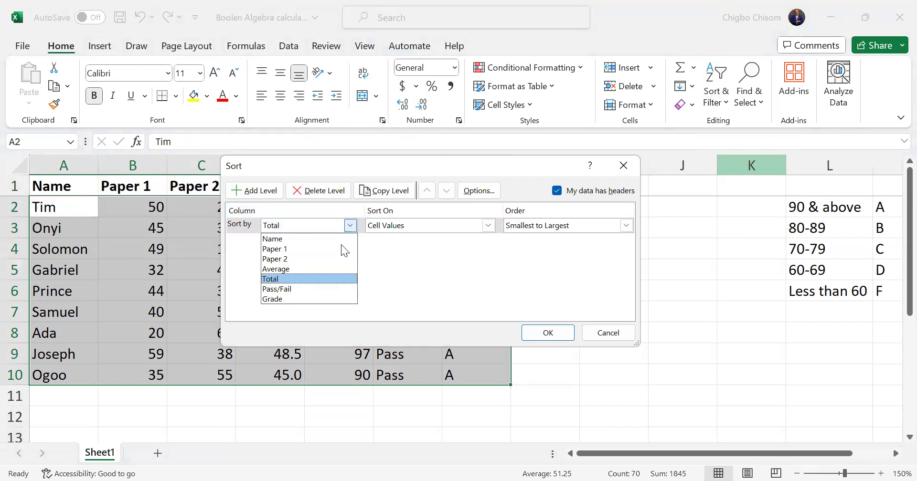
pyautogui.click(312, 267)
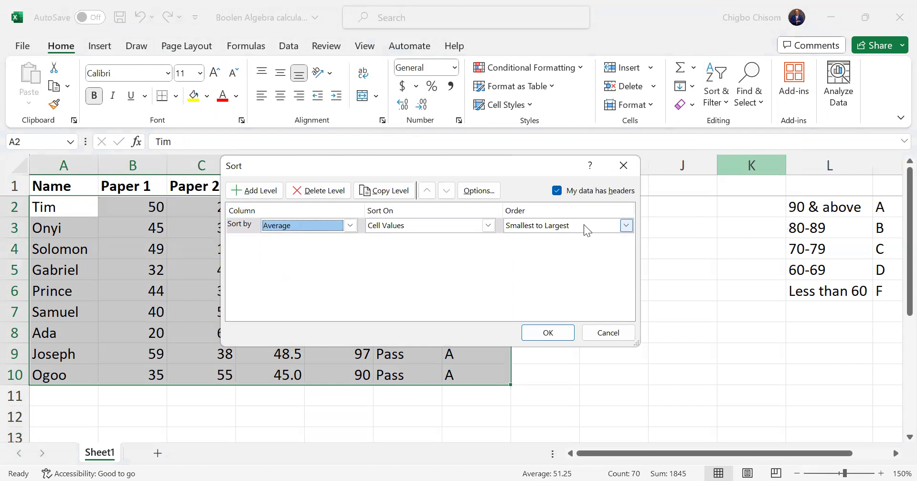
pyautogui.click(626, 226)
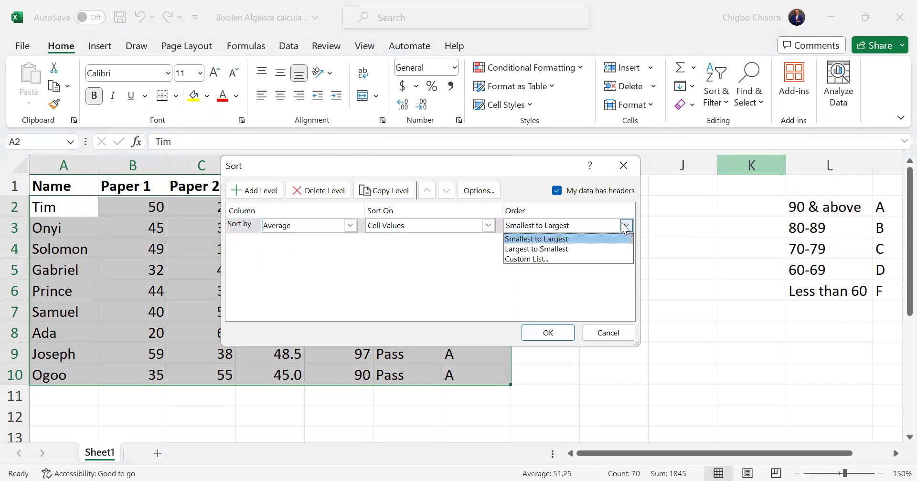
pyautogui.click(559, 248)
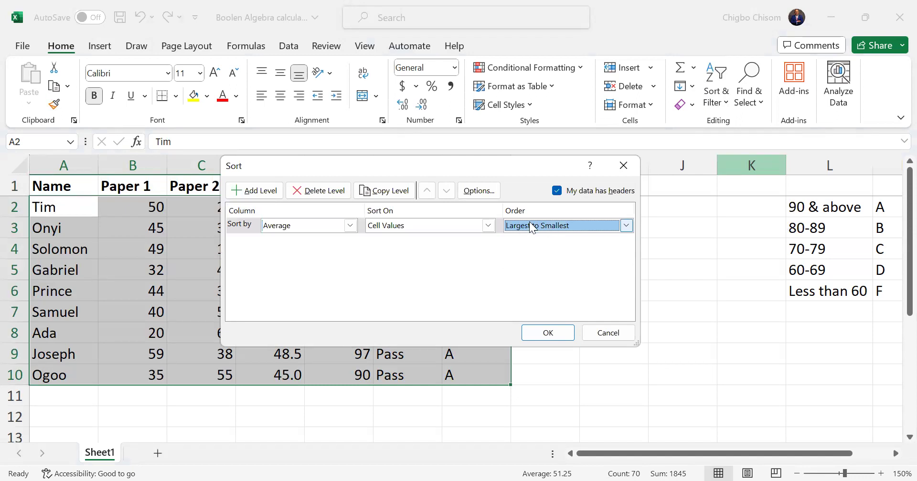
pyautogui.click(350, 225)
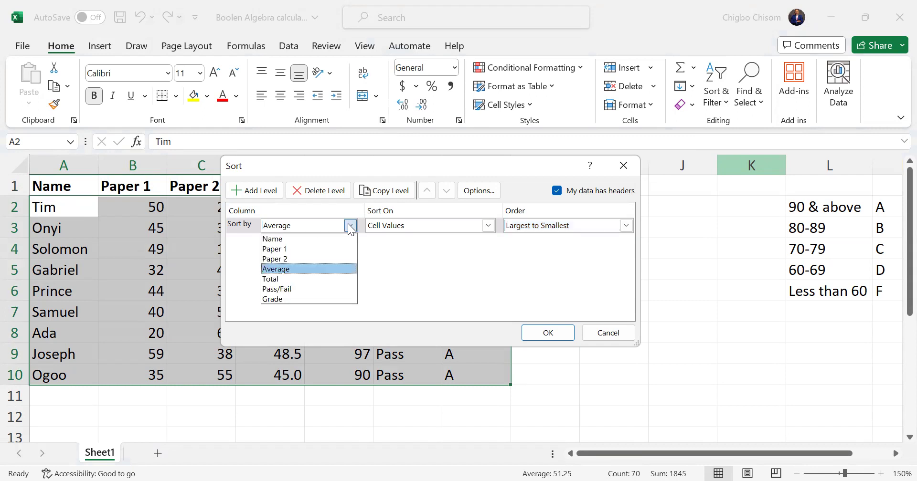
pyautogui.click(316, 270)
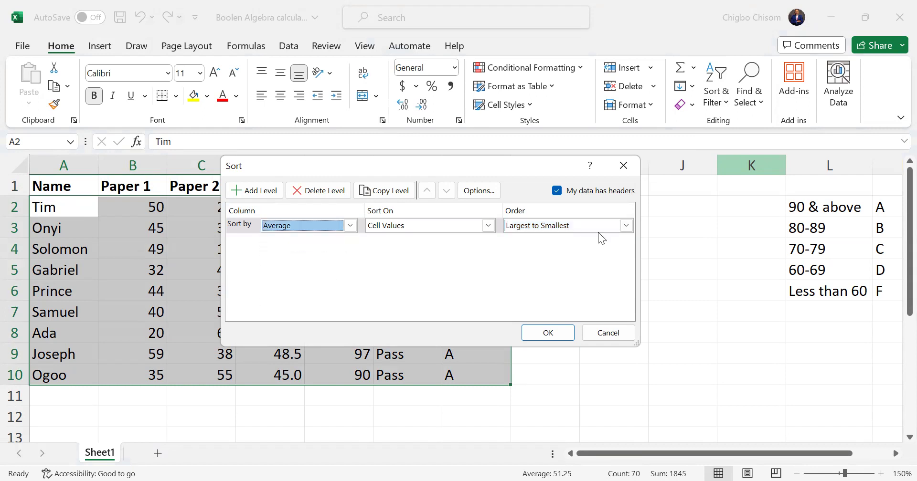
pyautogui.click(557, 332)
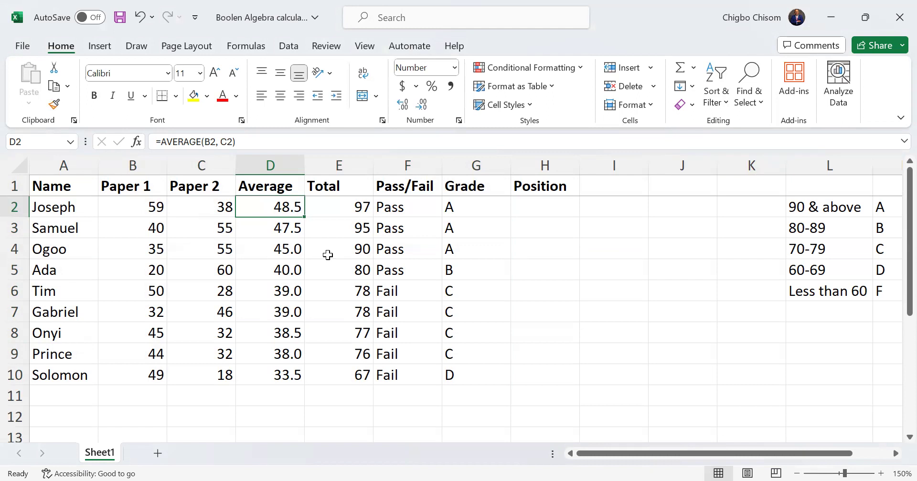
# Try to fill the Position column down from H2 starting with Ist, and undo the fill
pyautogui.click(543, 204)
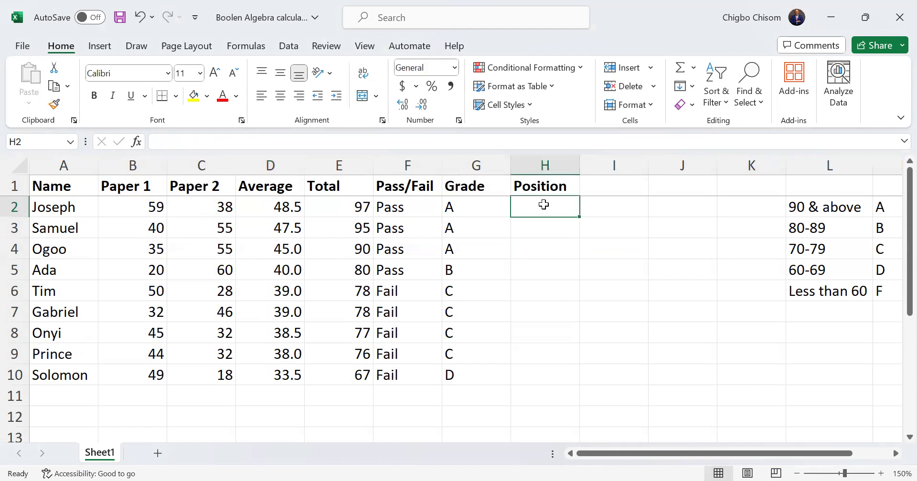
pyautogui.write('Ist')
pyautogui.press('Return')
pyautogui.click(543, 204)
pyautogui.moveTo(579, 217); pyautogui.dragTo(548, 359)
pyautogui.click(529, 206)
pyautogui.hotkey('ctrl', 'z')
# Change the Position entry in H2 to 1st
pyautogui.doubleClick(533, 208)
pyautogui.press('BackSpace')
pyautogui.press('BackSpace')
pyautogui.press('BackSpace')
pyautogui.write('1st')
pyautogui.press('Return')
# Enter 2nd in H3 and fill the ordinal positions down to H10
pyautogui.click(563, 205)
pyautogui.click(554, 235)
pyautogui.write('2nd')
pyautogui.click(550, 208)
pyautogui.moveTo(551, 208); pyautogui.dragTo(563, 378)
pyautogui.click(632, 372)
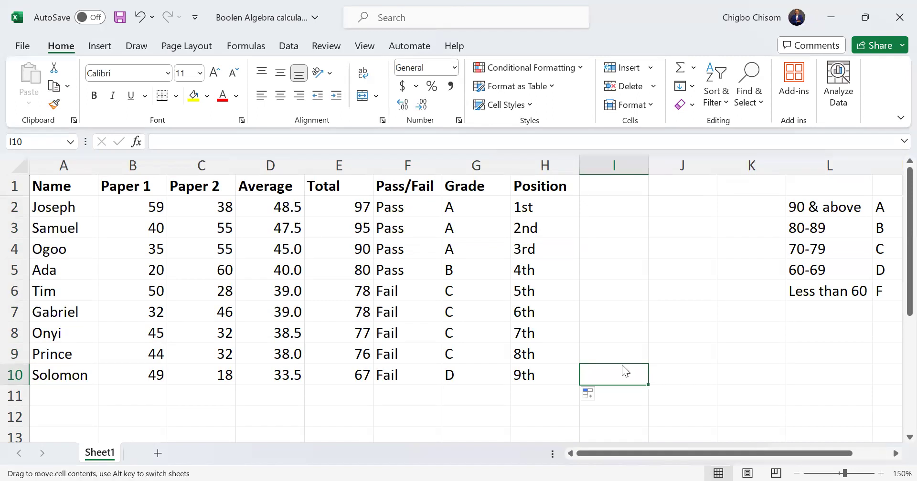
# Review the Position, Grade and Pass/Fail entries of the first student in row 2
pyautogui.click(544, 206)
pyautogui.click(476, 207)
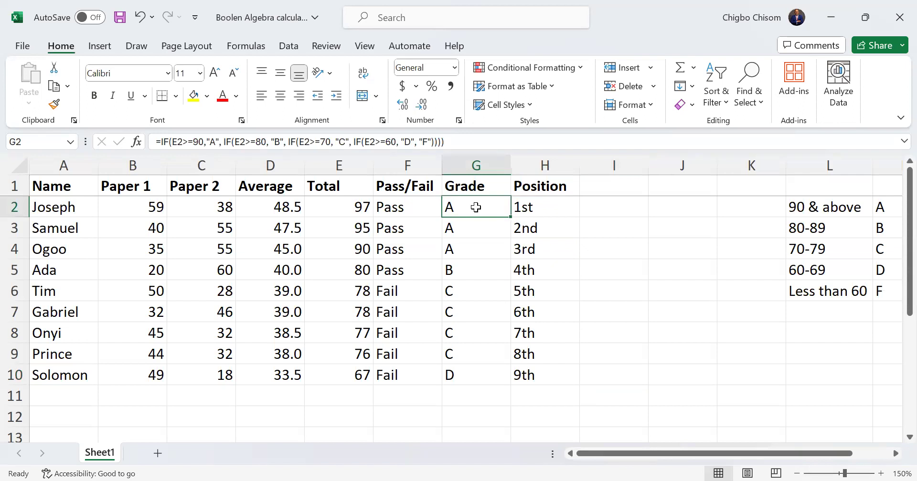
pyautogui.click(416, 207)
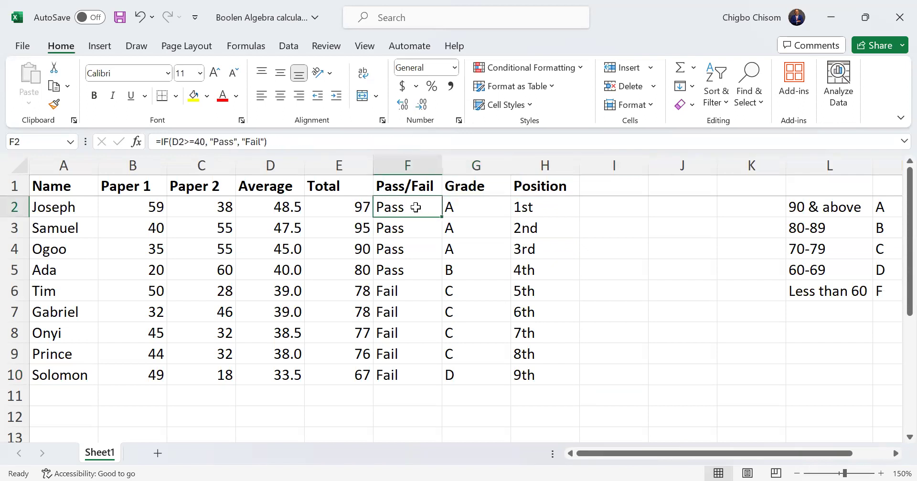
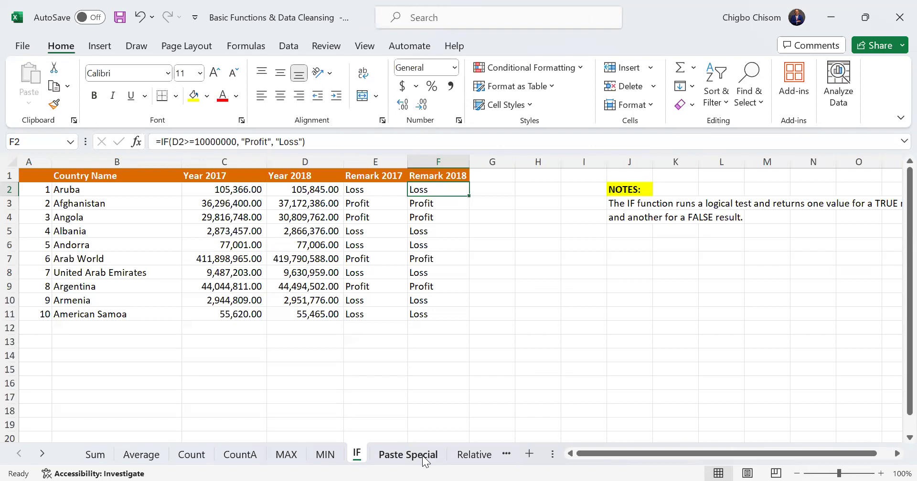
# Open the Paste Special sheet and select the first source cell, D10, of exercise a in Problem 1A
pyautogui.click(409, 455)
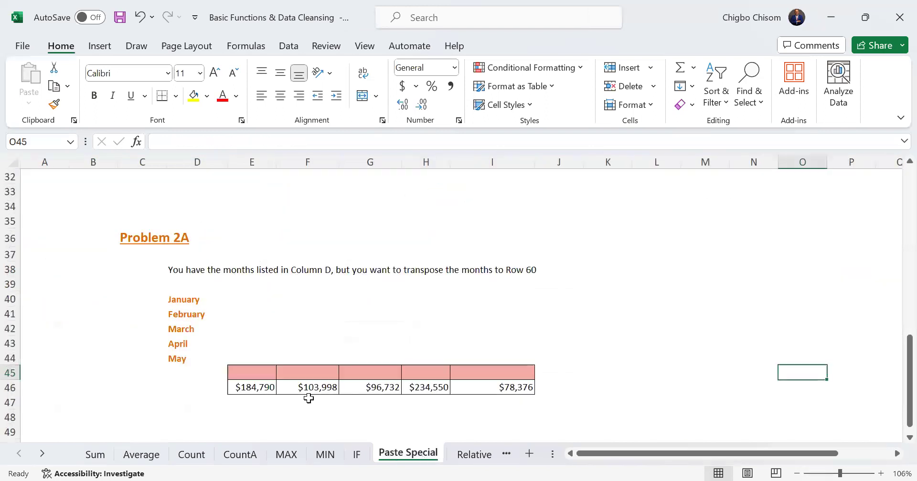
pyautogui.moveTo(897, 358); pyautogui.dragTo(896, 185)
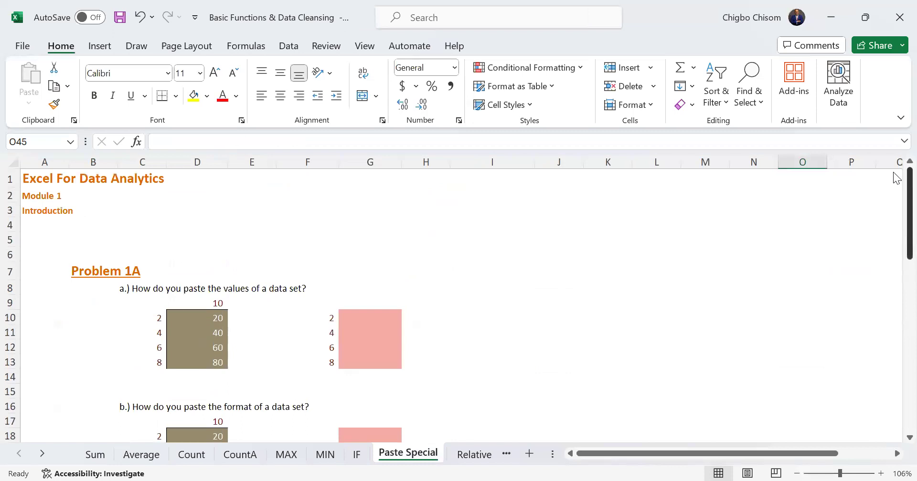
pyautogui.click(196, 317)
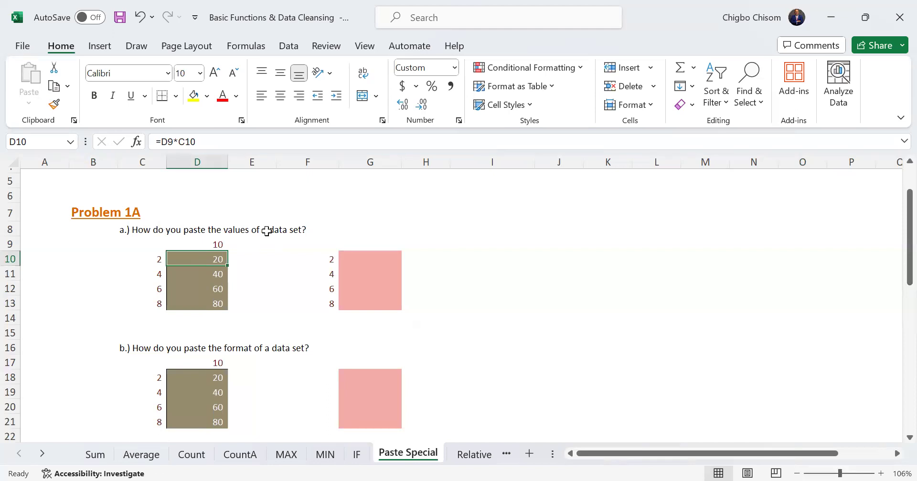
pyautogui.moveTo(203, 262); pyautogui.dragTo(219, 304)
pyautogui.hotkey('ctrl', 'c')
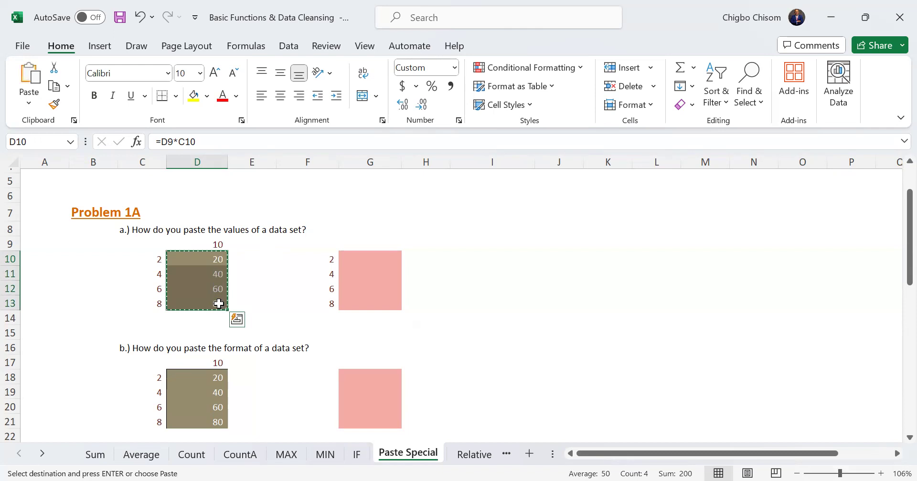
pyautogui.click(219, 302)
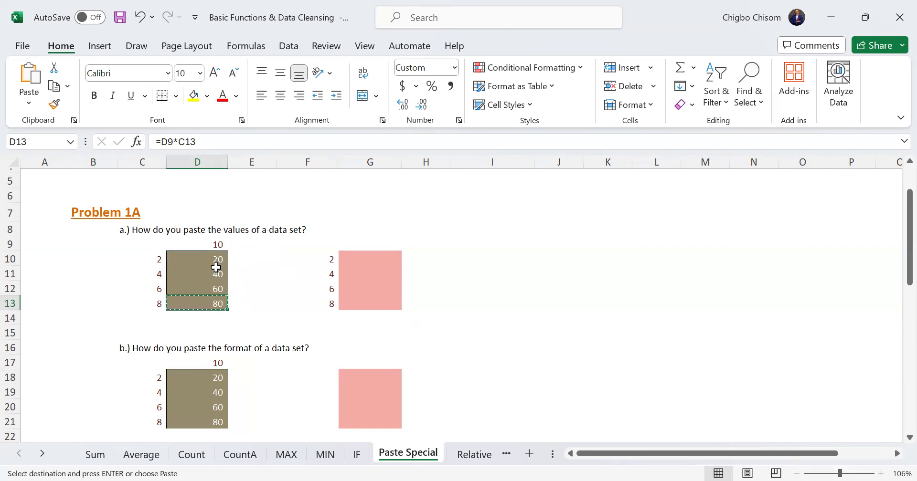
# Copy D10:D13 and paste only its values into the range starting at G10 using Paste Special
pyautogui.moveTo(216, 265); pyautogui.dragTo(213, 307)
pyautogui.hotkey('ctrl', 'c')
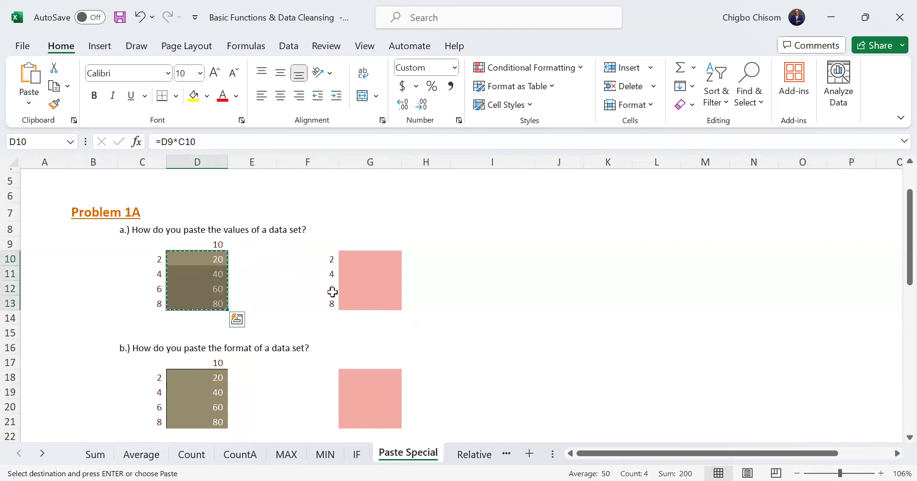
pyautogui.click(363, 257)
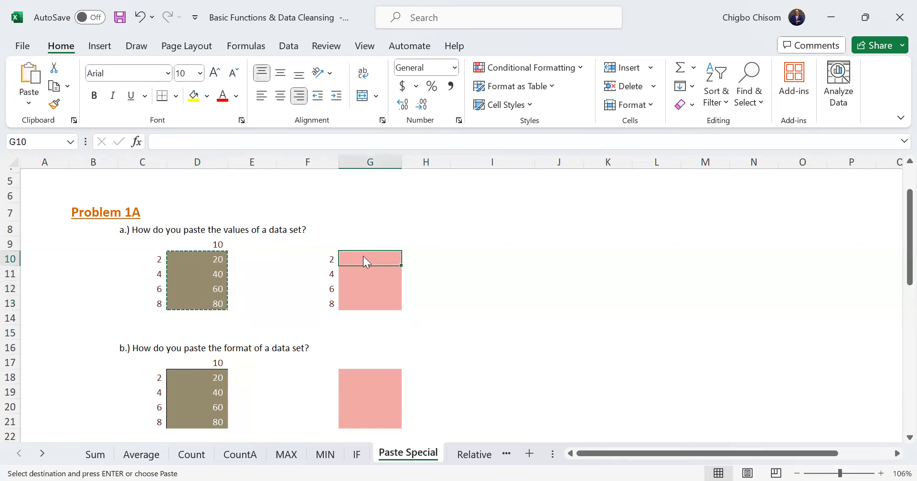
pyautogui.hotkey('ctrl', 'alt', 'v')
pyautogui.click(312, 223)
pyautogui.click(490, 380)
pyautogui.click(485, 377)
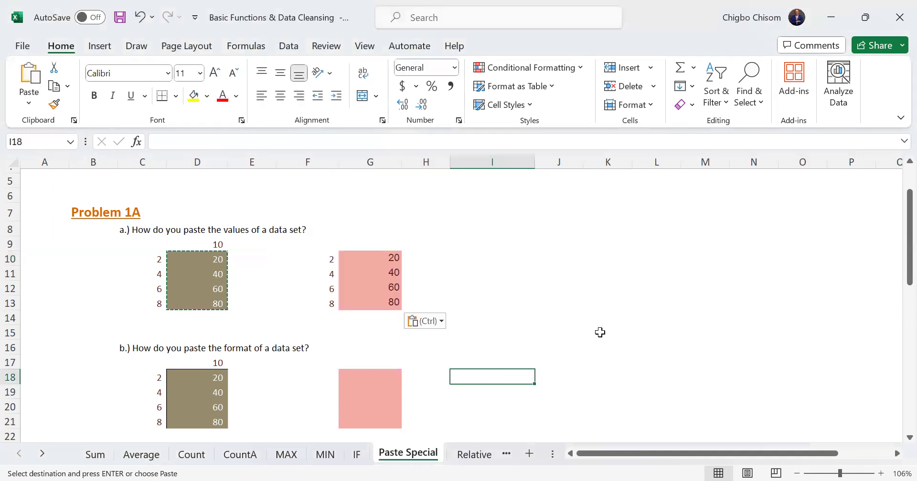
# Copy D18:D21 in exercise b and paste only its formats into the range starting at G18
pyautogui.scroll(-2, 894, 263)
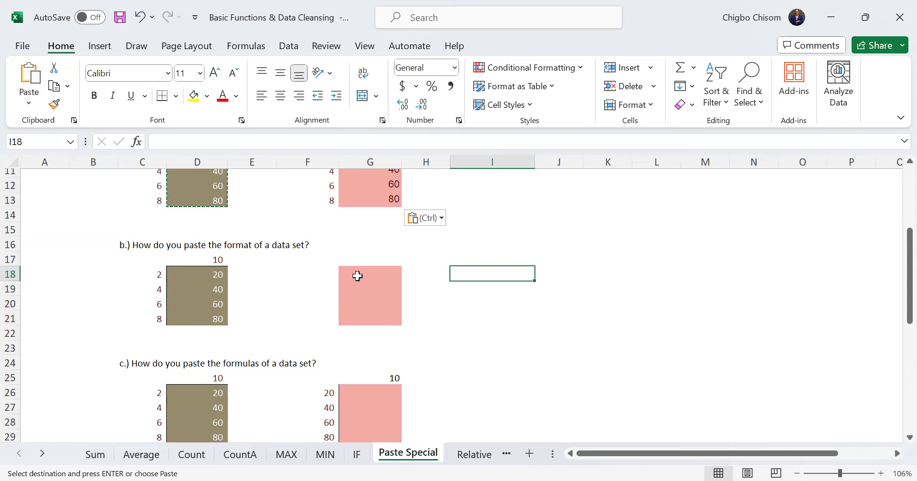
pyautogui.moveTo(205, 276); pyautogui.dragTo(213, 321)
pyautogui.hotkey('ctrl', 'c')
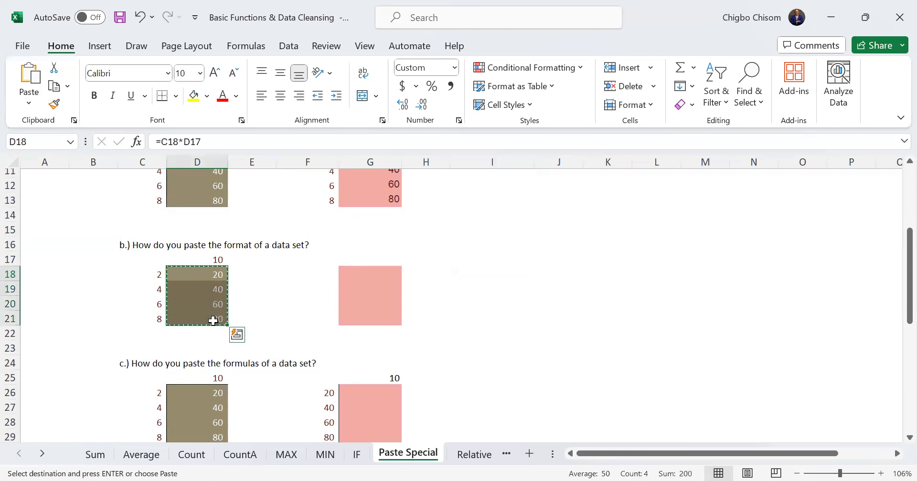
pyautogui.click(362, 270)
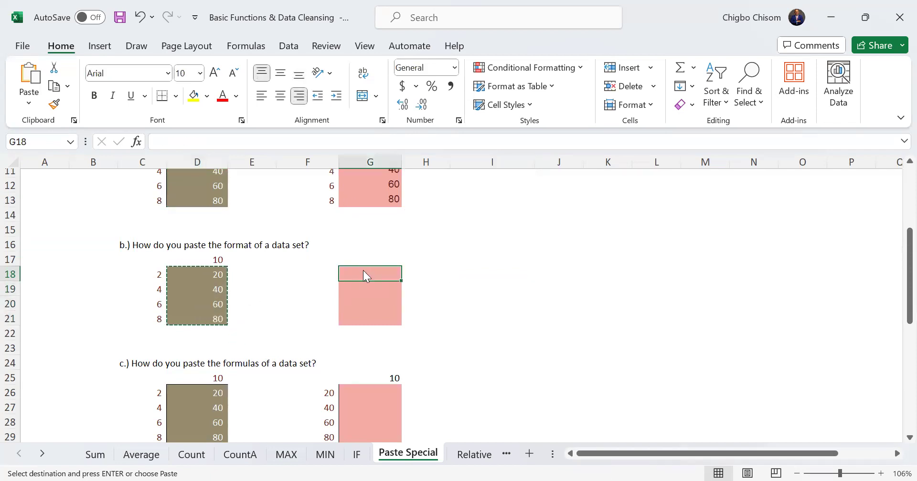
pyautogui.hotkey('ctrl', 'alt', 'v')
pyautogui.click(311, 238)
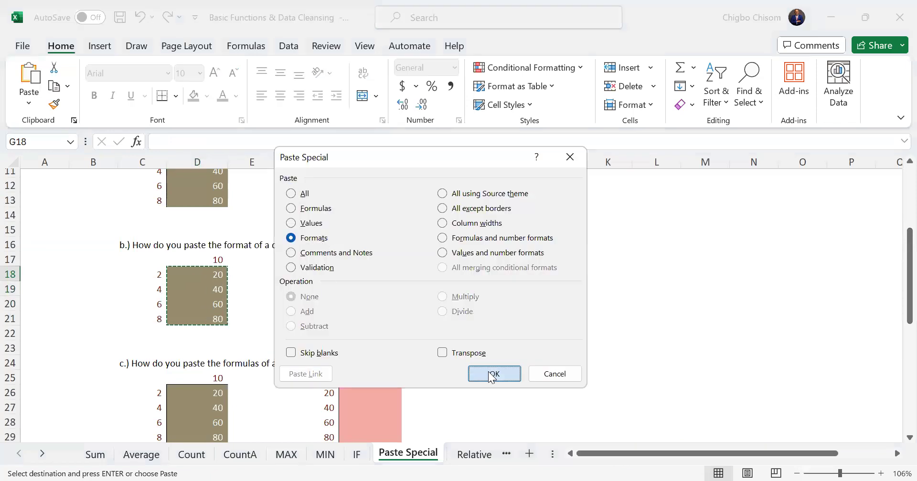
pyautogui.click(492, 375)
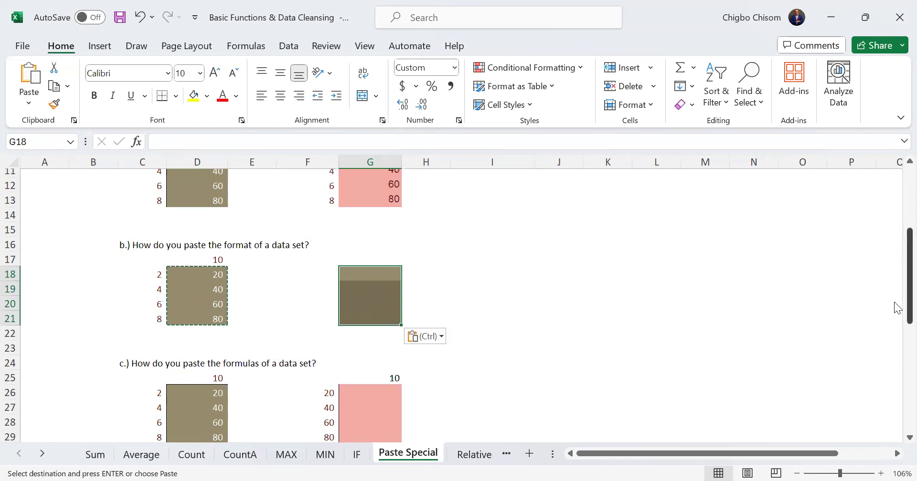
# Copy D26:D29 in exercise c and paste only its formulas into the range starting at G26
pyautogui.scroll(-2, 897, 308)
pyautogui.click(375, 304)
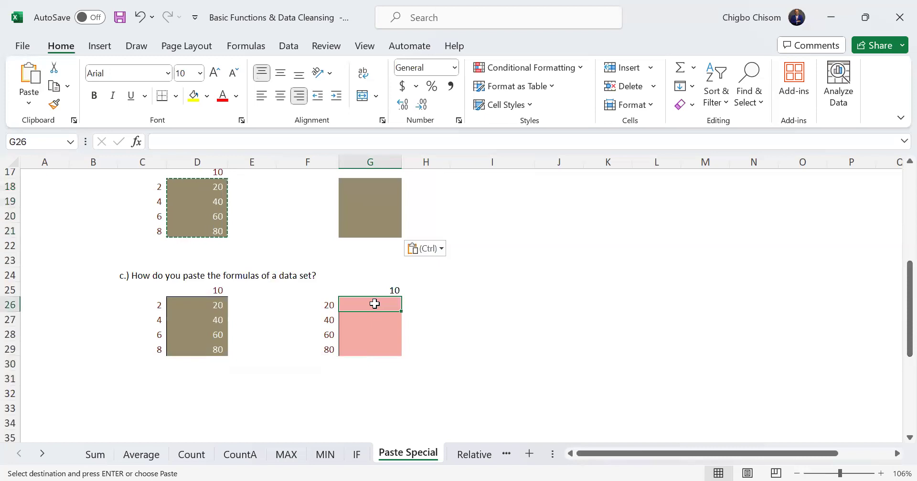
pyautogui.click(192, 305)
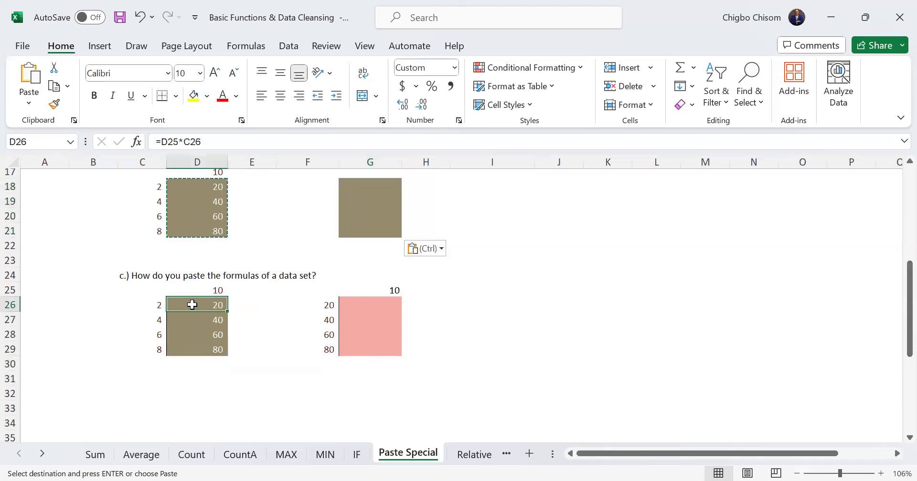
pyautogui.click(355, 302)
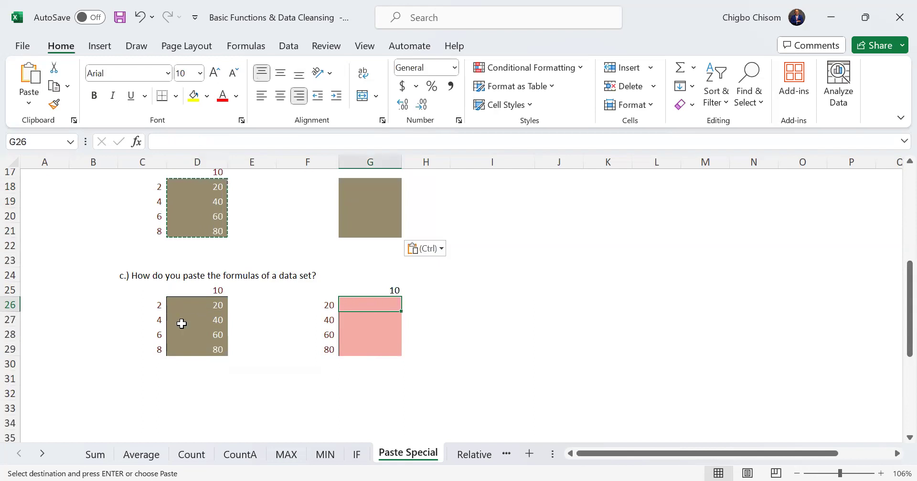
pyautogui.moveTo(194, 300); pyautogui.dragTo(207, 347)
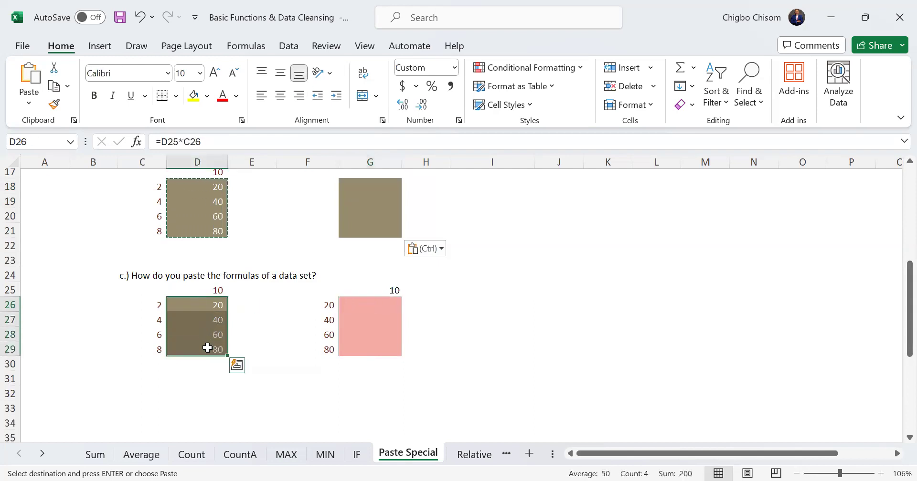
pyautogui.hotkey('ctrl', 'c')
pyautogui.click(359, 305)
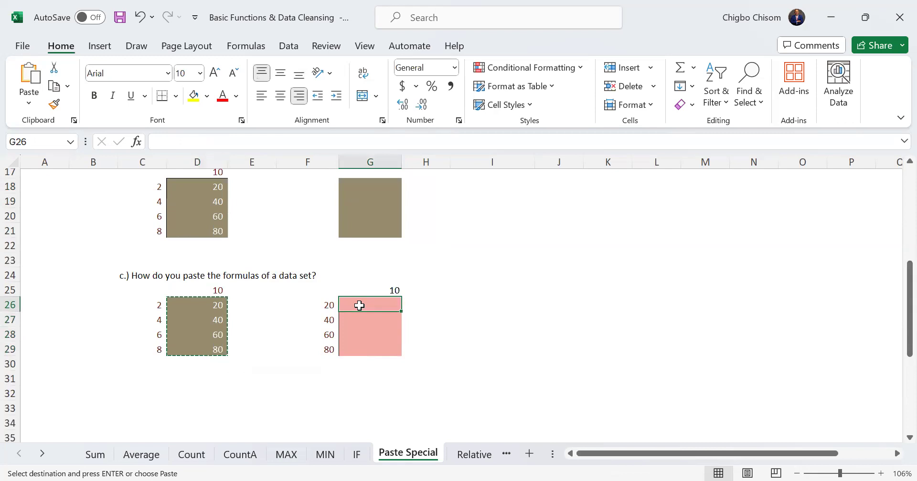
pyautogui.hotkey('ctrl', 'alt', 'v')
pyautogui.click(307, 239)
pyautogui.click(309, 209)
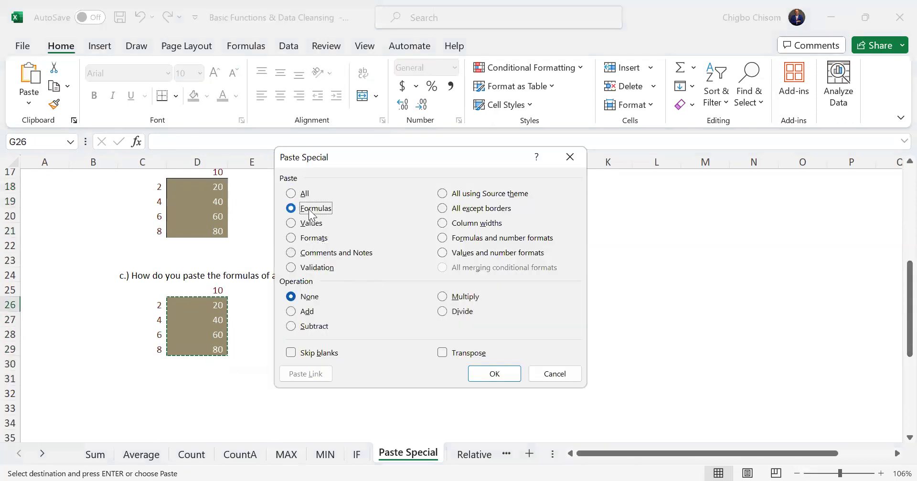
pyautogui.click(485, 380)
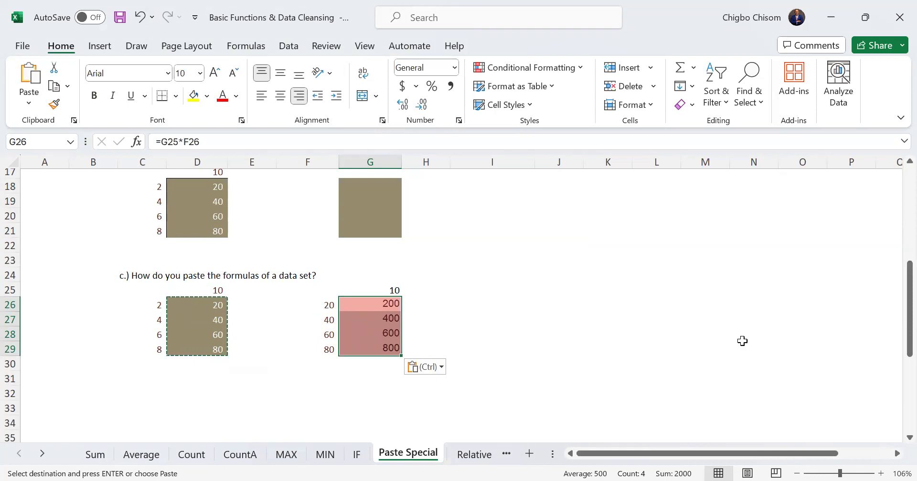
# Review the pasted ranges in column G for the three exercises of Problem 1A
pyautogui.moveTo(894, 320); pyautogui.dragTo(894, 262)
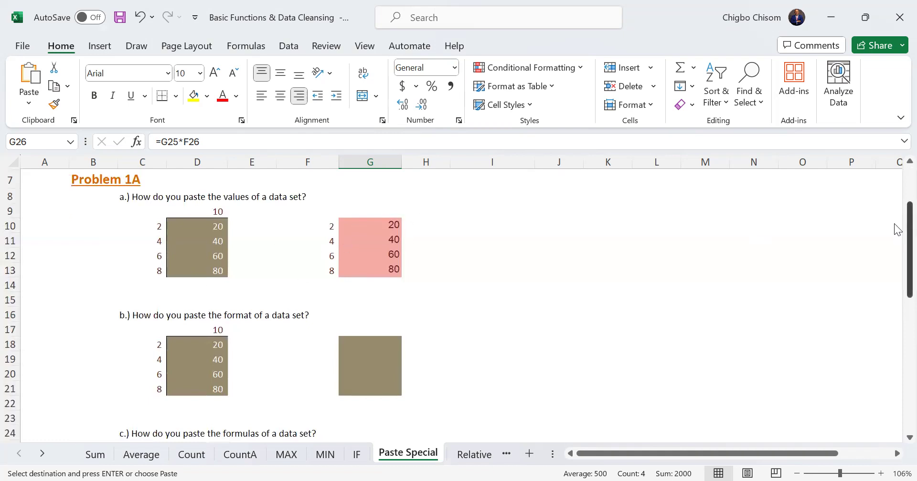
pyautogui.moveTo(894, 221); pyautogui.dragTo(894, 266)
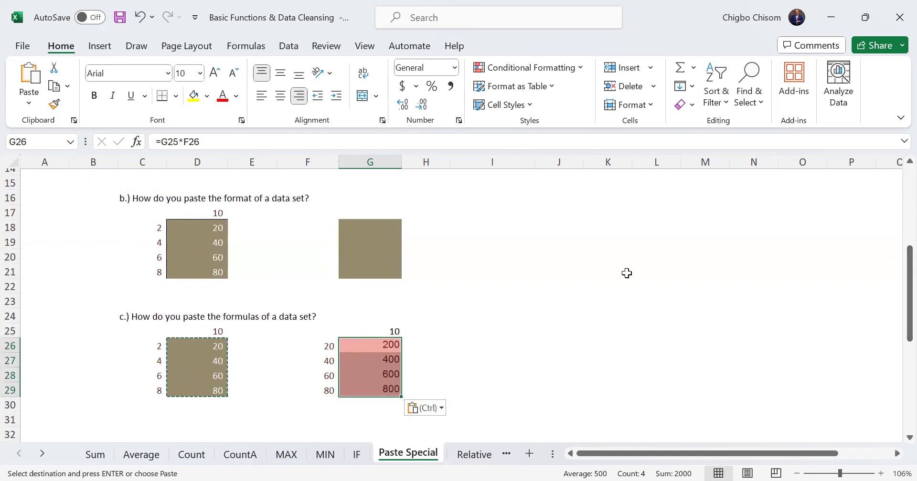
pyautogui.scroll(3, 896, 281)
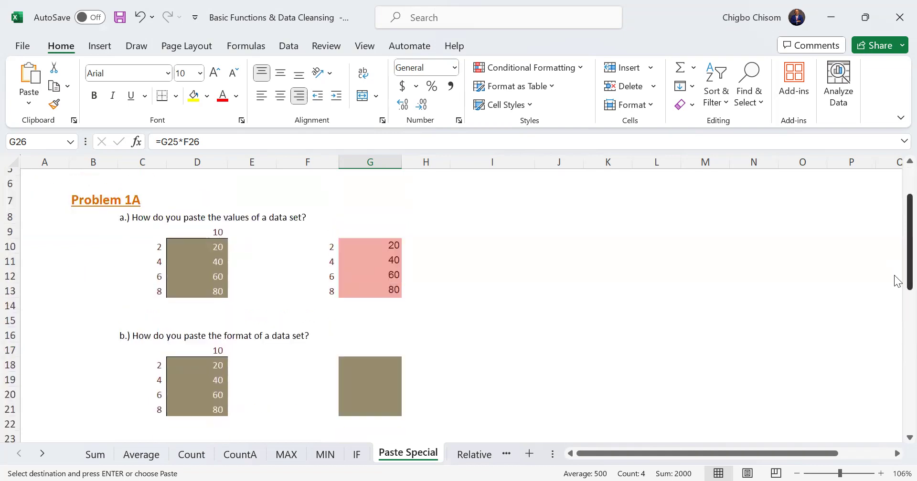
# Copy the months January to May from D40:D44 in Problem 2A and paste them transposed into row 45 starting at E45
pyautogui.scroll(-7, 897, 334)
pyautogui.scroll(-1, 896, 364)
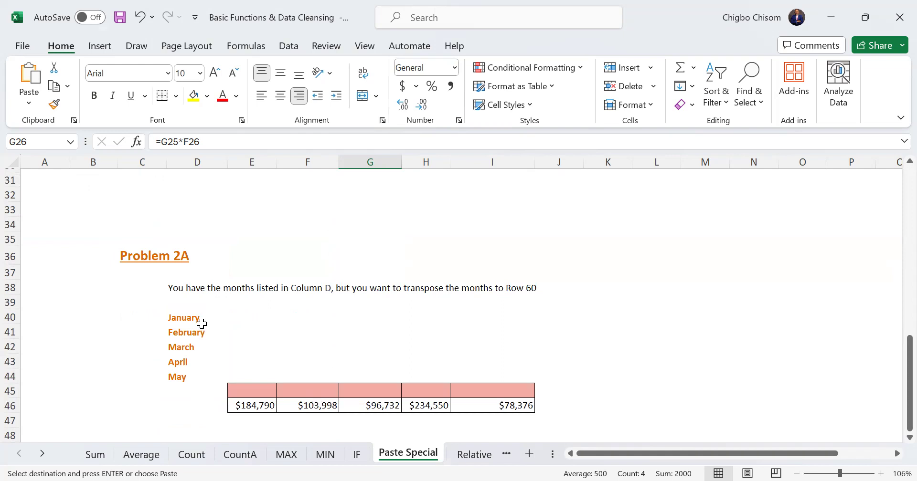
pyautogui.moveTo(191, 320); pyautogui.dragTo(194, 377)
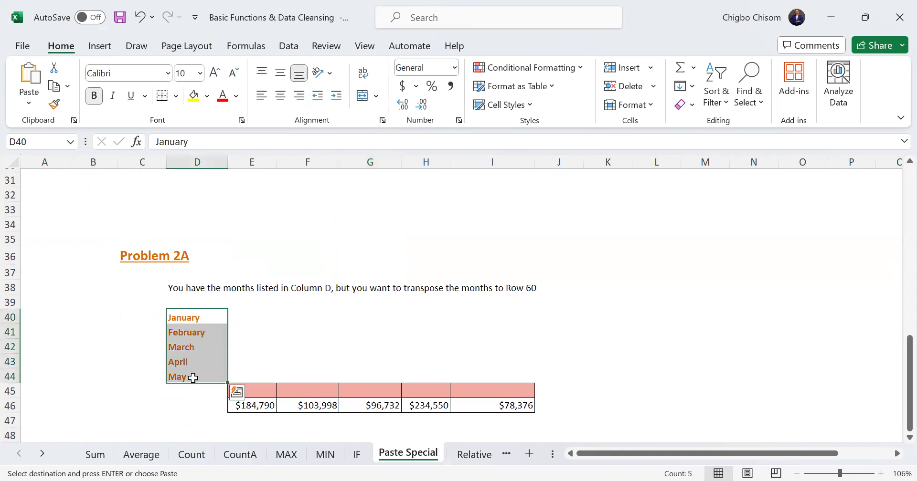
pyautogui.hotkey('ctrl', 'v')
pyautogui.moveTo(184, 317); pyautogui.dragTo(187, 376)
pyautogui.hotkey('ctrl', 'c')
pyautogui.click(266, 391)
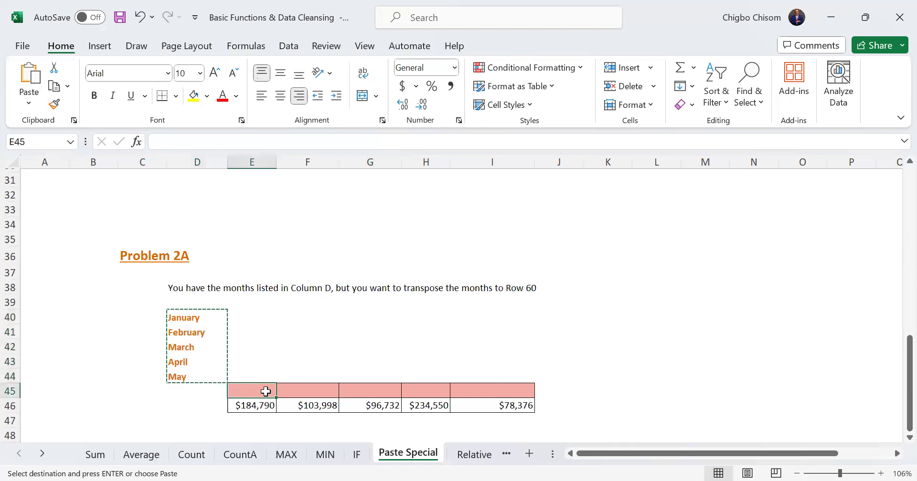
pyautogui.hotkey('ctrl', 'alt', 'v')
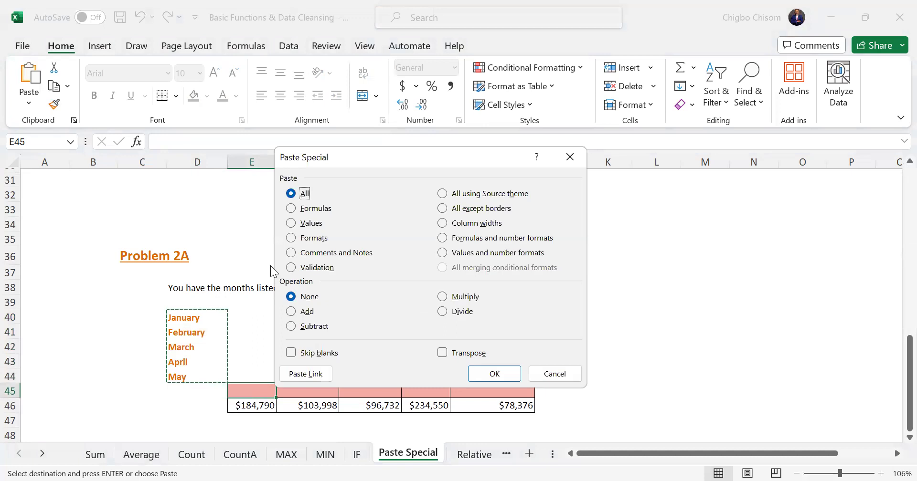
pyautogui.click(453, 355)
pyautogui.click(495, 374)
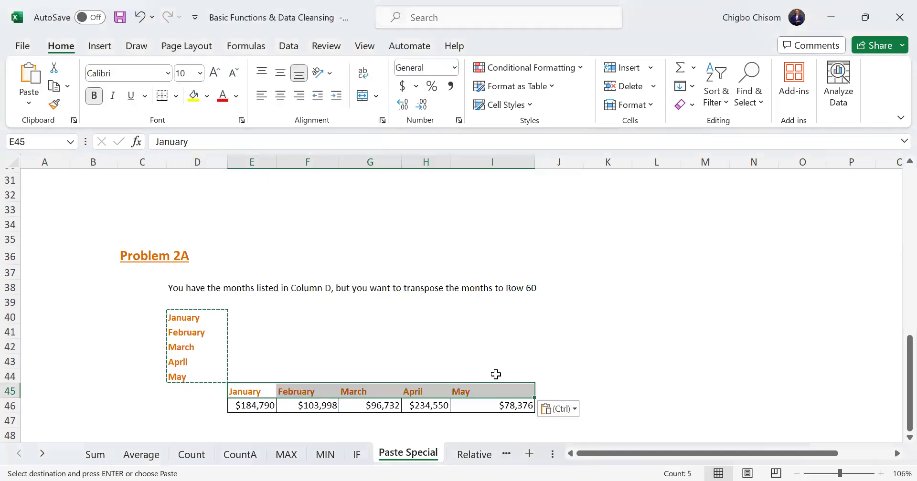
pyautogui.click(574, 362)
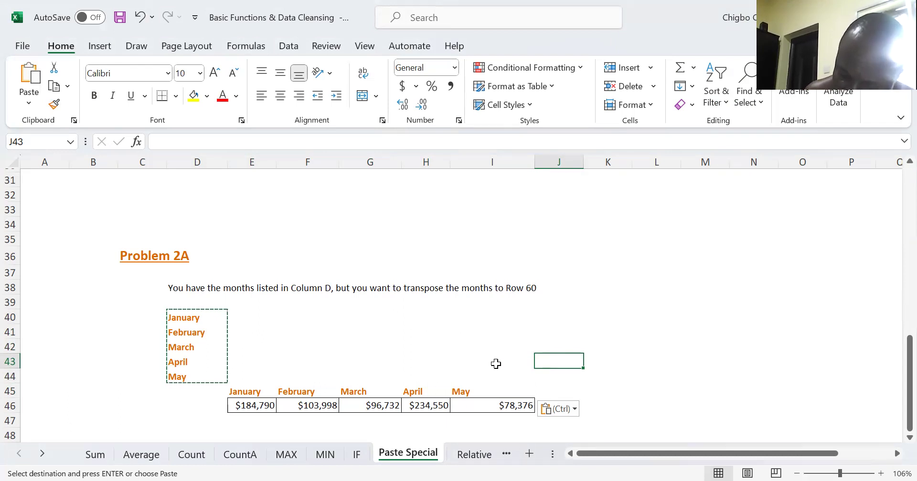
# Look through the Relative, Absolute and Mixed Referencing sheets and return to Relative Referencing
pyautogui.click(477, 457)
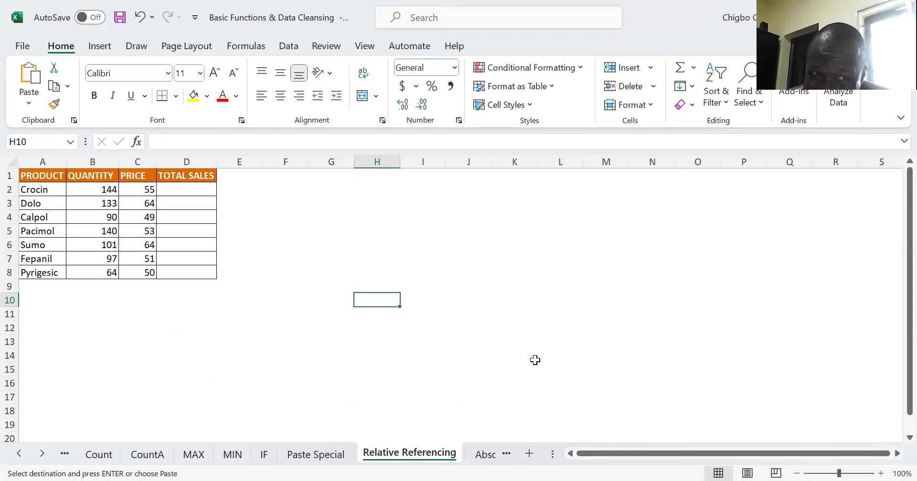
pyautogui.click(491, 457)
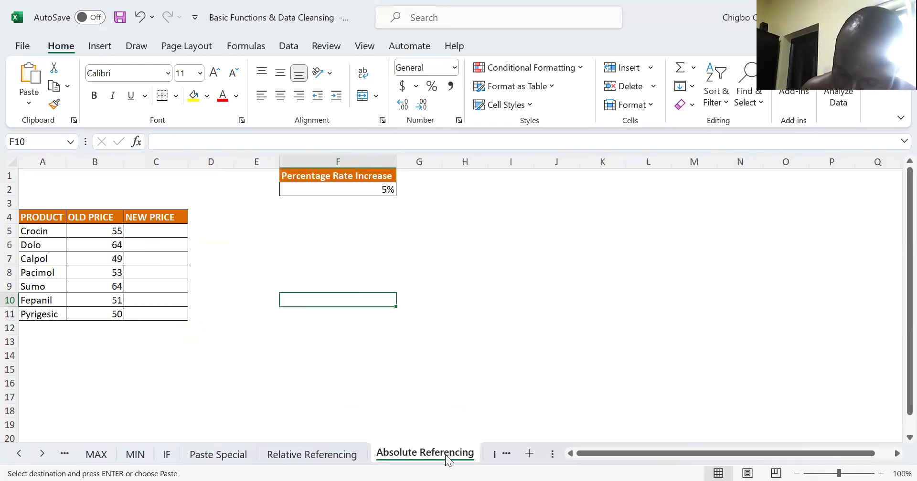
pyautogui.click(493, 457)
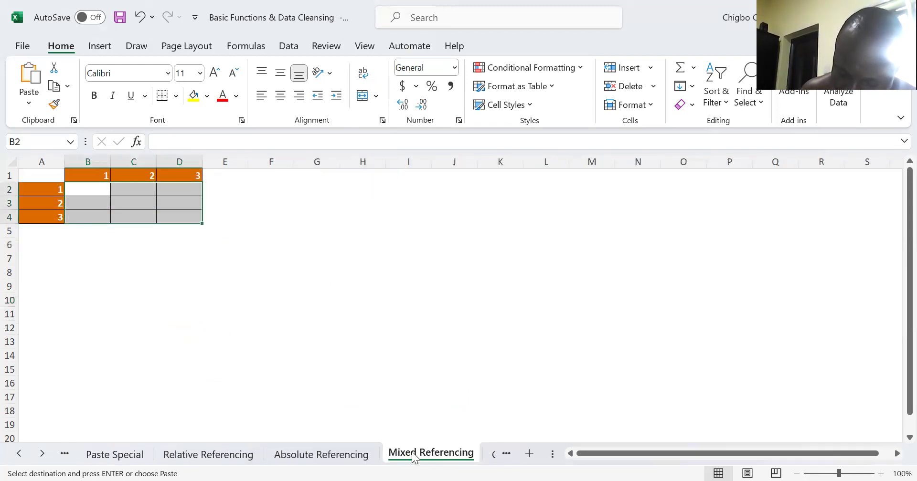
pyautogui.click(204, 453)
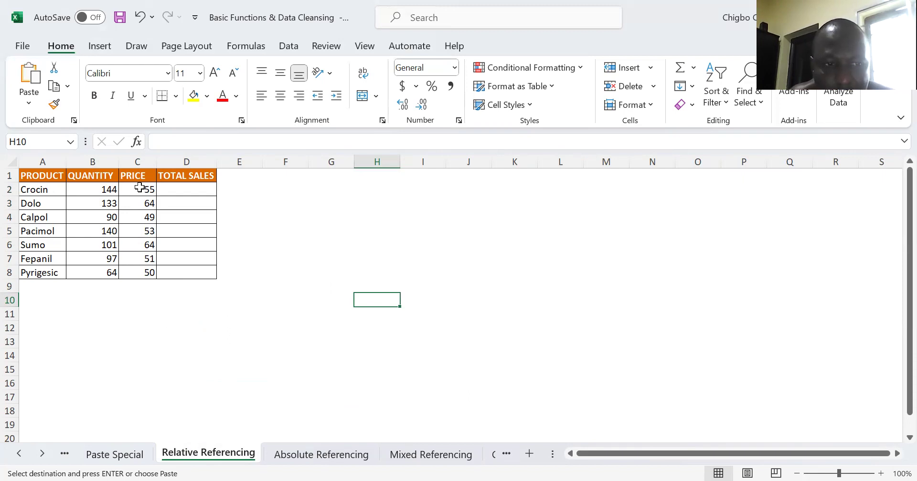
# Examine the Total Sales, Quantity and Price cells for Crocin in row 2
pyautogui.click(189, 188)
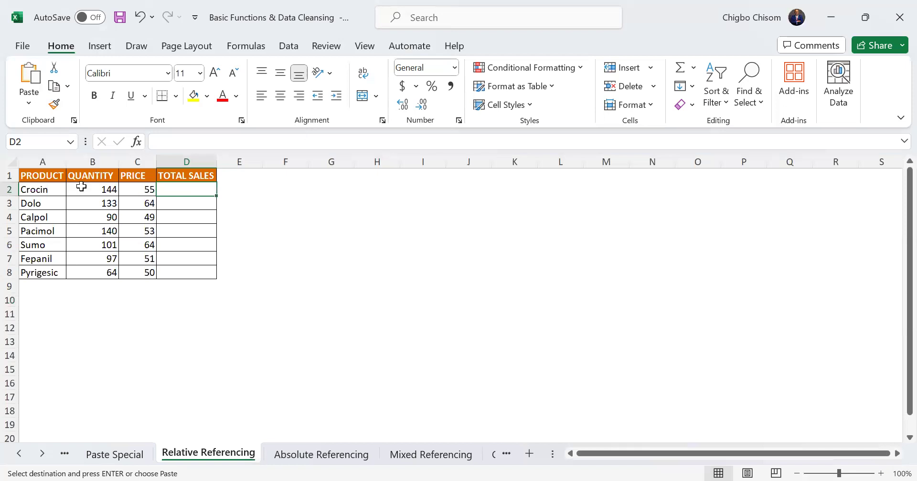
pyautogui.click(81, 186)
pyautogui.click(136, 191)
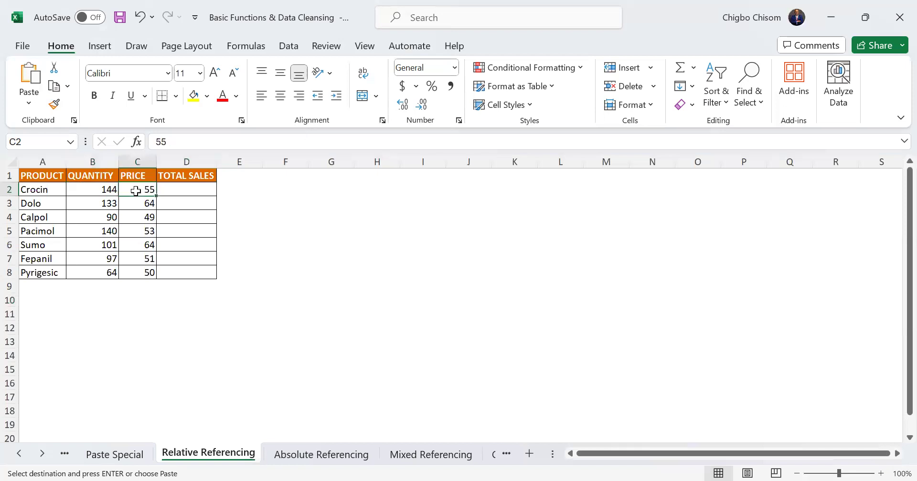
# Calculate Crocin's total sales in D2 with the formula =B2*C2
pyautogui.click(173, 190)
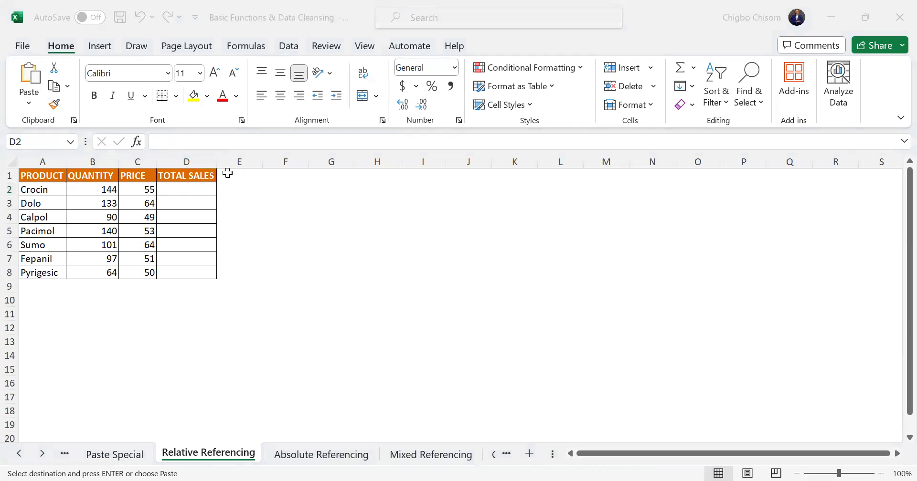
pyautogui.click(191, 193)
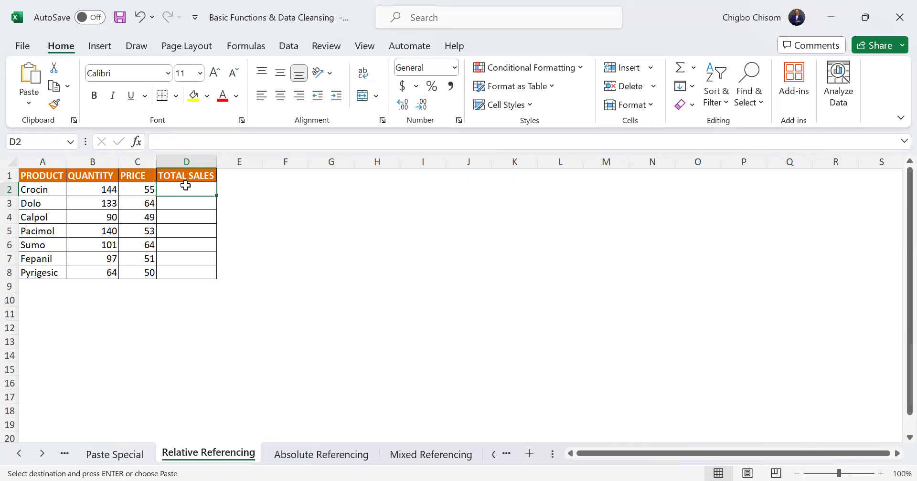
pyautogui.write('=')
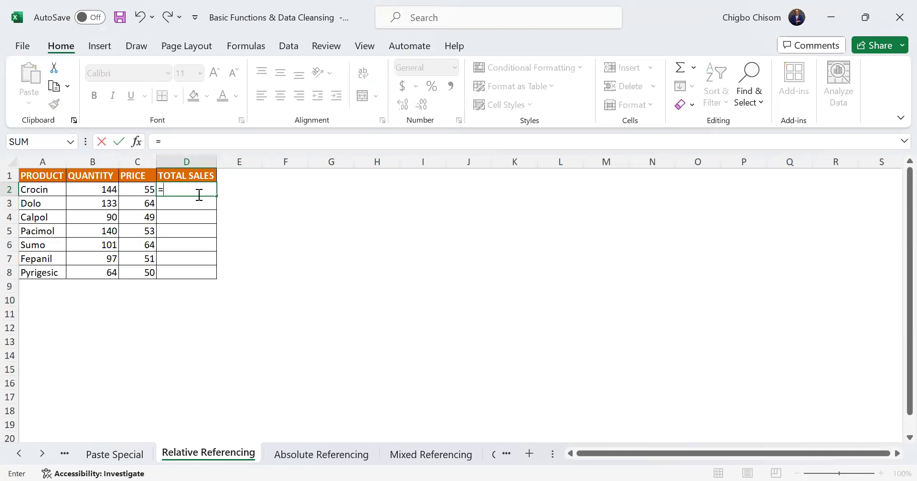
pyautogui.click(109, 190)
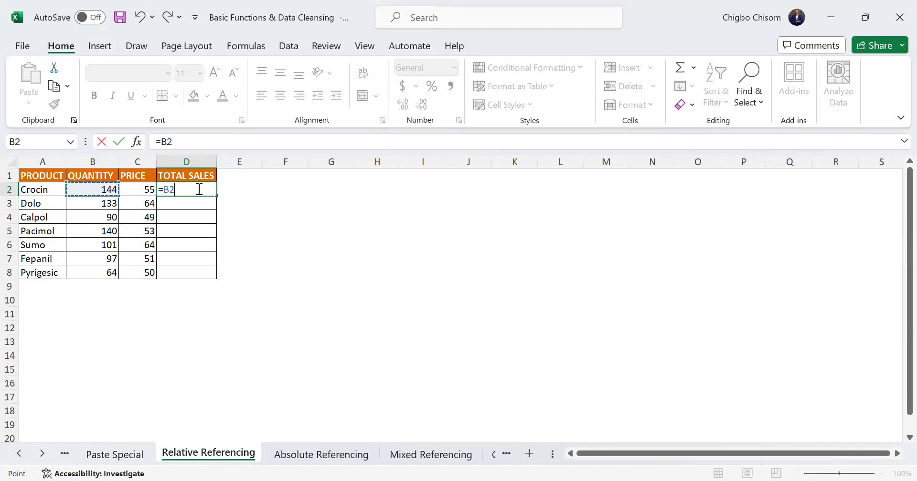
pyautogui.write('*')
pyautogui.click(146, 189)
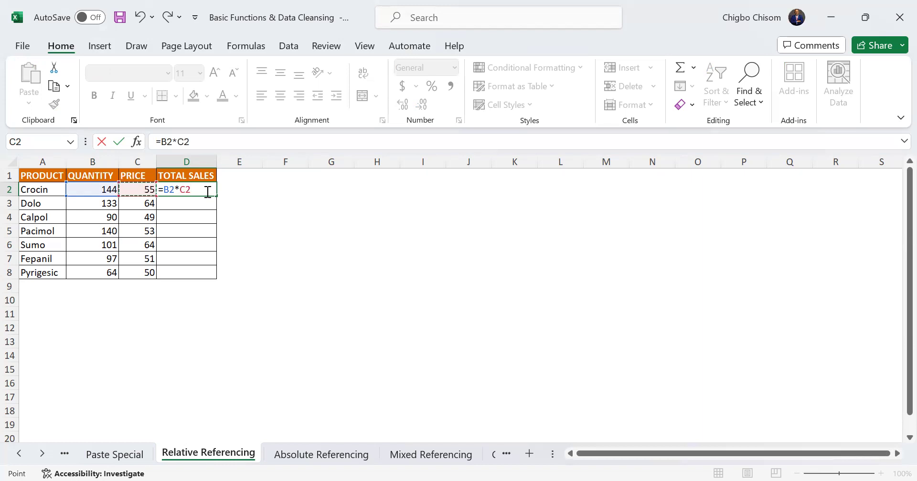
pyautogui.press('Return')
# Fill the Total Sales formula from D2 down through D8 for the remaining products
pyautogui.click(207, 188)
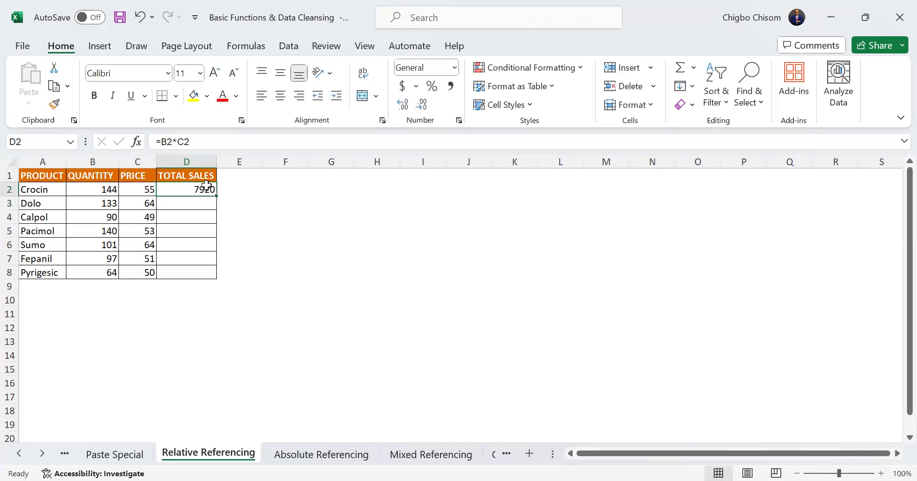
pyautogui.doubleClick(216, 195)
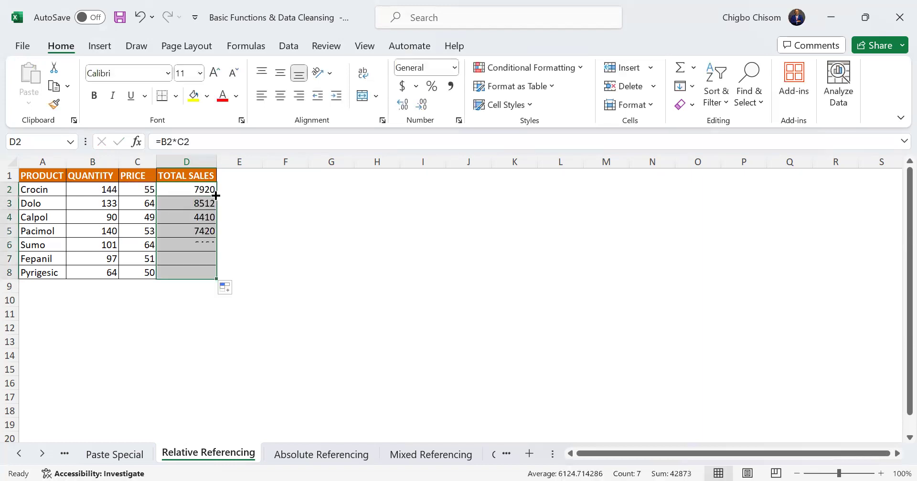
pyautogui.click(231, 240)
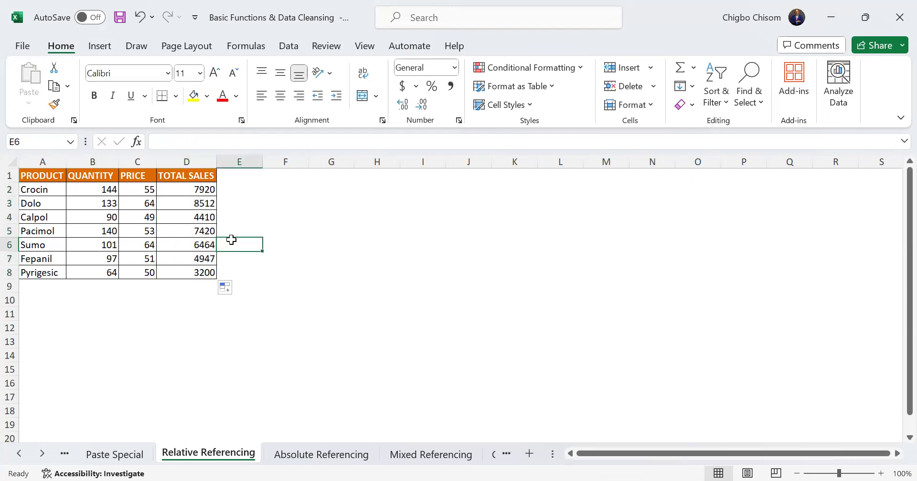
# Examine the formula in D2, the Quantity and Price cells it refers to, and the Total Sales range
pyautogui.click(184, 187)
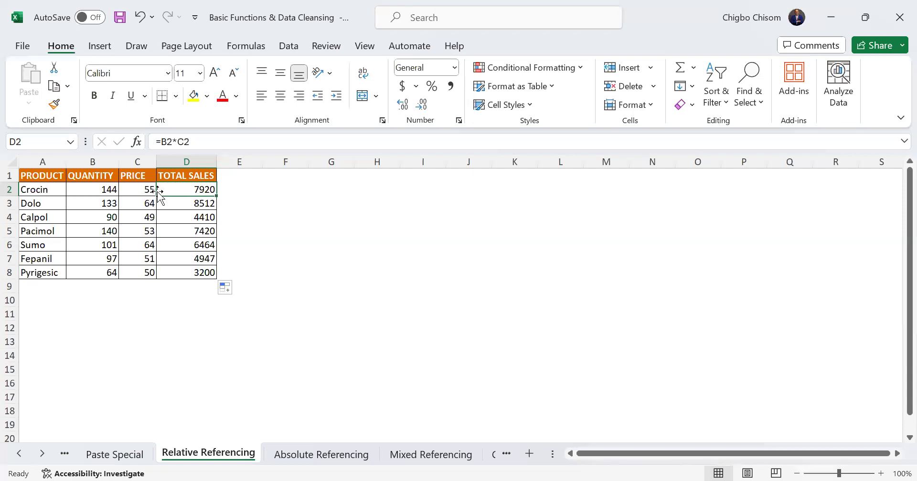
pyautogui.click(139, 189)
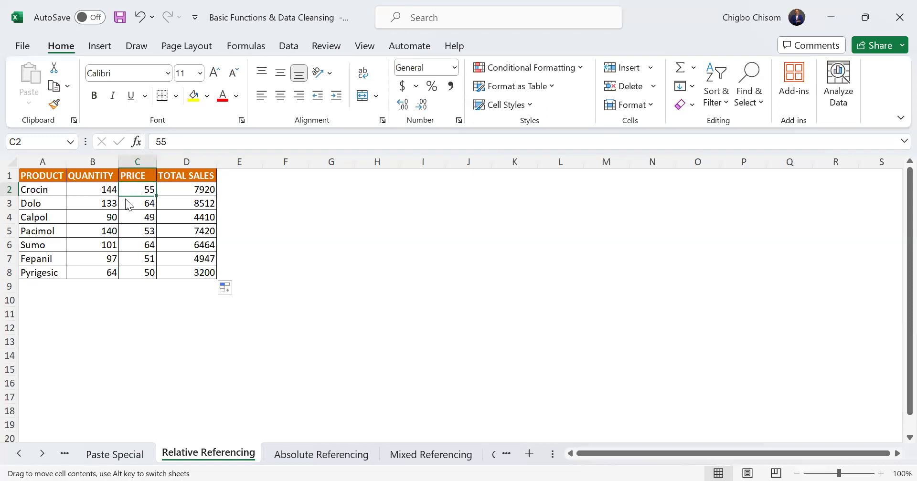
pyautogui.moveTo(113, 247); pyautogui.dragTo(112, 248)
pyautogui.click(559, 227)
pyautogui.moveTo(97, 187); pyautogui.dragTo(150, 270)
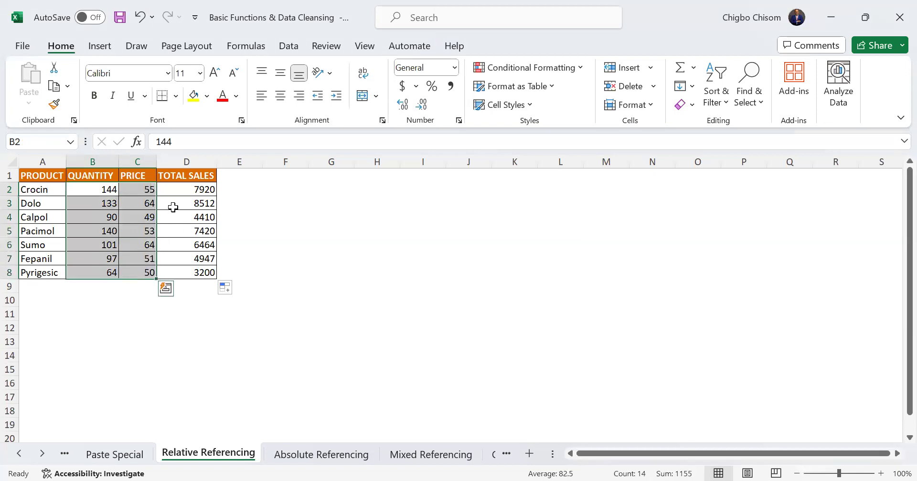
pyautogui.moveTo(210, 193); pyautogui.dragTo(213, 266)
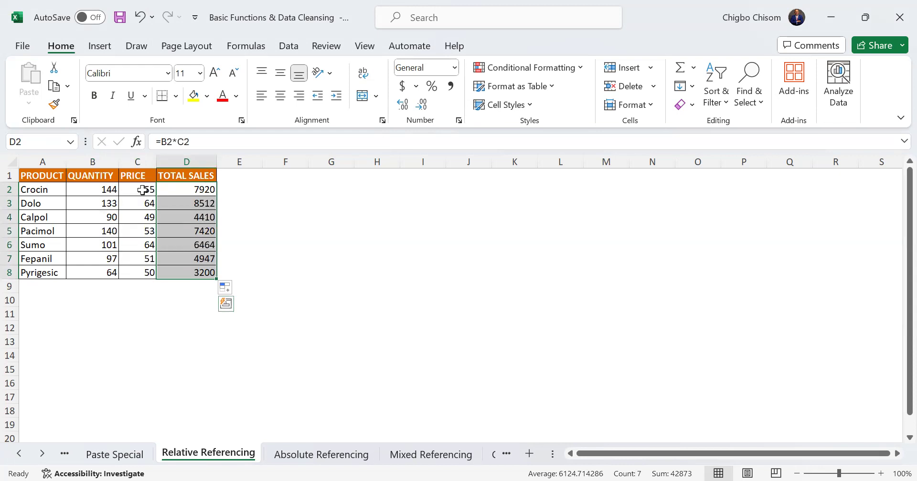
# Clear Crocin's price in C2, and enter 55 in the unrelated cell F2 and remove it again
pyautogui.click(142, 190)
pyautogui.press('Delete')
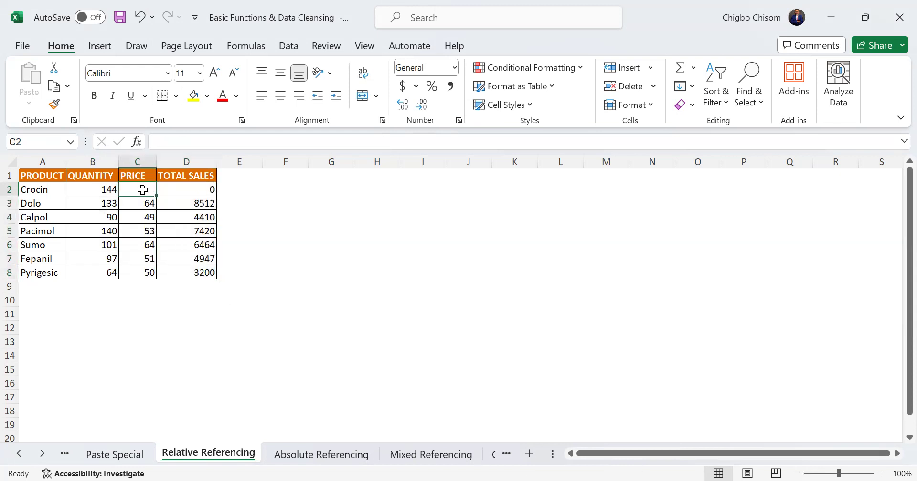
pyautogui.click(285, 192)
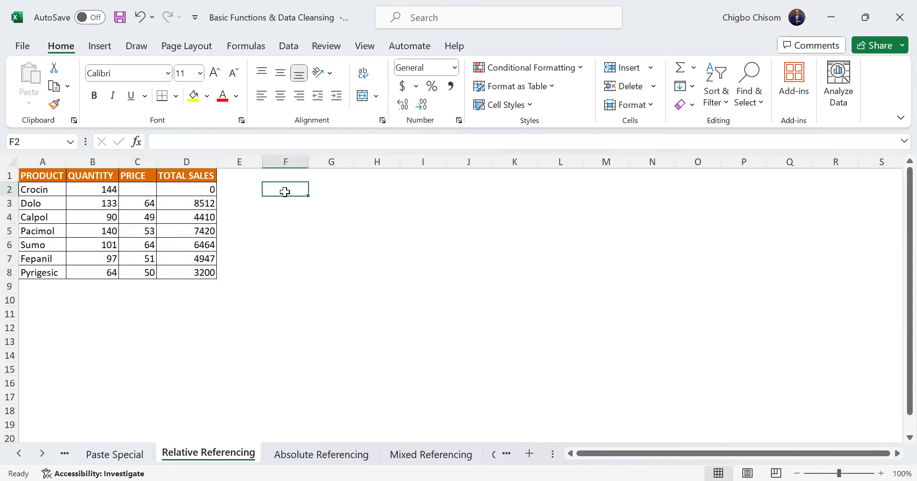
pyautogui.write('55')
pyautogui.click(287, 213)
pyautogui.click(285, 192)
pyautogui.press('Delete')
# Undo the test edits, including the clearing of Crocin's price in C2
pyautogui.click(178, 195)
pyautogui.hotkey('ctrl', 'z')
pyautogui.hotkey('ctrl', 'z')
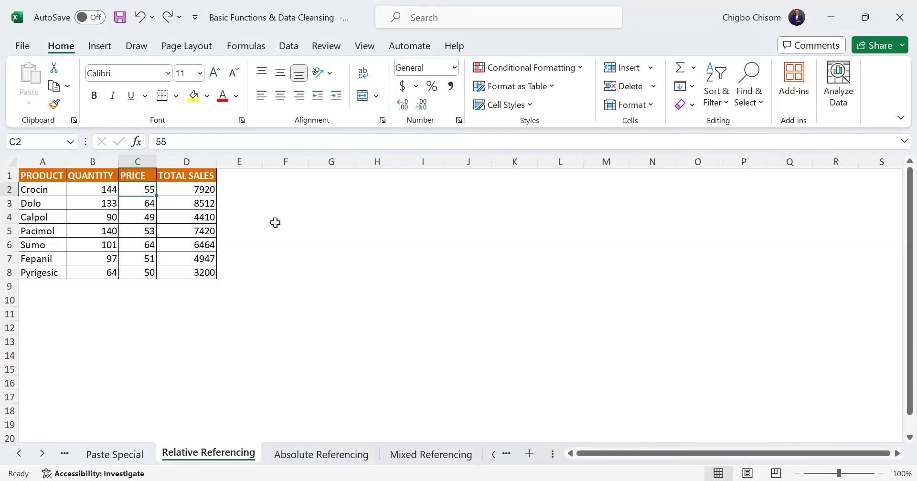
# Insert a new blank sheet after Absolute Referencing and widen column A considerably
pyautogui.click(329, 457)
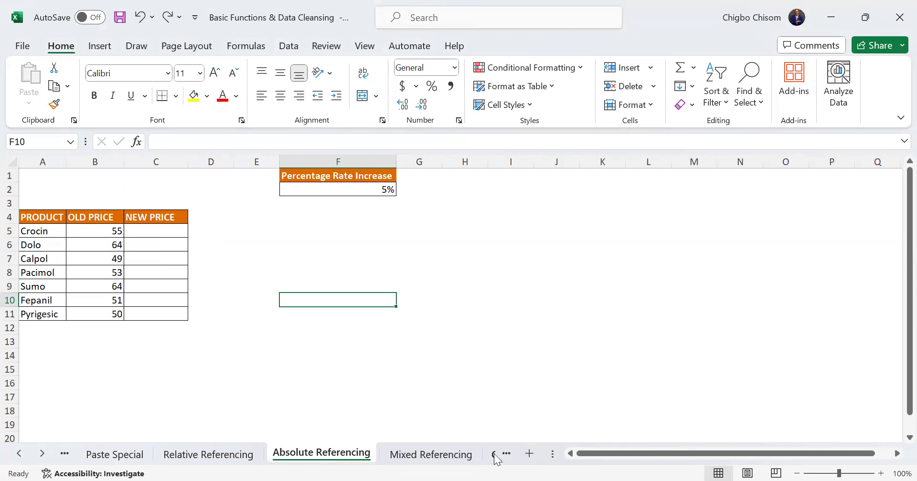
pyautogui.click(529, 455)
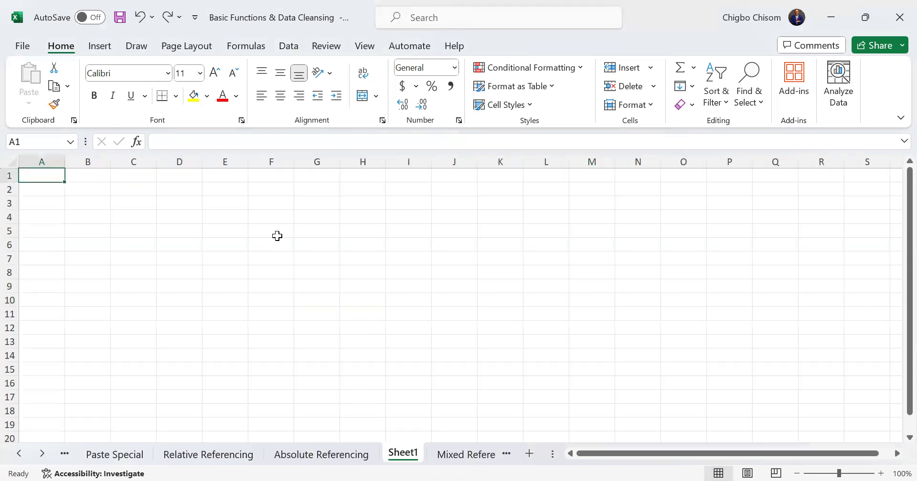
pyautogui.moveTo(63, 163); pyautogui.dragTo(256, 163)
pyautogui.click(215, 190)
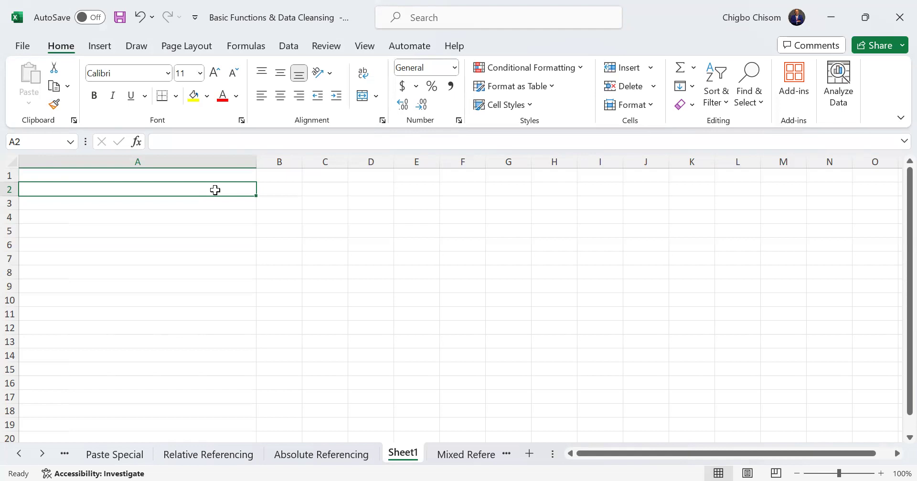
pyautogui.write('c')
pyautogui.press('BackSpace')
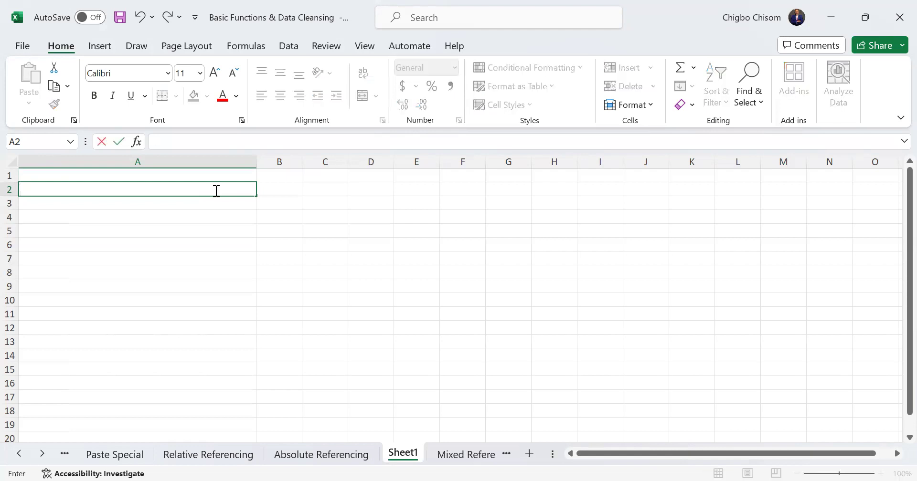
pyautogui.write('=c2')
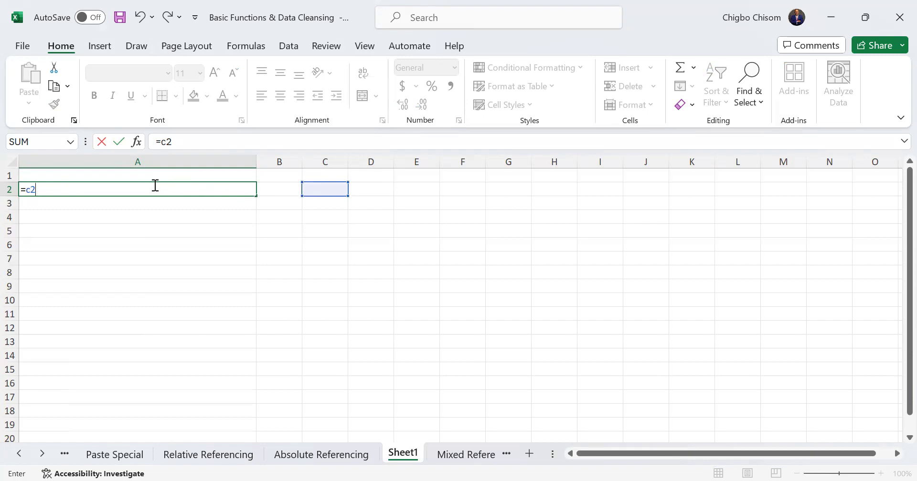
pyautogui.press('Escape')
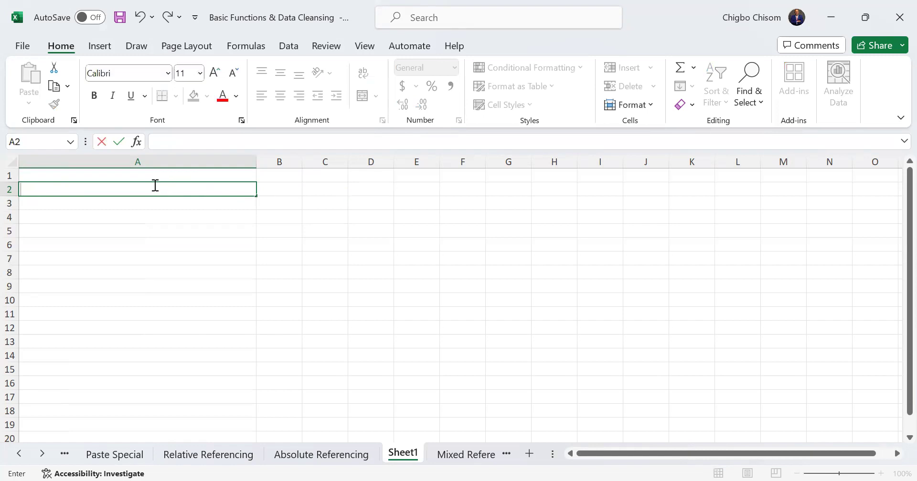
pyautogui.write('$c')
pyautogui.press('BackSpace')
pyautogui.press('BackSpace')
# Enter the mixed reference =$C2 in cell A2 of the new sheet
pyautogui.write('=')
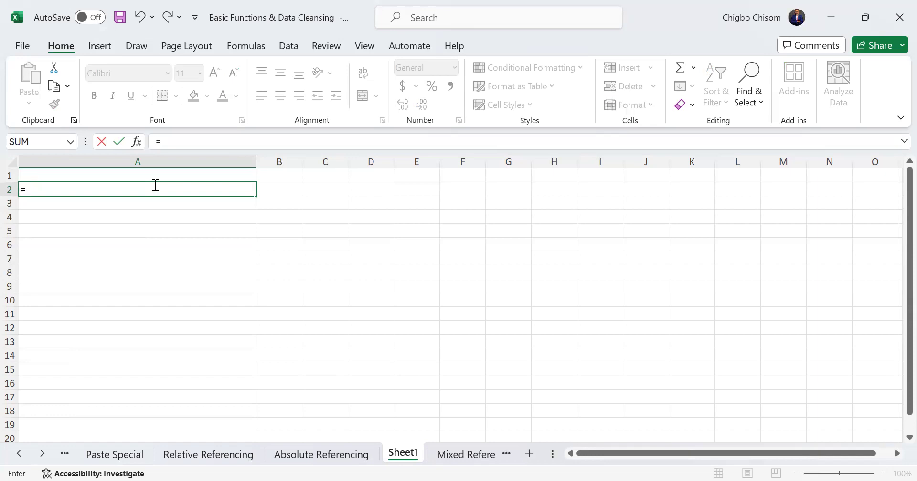
pyautogui.write('$C2')
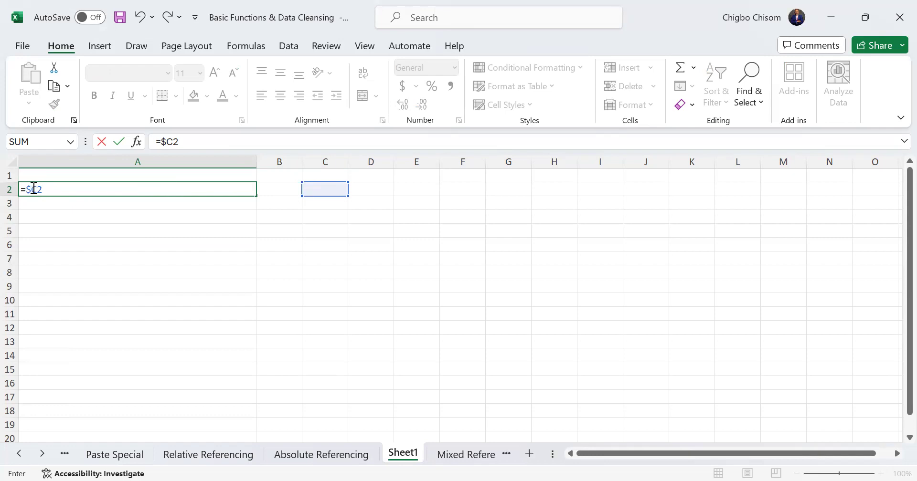
pyautogui.click(253, 189)
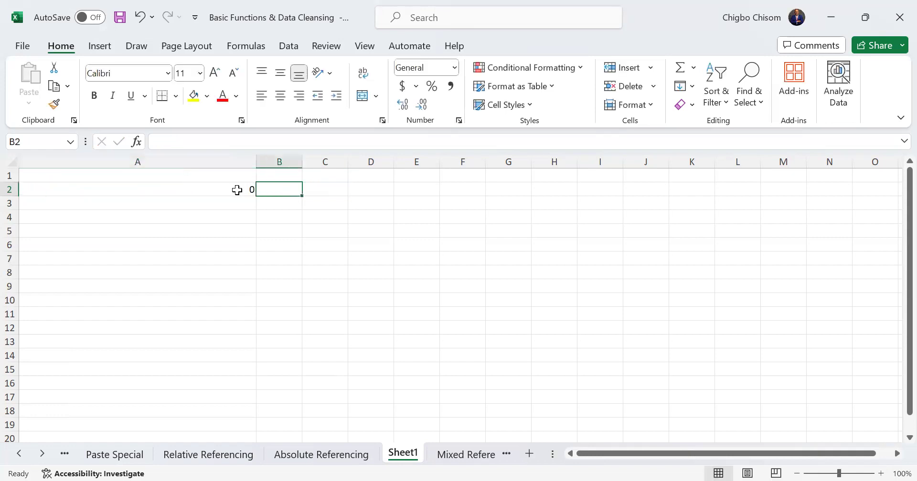
pyautogui.click(237, 189)
pyautogui.hotkey('ctrl', 'z')
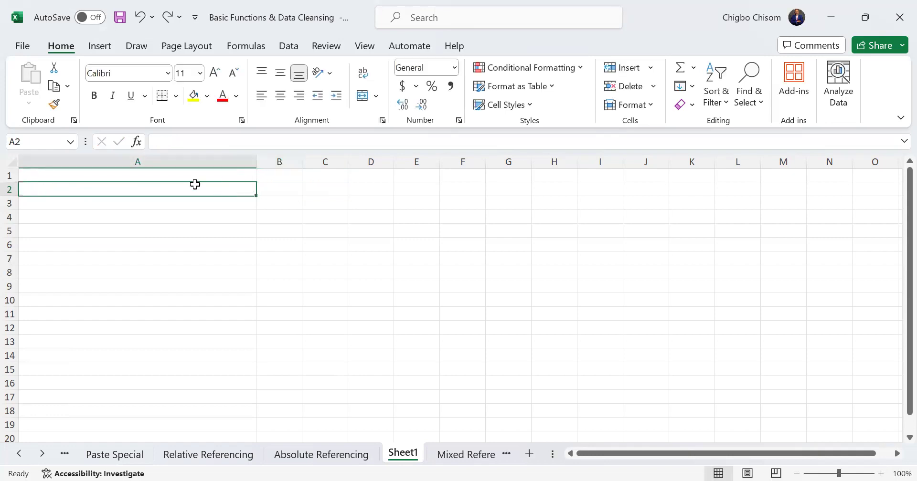
pyautogui.hotkey('ctrl', 'y')
pyautogui.hotkey('ctrl', 'z')
pyautogui.hotkey('ctrl', 'z')
# Try to append the note "(Locking the column and refrencing the row)" after =$C2 in A2
pyautogui.click(184, 144)
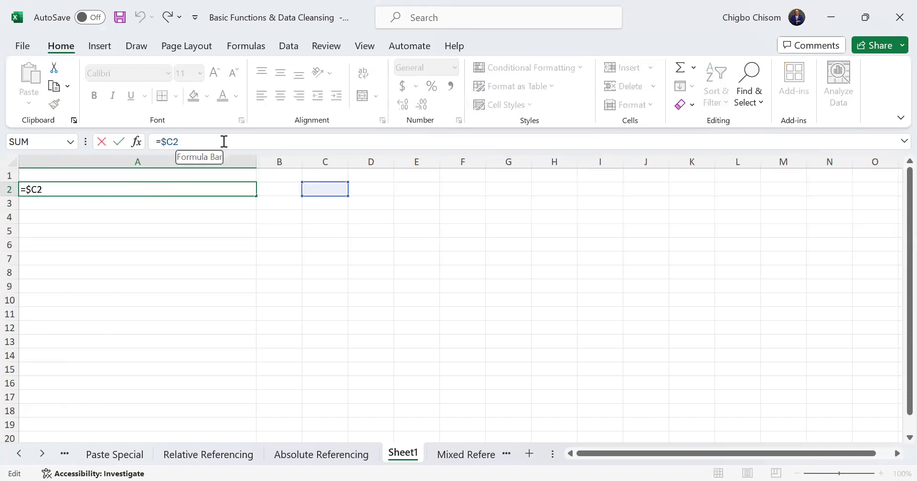
pyautogui.write('(')
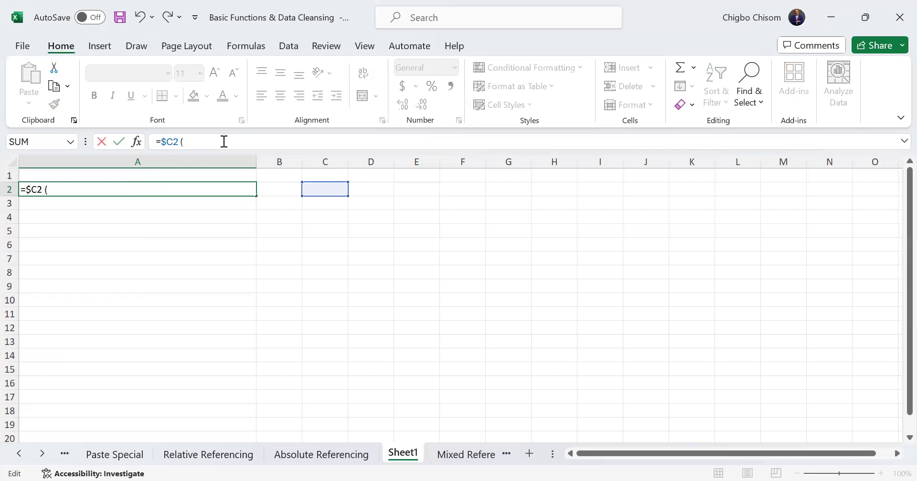
pyautogui.write('Locking the c')
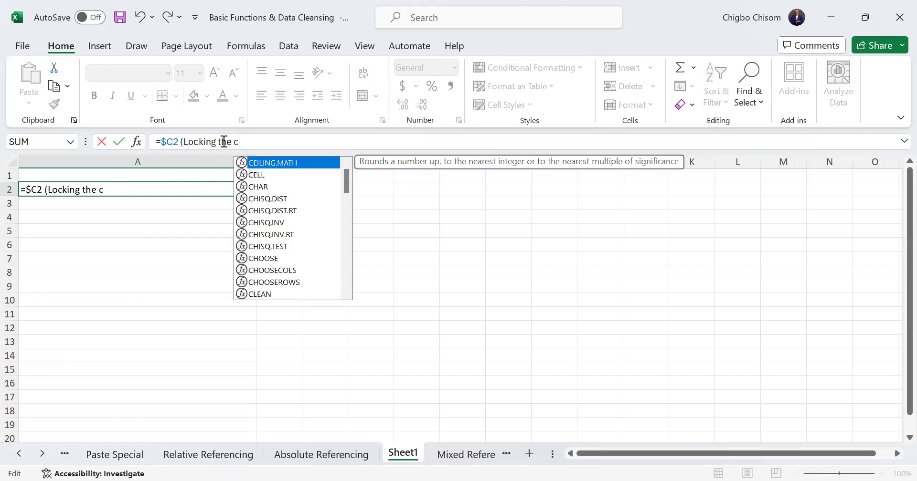
pyautogui.write('olumn and')
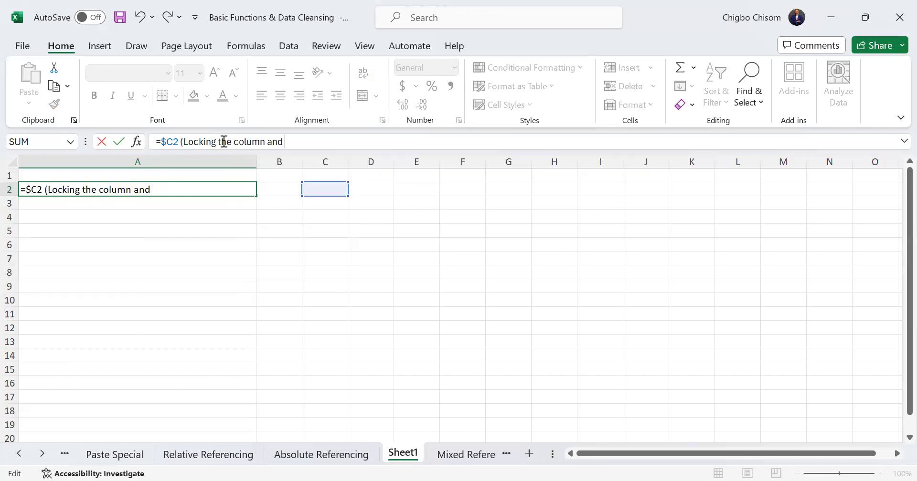
pyautogui.write(' refrencing')
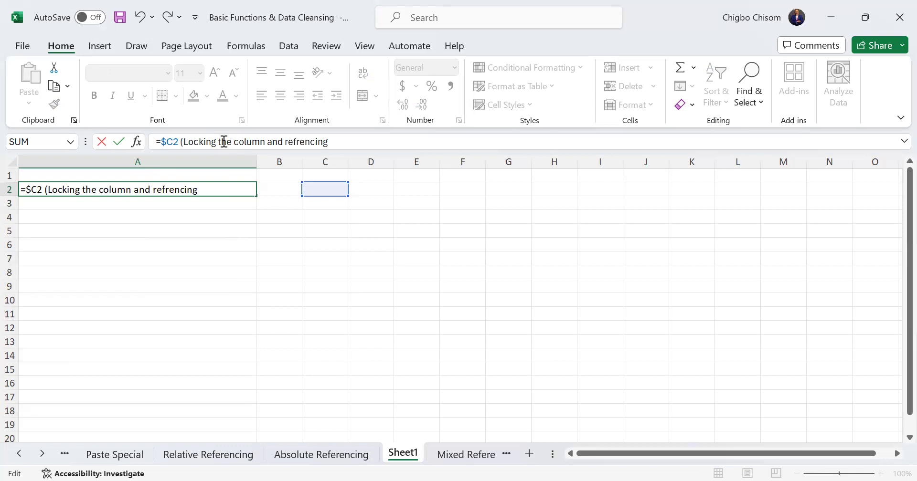
pyautogui.write(' the row')
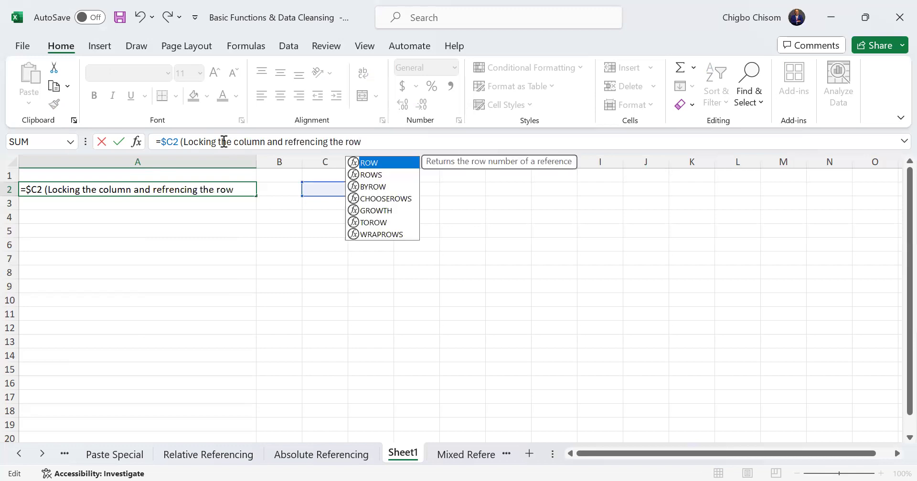
pyautogui.write(')')
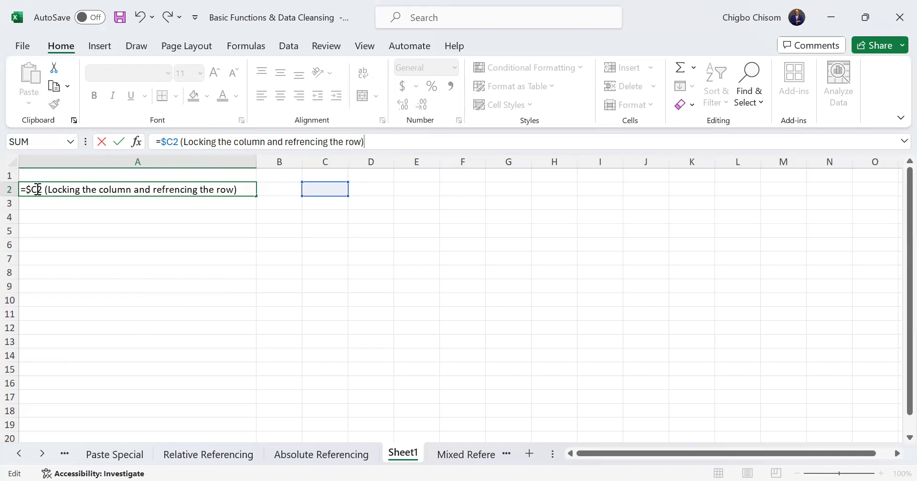
pyautogui.press('Return')
pyautogui.click(105, 190)
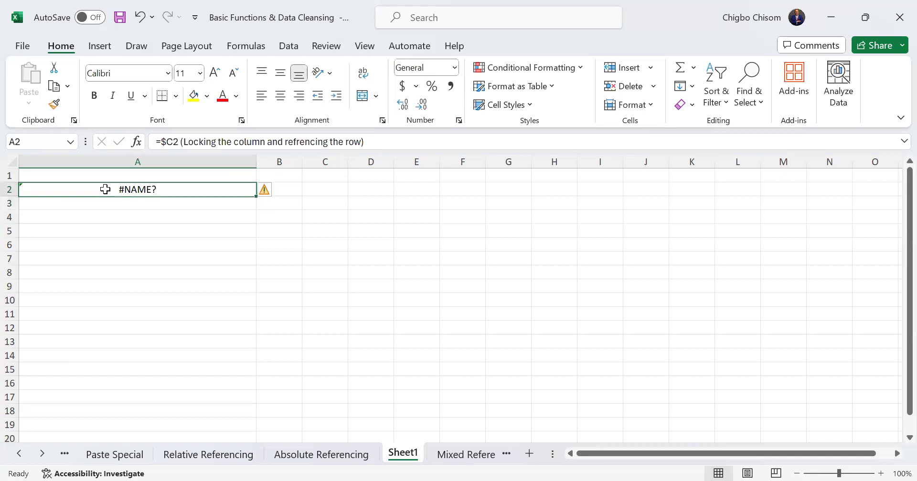
pyautogui.hotkey('ctrl', 'z')
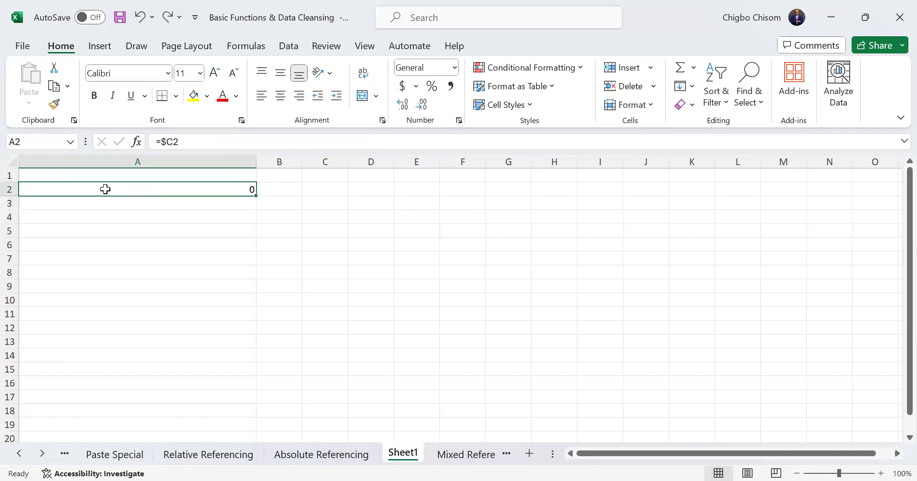
# Remove the equals sign from the formula in A2, leaving $C2 as plain text ready for a note
pyautogui.click(184, 143)
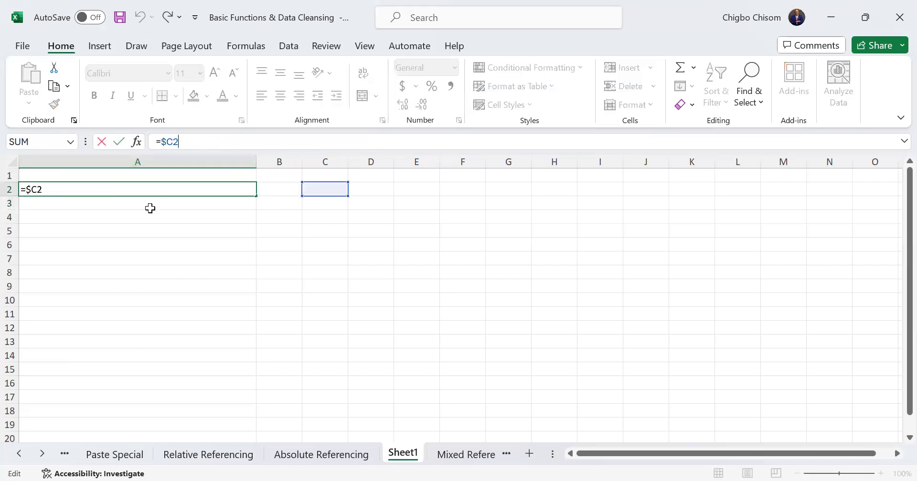
pyautogui.press('Return')
pyautogui.click(159, 189)
pyautogui.doubleClick(159, 189)
pyautogui.click(194, 142)
pyautogui.click(26, 189)
pyautogui.press('BackSpace')
pyautogui.click(44, 190)
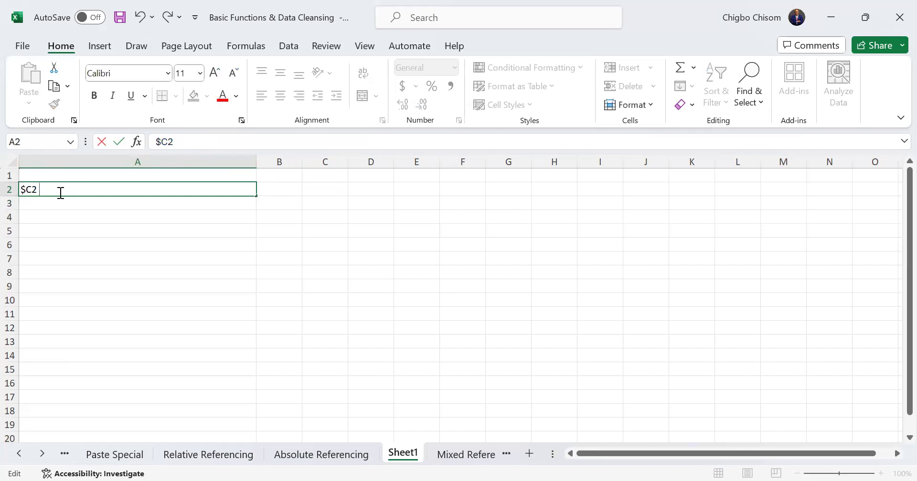
# Append the note "(Locking column C and refrencing row 2)" after $C2 in cell A2
pyautogui.write('(Locking colmn')
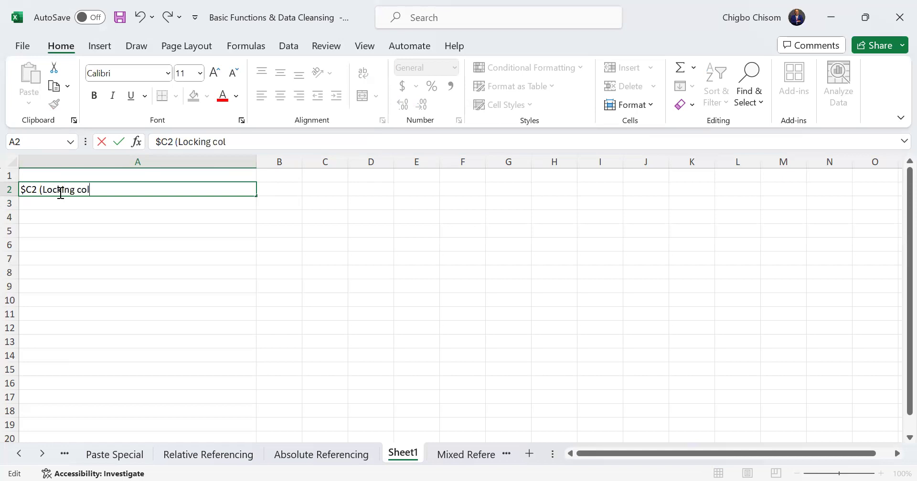
pyautogui.press('BackSpace')
pyautogui.press('BackSpace')
pyautogui.write('umn C ')
pyautogui.write('NS')
pyautogui.press('BackSpace')
pyautogui.press('BackSpace')
pyautogui.write('and refrencing')
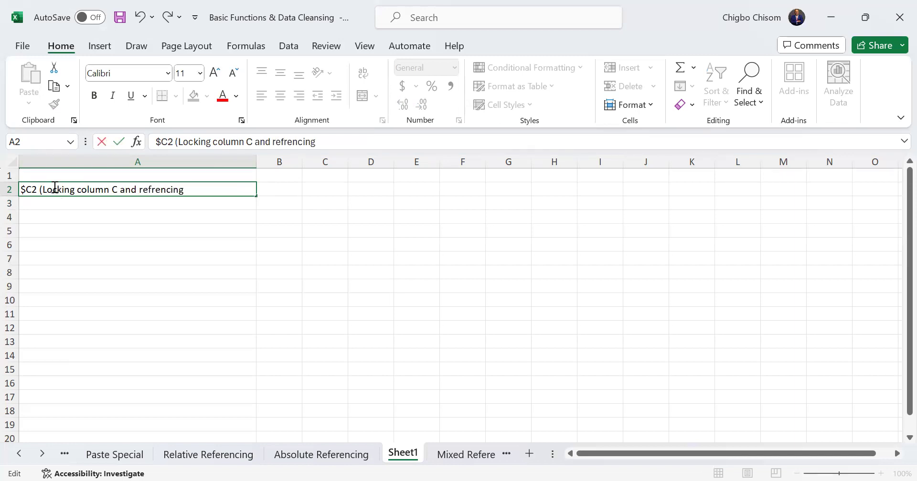
pyautogui.write(' row 2)')
pyautogui.press('Return')
pyautogui.click(128, 191)
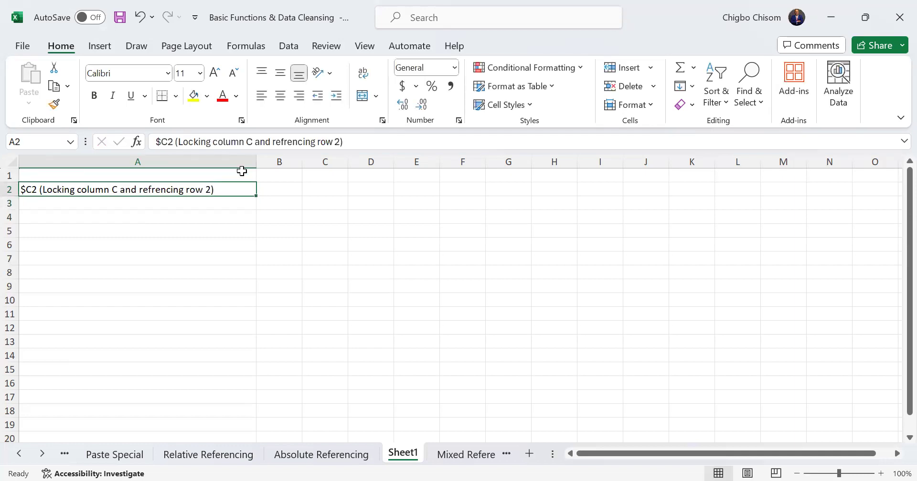
# Enter "C$2 (Locking ther row and refrencing the column)" in cell A3
pyautogui.moveTo(838, 474); pyautogui.dragTo(847, 472)
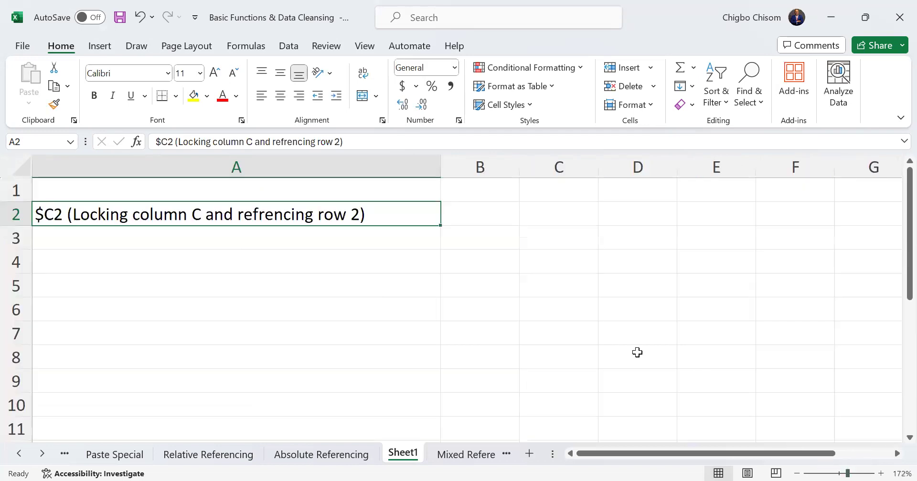
pyautogui.click(193, 231)
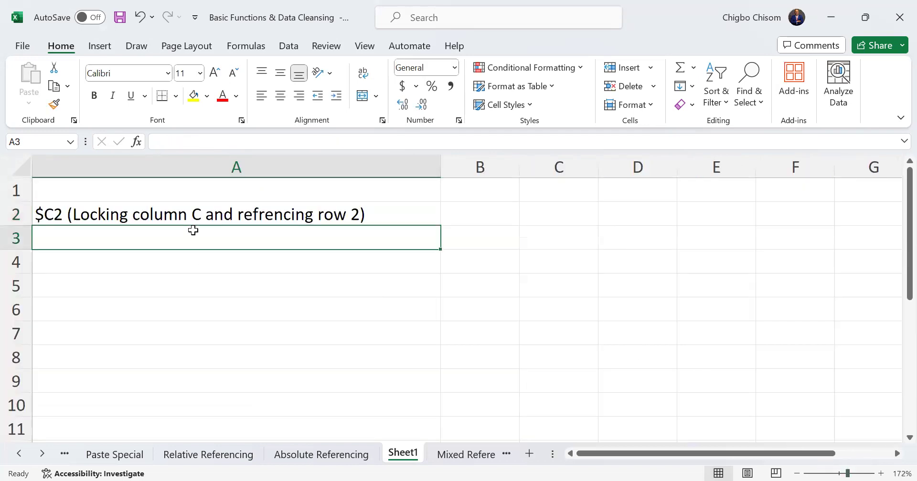
pyautogui.write('C')
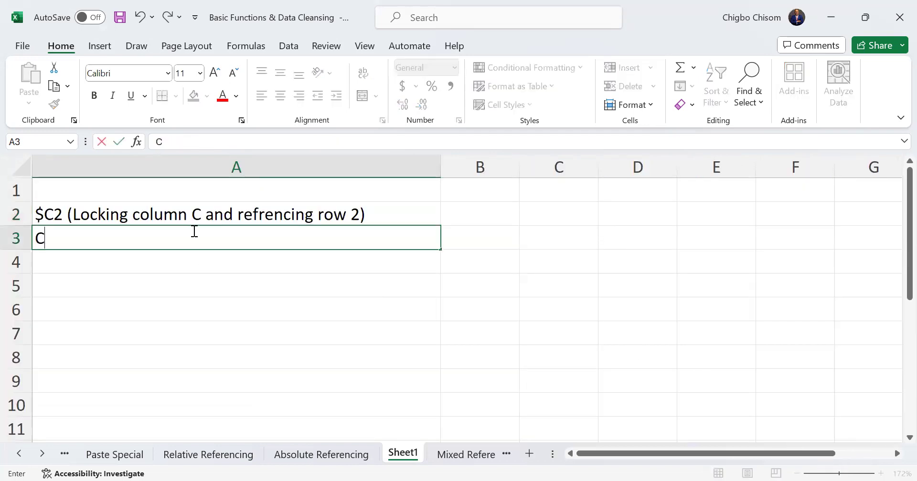
pyautogui.write('$2 (Locki')
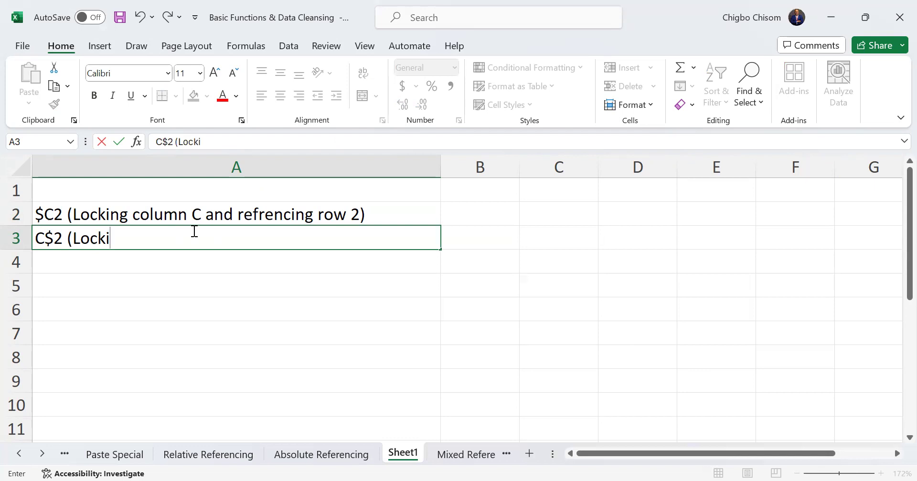
pyautogui.write('ng ther row ad')
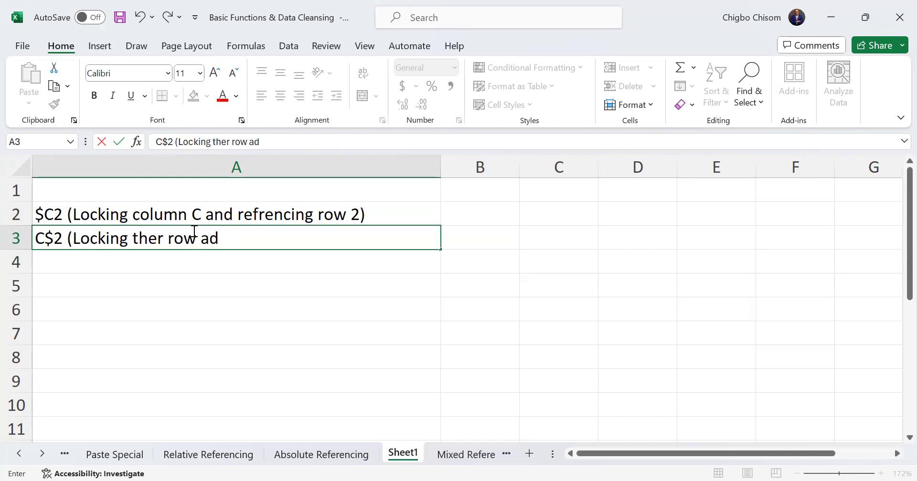
pyautogui.press('BackSpace')
pyautogui.write('nd refre')
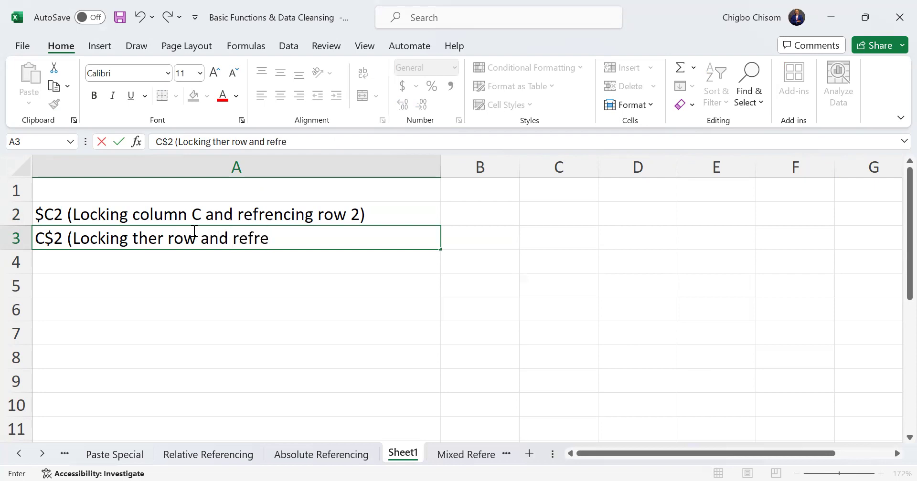
pyautogui.write('ncing the c')
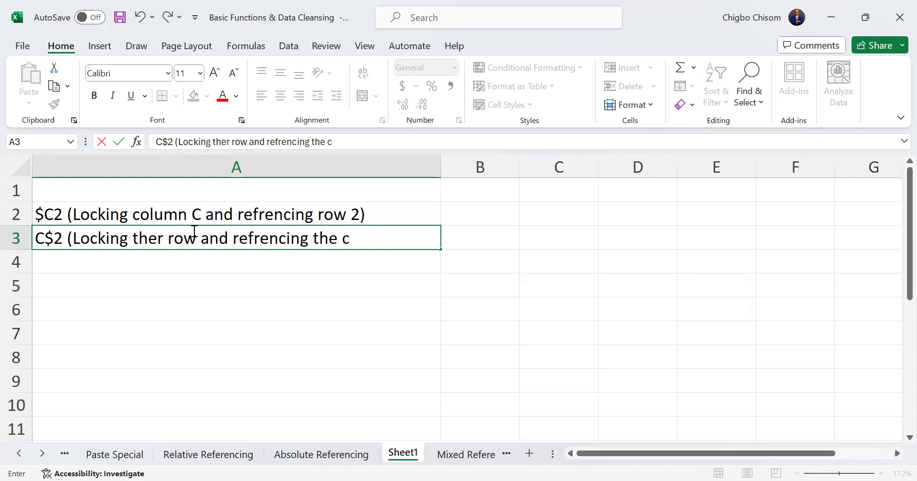
pyautogui.write('olumn)')
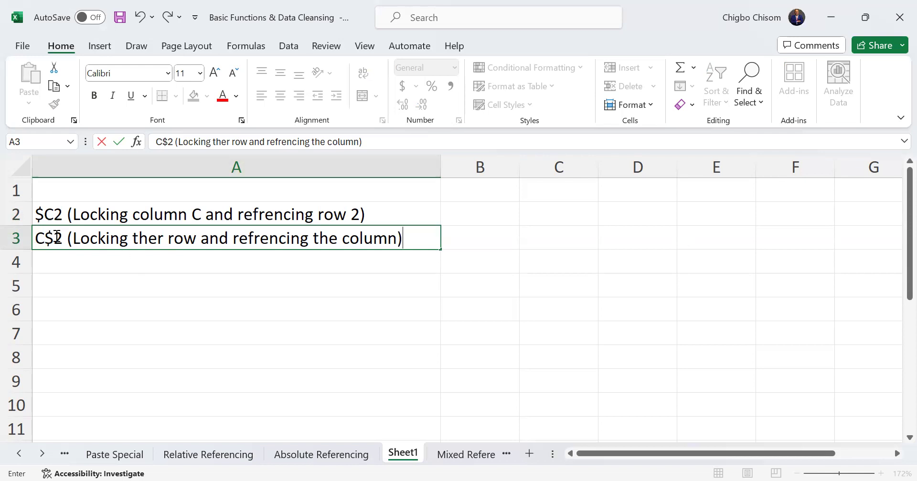
pyautogui.press('Return')
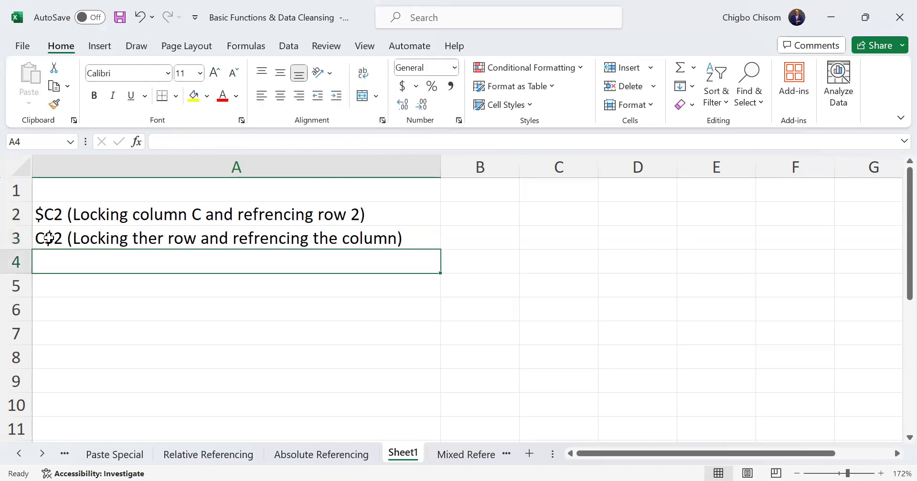
# Correct the misspelled word "ther" to "the" in the note in A3
pyautogui.click(87, 239)
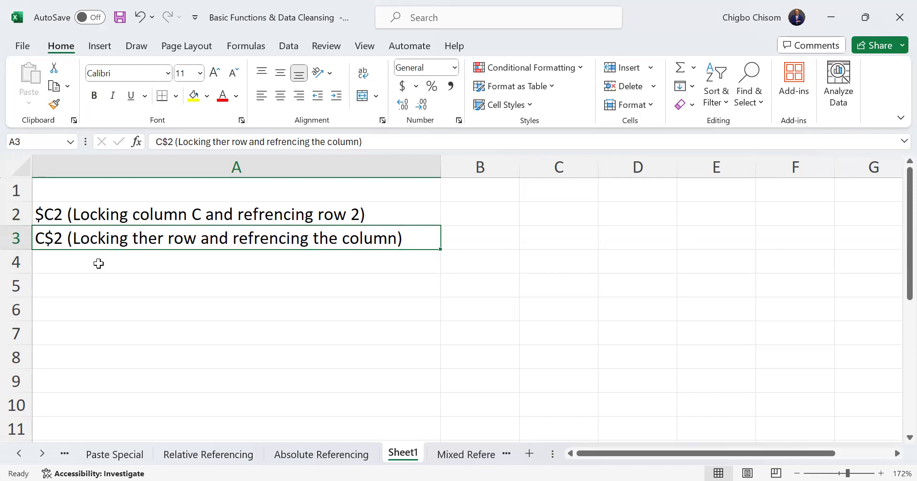
pyautogui.doubleClick(159, 241)
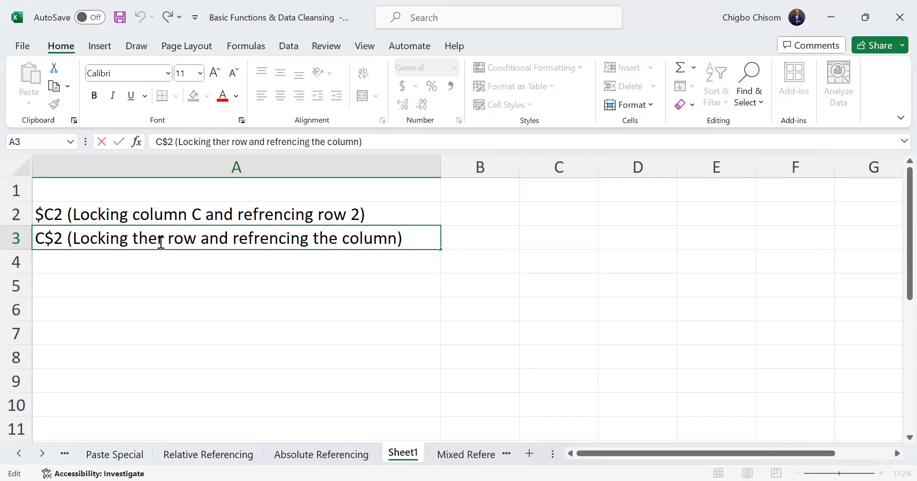
pyautogui.press('Delete')
pyautogui.click(159, 253)
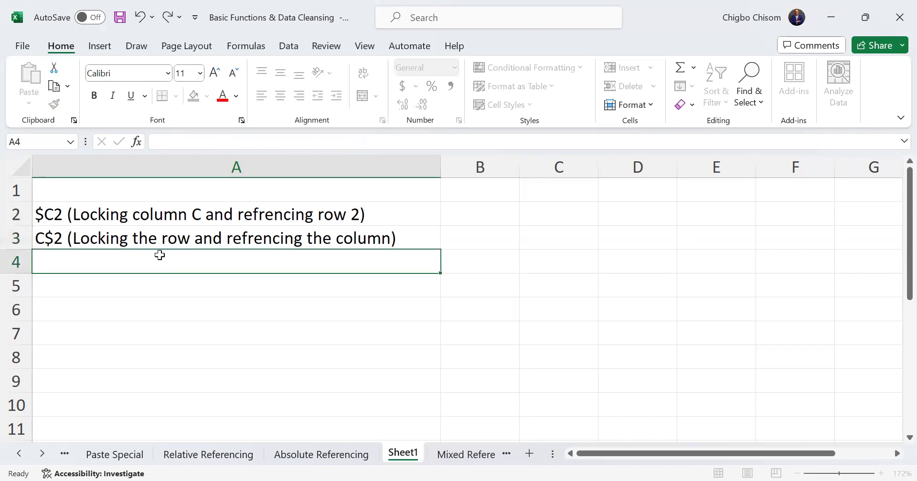
# Enter "$C$2 (Locking both the column & row)" in cell A4
pyautogui.doubleClick(160, 255)
pyautogui.write('$C$2')
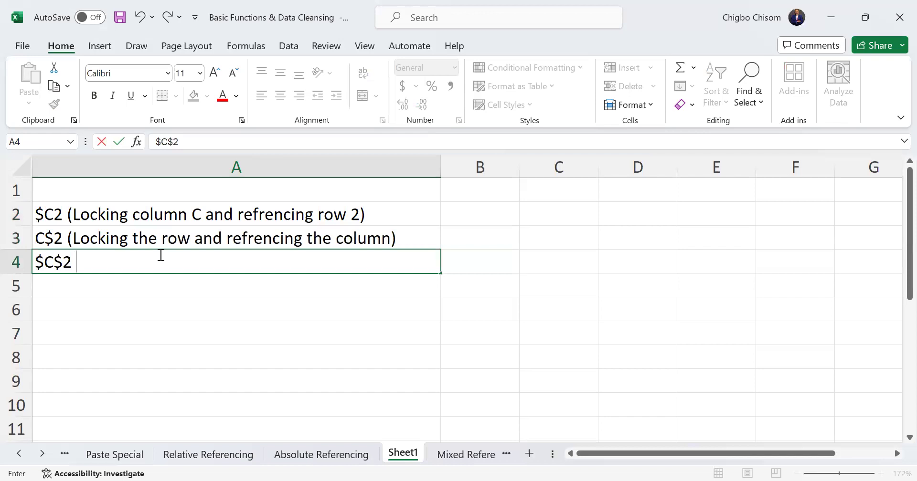
pyautogui.hotkey('alt', 'Tab')
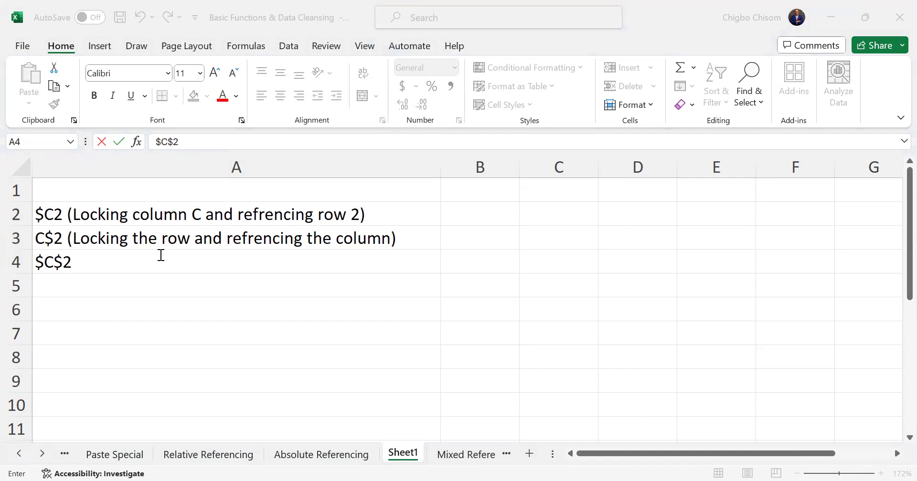
pyautogui.click(138, 256)
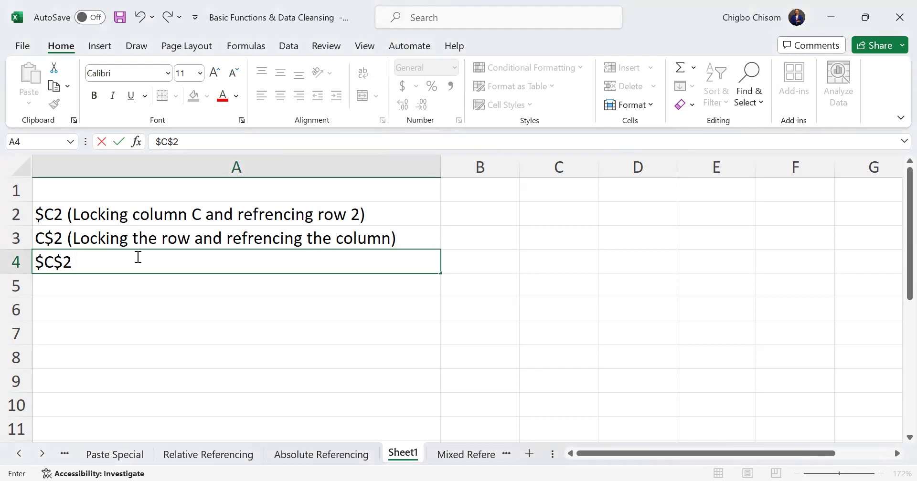
pyautogui.write('(Locking both the column ')
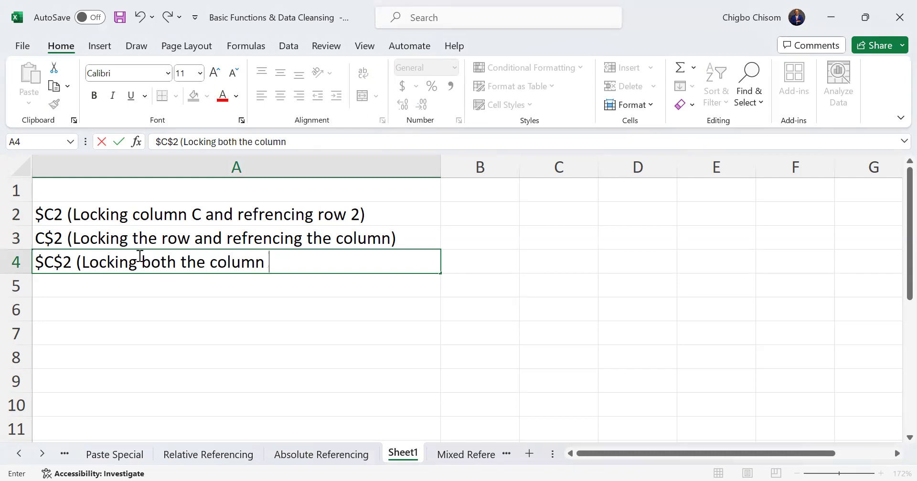
pyautogui.write('& row)')
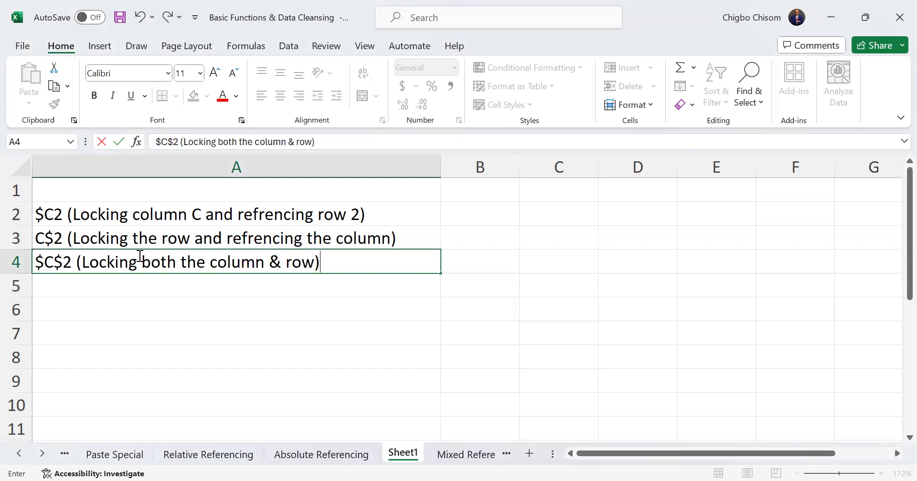
pyautogui.press('Return')
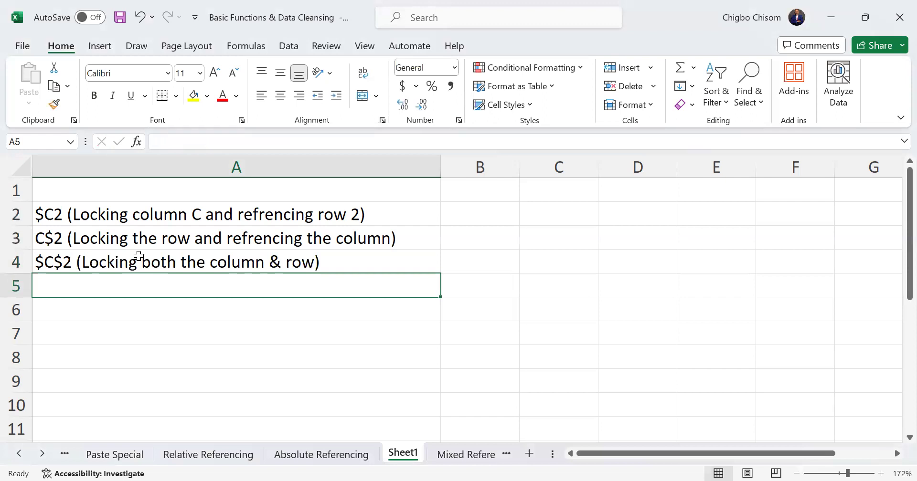
pyautogui.hotkey('alt', 'Tab')
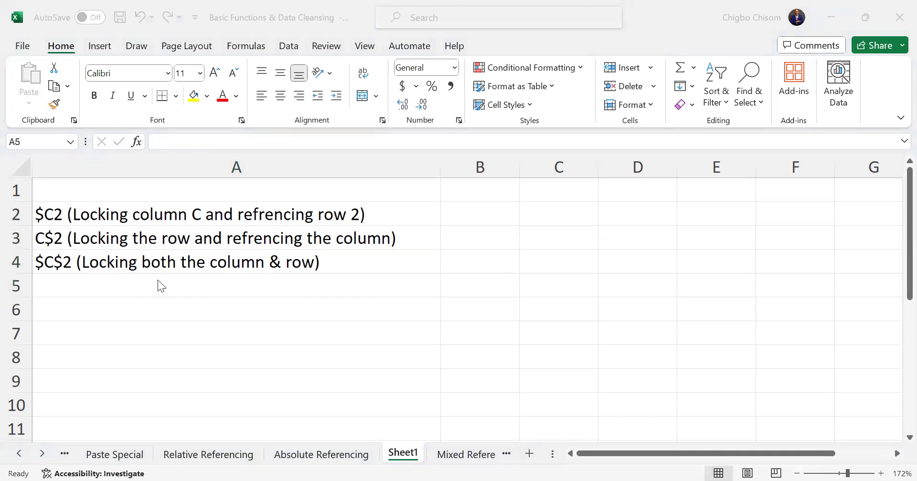
pyautogui.click(111, 263)
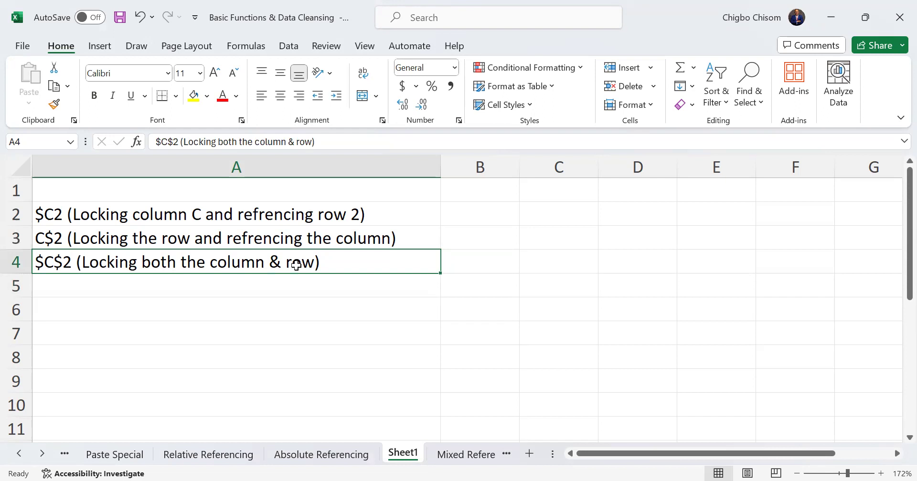
# Examine the Absolute Referencing sheet's product list, old prices, empty new-price cells and the percentage rate increase in F2
pyautogui.click(295, 463)
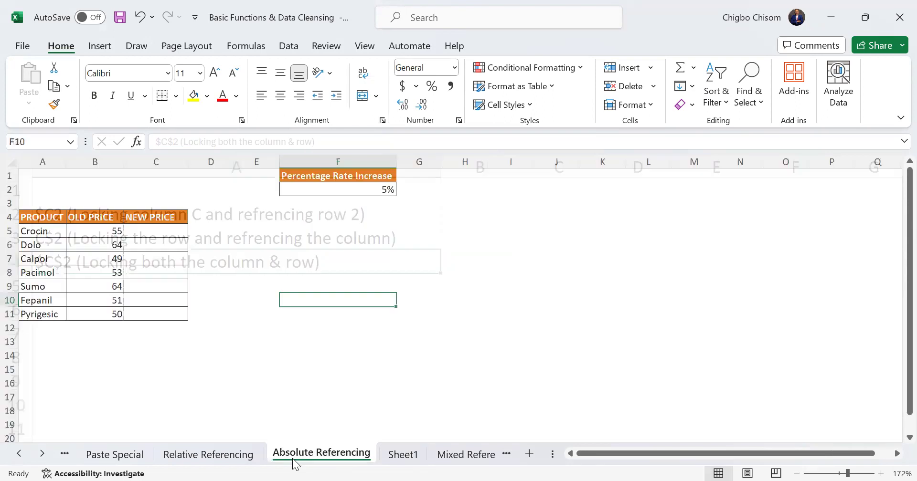
pyautogui.click(153, 226)
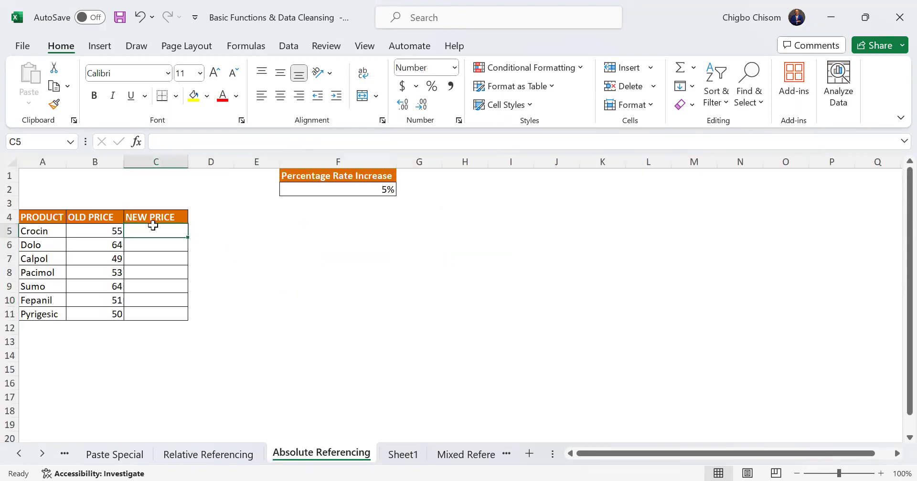
pyautogui.moveTo(36, 227); pyautogui.dragTo(50, 314)
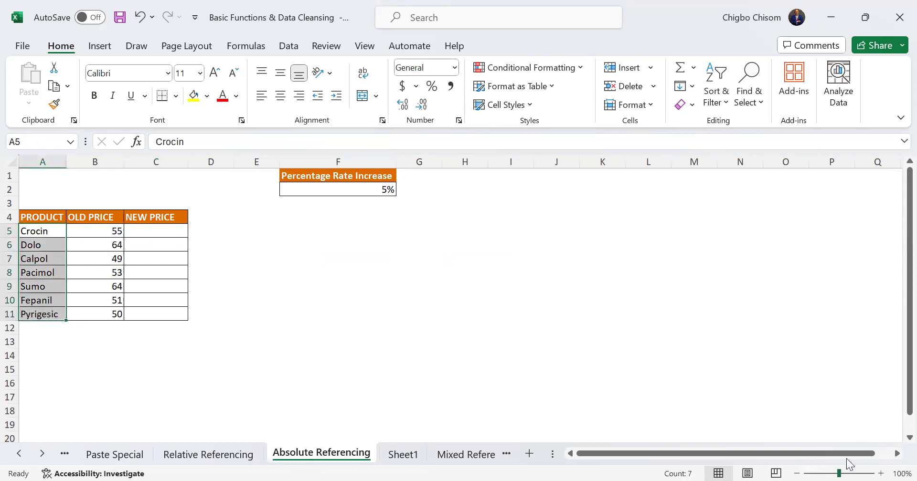
pyautogui.click(844, 473)
pyautogui.click(216, 263)
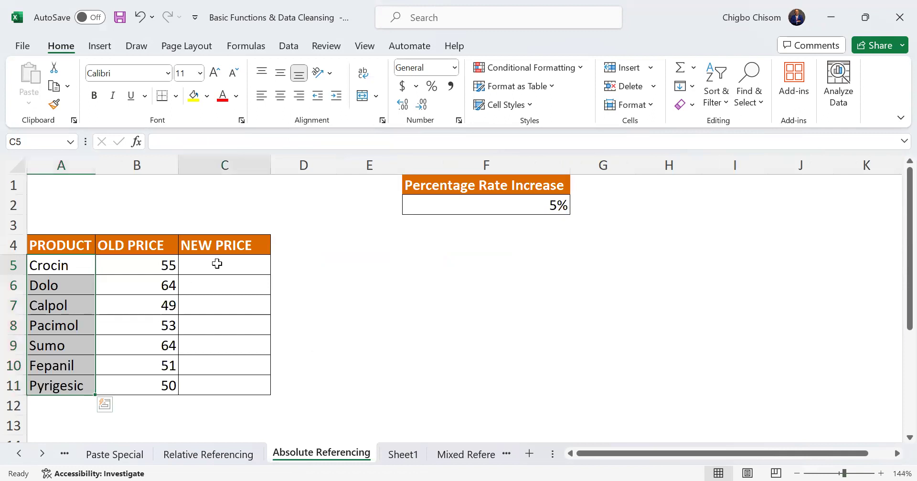
pyautogui.click(143, 269)
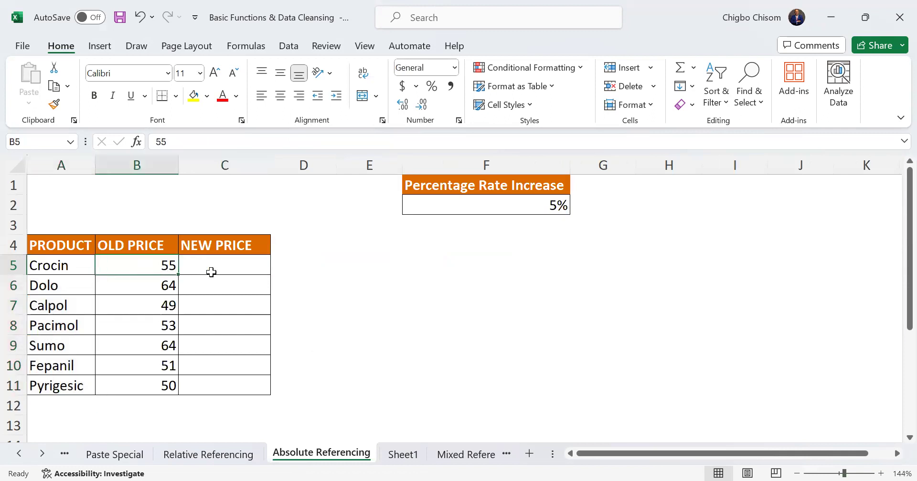
pyautogui.click(228, 273)
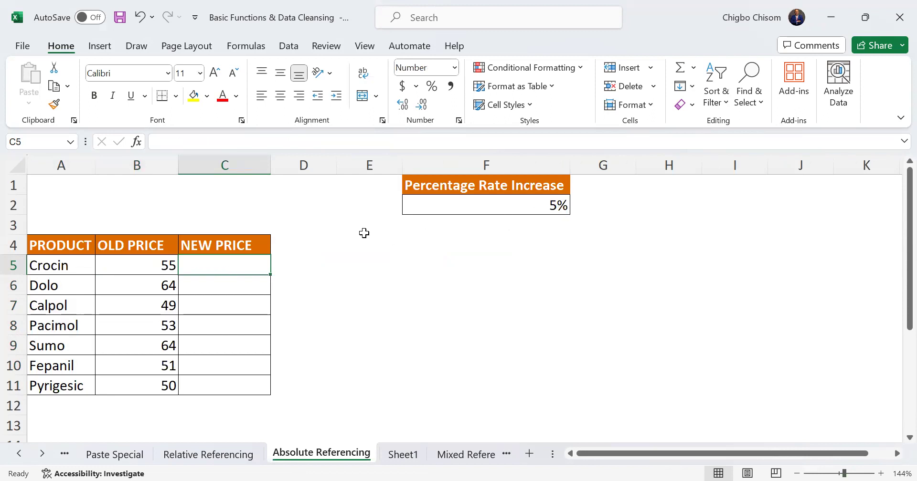
pyautogui.click(548, 208)
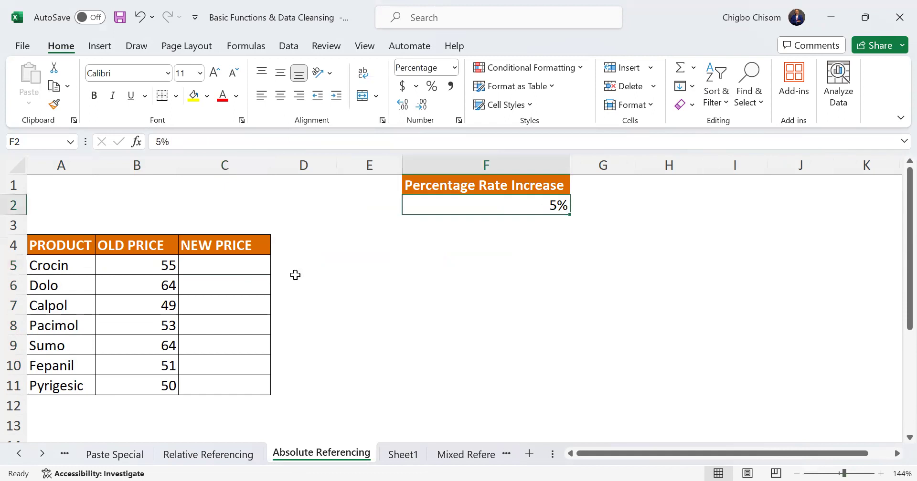
pyautogui.click(142, 263)
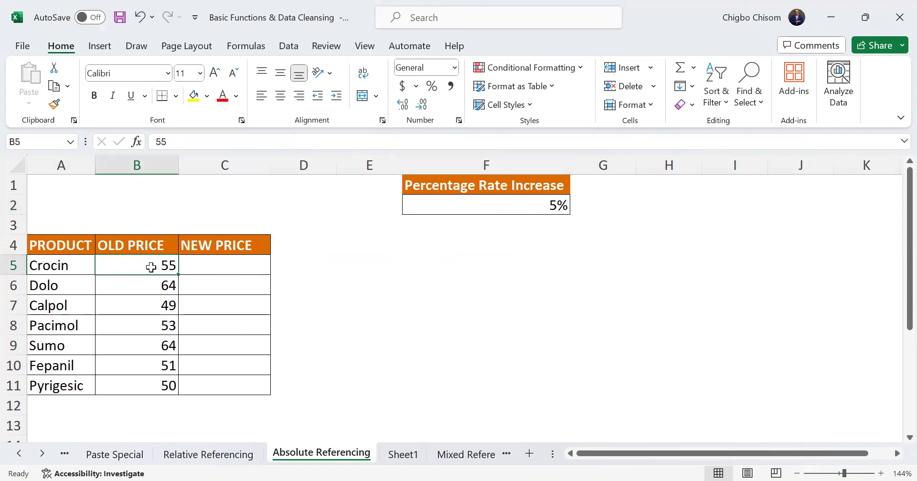
pyautogui.click(214, 266)
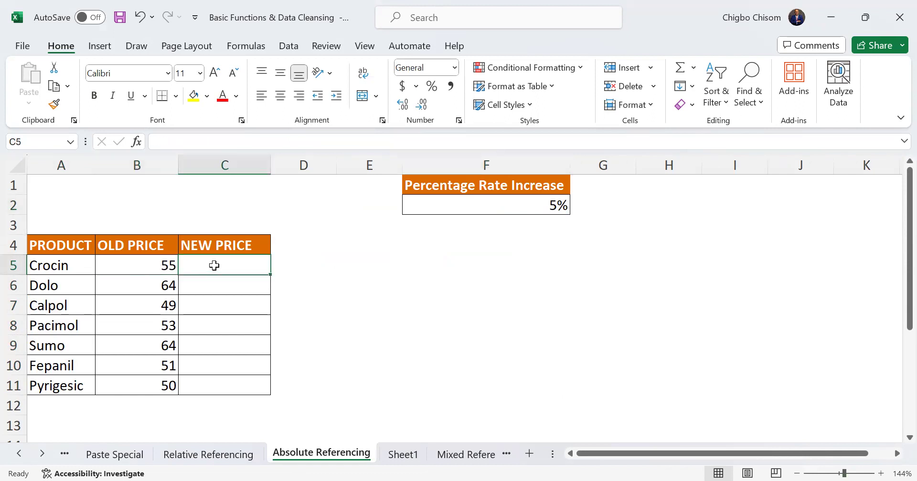
pyautogui.click(519, 204)
pyautogui.click(200, 265)
pyautogui.click(453, 259)
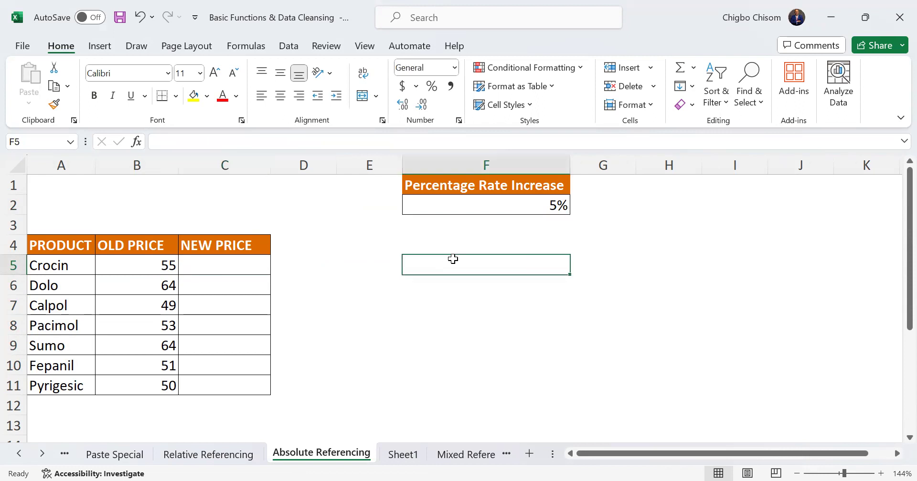
# Draft the price-increase expression "= old price +(old price*F2" in cell F5, referencing the rate cell
pyautogui.write('=')
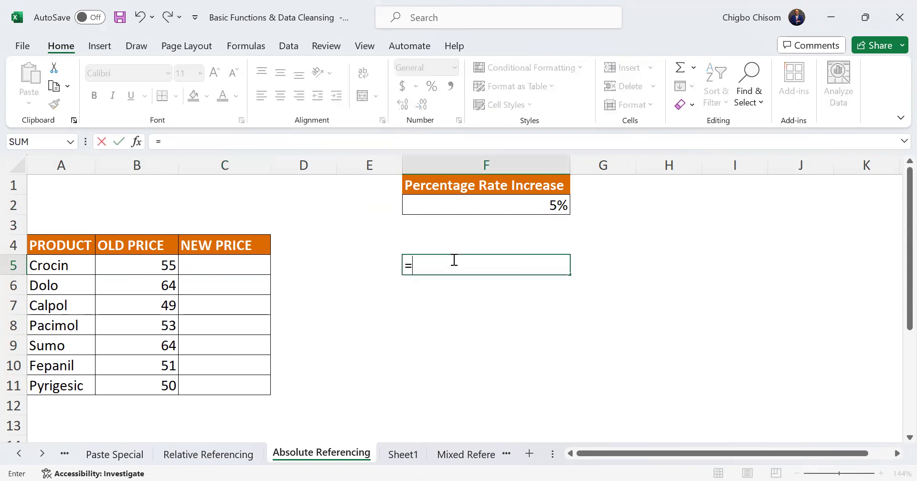
pyautogui.write('(old')
pyautogui.write('price')
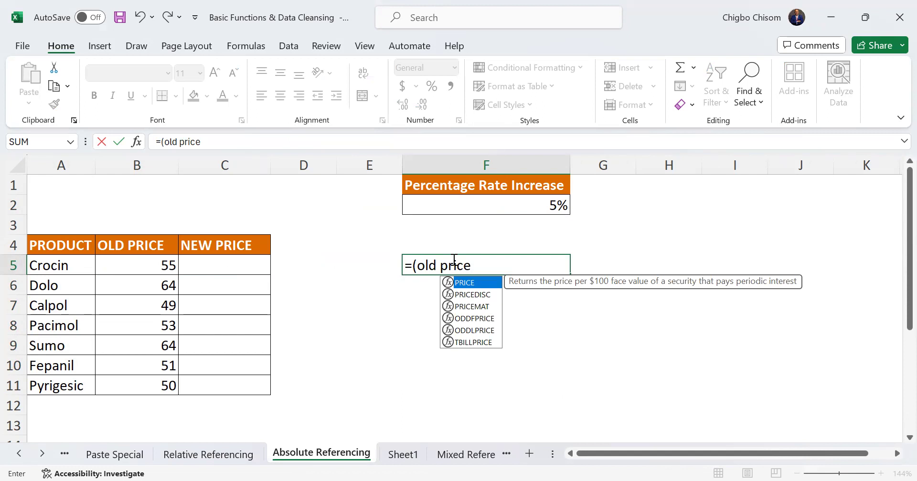
pyautogui.click(417, 267)
pyautogui.press('Delete')
pyautogui.click(488, 267)
pyautogui.write('+(')
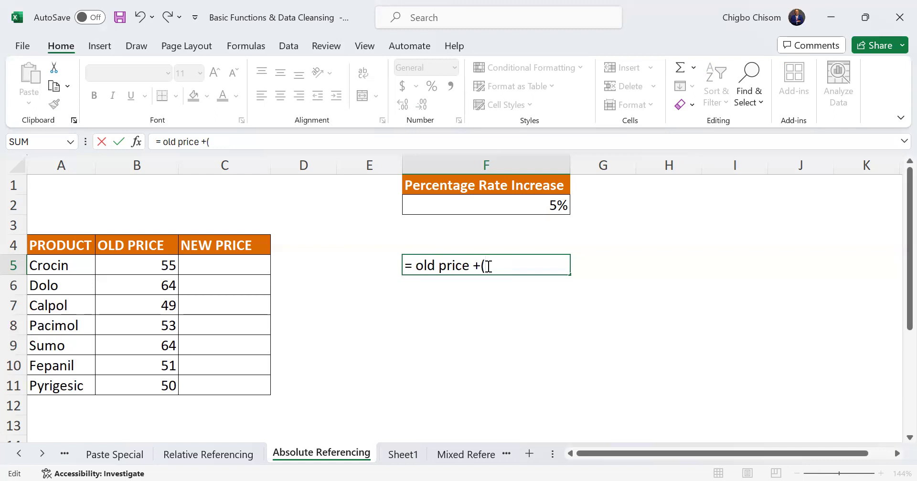
pyautogui.write('old price')
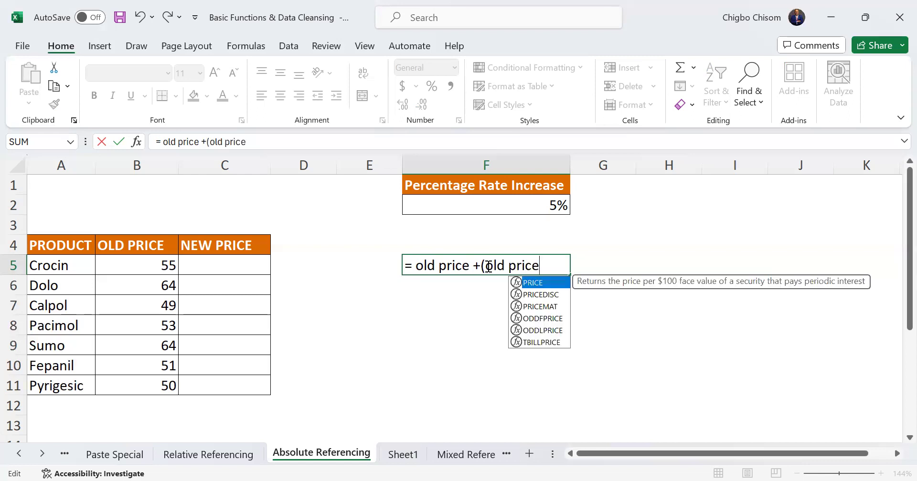
pyautogui.write('*%%')
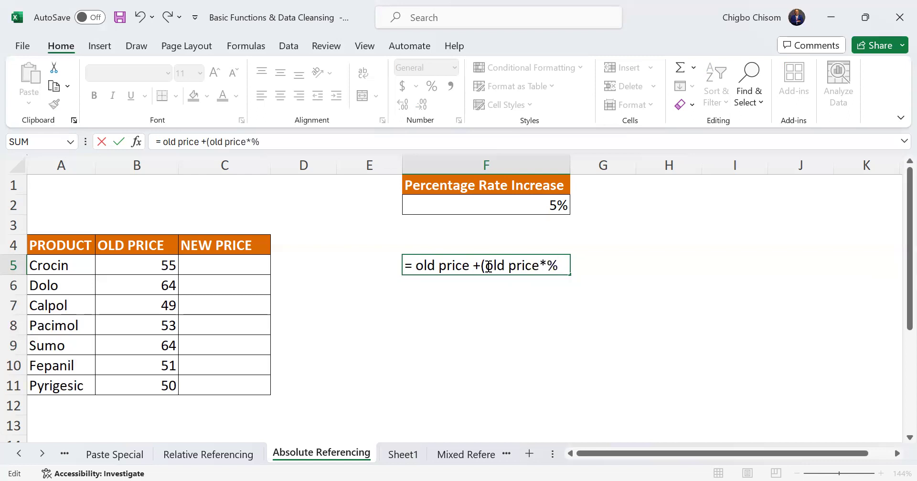
pyautogui.press('BackSpace')
pyautogui.press('BackSpace')
pyautogui.click(552, 206)
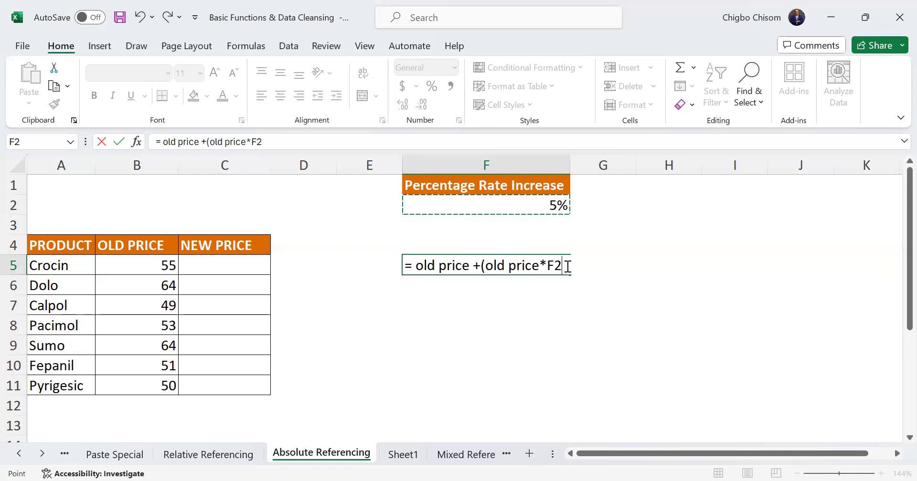
# Turn the F5 draft into a plain text note reading "old price +(old price*5%)"
pyautogui.click(417, 265)
pyautogui.press('BackSpace')
pyautogui.press('BackSpace')
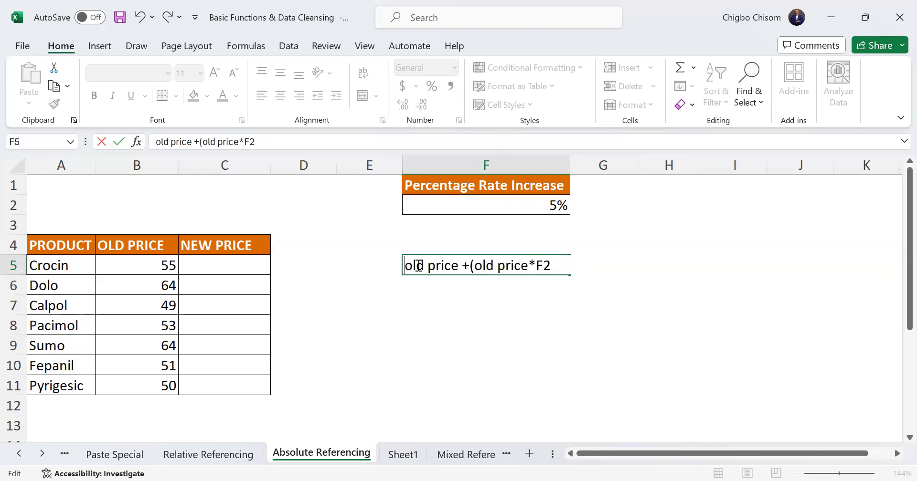
pyautogui.click(561, 266)
pyautogui.press('BackSpace')
pyautogui.press('BackSpace')
pyautogui.write('%')
pyautogui.press('BackSpace')
pyautogui.write('5%)')
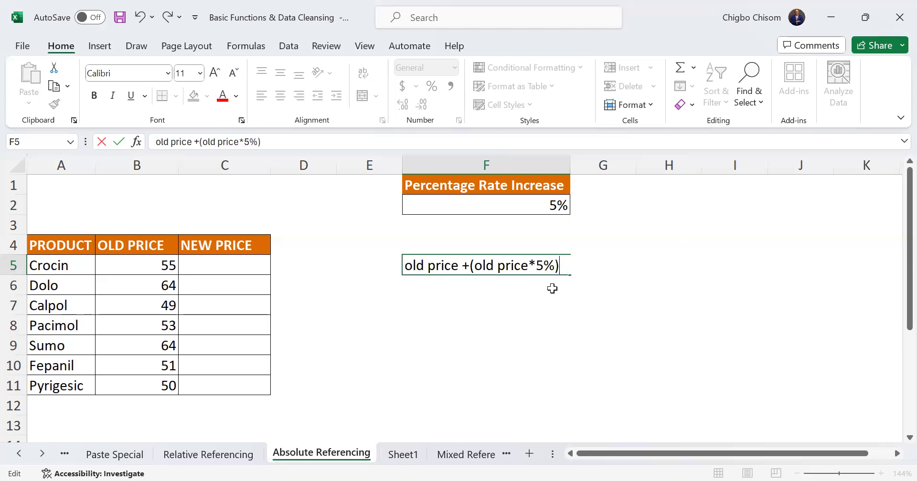
pyautogui.press('Return')
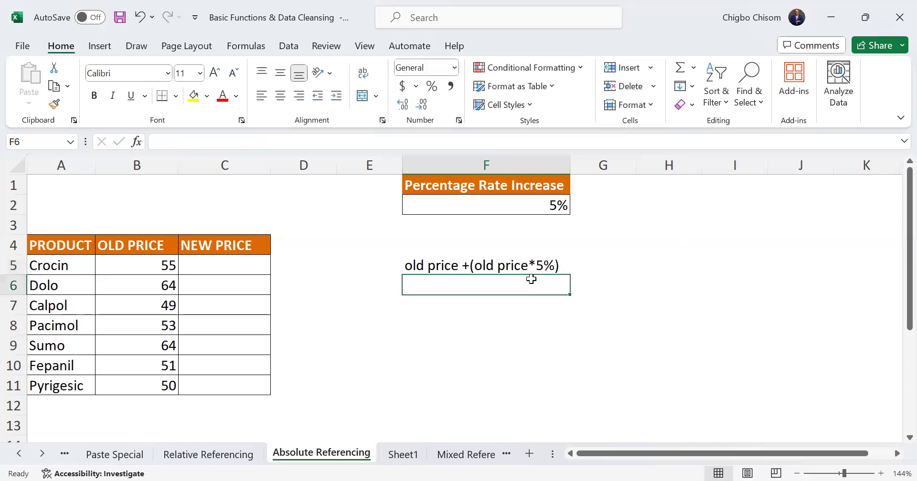
pyautogui.click(526, 266)
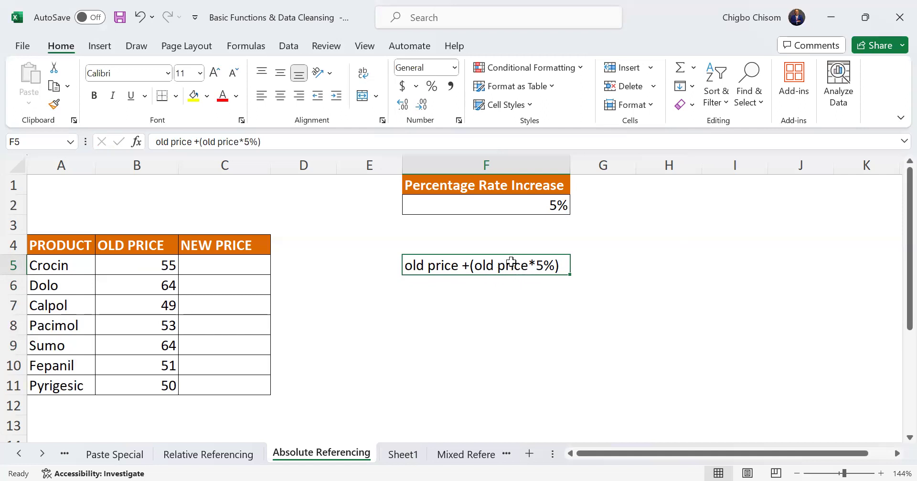
# Enter the formula =B5+ (B5*F2) in C5 to calculate Crocin's new price
pyautogui.click(237, 265)
pyautogui.write('=')
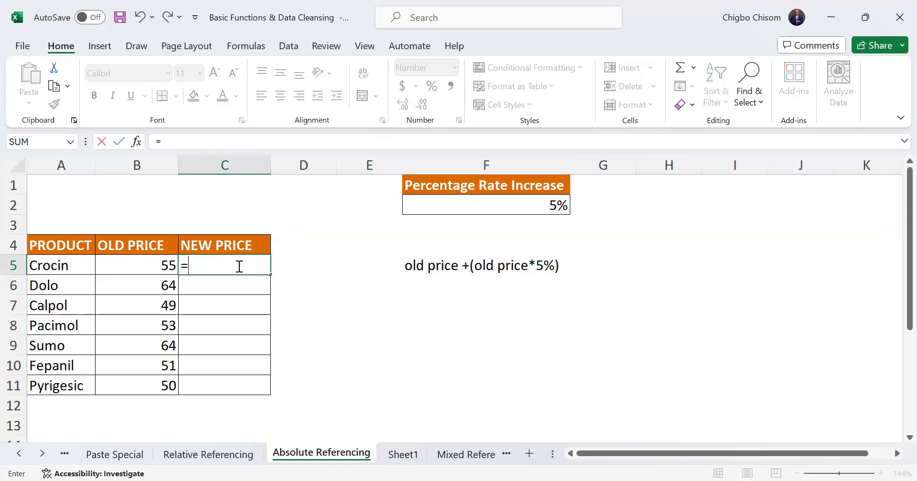
pyautogui.click(145, 265)
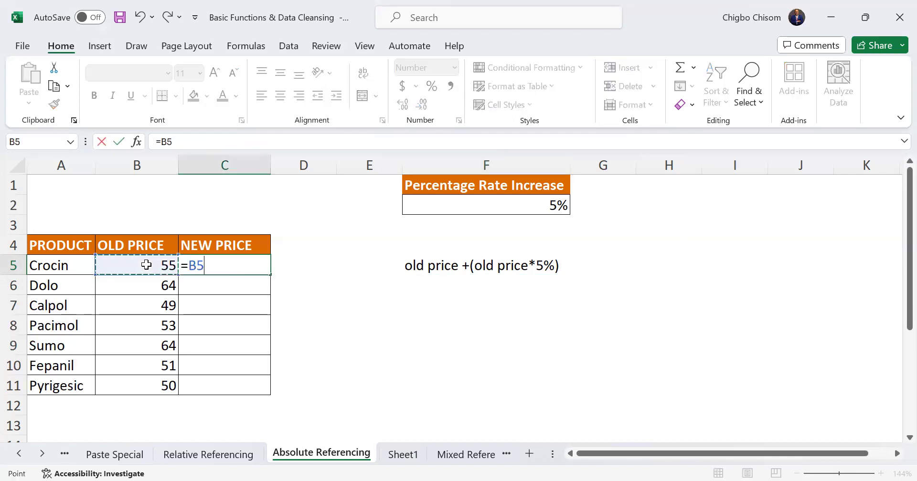
pyautogui.write('+ (')
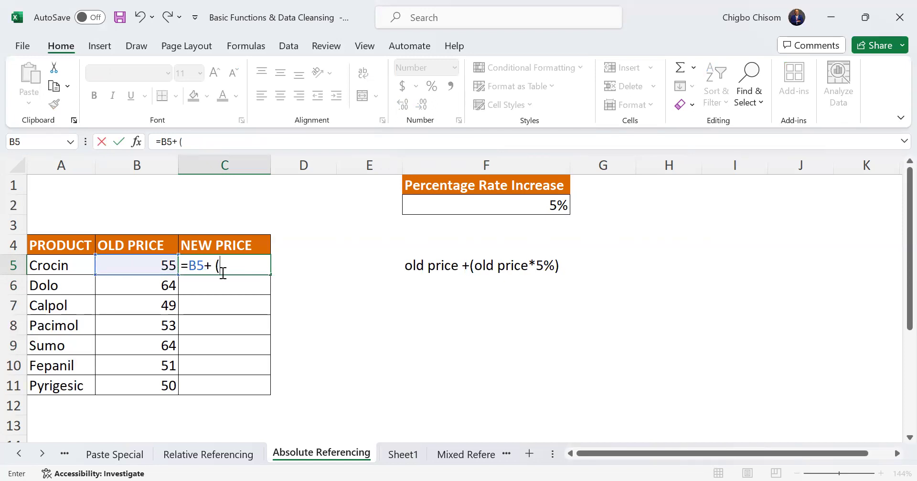
pyautogui.click(149, 265)
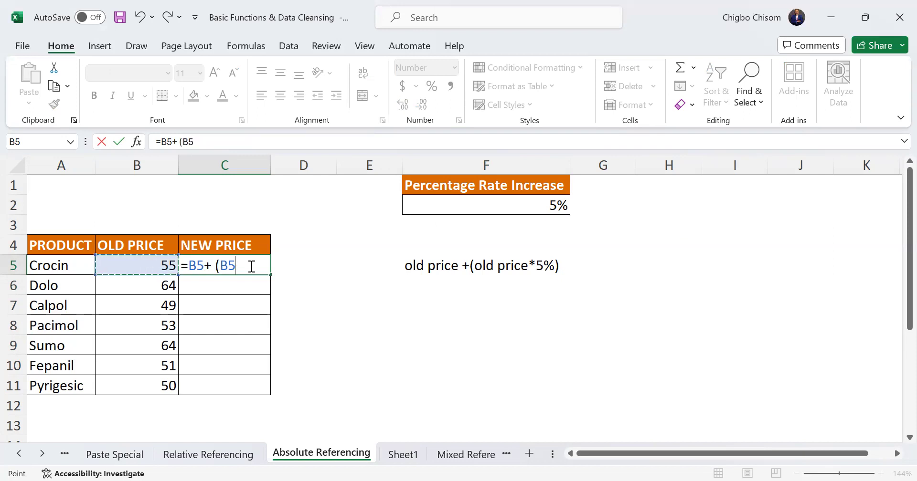
pyautogui.write('*')
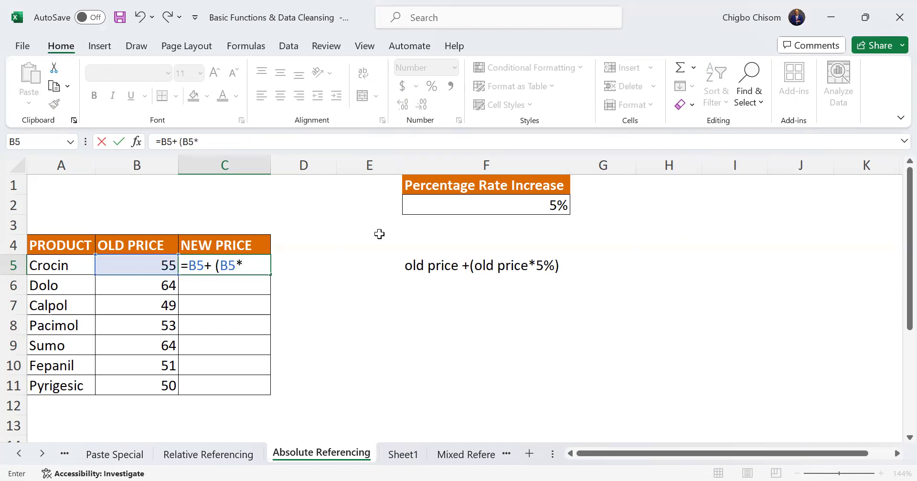
pyautogui.click(494, 209)
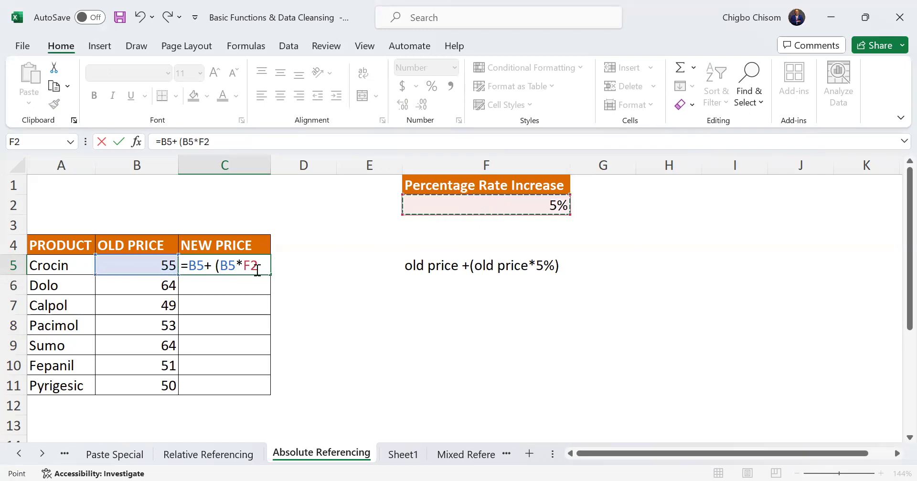
pyautogui.write(')')
pyautogui.press('Return')
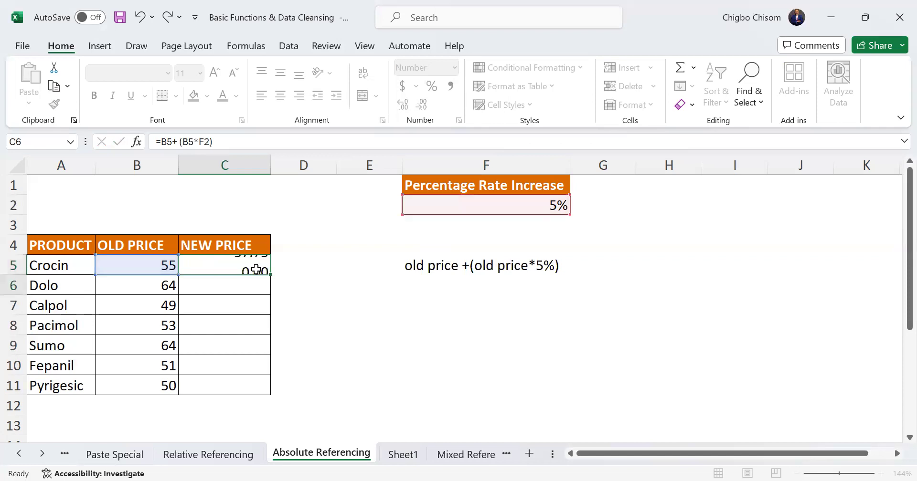
# Fill the C5 formula with the unlocked F2 reference down to C11 and compare the formulas in C5 and C6
pyautogui.click(477, 266)
pyautogui.click(235, 266)
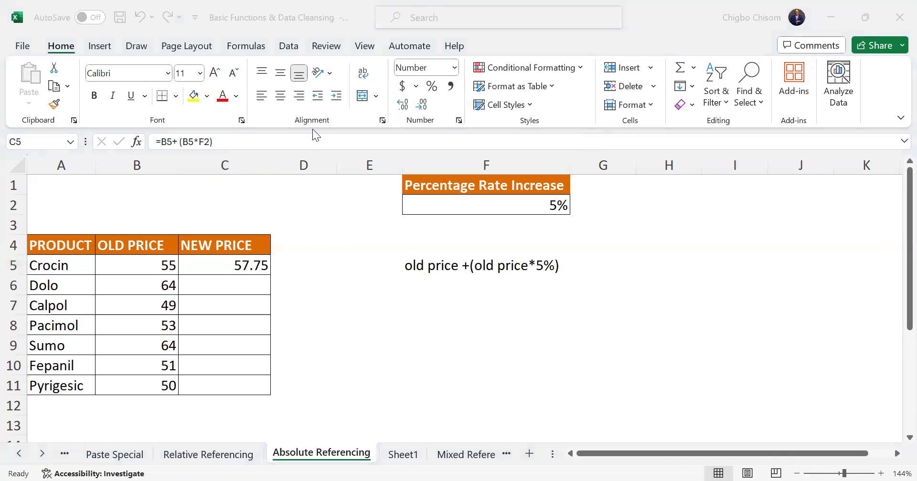
pyautogui.click(241, 265)
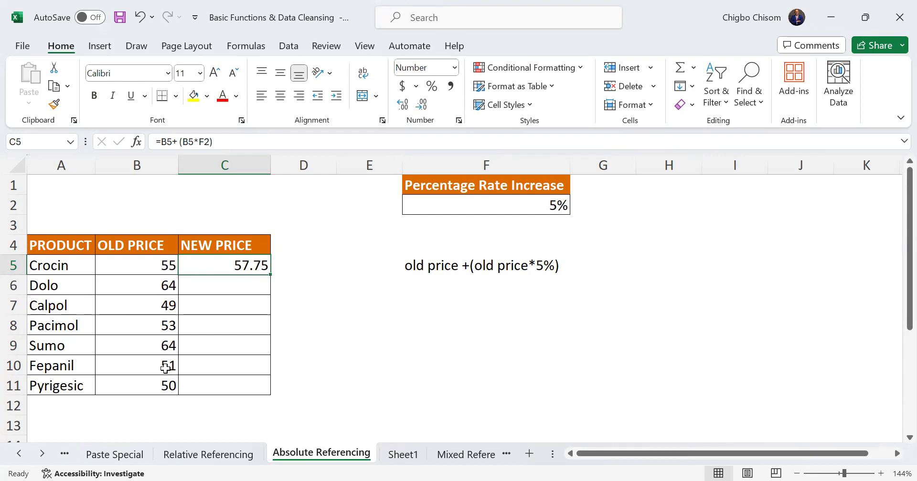
pyautogui.moveTo(271, 276); pyautogui.dragTo(263, 387)
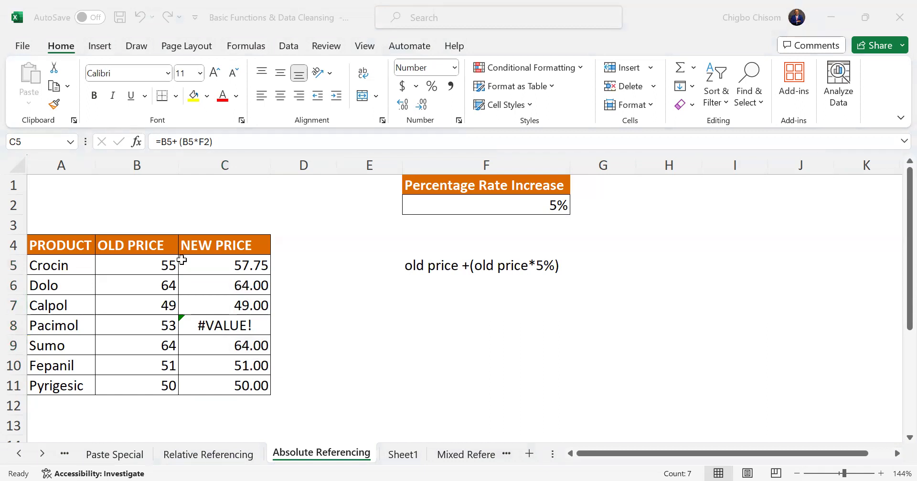
pyautogui.click(182, 260)
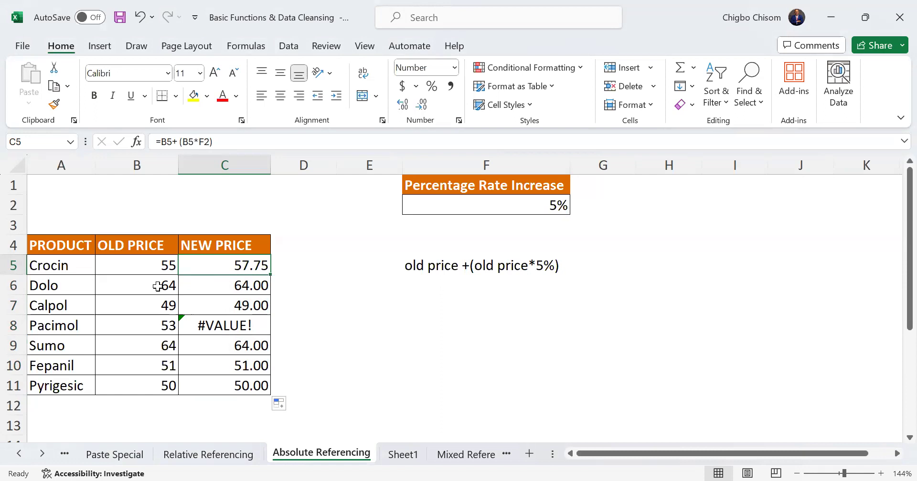
pyautogui.click(250, 290)
pyautogui.click(243, 262)
pyautogui.click(251, 286)
pyautogui.moveTo(251, 287); pyautogui.dragTo(266, 384)
pyautogui.press('Home')
pyautogui.press('Delete')
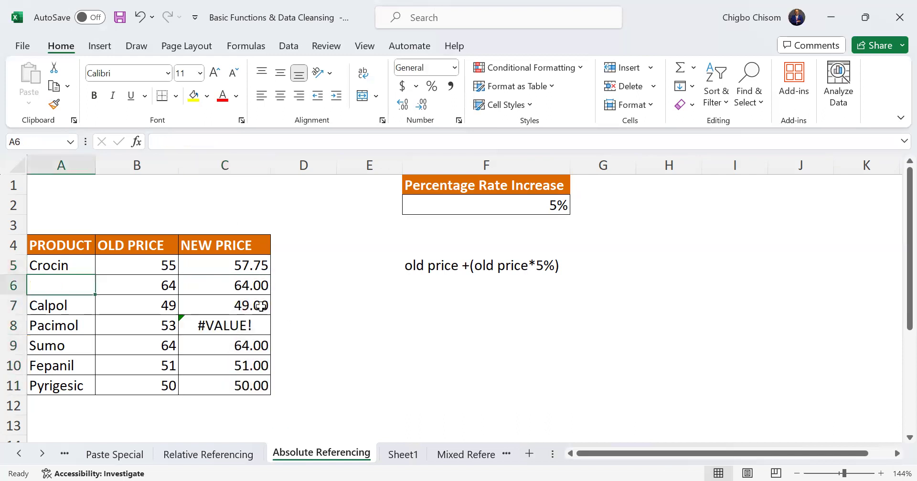
pyautogui.hotkey('ctrl', 'z')
# Clear the filled new prices in C6:C11, keeping the formula in C5
pyautogui.moveTo(247, 288); pyautogui.dragTo(256, 380)
pyautogui.press('Home')
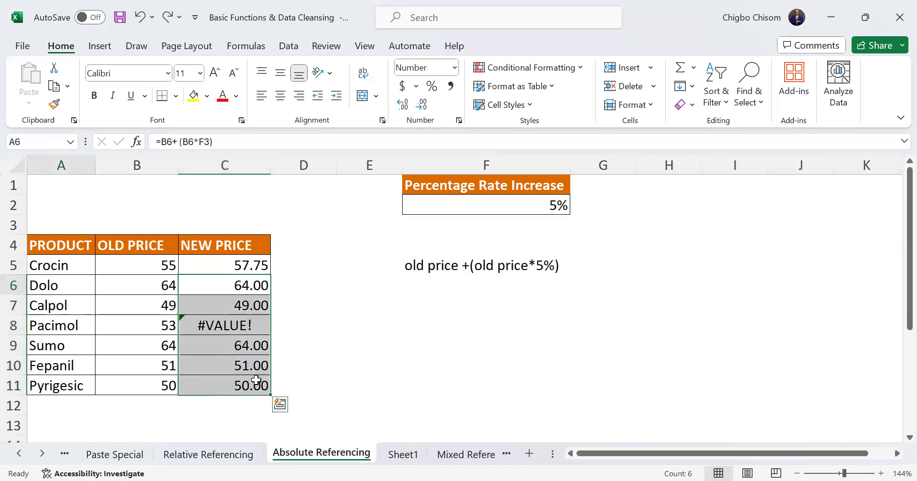
pyautogui.moveTo(248, 288); pyautogui.dragTo(248, 389)
pyautogui.press('Delete')
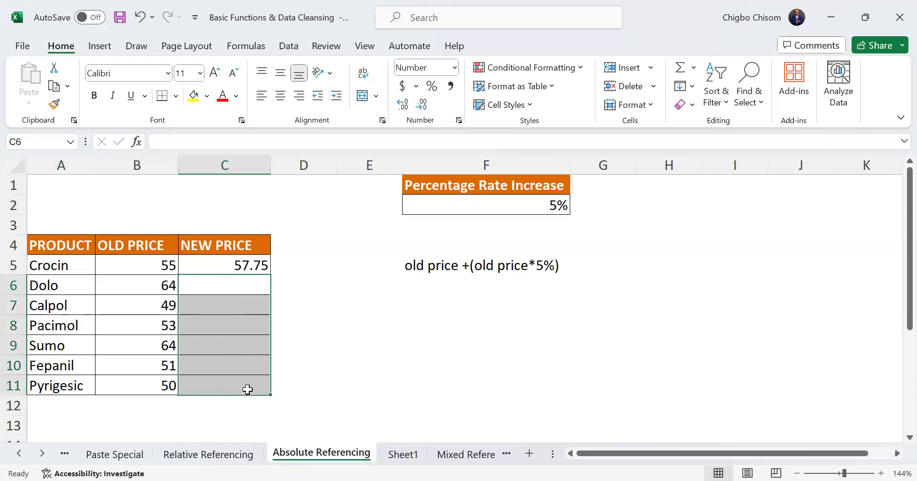
# Lock only the column of the rate reference in C5, making the formula =B5+ (B5*$F2)
pyautogui.click(258, 264)
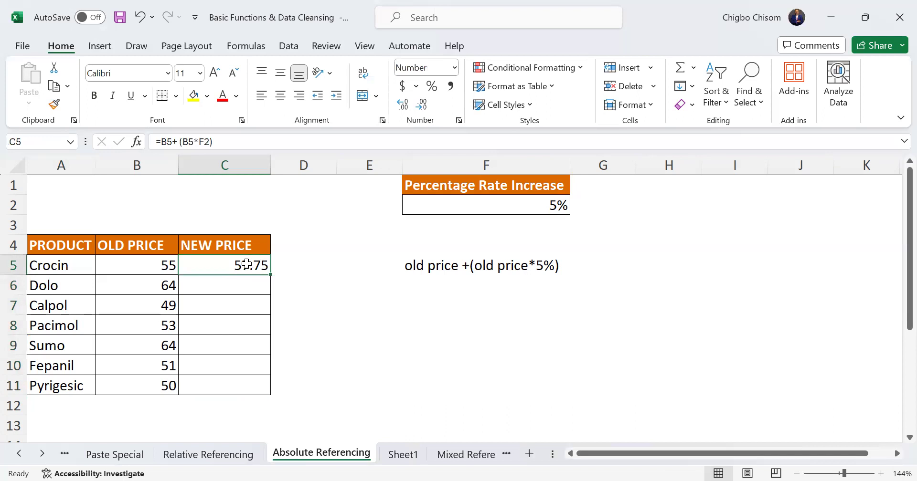
pyautogui.doubleClick(258, 264)
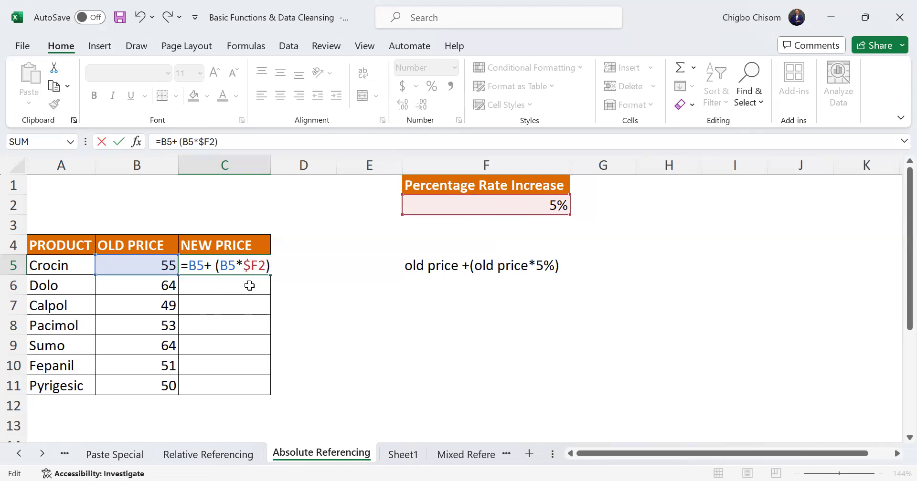
pyautogui.press('Return')
# Try filling the column-locked formula from C5 down to C11, and undo the fill
pyautogui.click(248, 271)
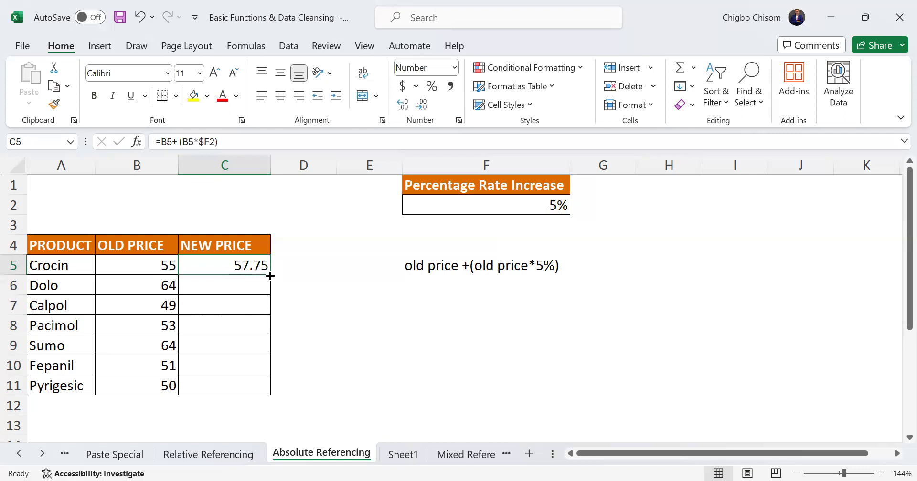
pyautogui.doubleClick(270, 276)
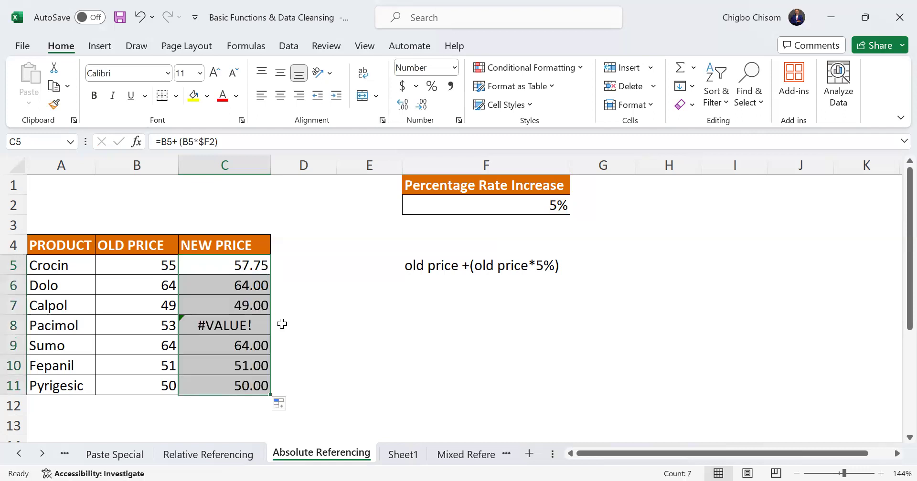
pyautogui.hotkey('ctrl', 'z')
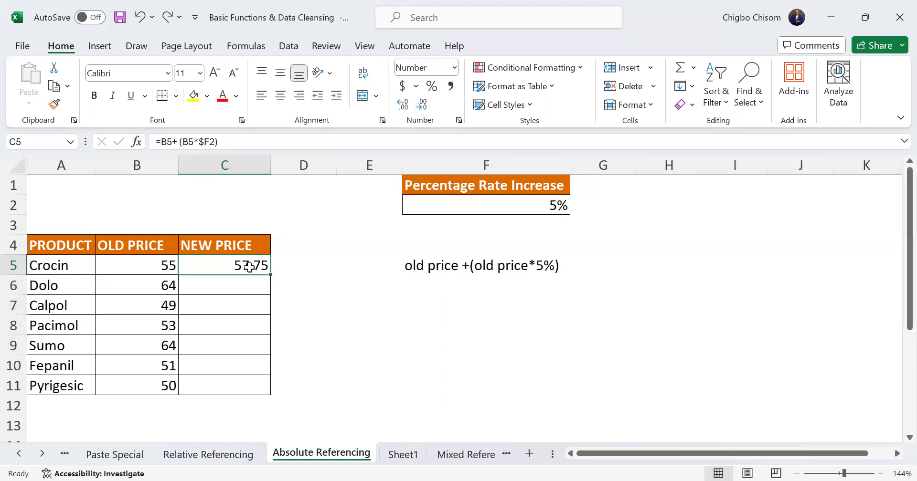
# Lock the row instead of the column in C5's rate reference, making the formula =B5+ (B5*F$2)
pyautogui.click(222, 142)
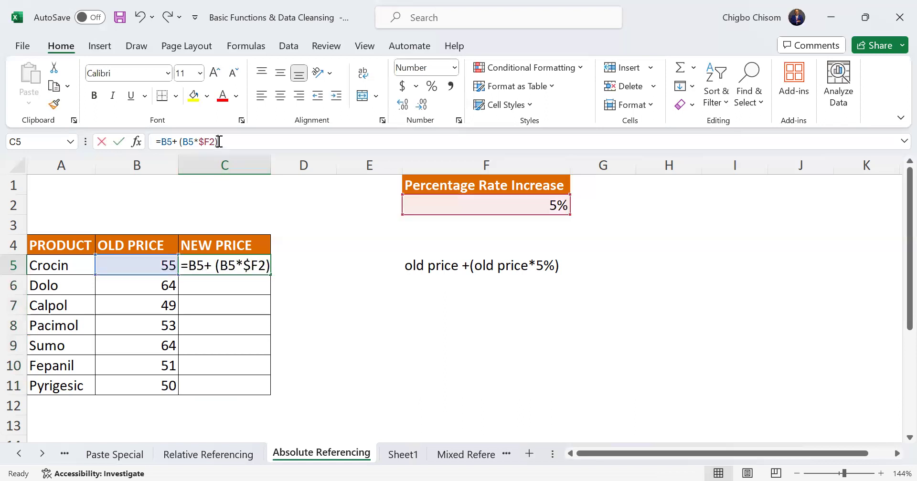
pyautogui.click(251, 266)
pyautogui.press('BackSpace')
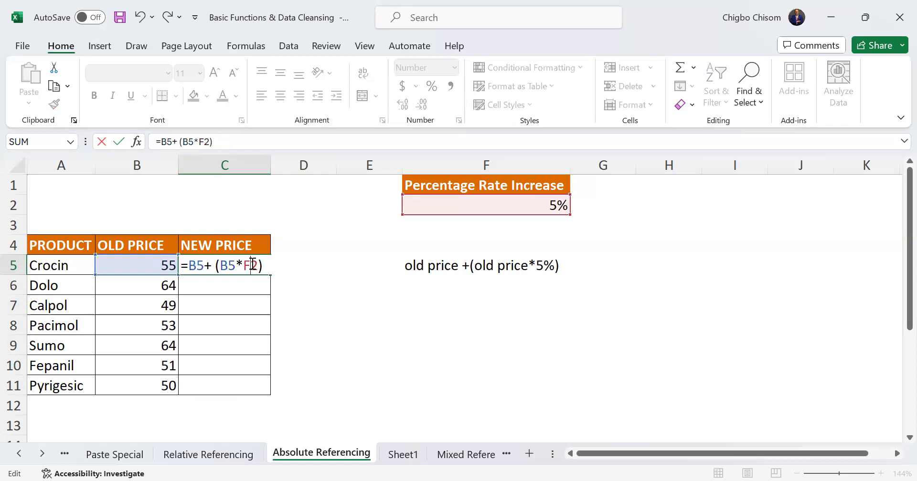
pyautogui.click(253, 265)
pyautogui.write('$')
pyautogui.press('Return')
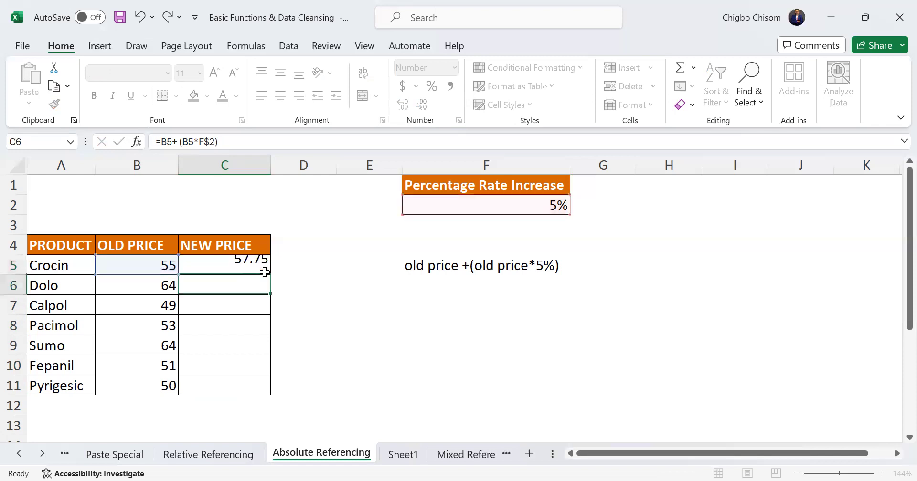
# Fill the row-locked formula from C5 down to C11 for the remaining products, and reselect C5
pyautogui.click(253, 265)
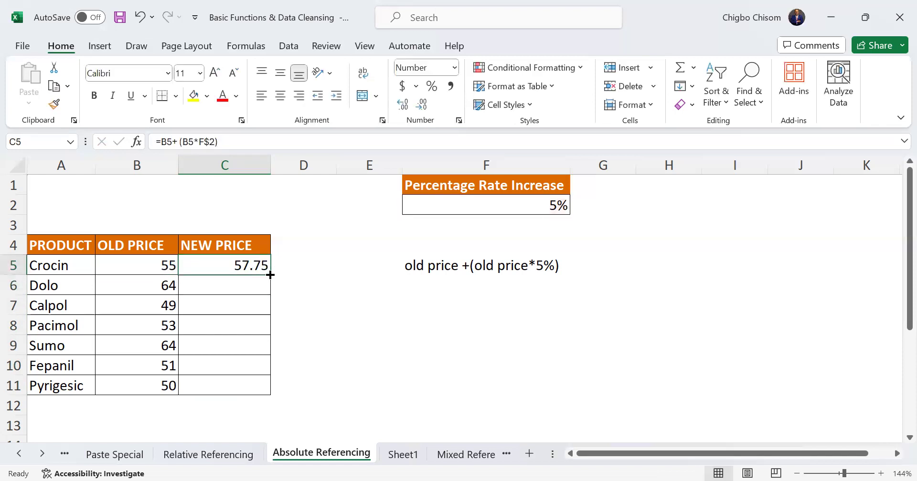
pyautogui.doubleClick(270, 275)
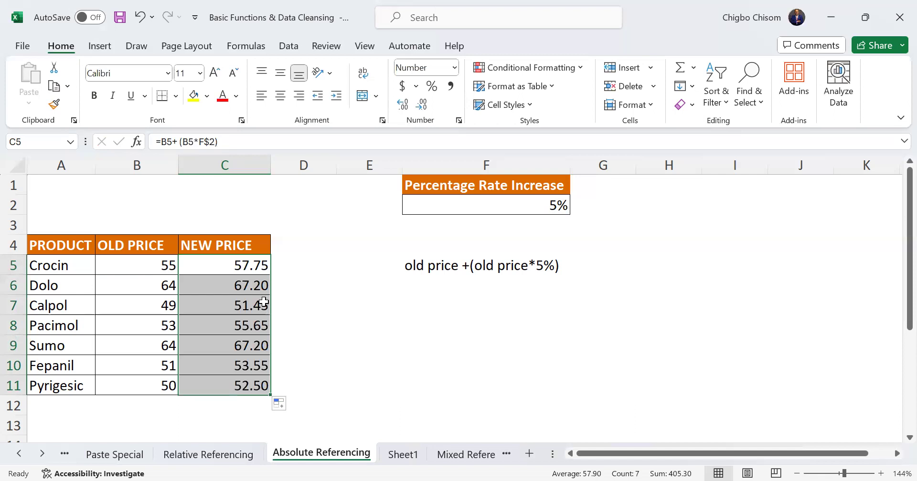
pyautogui.click(238, 261)
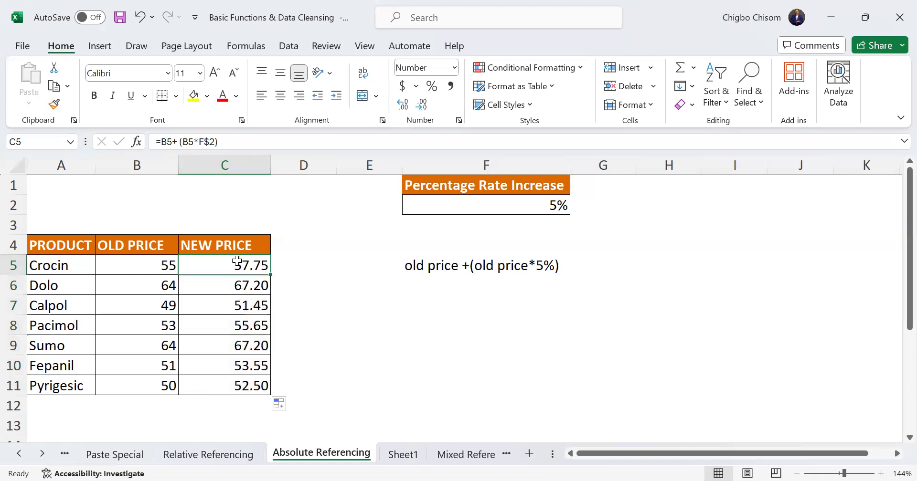
# Review the rate reference in C5's formula and the row-locking note in A3 of Sheet1, and return to the Absolute Referencing sheet
pyautogui.click(233, 140)
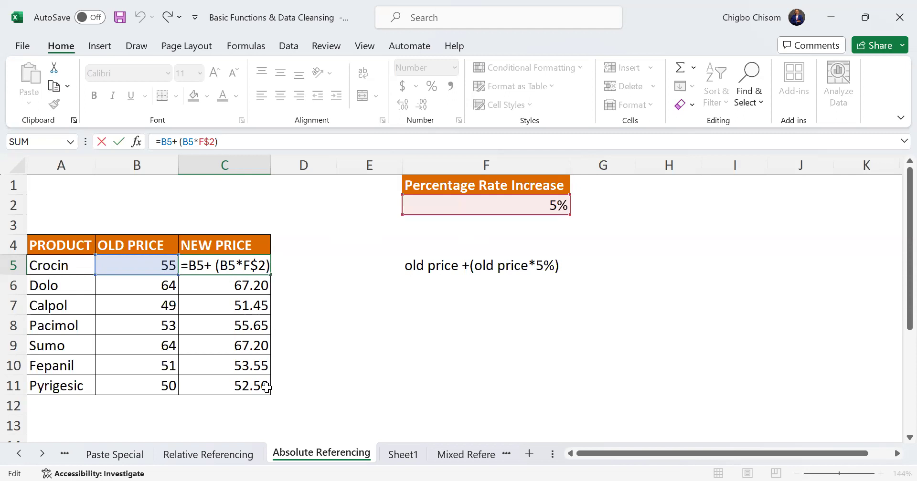
pyautogui.press('Return')
pyautogui.click(400, 459)
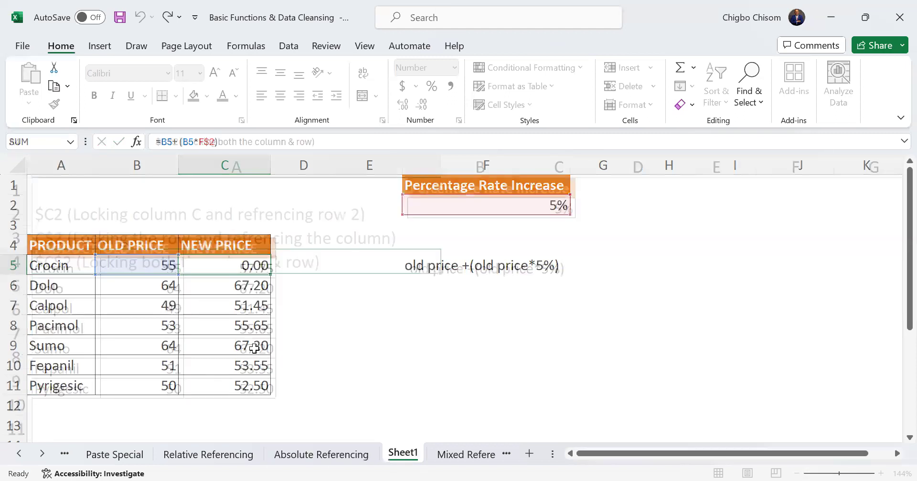
pyautogui.click(81, 237)
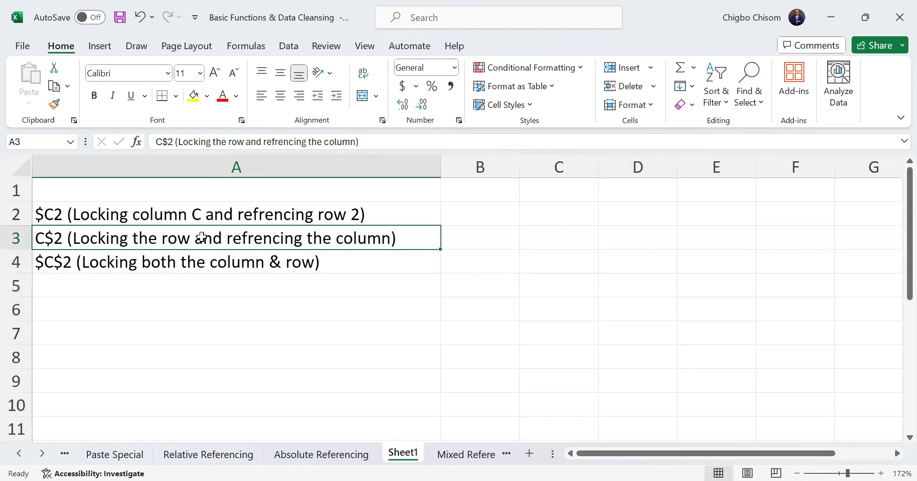
pyautogui.click(341, 457)
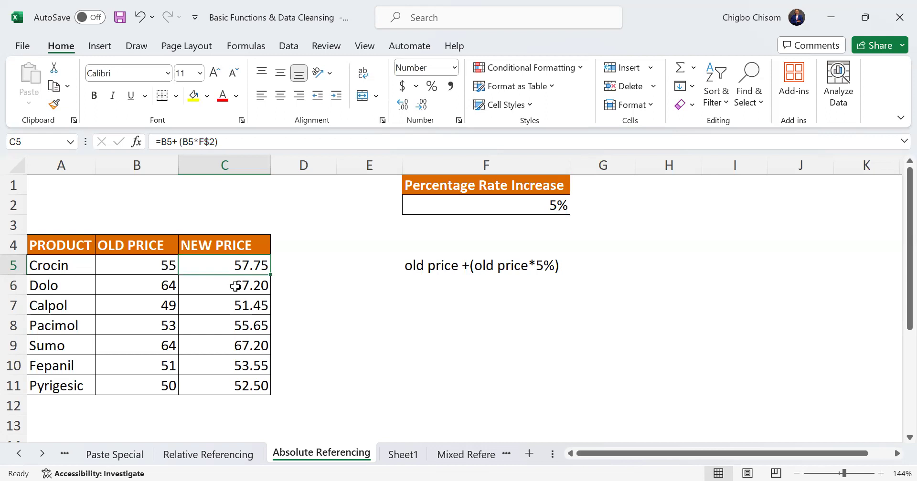
# Clear the NEW PRICE column of the product table from C5 to C11
pyautogui.moveTo(235, 286); pyautogui.dragTo(241, 383)
pyautogui.press('Delete')
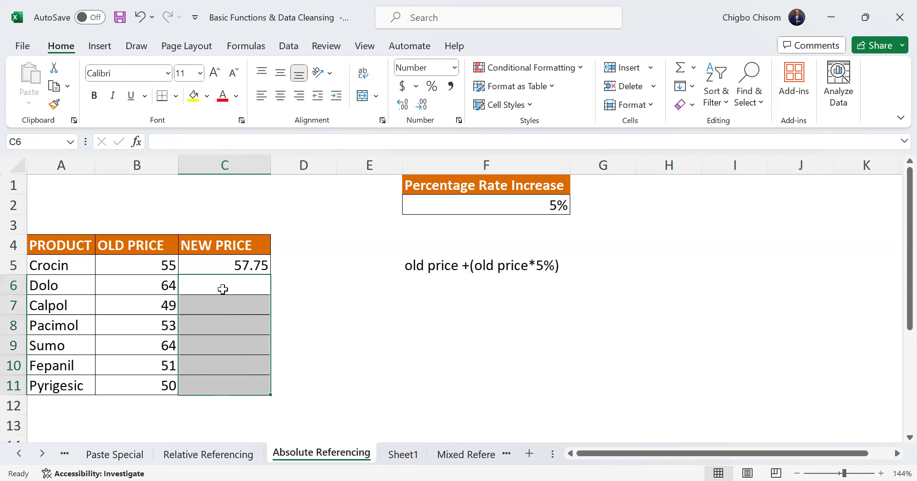
pyautogui.click(216, 262)
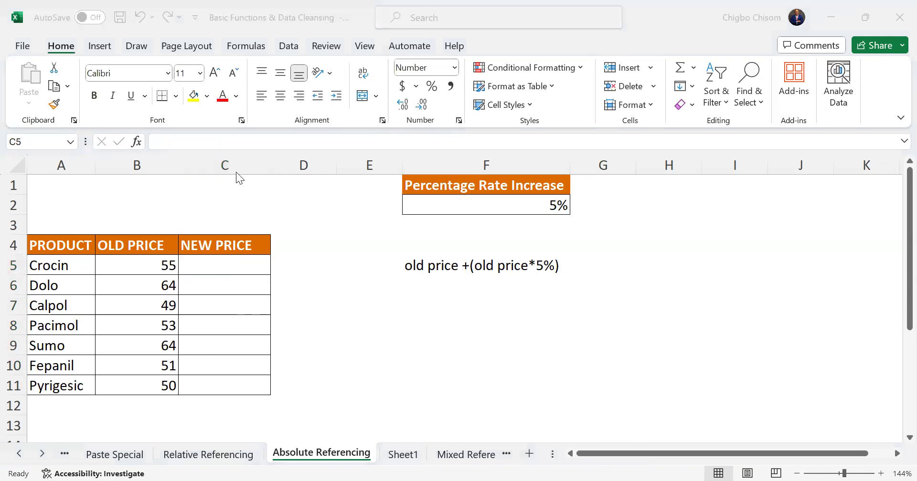
pyautogui.click(221, 261)
pyautogui.click(355, 400)
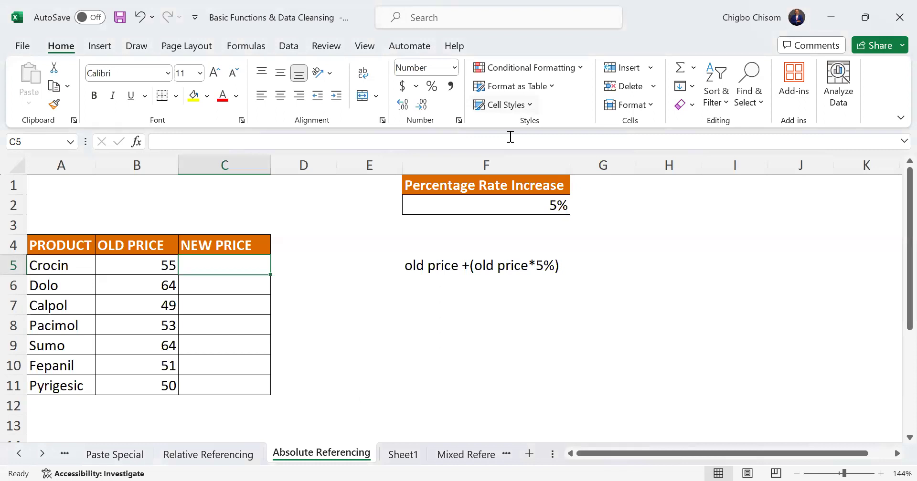
pyautogui.hotkey('alt', 'Tab')
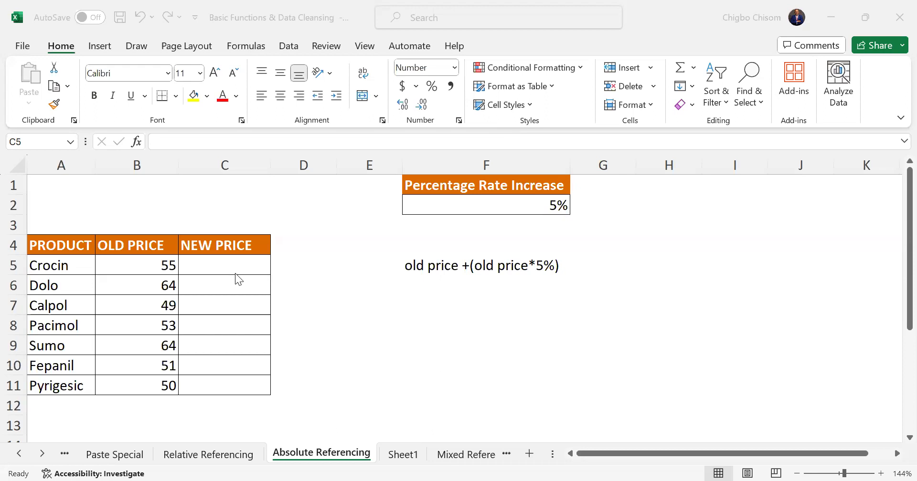
pyautogui.click(222, 268)
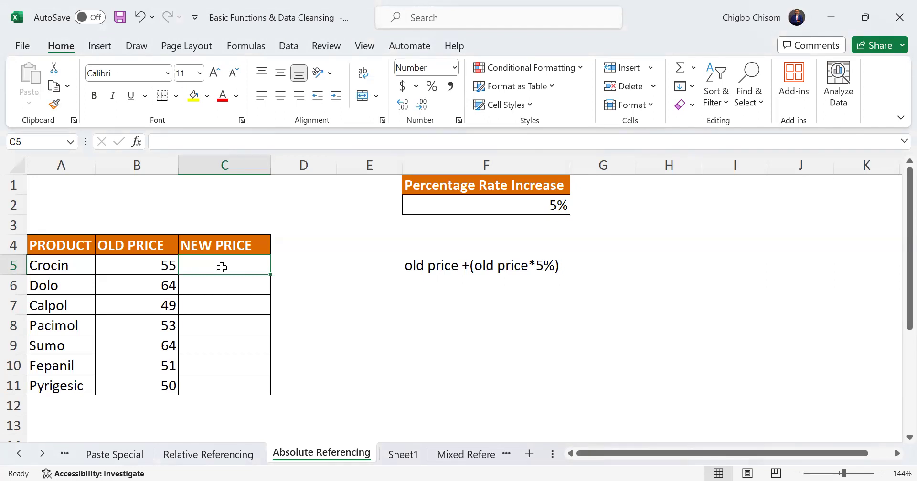
pyautogui.scroll(-2, 893, 309)
pyautogui.scroll(2, 894, 267)
# Delete the "old price +(old price*5%)" note from F5
pyautogui.moveTo(73, 248); pyautogui.dragTo(226, 385)
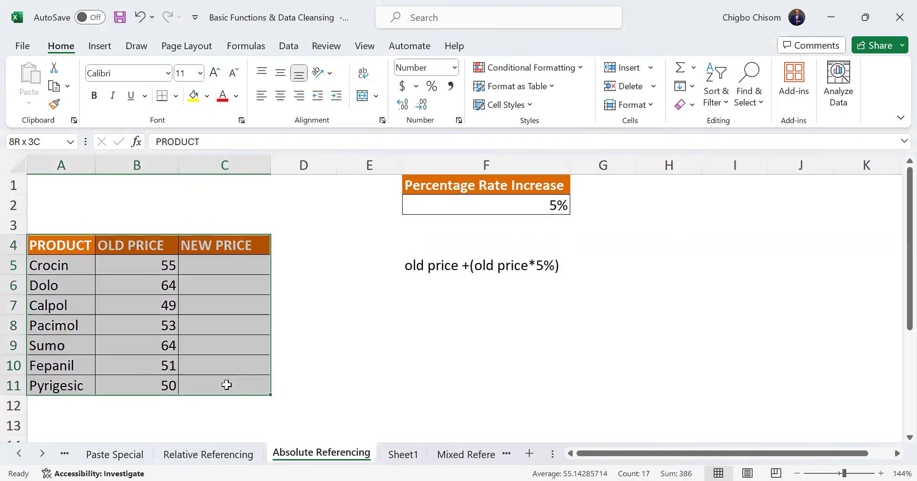
pyautogui.hotkey('ctrl', 'c')
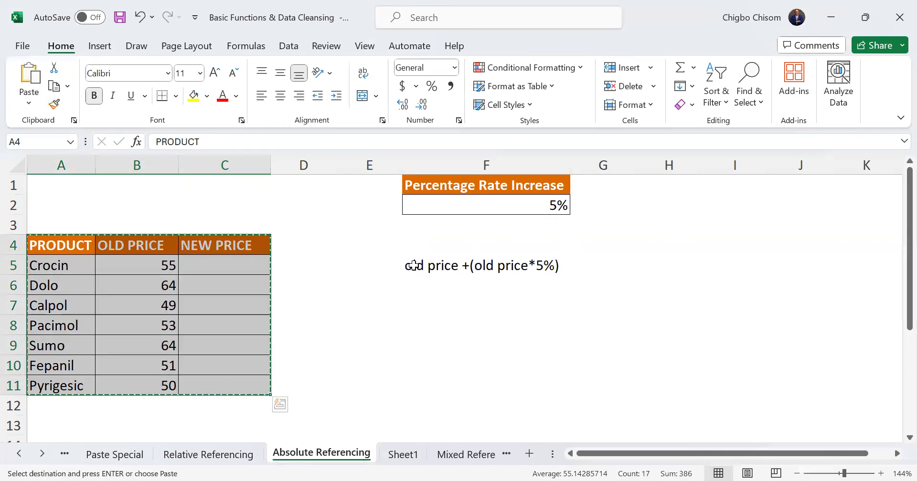
pyautogui.click(568, 265)
pyautogui.press('Delete')
pyautogui.click(442, 336)
# Copy the product price table A4:C11 and paste it transposed at F5 with Paste Special
pyautogui.moveTo(88, 250); pyautogui.dragTo(231, 384)
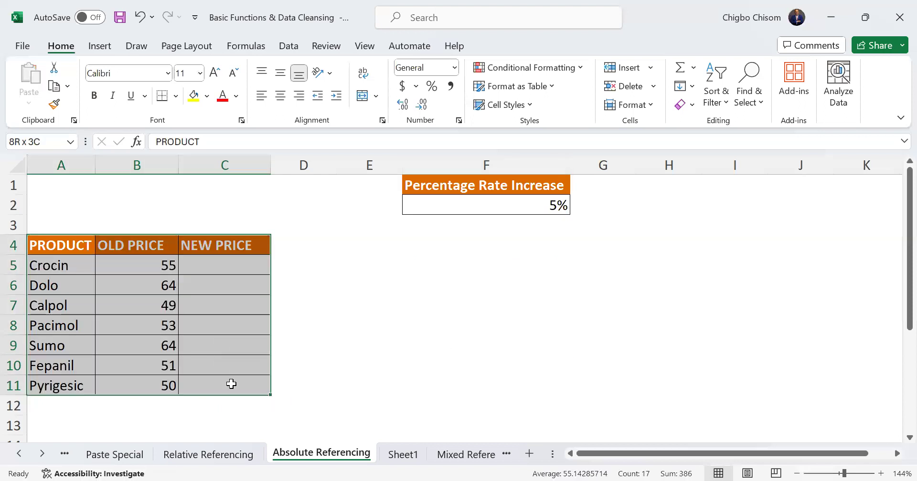
pyautogui.hotkey('ctrl', 'c')
pyautogui.click(417, 270)
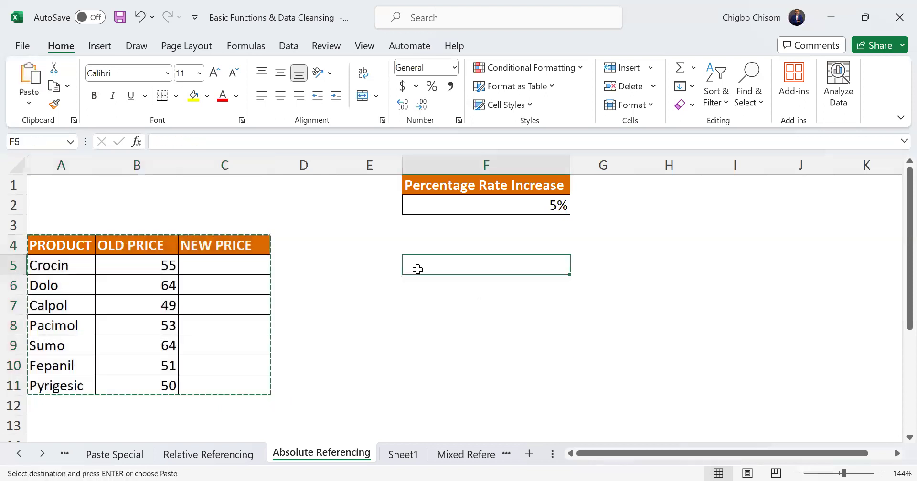
pyautogui.hotkey('ctrl', 'alt', 'v')
pyautogui.press('e')
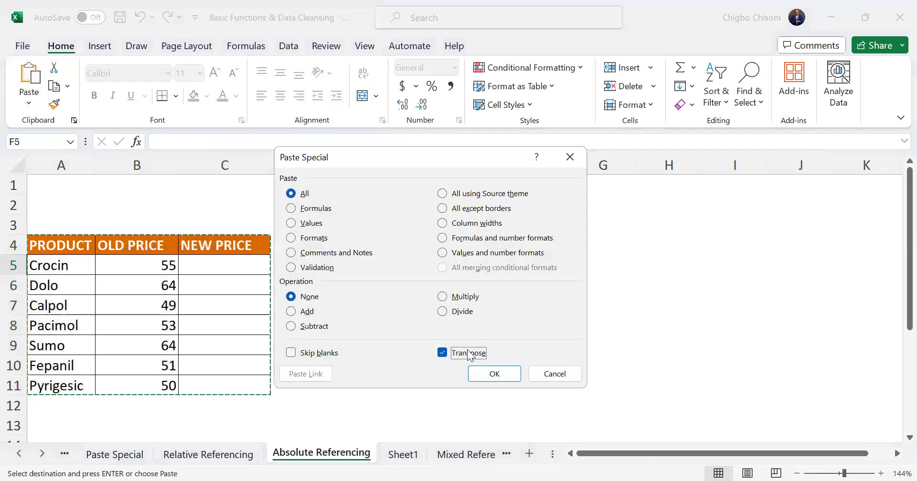
pyautogui.press('Return')
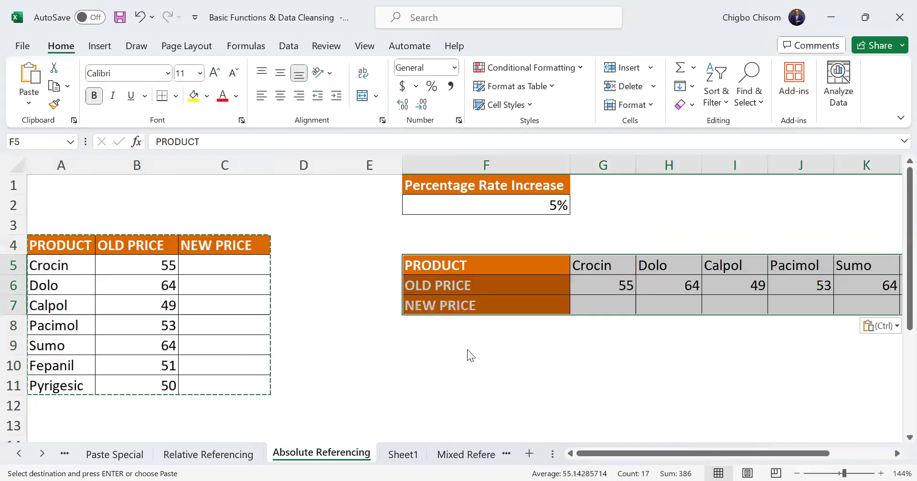
# Enter the unlocked new price formula =G6+(G6*F2) for Crocin in G7 of the transposed table
pyautogui.hscroll(2, 467, 350)
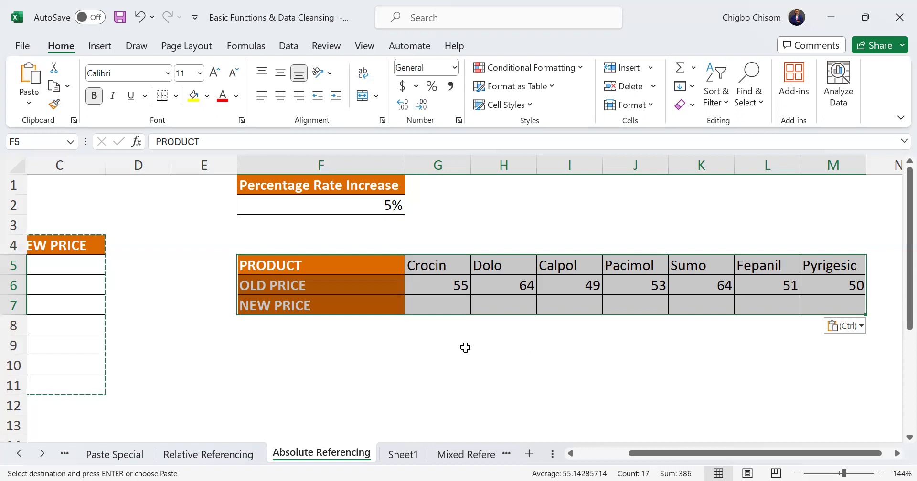
pyautogui.click(430, 304)
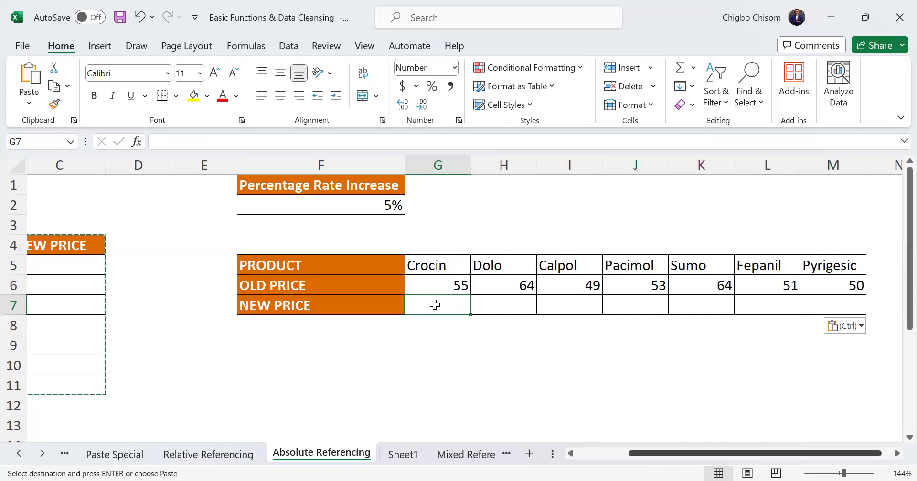
pyautogui.hscroll(-3, 435, 304)
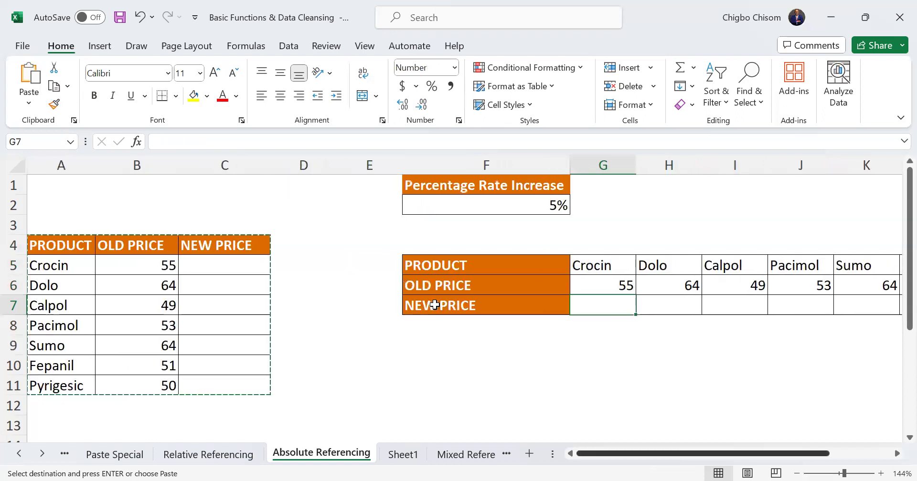
pyautogui.hscroll(3, 434, 305)
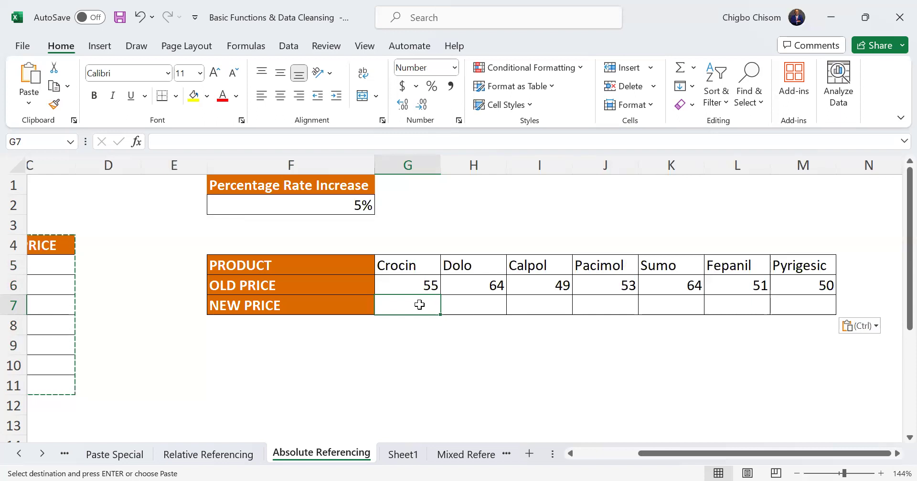
pyautogui.write('=')
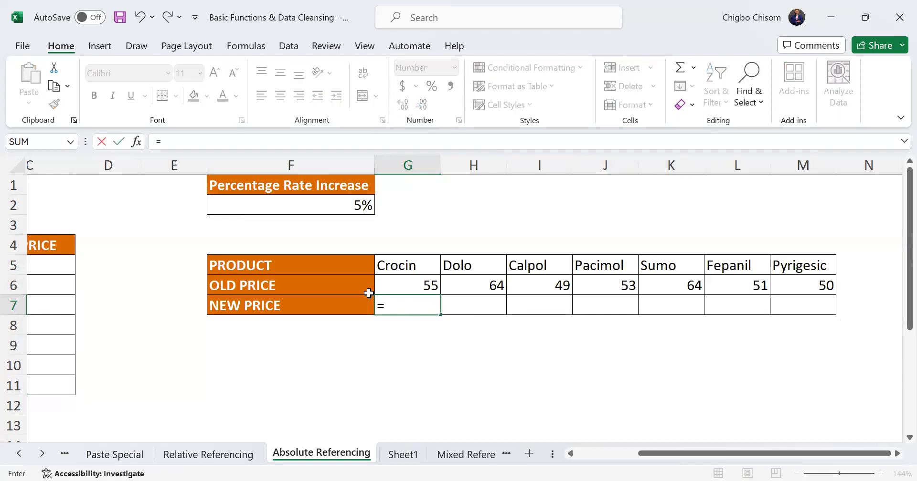
pyautogui.click(411, 286)
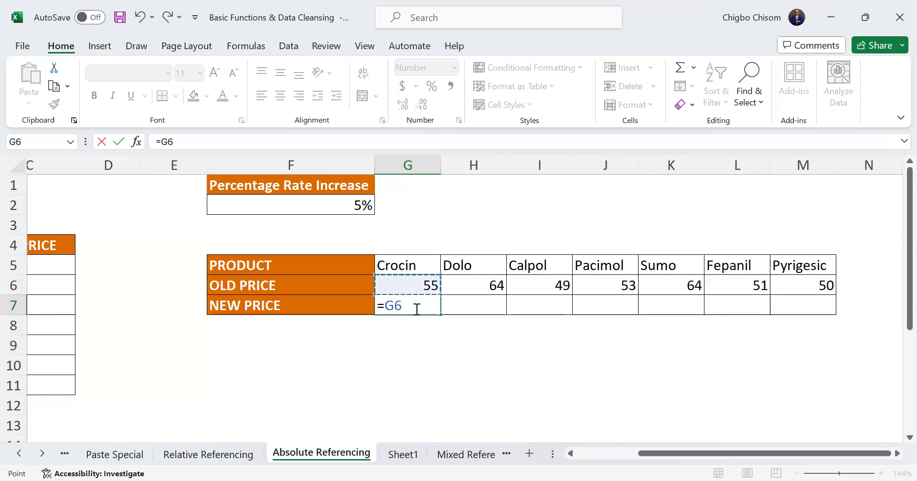
pyautogui.write('+(')
pyautogui.click(411, 286)
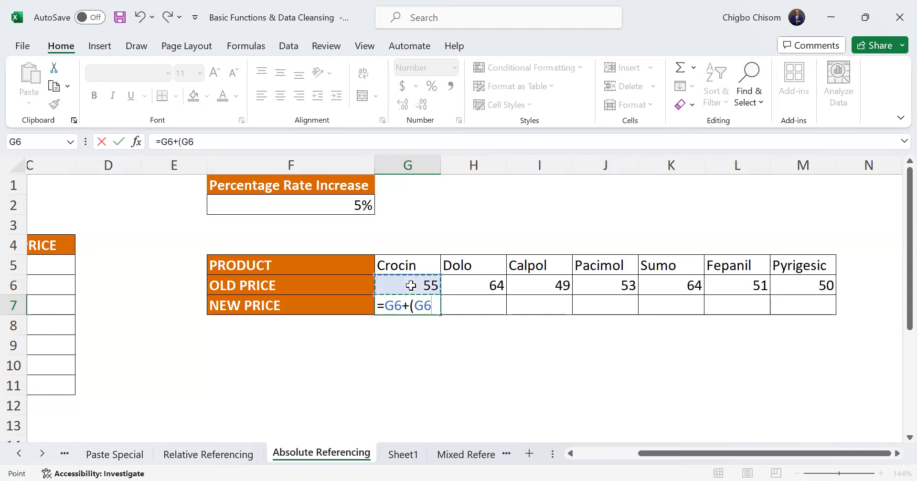
pyautogui.write('*')
pyautogui.click(373, 206)
pyautogui.write(')')
pyautogui.press('Return')
# Try filling the unlocked formula from G7 across to L7, and undo the fill
pyautogui.click(422, 304)
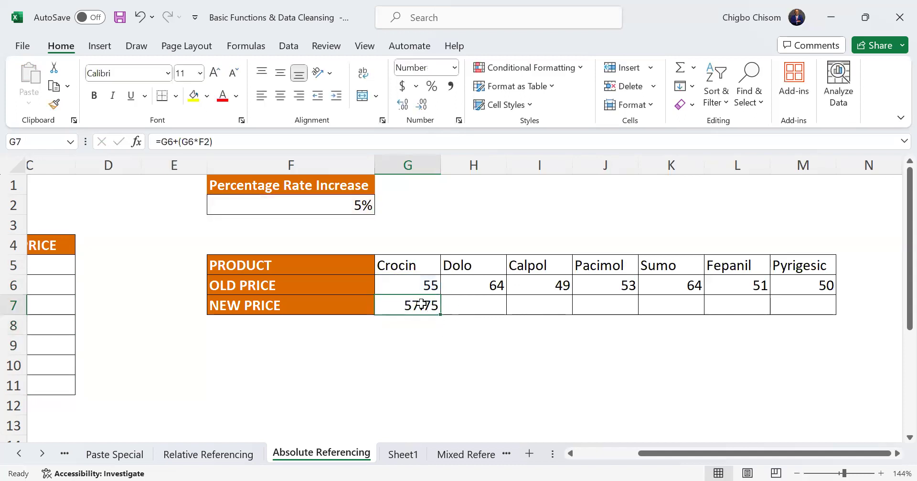
pyautogui.moveTo(441, 315); pyautogui.dragTo(794, 306)
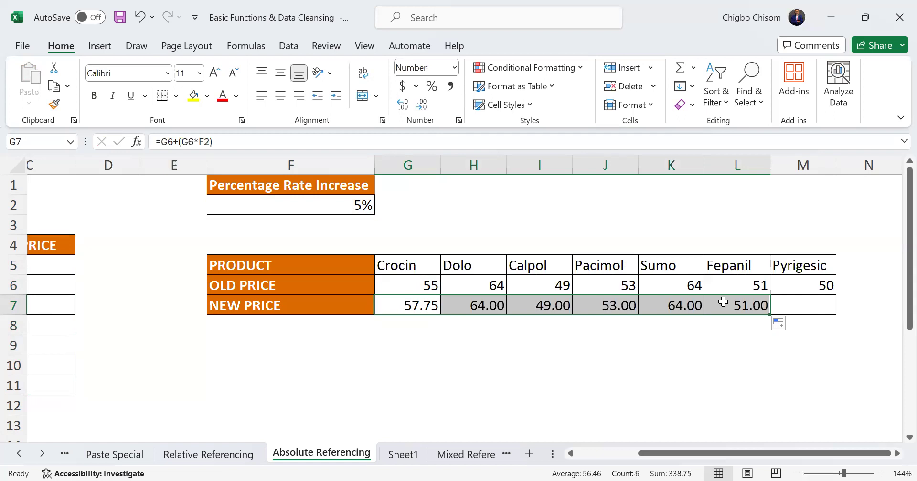
pyautogui.hotkey('ctrl', 'z')
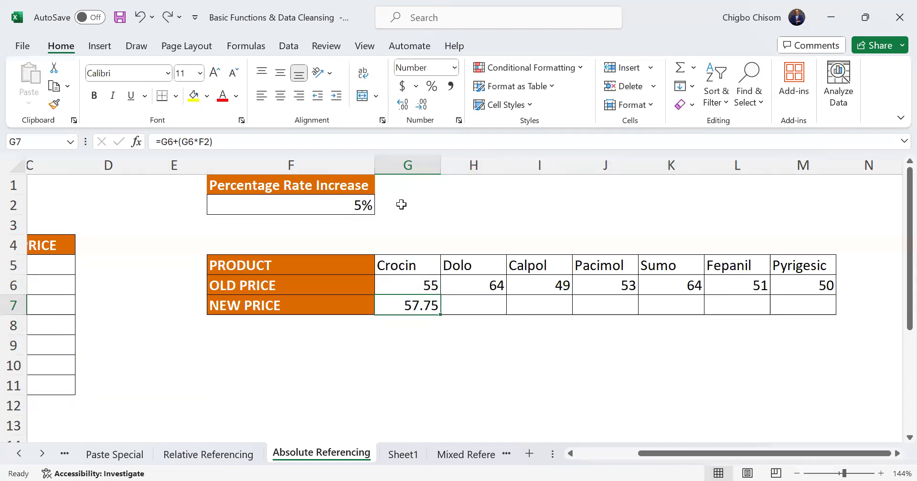
# Lock the row of the rate reference in G7, making the formula =G6+(G6*F$2), and fill it across to M7
pyautogui.click(205, 141)
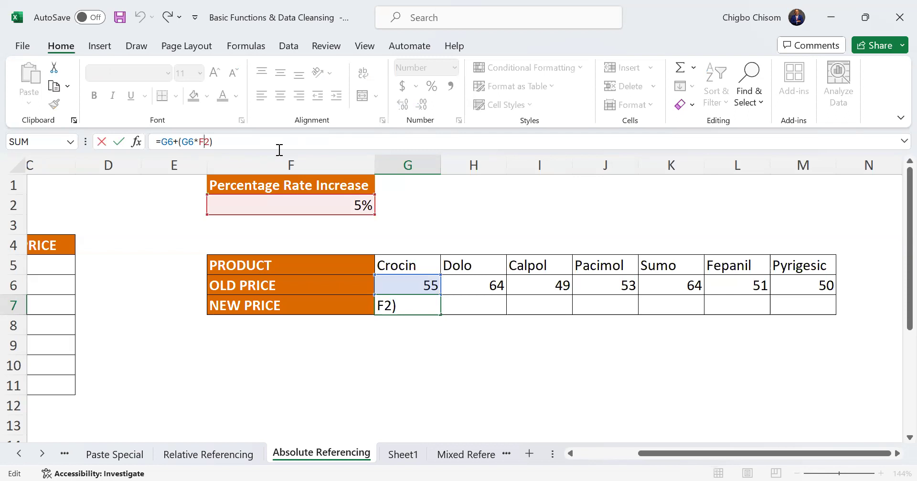
pyautogui.write('$')
pyautogui.press('Return')
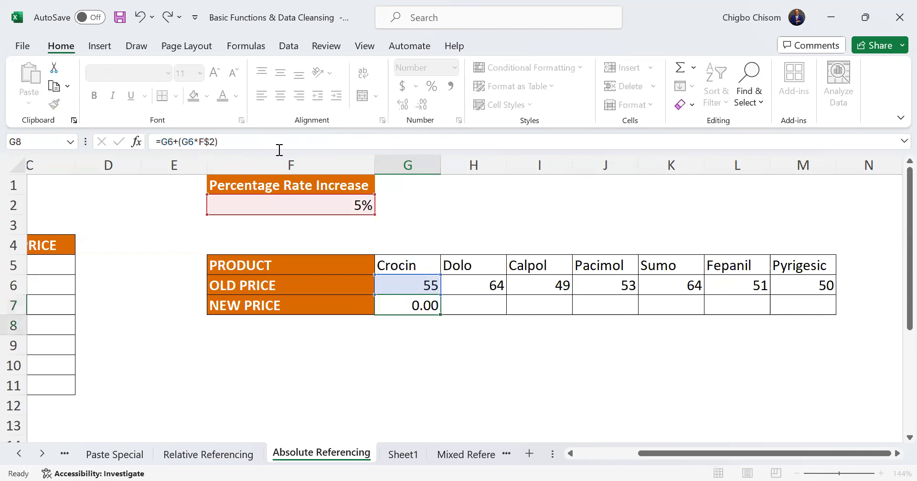
pyautogui.click(425, 302)
pyautogui.moveTo(440, 315); pyautogui.dragTo(807, 316)
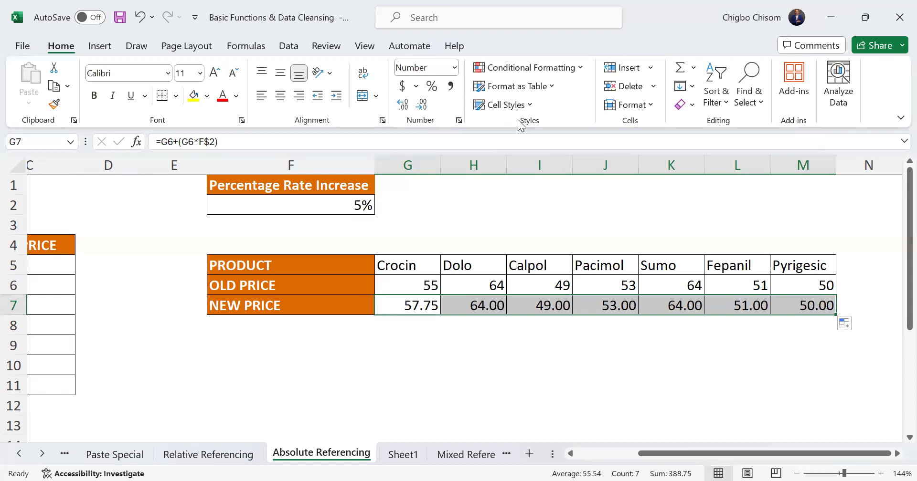
pyautogui.hotkey('alt', 'Tab')
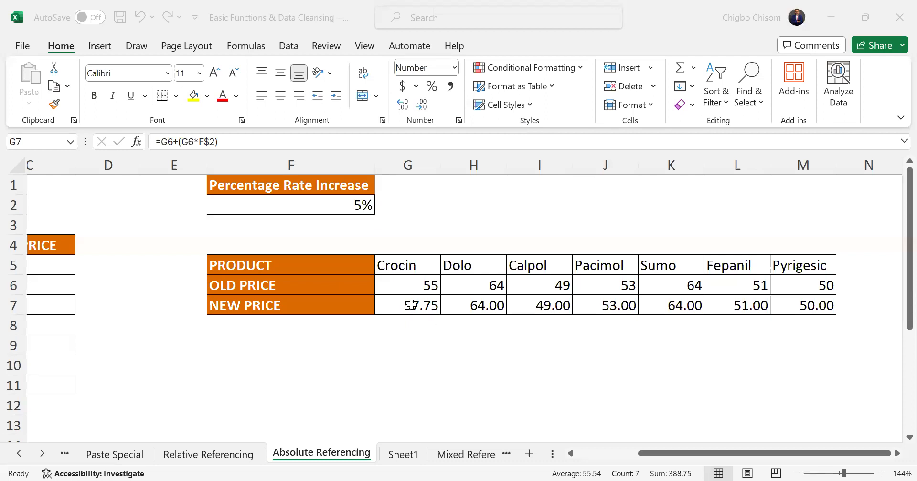
pyautogui.hotkey('alt', 'Tab')
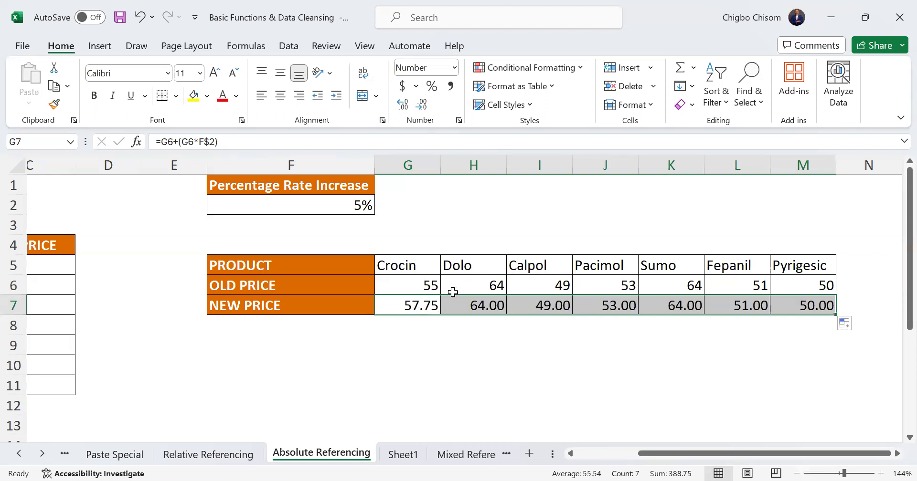
pyautogui.click(212, 142)
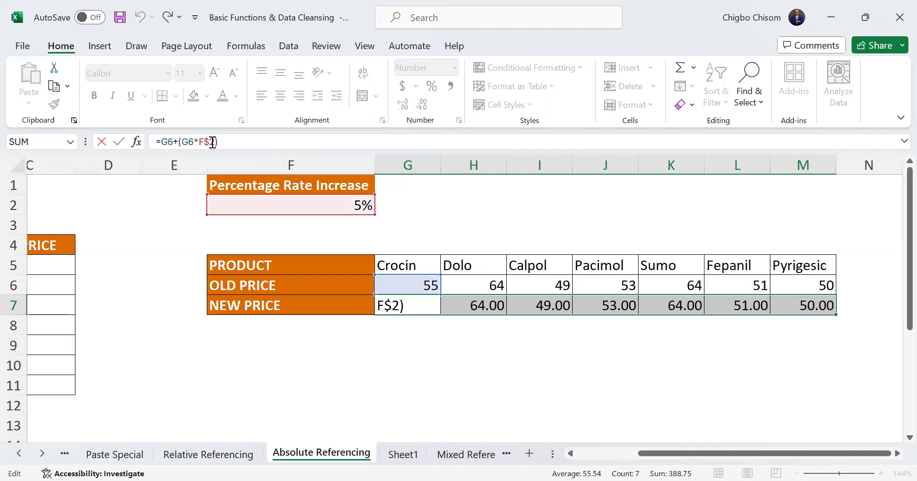
pyautogui.press('BackSpace')
pyautogui.press('Left')
pyautogui.click(493, 305)
pyautogui.moveTo(757, 306); pyautogui.dragTo(786, 307)
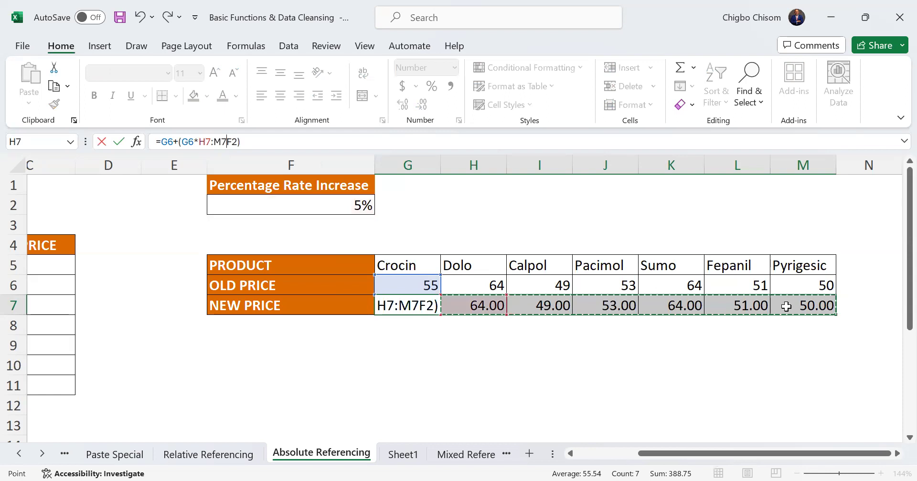
pyautogui.press('Delete')
pyautogui.press('Delete')
pyautogui.press('Delete')
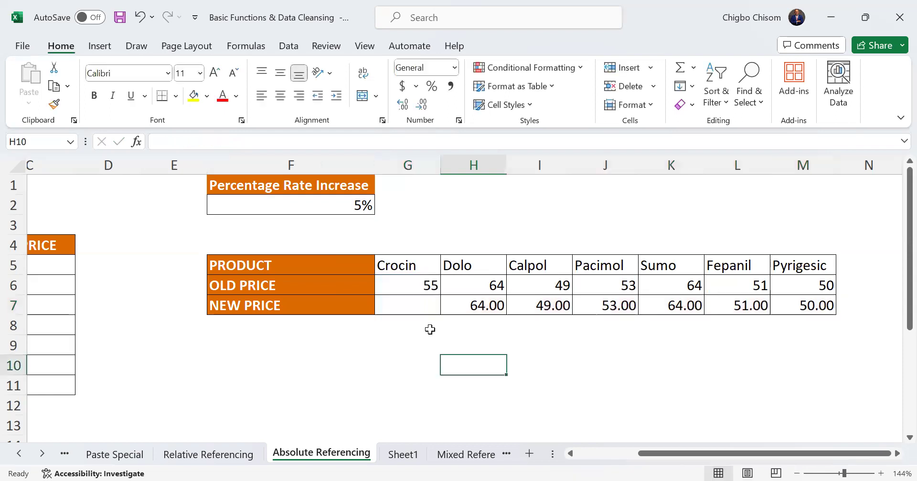
pyautogui.hotkey('ctrl', 'z')
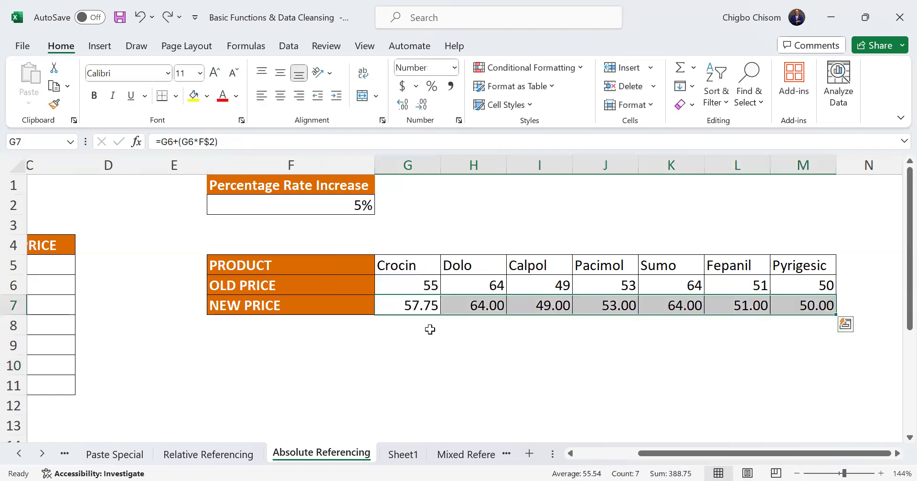
# Clear the filled new prices in H7:M7 of the transposed table
pyautogui.click(472, 305)
pyautogui.moveTo(472, 305); pyautogui.dragTo(803, 306)
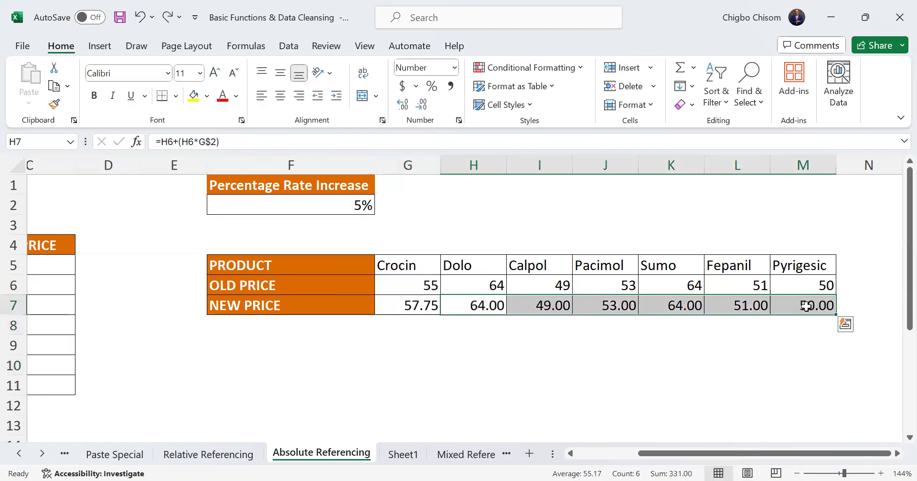
pyautogui.press('Delete')
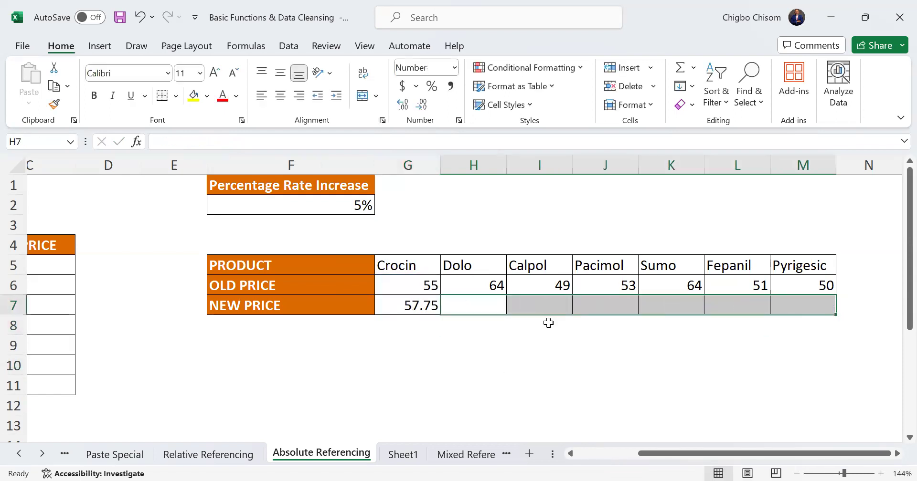
# Lock only the column of the rate reference in G7, making the formula =G6+(G6*$F2), and fill it across to M7
pyautogui.press('Left')
pyautogui.click(263, 142)
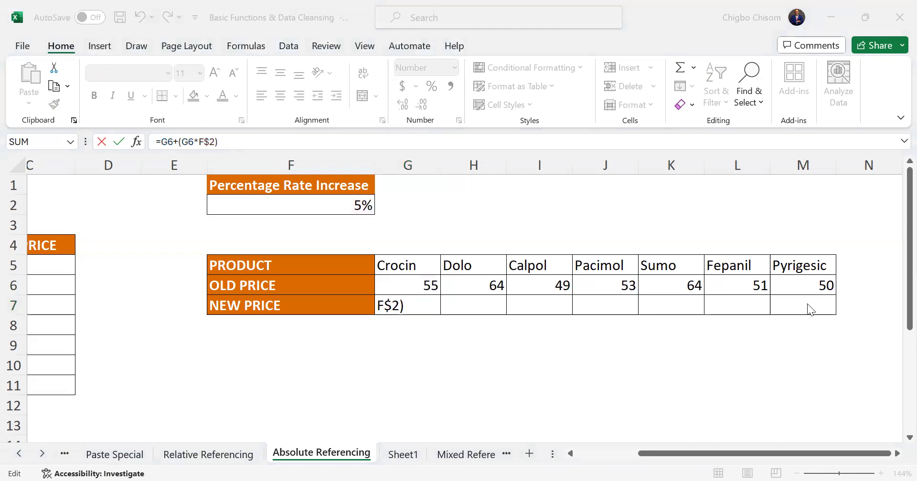
pyautogui.click(212, 143)
pyautogui.press('BackSpace')
pyautogui.press('Left')
pyautogui.write('$')
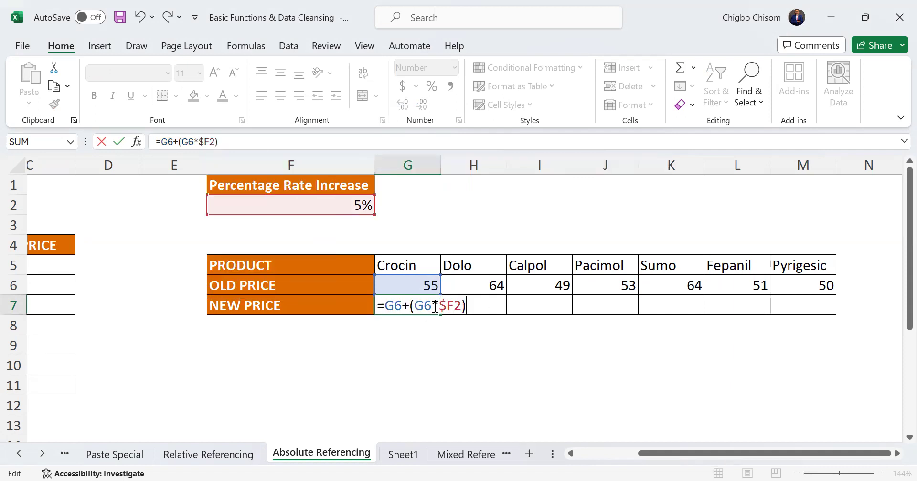
pyautogui.click(445, 344)
pyautogui.click(426, 312)
pyautogui.moveTo(441, 316); pyautogui.dragTo(818, 304)
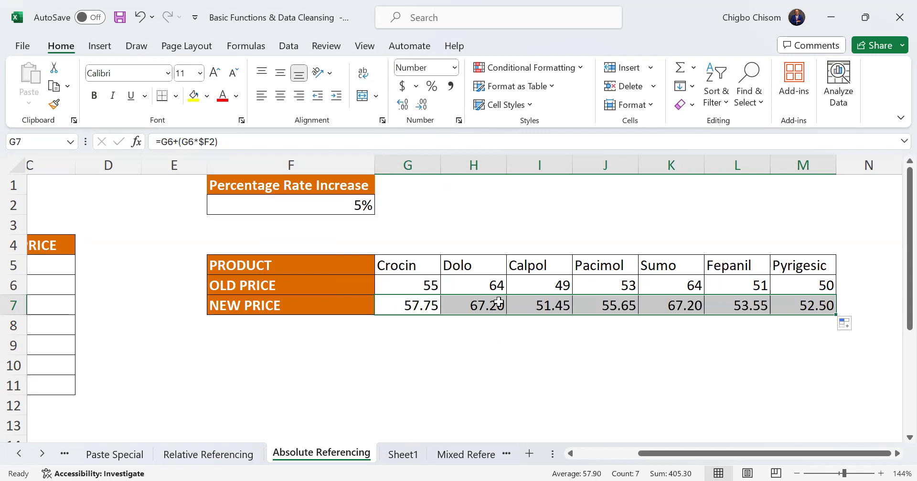
# Compare the vertical and transposed price tables and examine the column-locked rate reference in G7's formula
pyautogui.hotkey('alt', 'Tab')
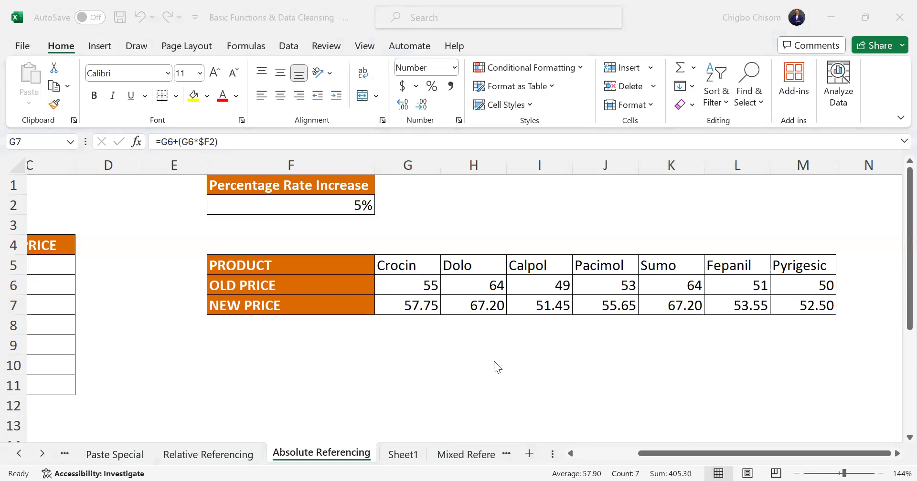
pyautogui.hotkey('alt', 'Tab')
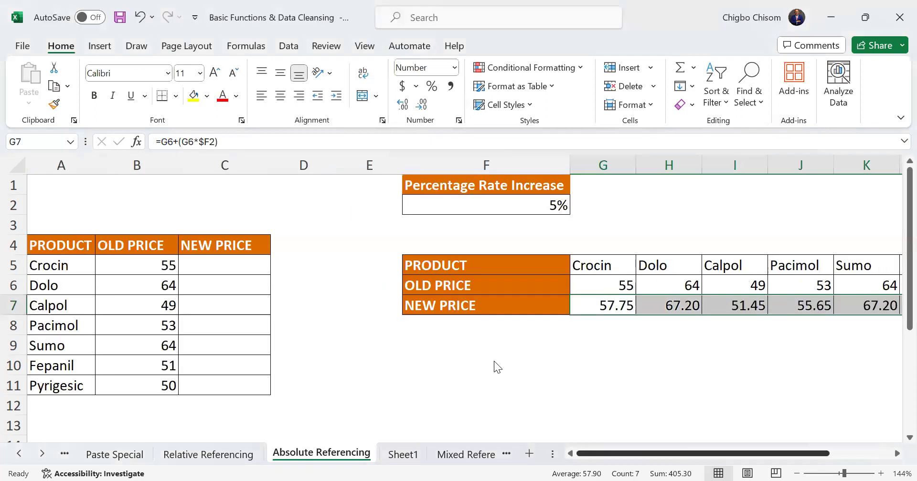
pyautogui.hscroll(2, 494, 367)
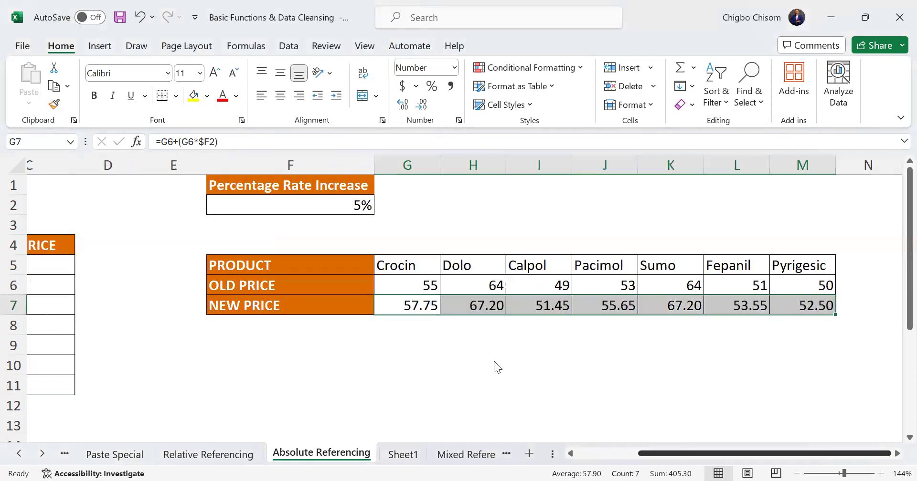
pyautogui.hscroll(-3, 494, 367)
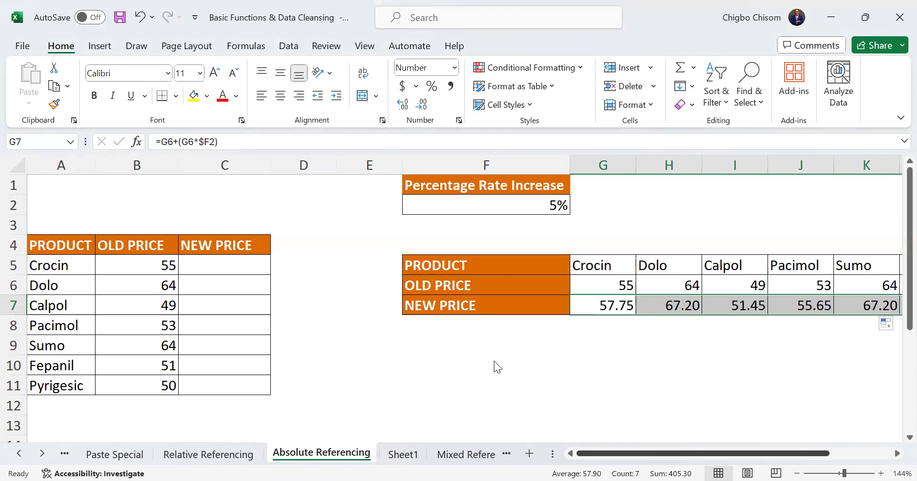
pyautogui.hscroll(2, 494, 361)
pyautogui.hscroll(-2, 494, 361)
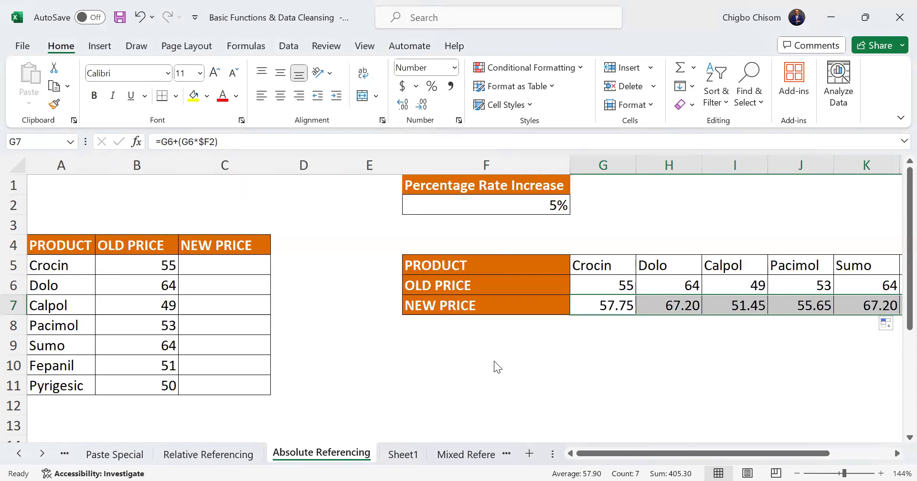
pyautogui.click(206, 142)
# Open the Mixed Referencing sheet and enlarge its view to 136%
pyautogui.click(459, 459)
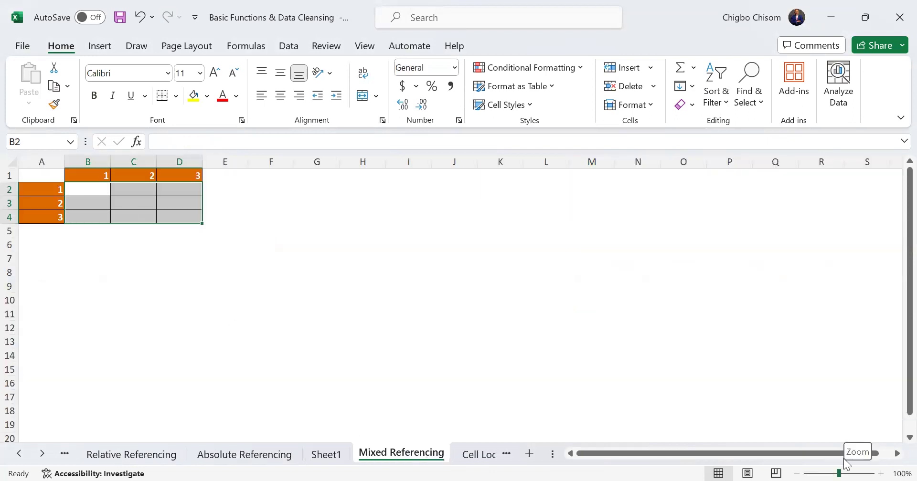
pyautogui.click(844, 473)
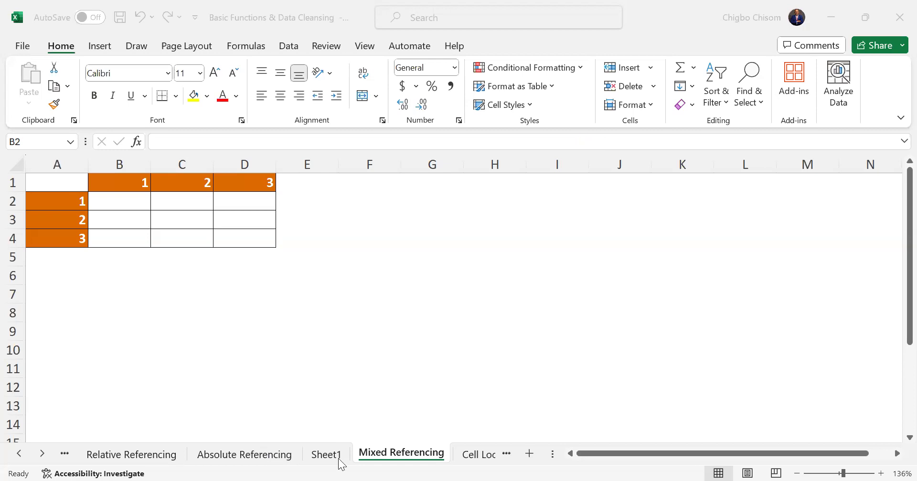
# Return to the Absolute Referencing sheet and review the transposed table's new price row and its column-locked formula
pyautogui.click(244, 454)
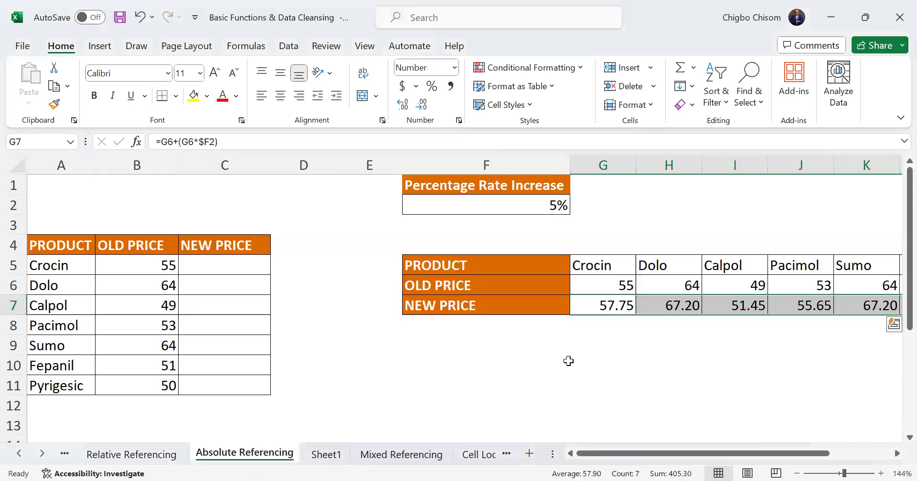
pyautogui.hscroll(2, 685, 443)
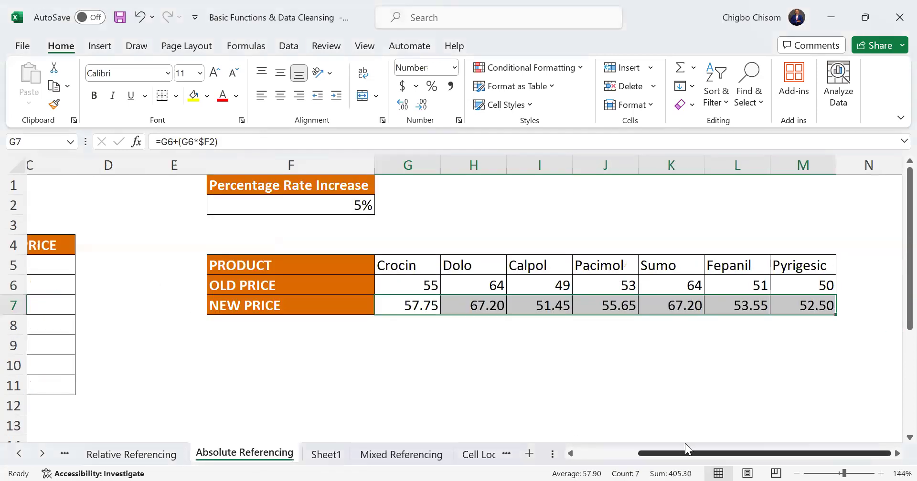
pyautogui.hscroll(-3, 550, 442)
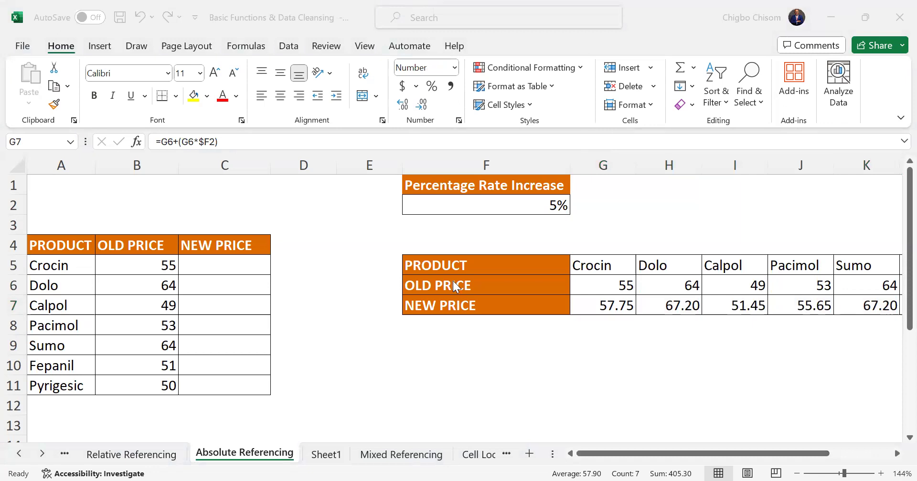
pyautogui.click(591, 304)
pyautogui.hotkey('ctrl', 'shift', 'Right')
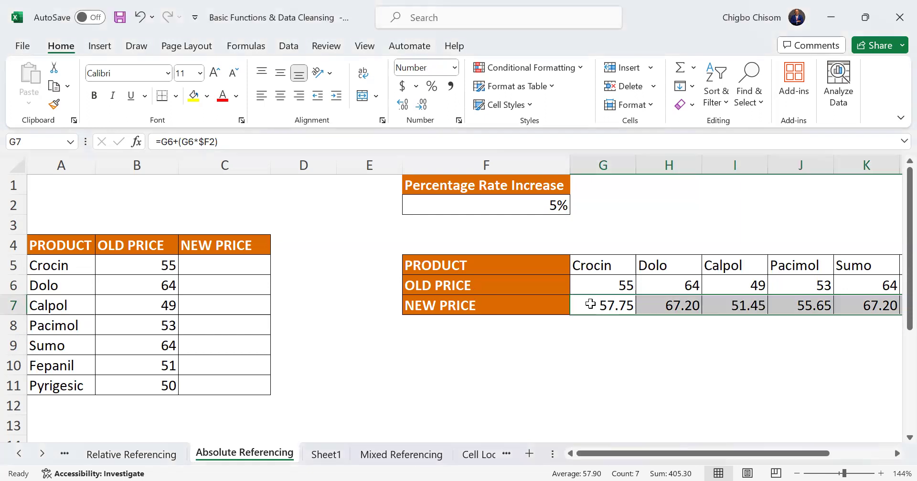
pyautogui.click(390, 42)
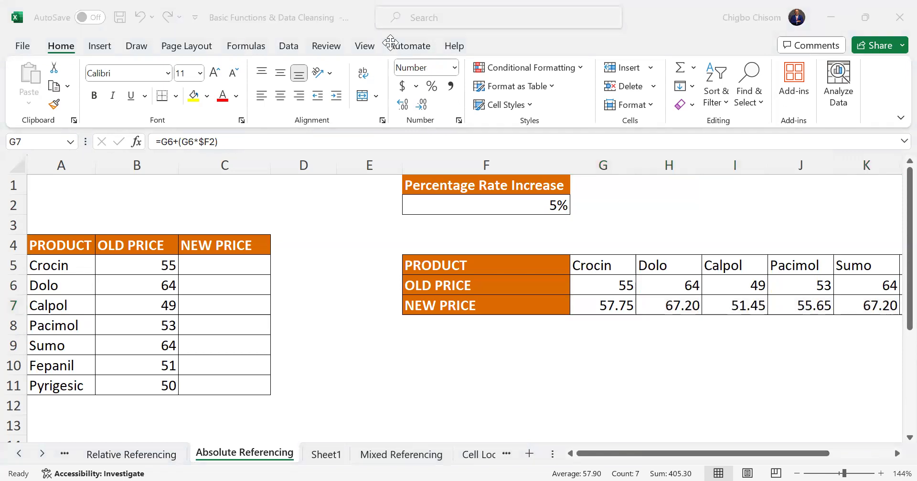
pyautogui.click(599, 303)
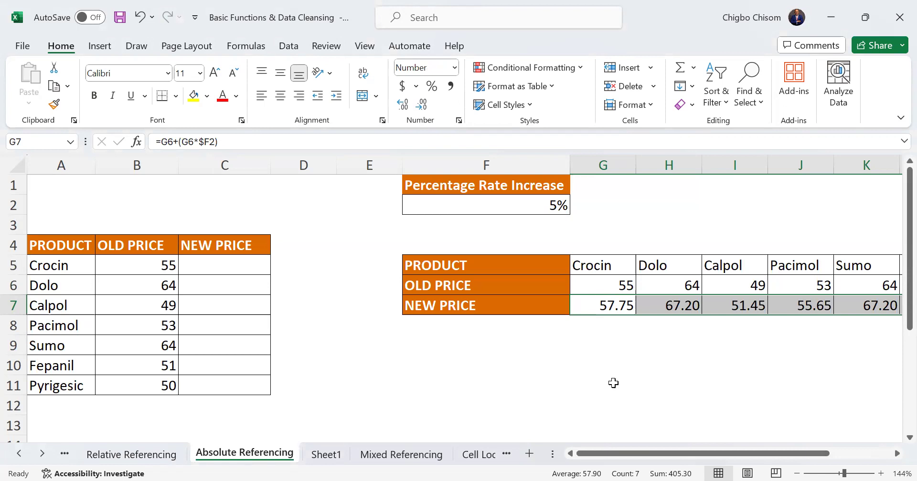
pyautogui.moveTo(691, 446); pyautogui.dragTo(560, 459)
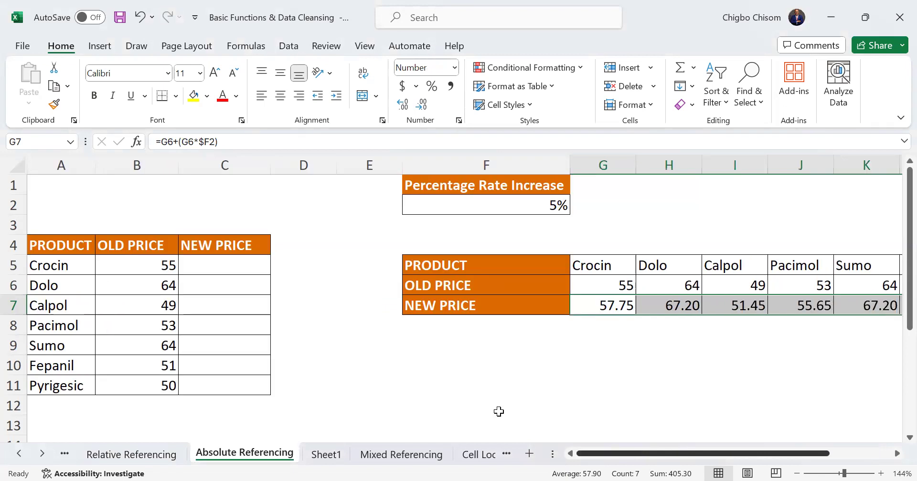